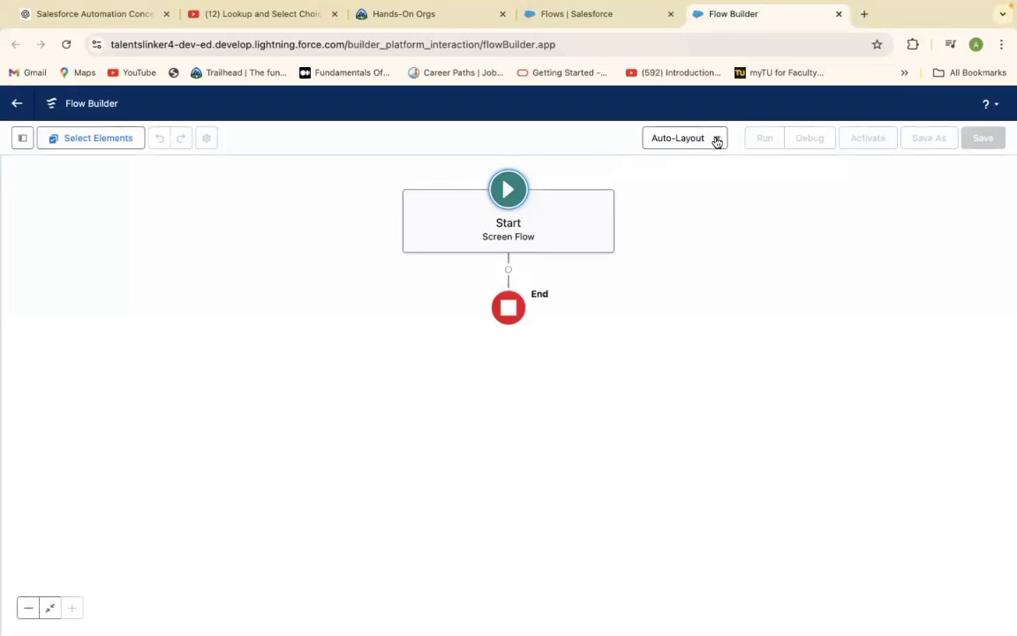
Step: Add a Screen element after the flow's start with the label Quick Lead Screen and API name Quick_Lead_Screen
left_click(717, 141)
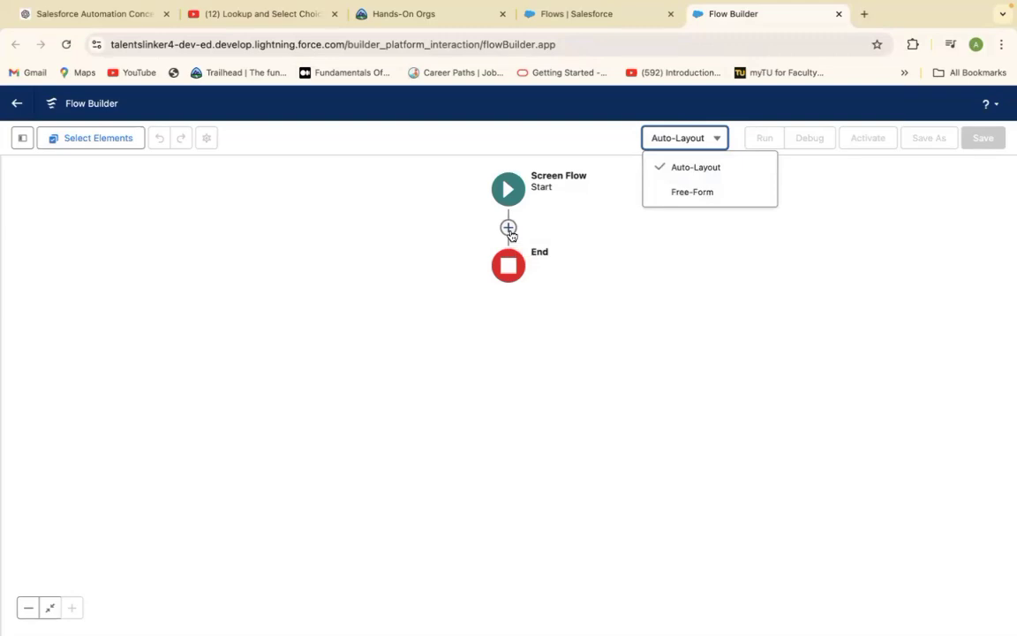
left_click(510, 228)
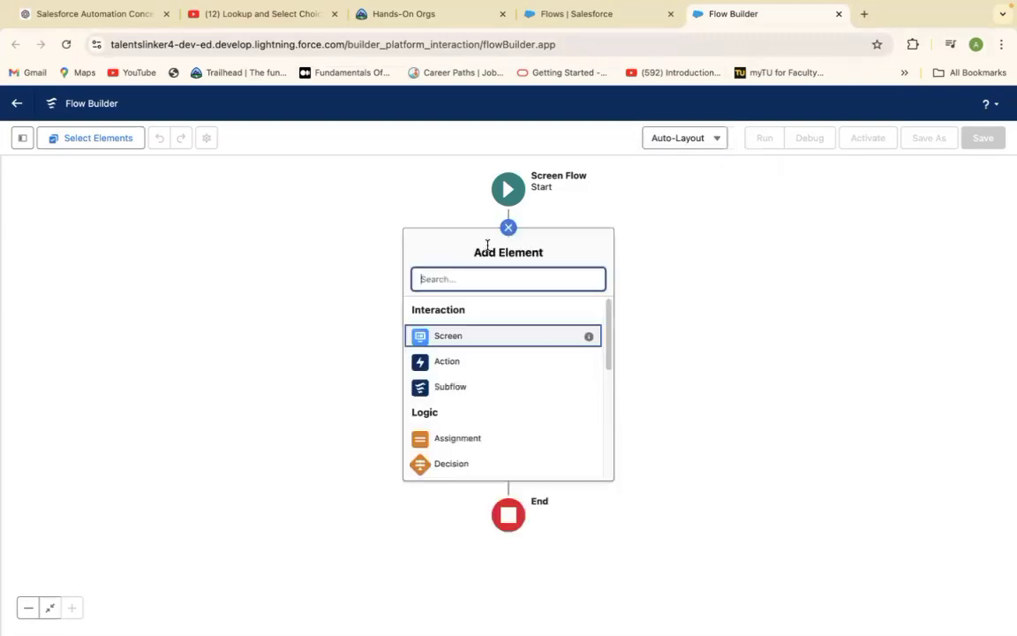
left_click(471, 336)
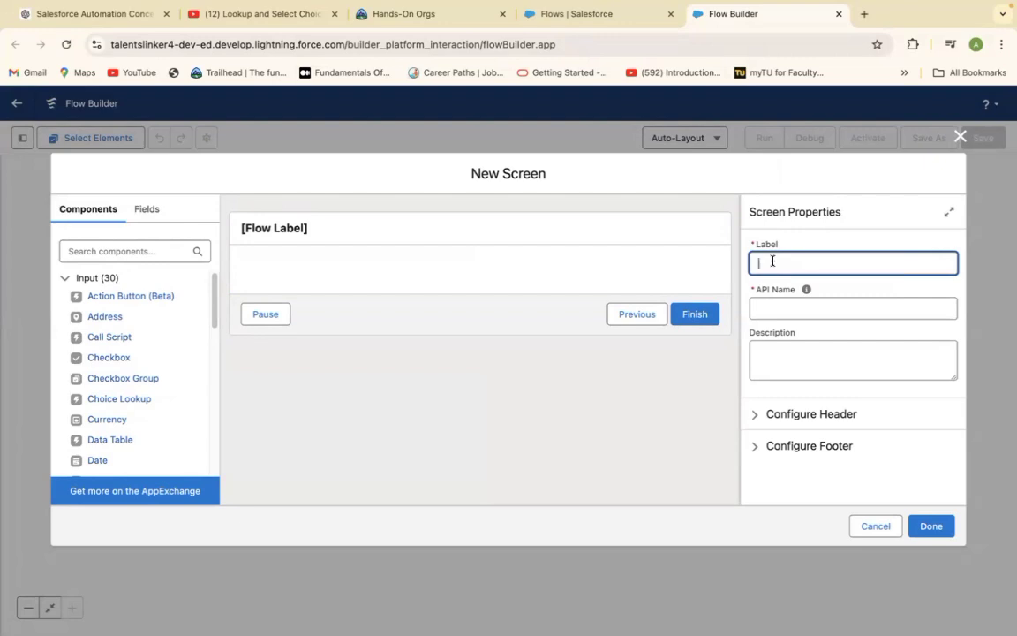
type("Quick Lead Screen")
left_click(774, 305)
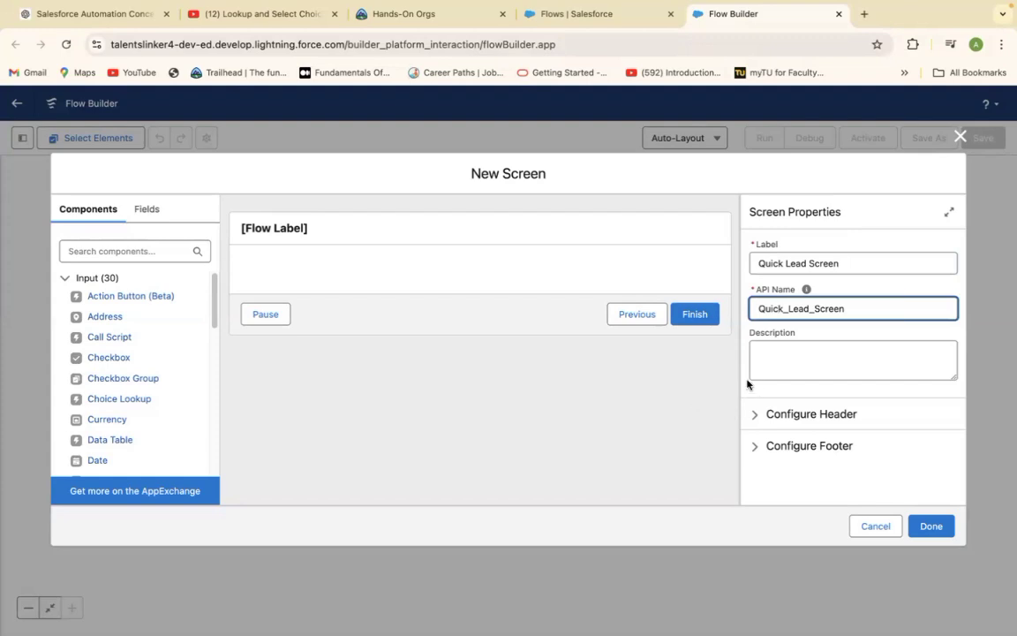
Step: Hide the screen's header and remove the Previous and Pause buttons from its footer
left_click(775, 415)
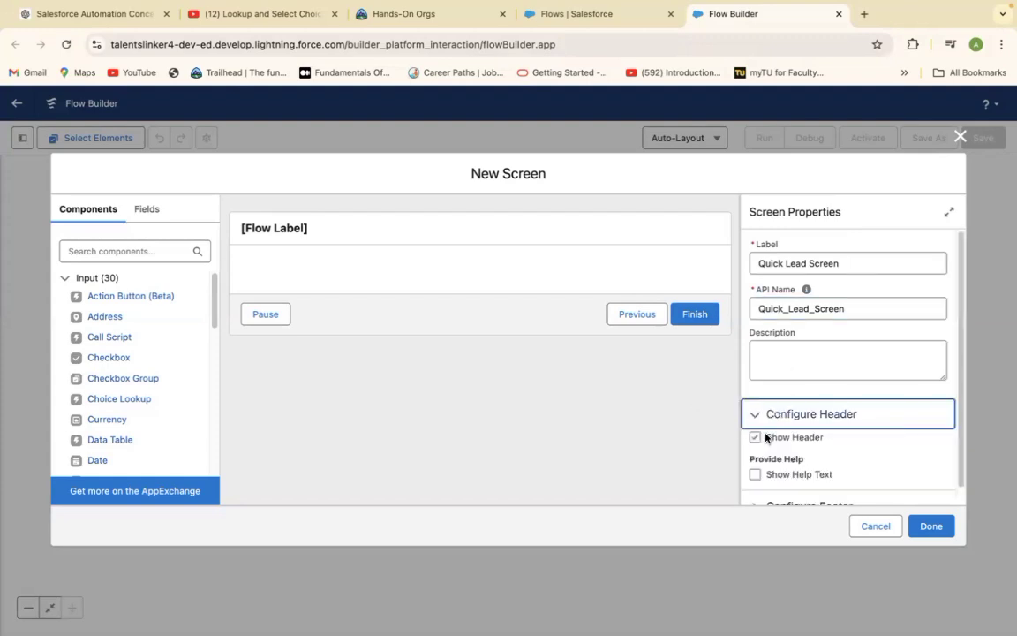
left_click(756, 438)
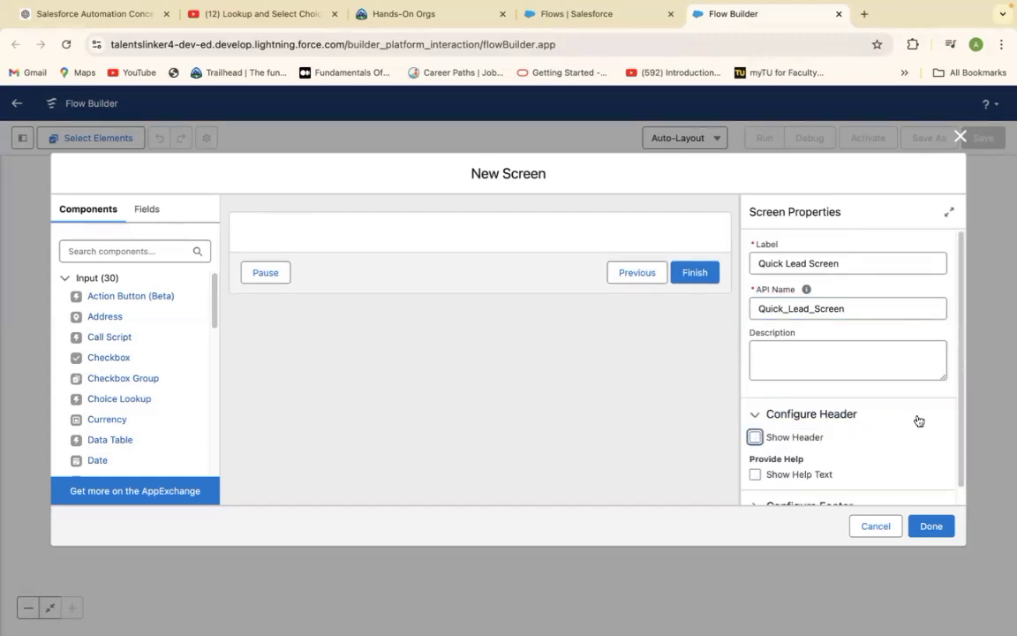
scroll(960, 384, "down", 1)
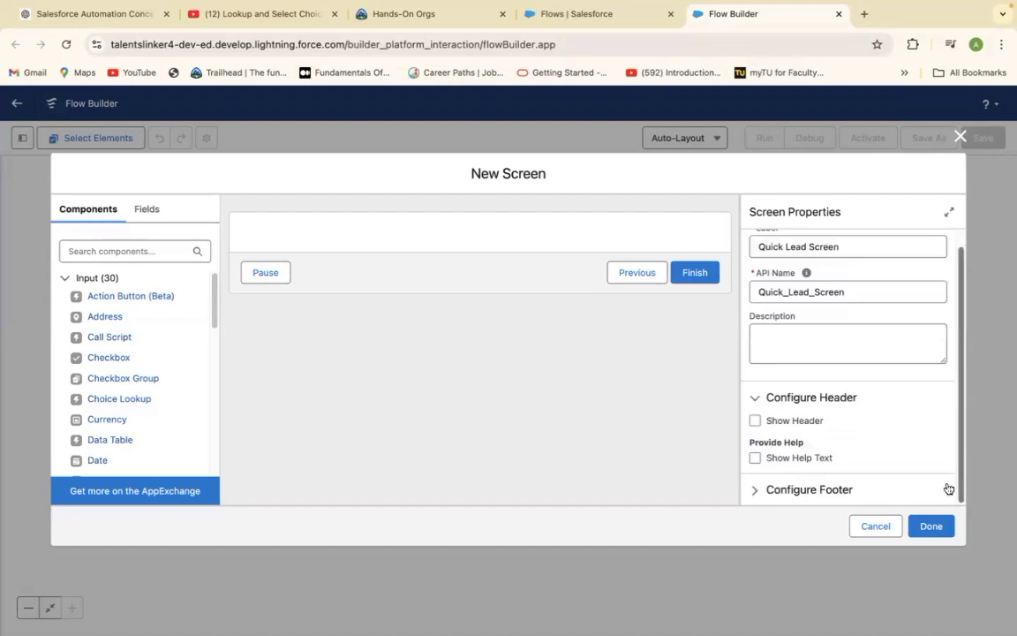
left_click(781, 491)
scroll(963, 380, "down", 5)
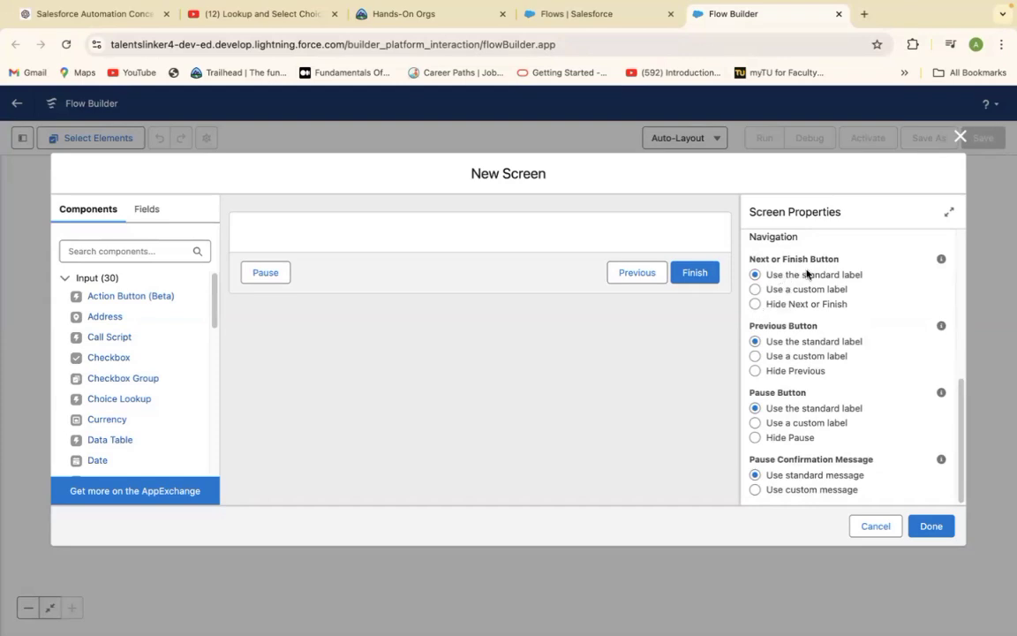
left_click(755, 371)
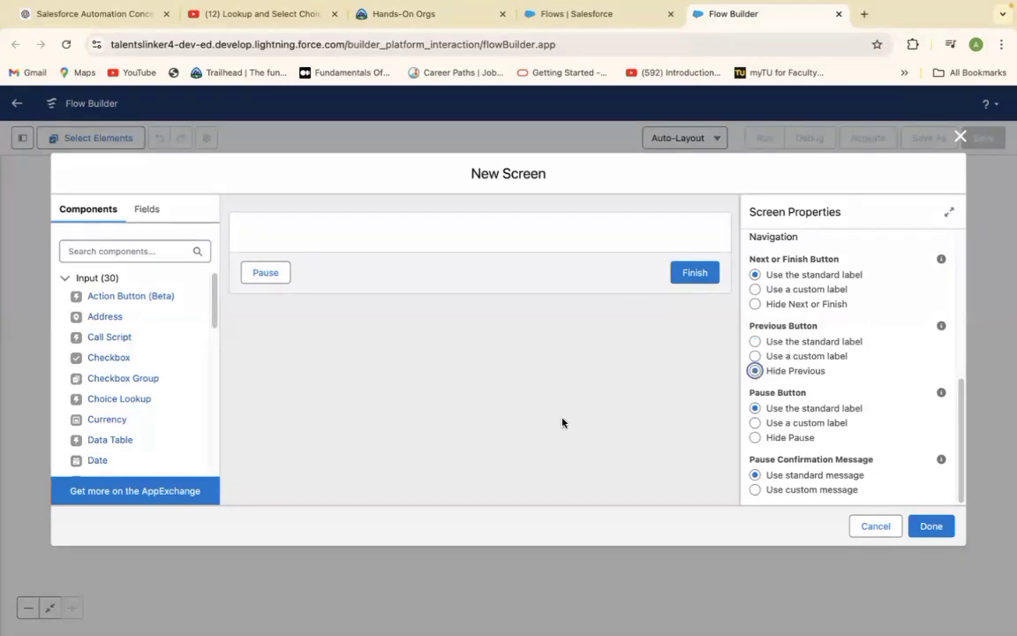
left_click(755, 437)
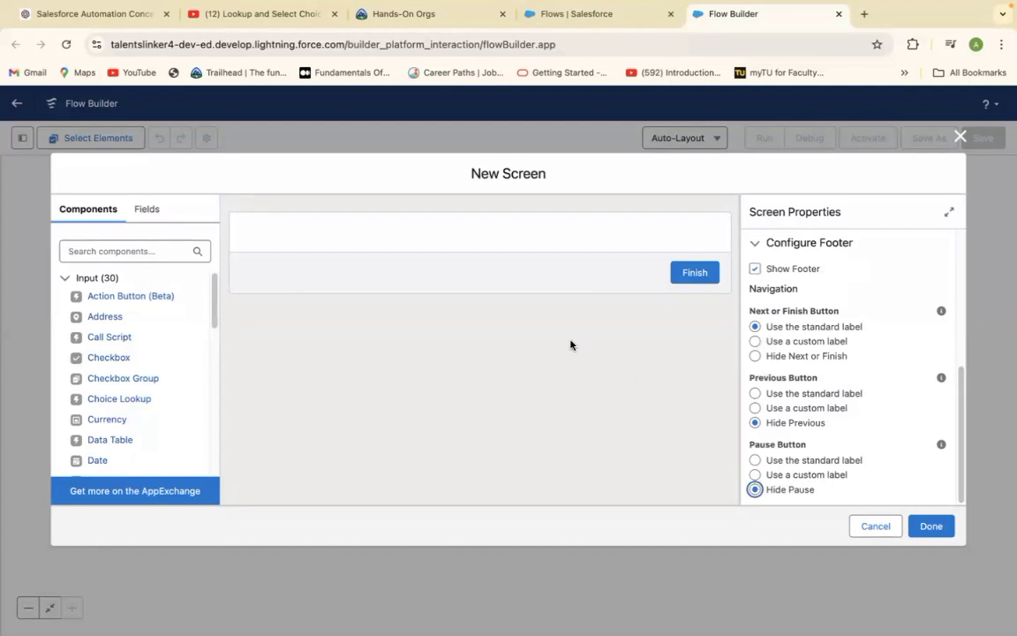
Step: Give the screen's Next or Finish button the custom label Next
left_click(755, 341)
left_click(772, 394)
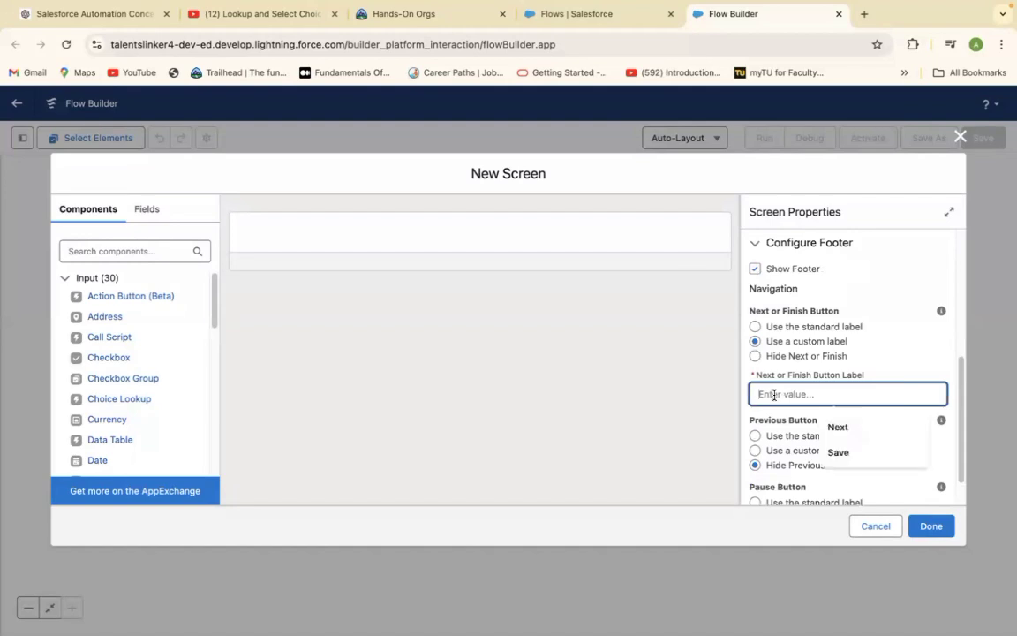
type("N")
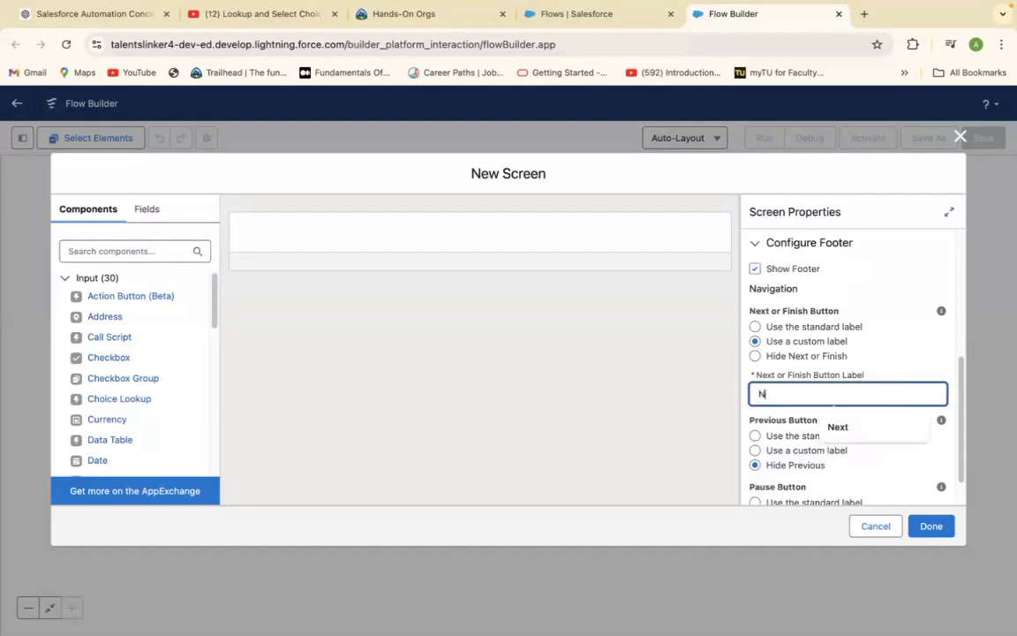
type("ext")
left_click(839, 426)
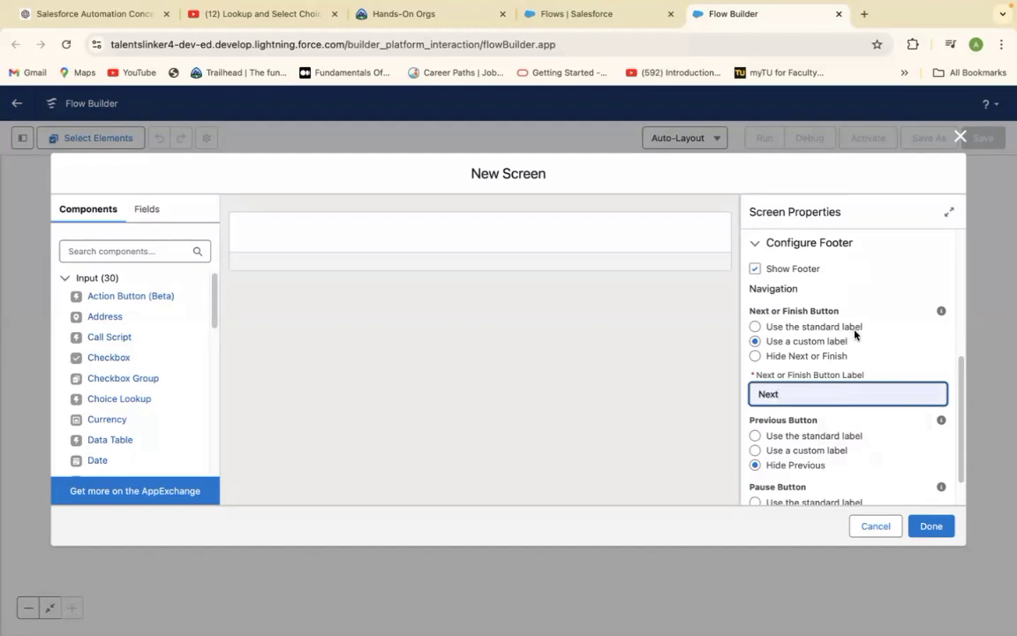
left_click(883, 307)
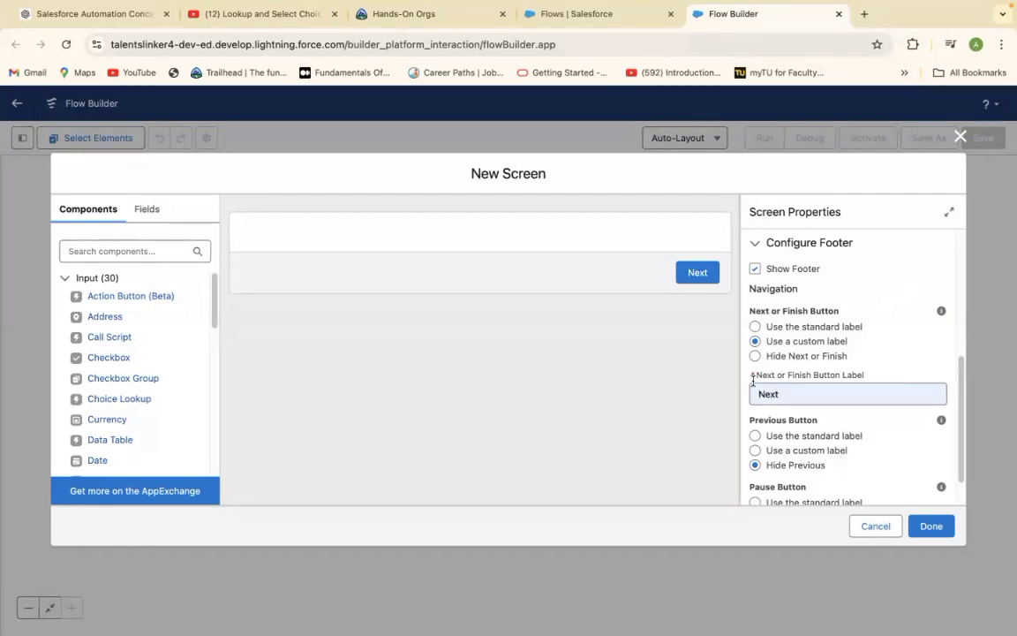
Step: Find the Display Text component and place it in the body of the screen
left_click_drag(964, 409, 957, 365)
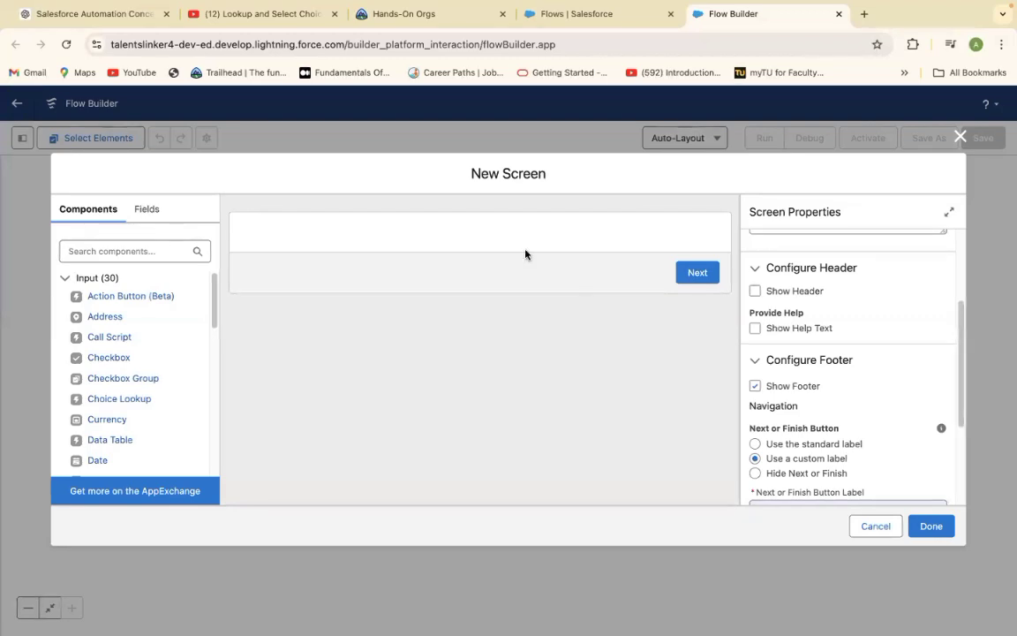
left_click(132, 252)
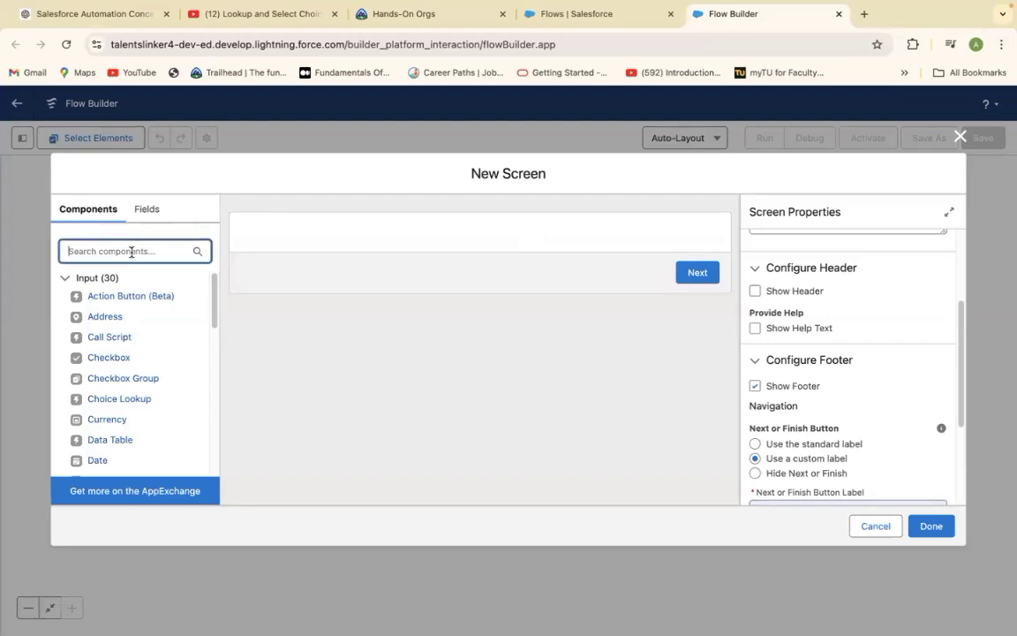
type("Displa")
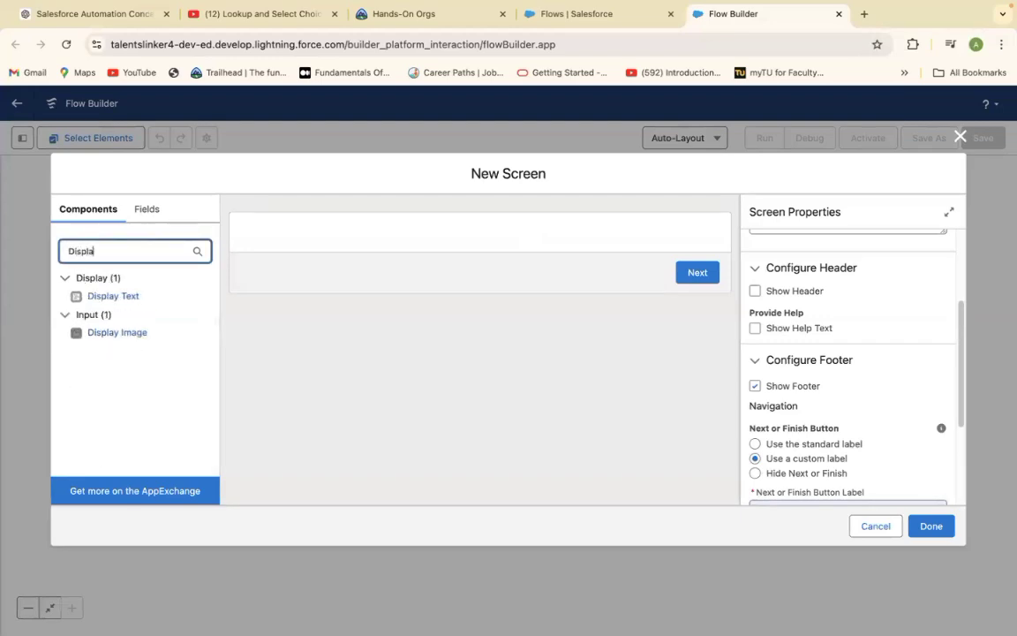
left_click_drag(117, 300, 377, 247)
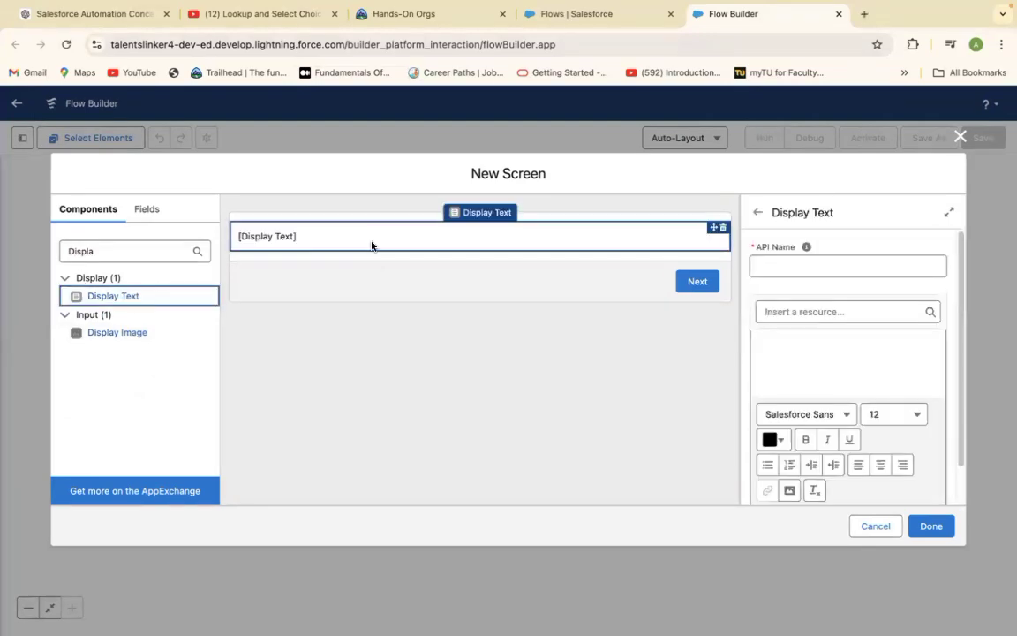
Step: Set the Display Text component's API name to QuickLead
left_click(765, 264)
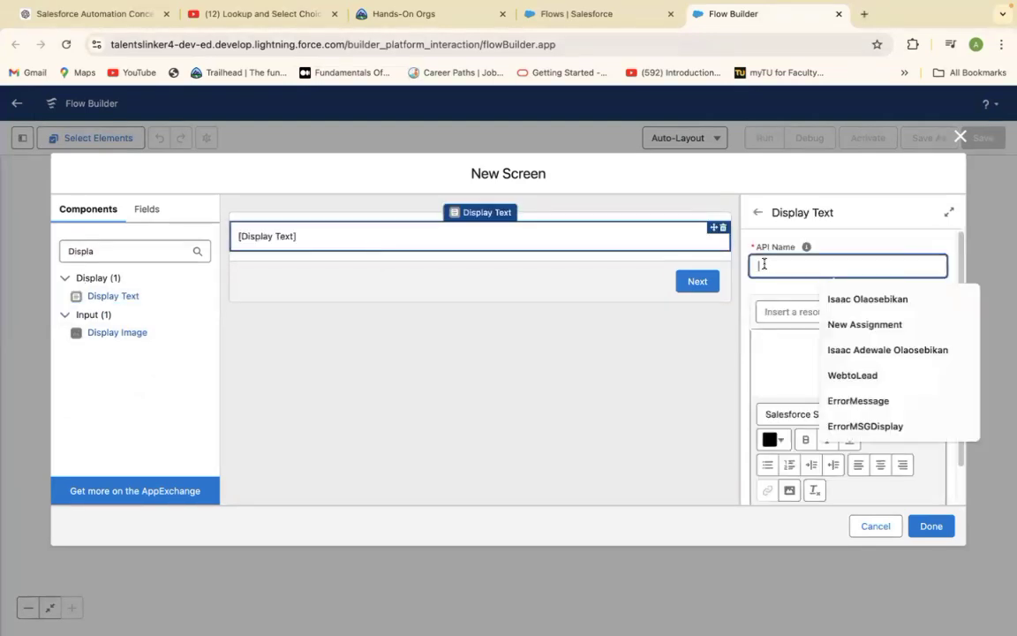
type("Quick")
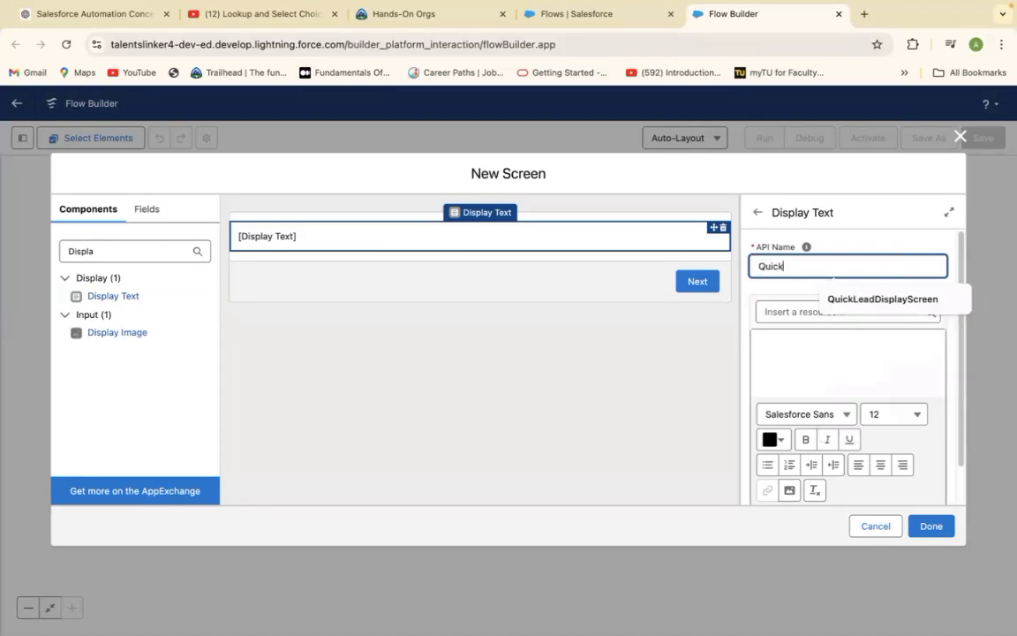
type("LeadScree")
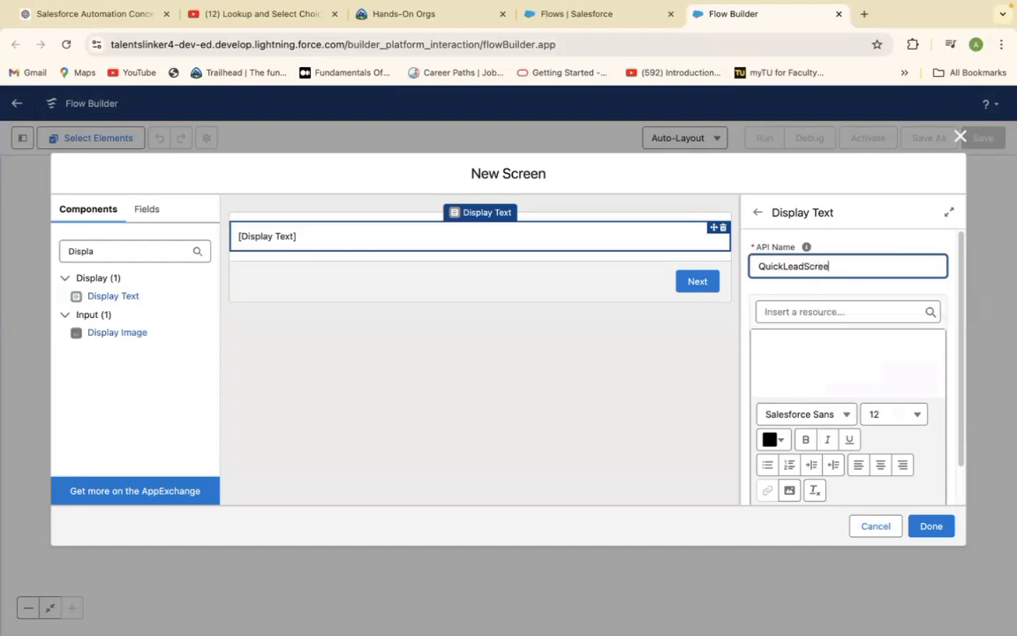
type("n")
key("BackSpace")
key("BackSpace")
key("BackSpace")
key("BackSpace")
key("BackSpace")
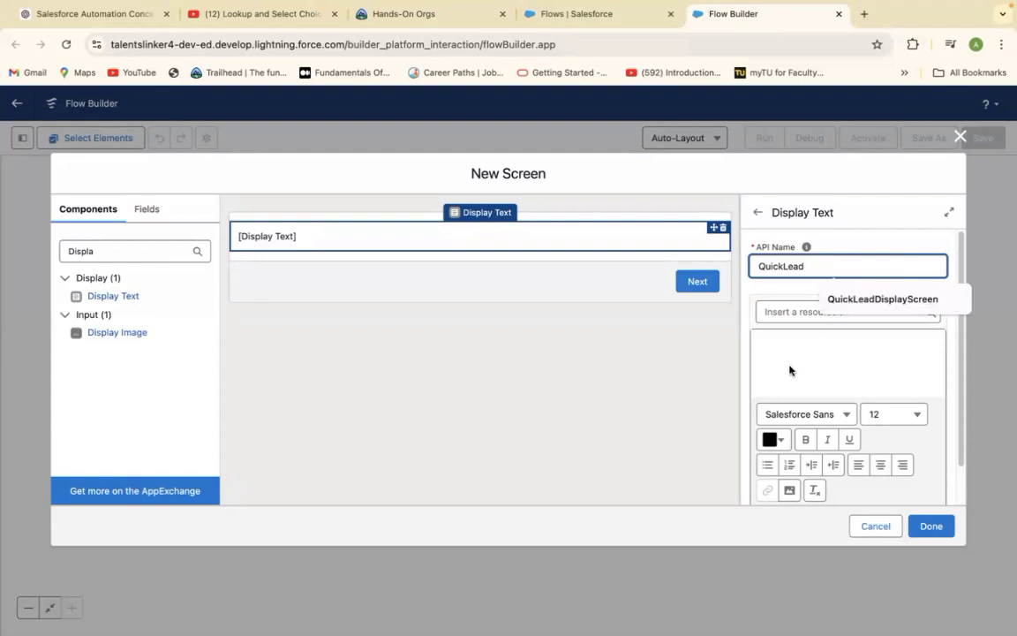
Step: Enter "Please, Create a Quick Lead Record" as the component's content, accepting the suggested article correction
left_click(779, 342)
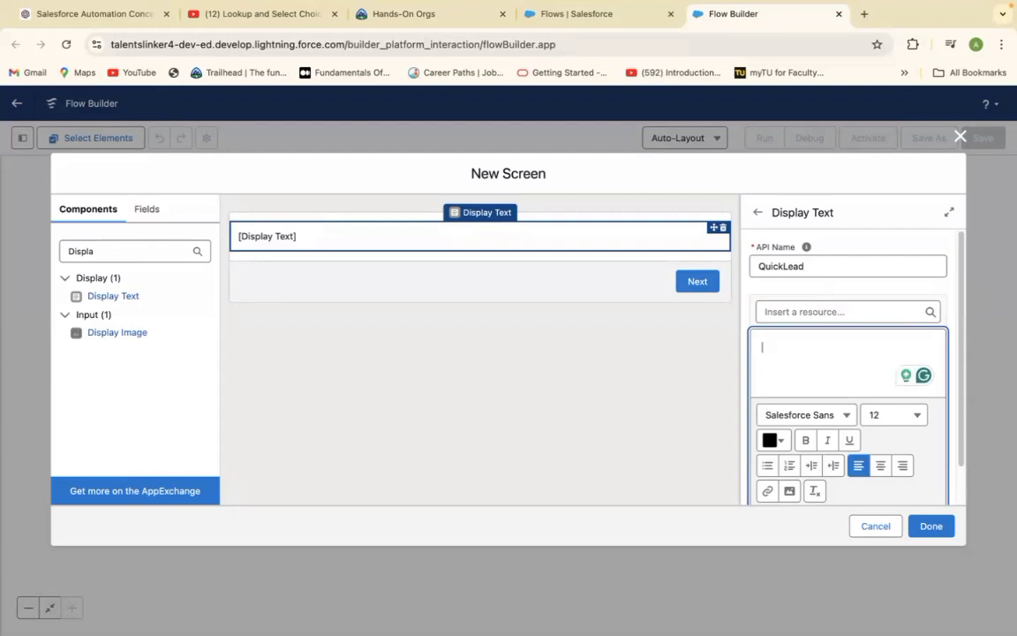
type("Please")
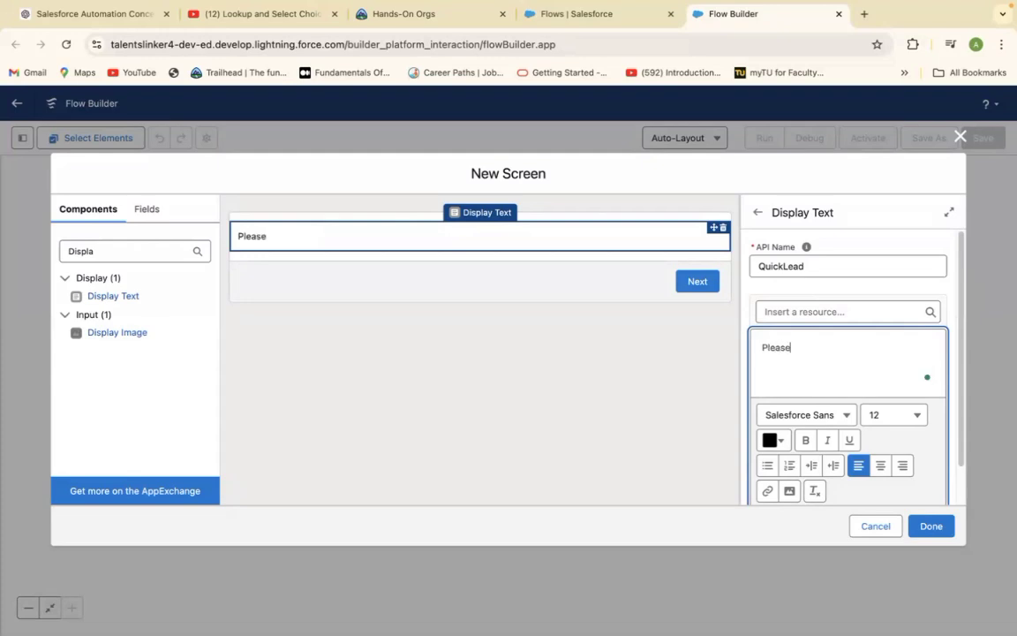
type(", Create Quick Lead Record")
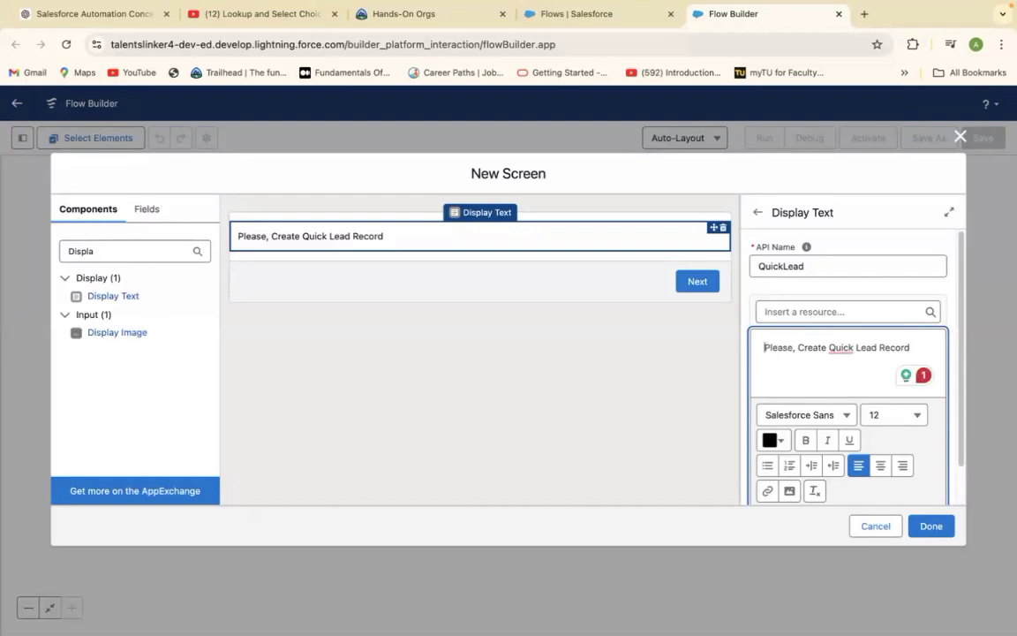
left_click(840, 347)
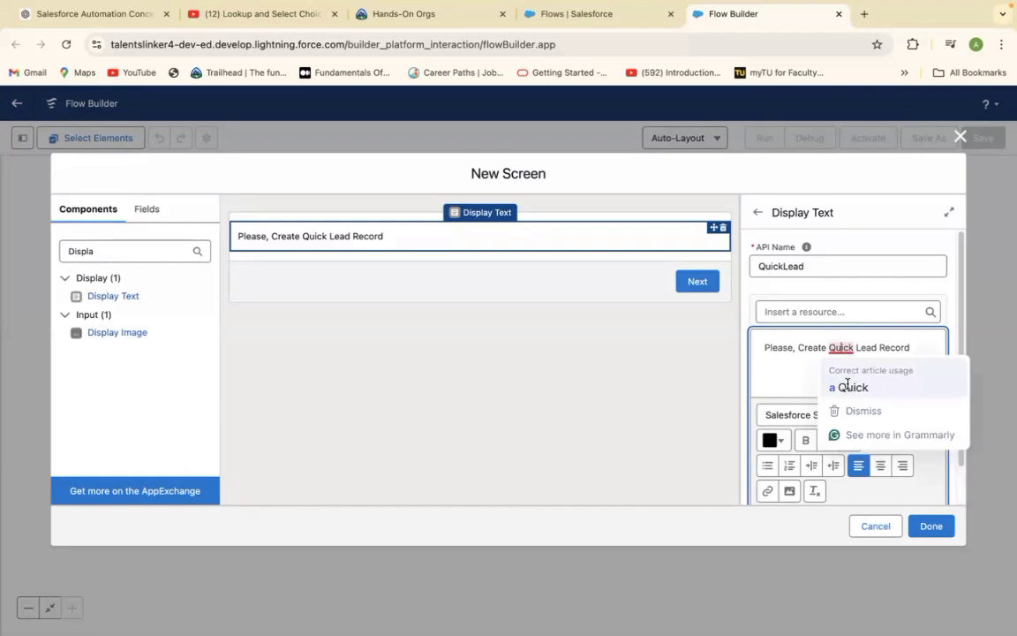
left_click(844, 386)
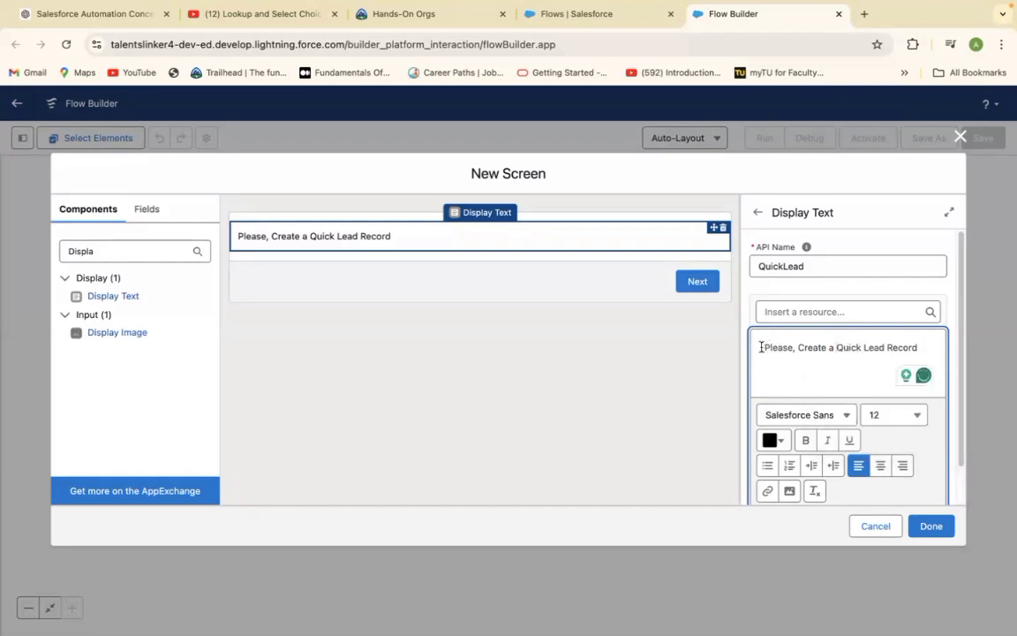
Step: Insert a confetti ball emoji at the beginning of the display text
left_click(762, 349)
key("ctrl+super+space")
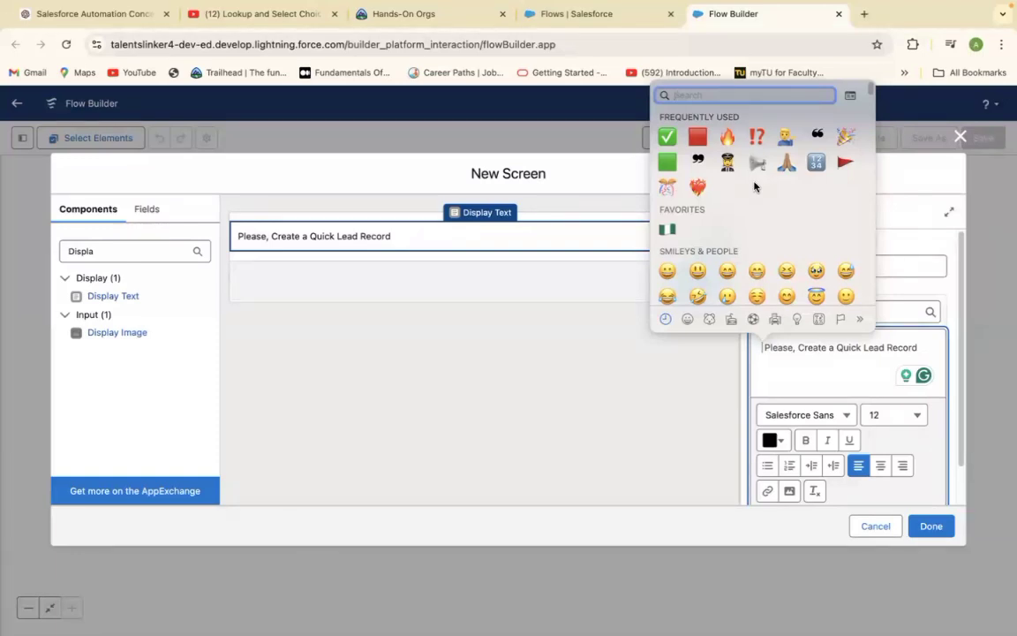
left_click(667, 196)
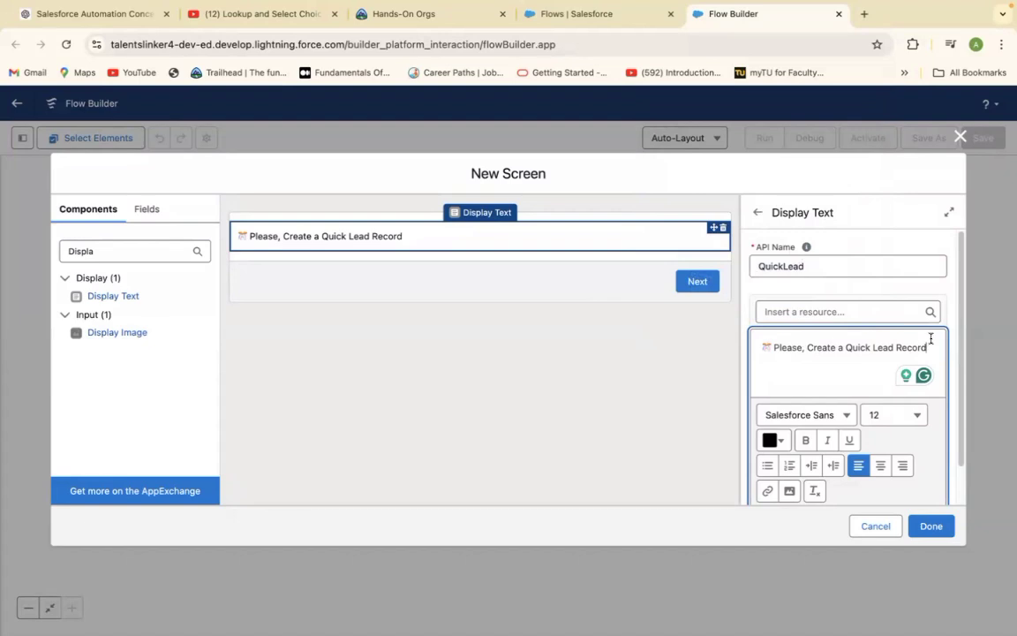
Step: Search the emoji picker for "Atten" and append the pilot emoji with default skin tone to the display text
key("ctrl+super+space")
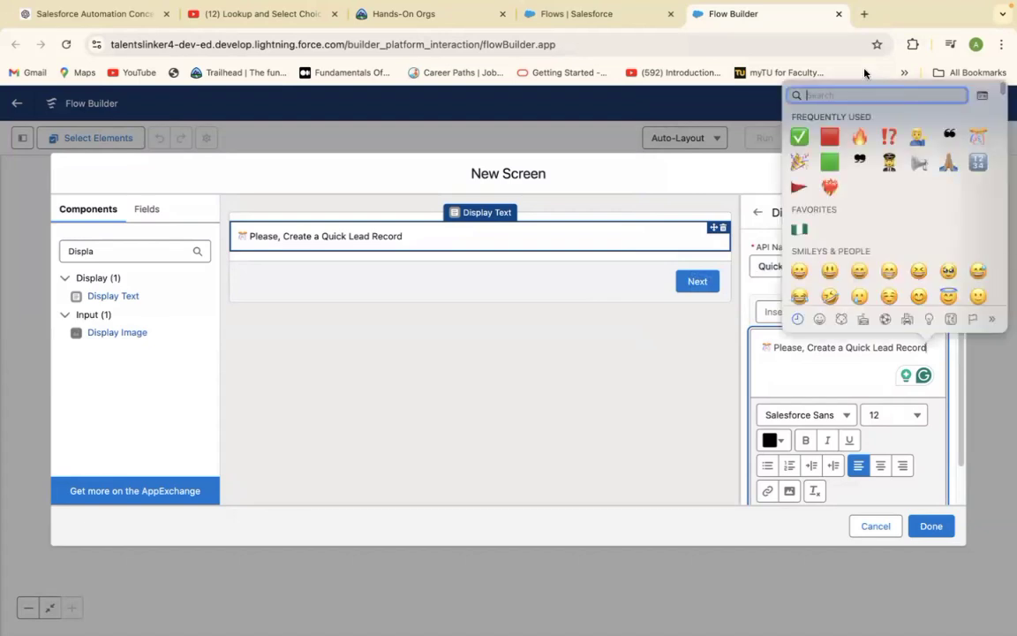
type("Reques")
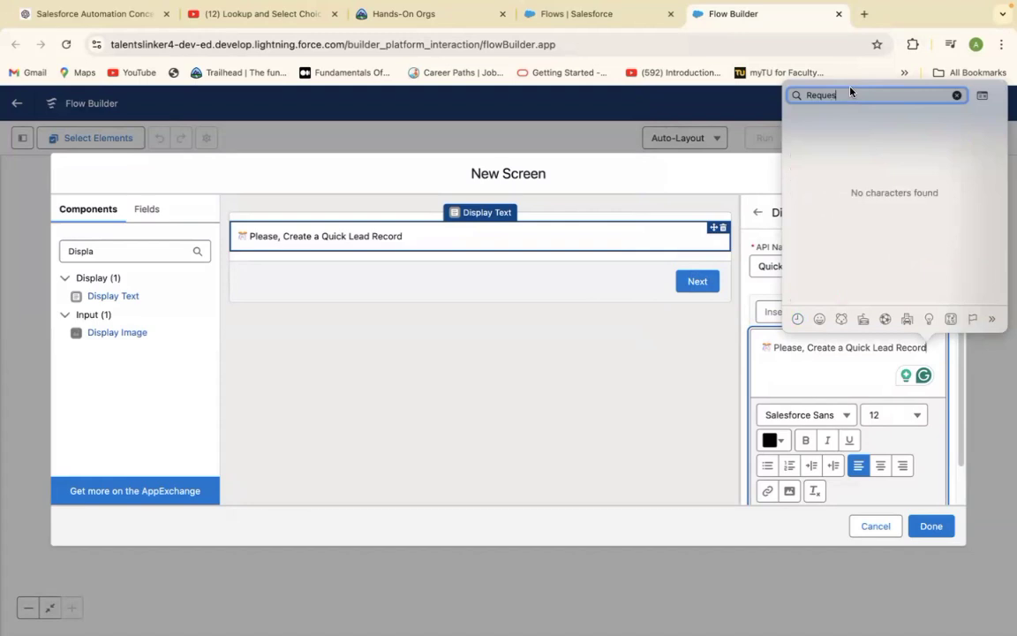
key("BackSpace")
key("BackSpace")
key("BackSpace")
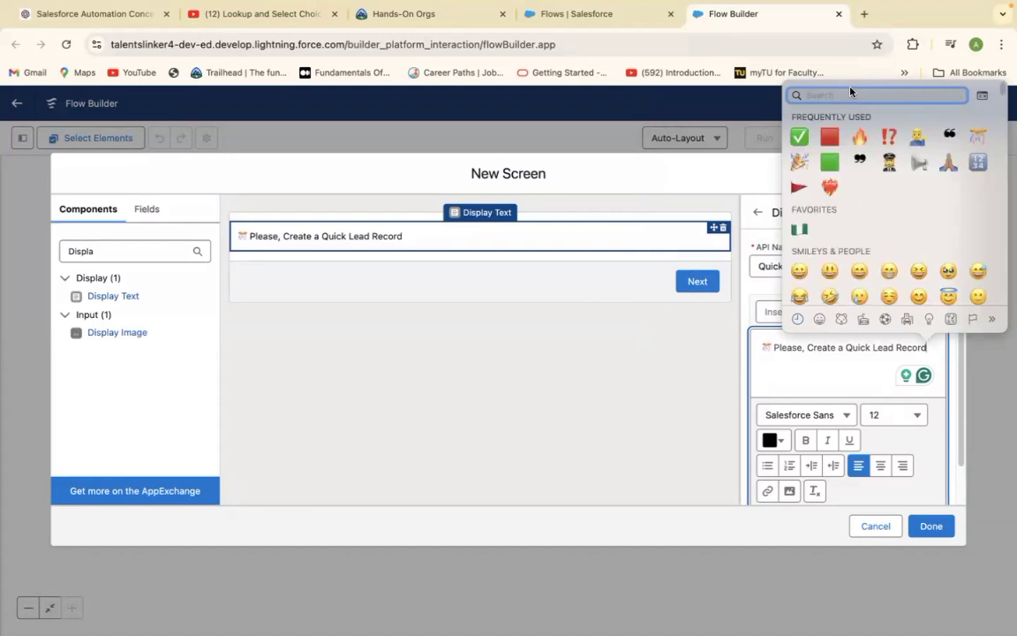
type("Atten")
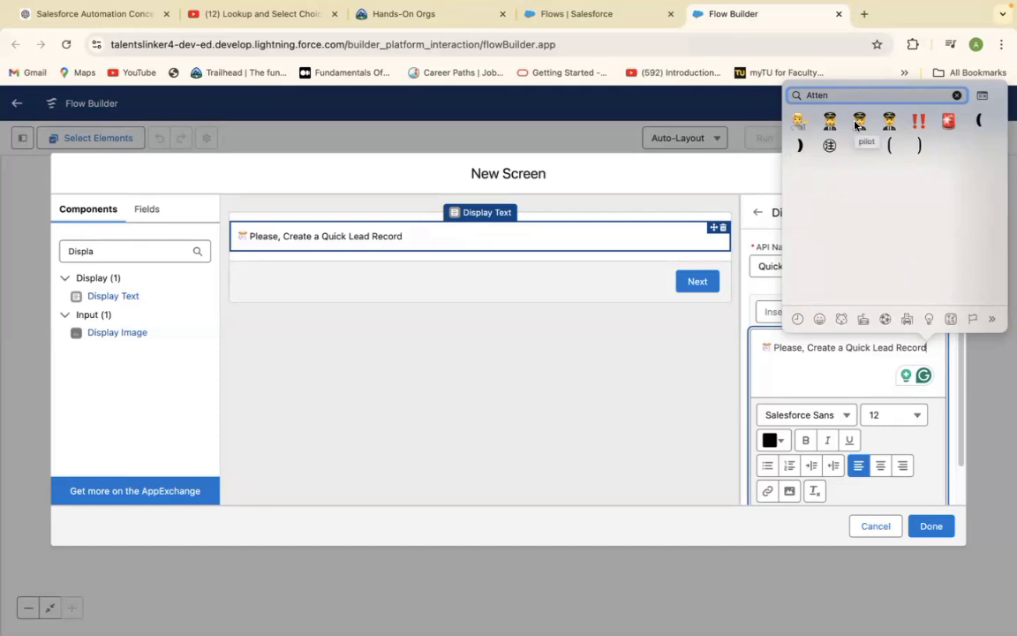
left_click(855, 124)
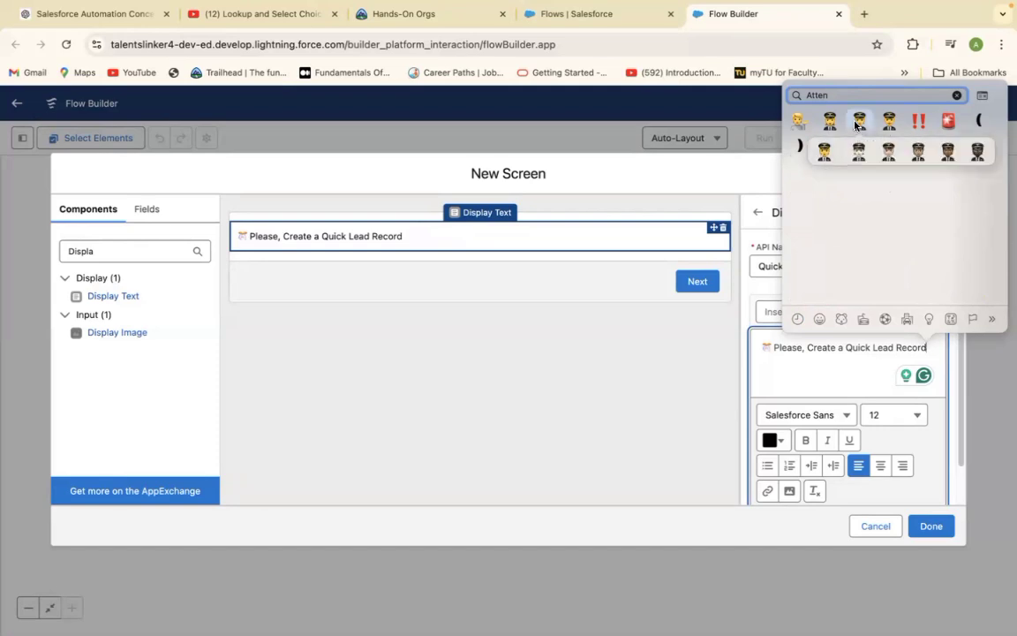
left_click(823, 151)
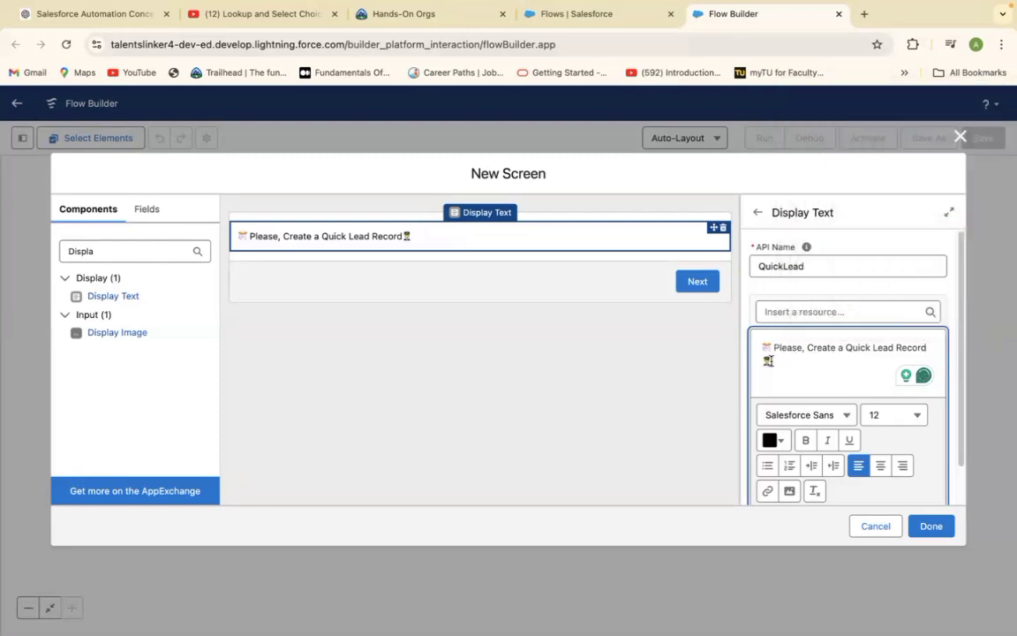
Step: Remove the extra space after the confetti emoji and center the entire display text
left_click(773, 348)
key("BackSpace")
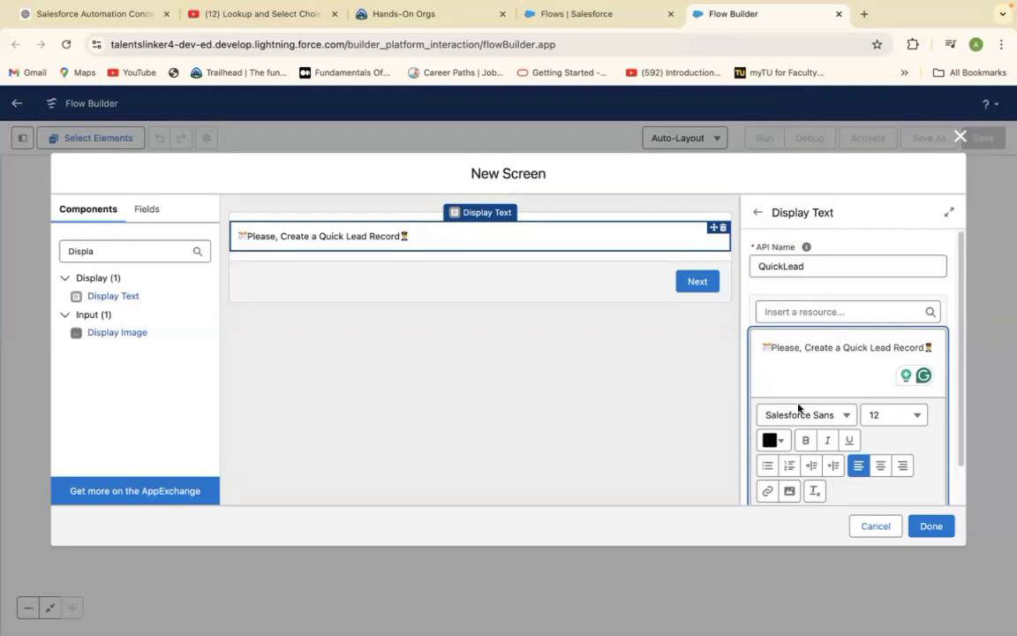
left_click_drag(772, 347, 954, 358)
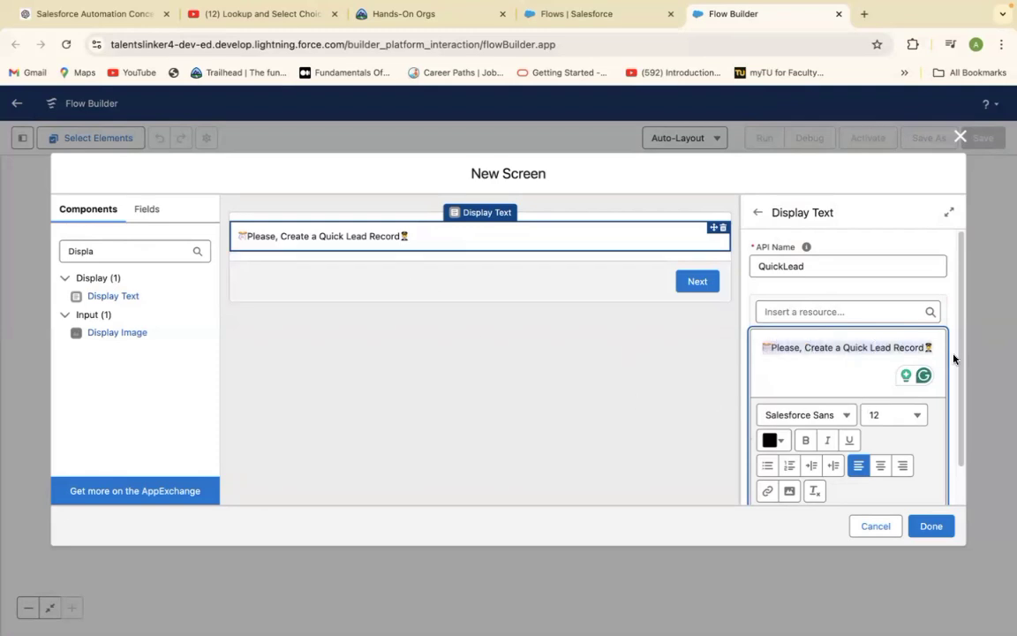
left_click(879, 468)
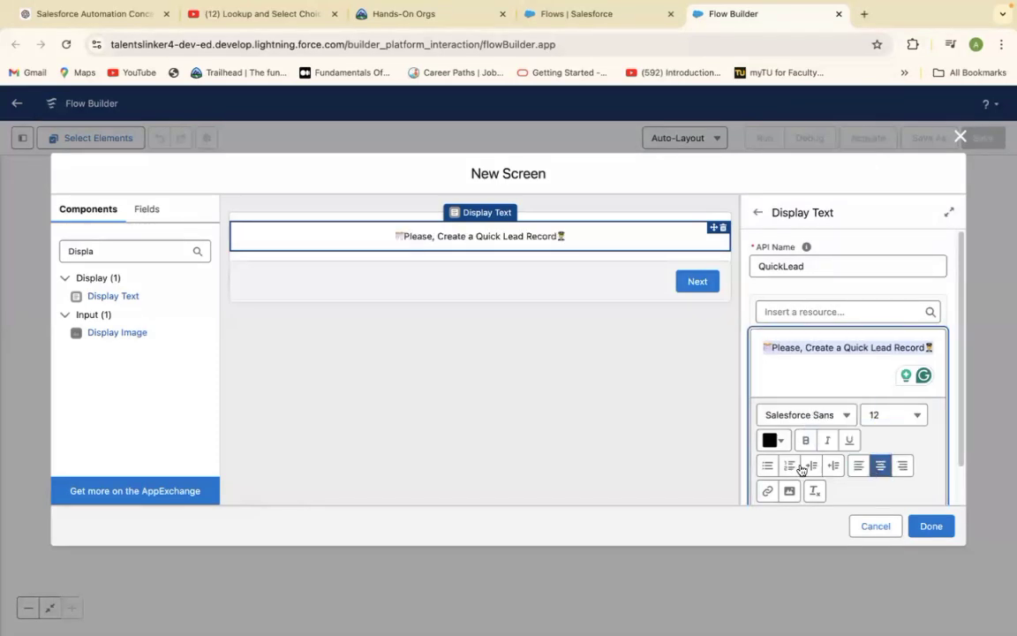
Step: Set the display text's font size to 18 and its color to blue #0D1CEA
left_click(915, 414)
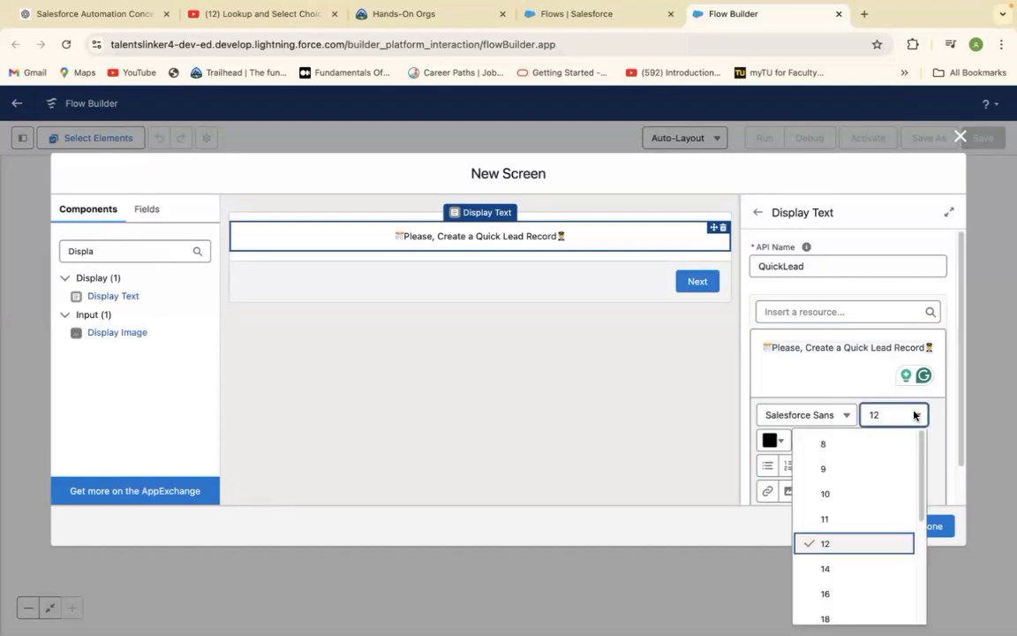
left_click(832, 618)
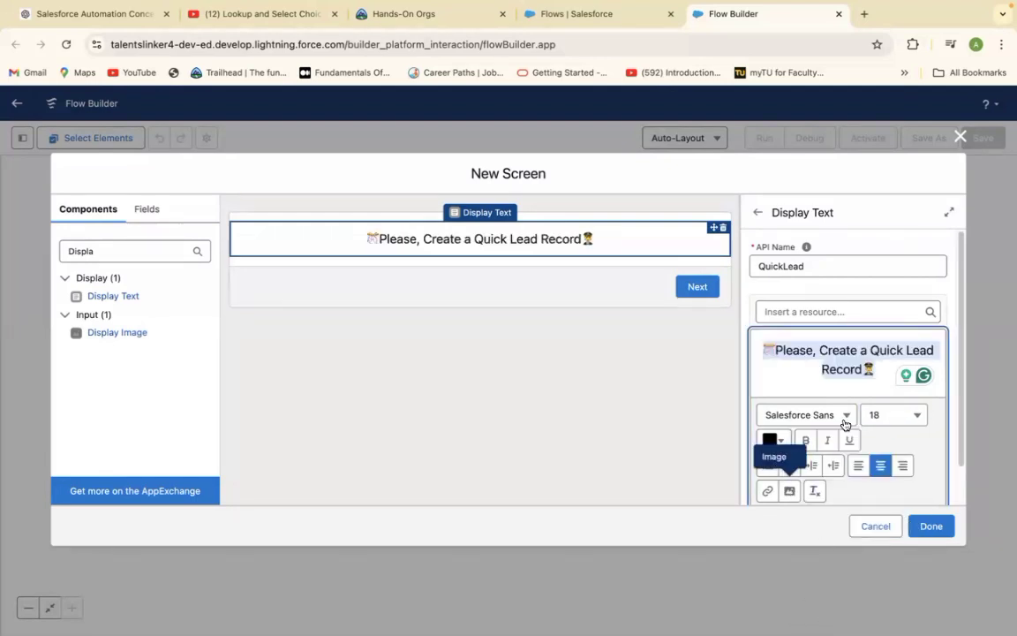
left_click(779, 442)
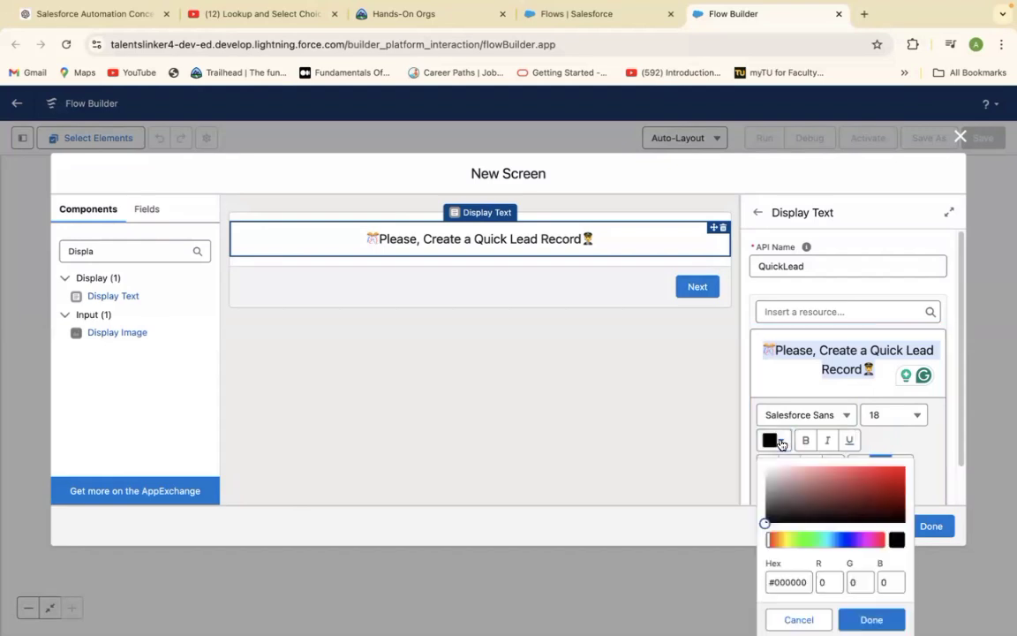
left_click(843, 540)
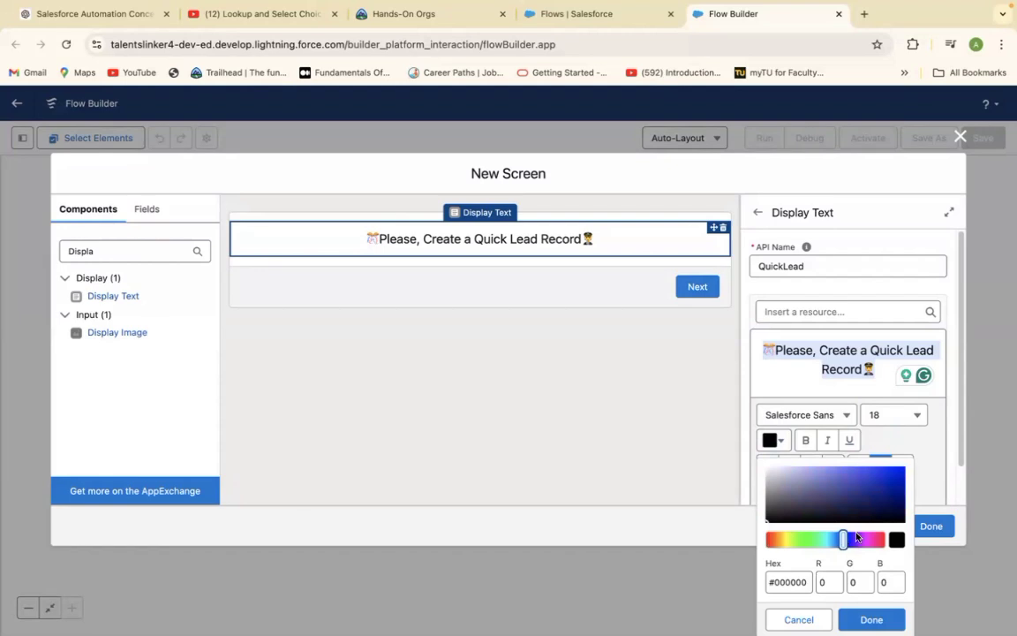
left_click(896, 473)
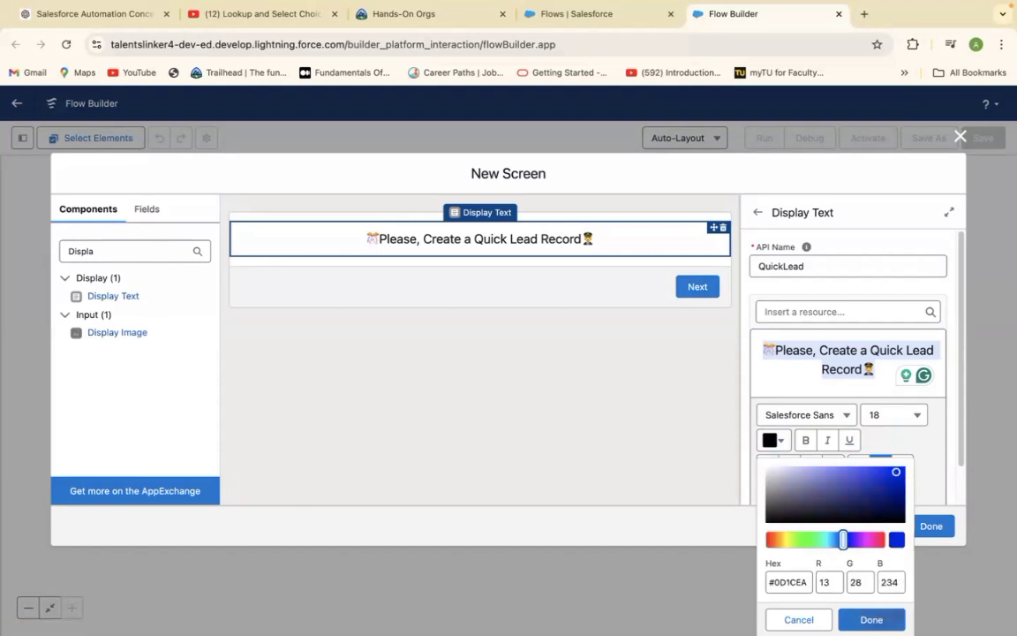
left_click(874, 619)
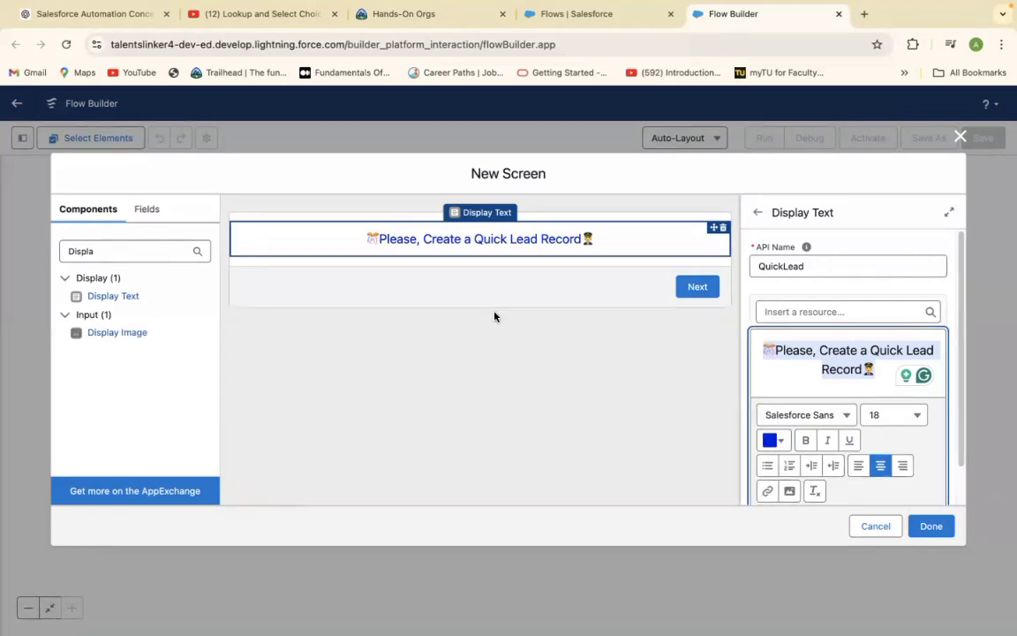
Step: Search the components for "Name" and add the Name component directly below the display text
left_click(111, 250)
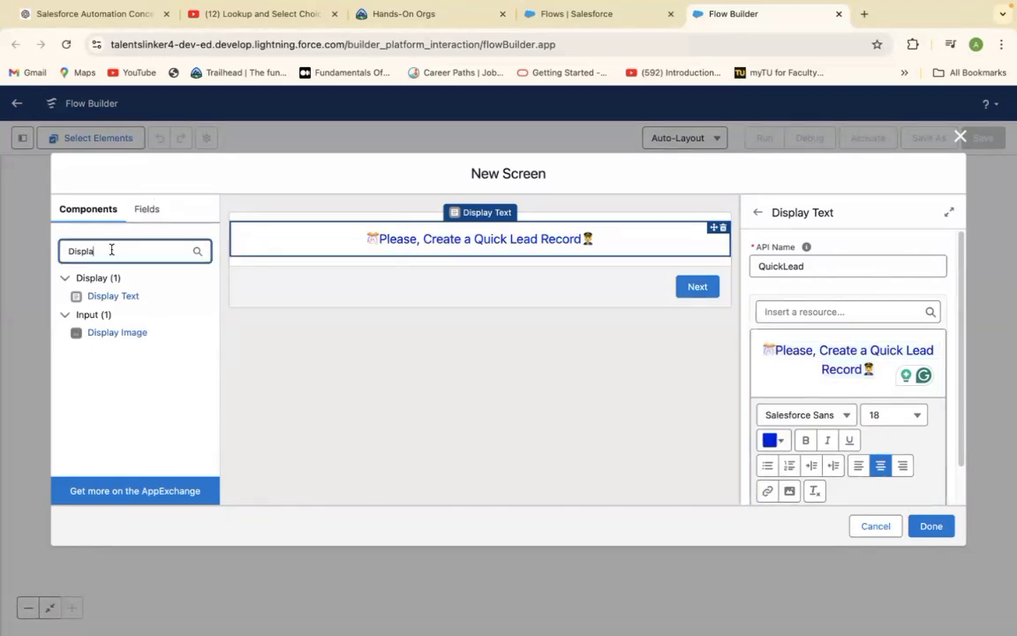
key("BackSpace")
key("BackSpace")
key("BackSpace")
key("BackSpace")
key("BackSpace")
key("BackSpace")
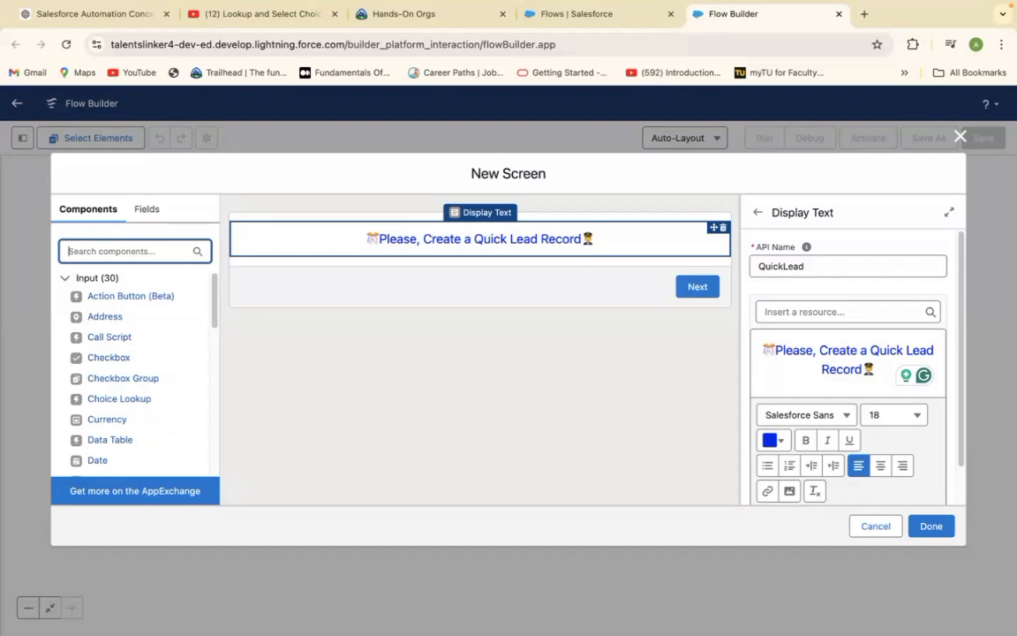
left_click(147, 212)
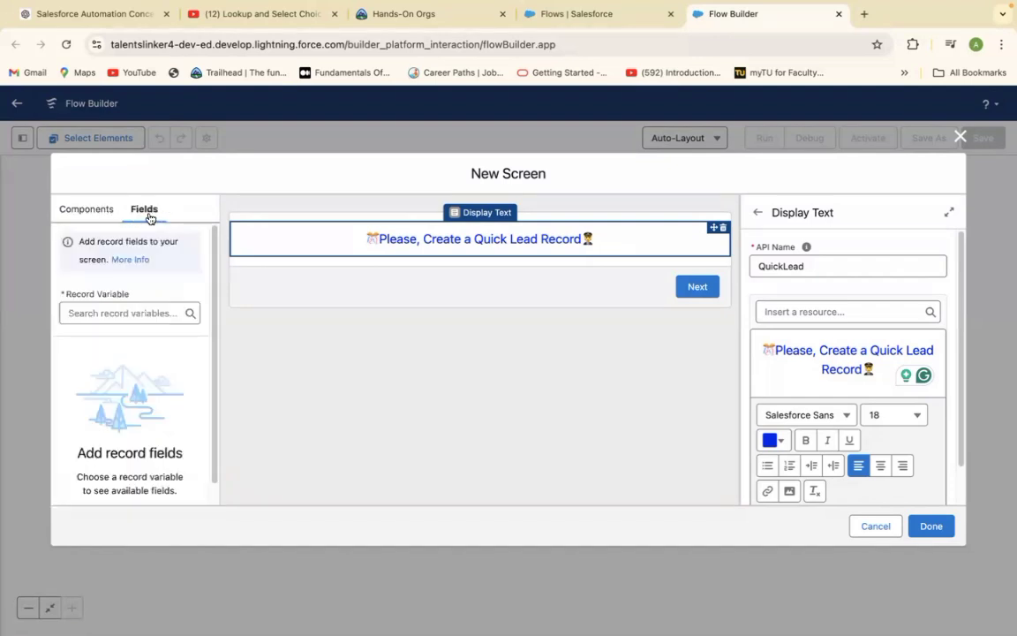
left_click(89, 212)
left_click(97, 252)
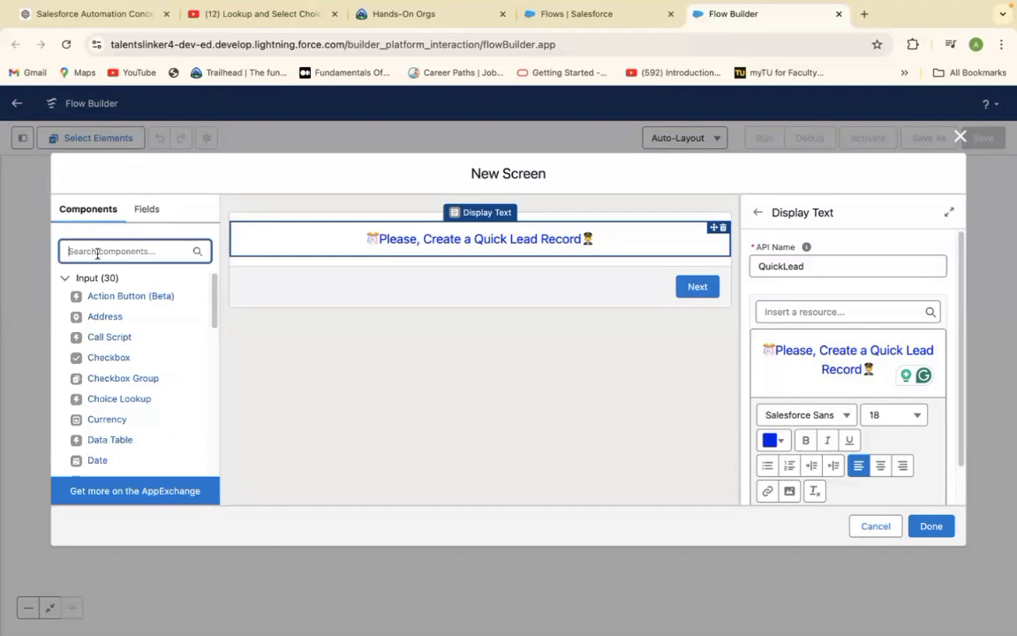
type("Name")
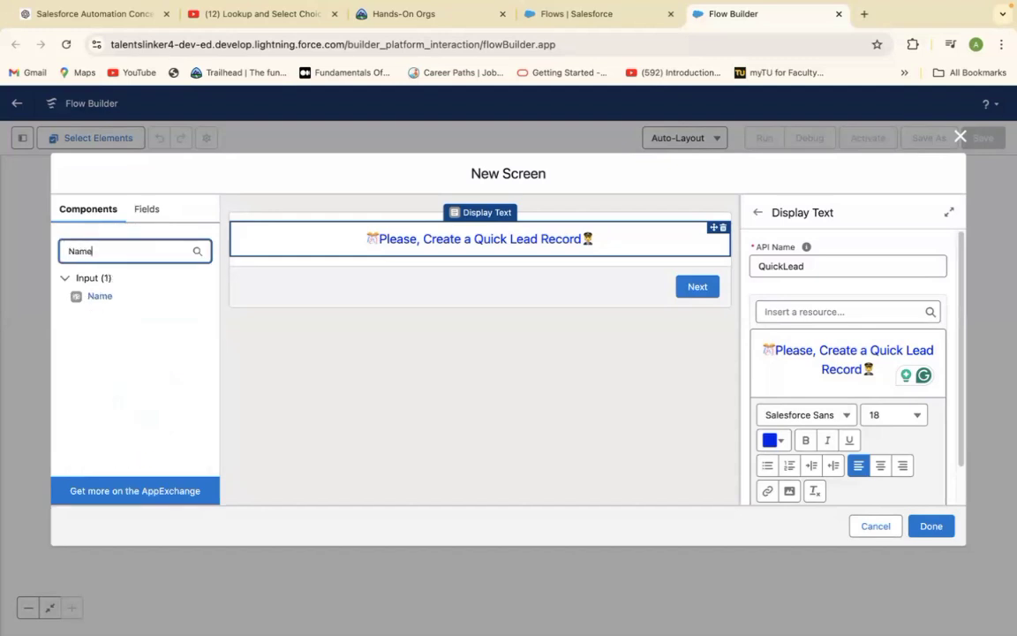
left_click_drag(83, 302, 382, 256)
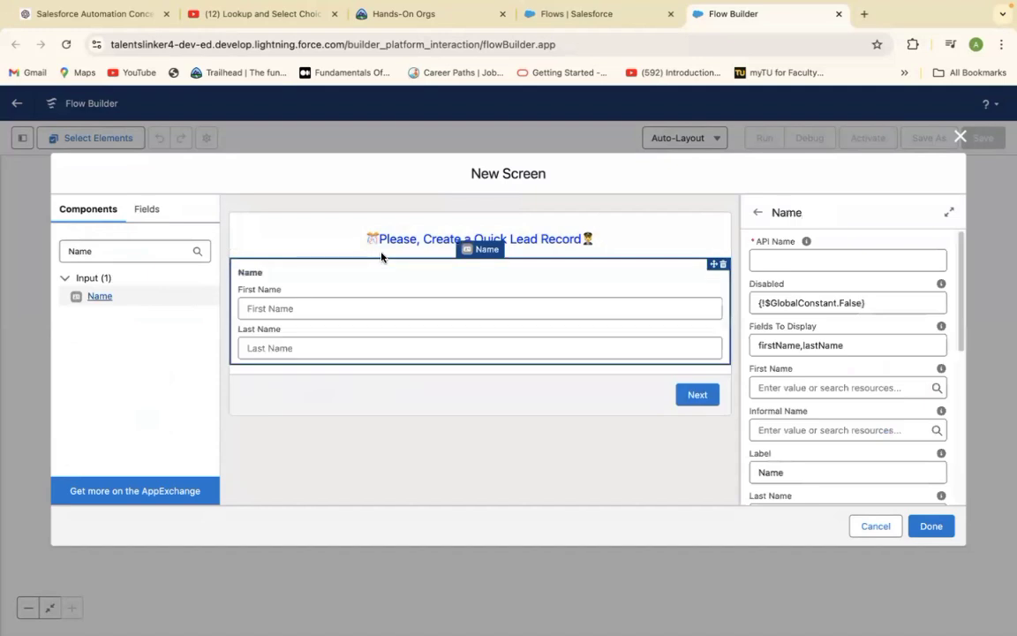
Step: Set the Name component's API name to Name
left_click(773, 263)
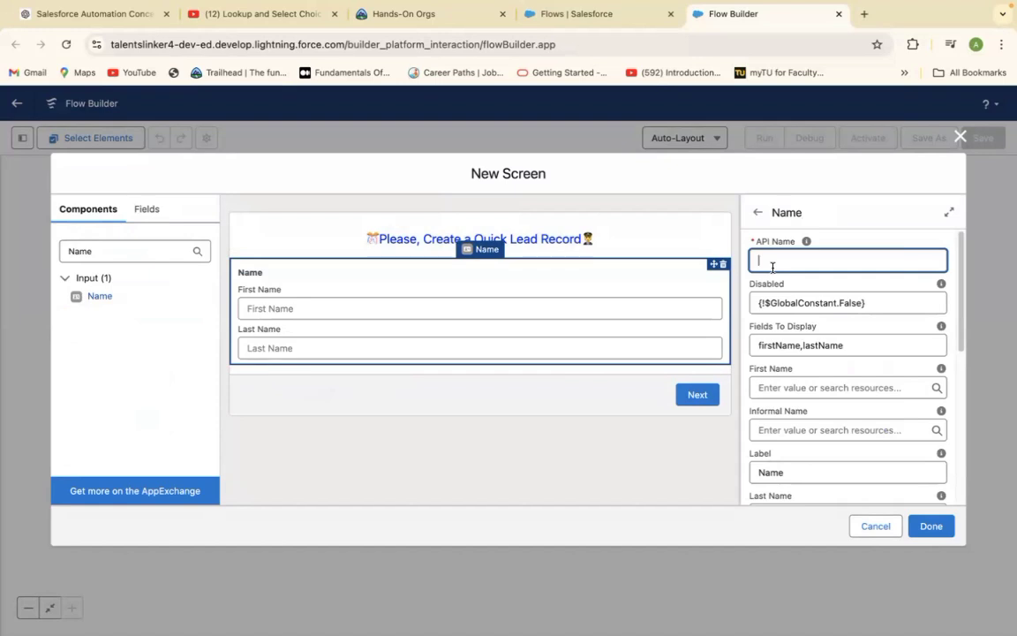
type("Name")
left_click(877, 349)
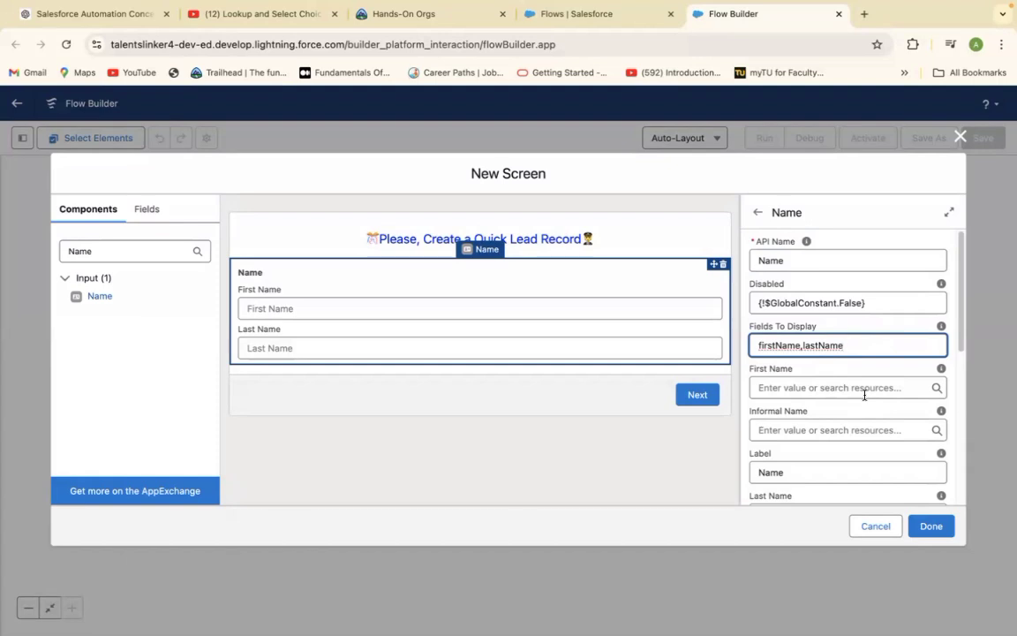
left_click(864, 390)
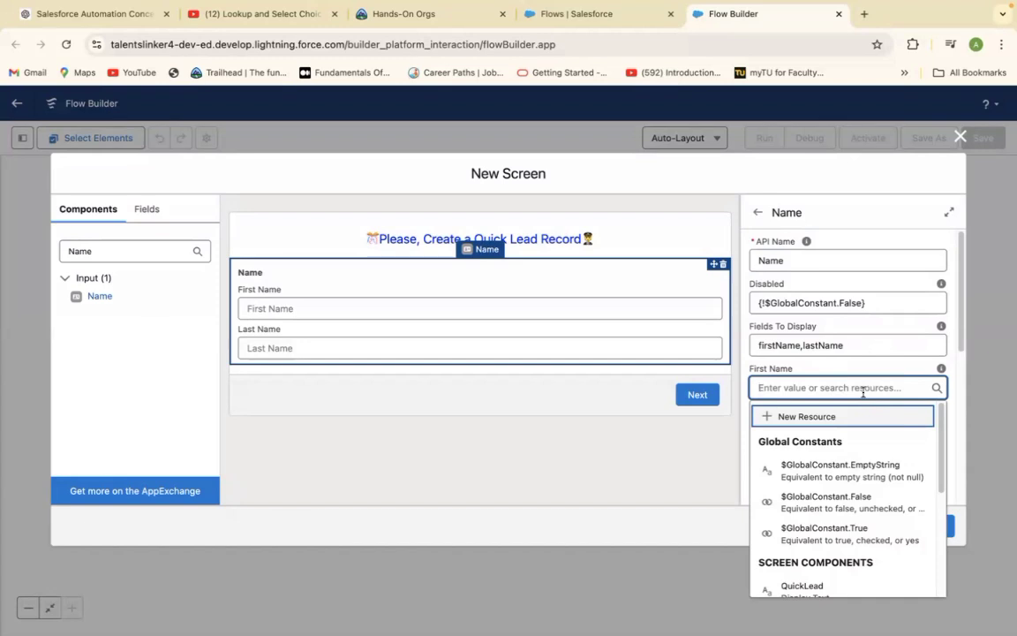
left_click(948, 378)
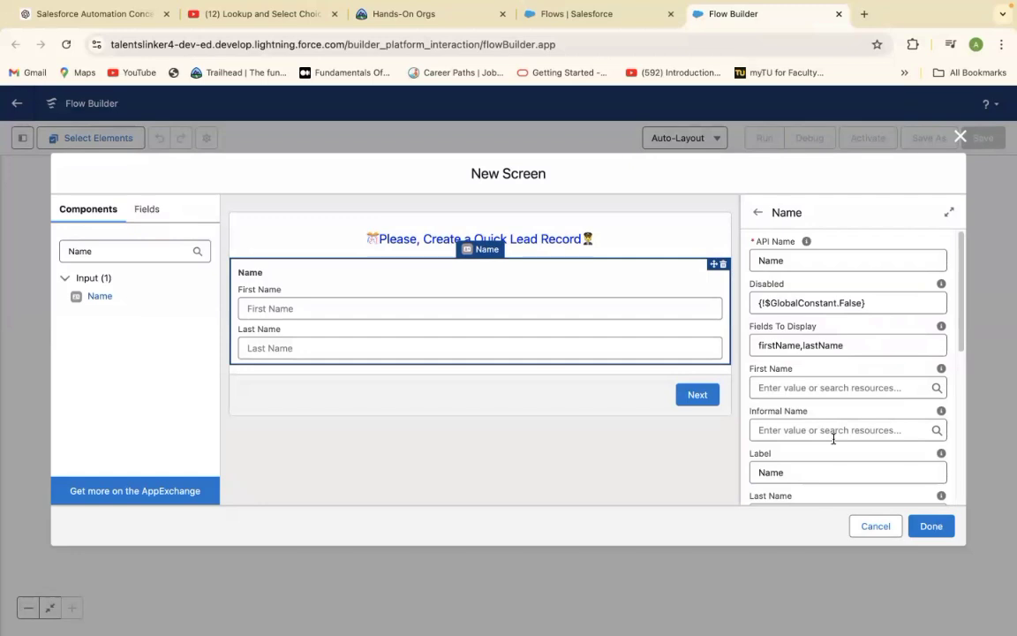
Step: Add a Section component beneath the Name fields and give it a second column, making both columns half width
left_click(113, 251)
key("BackSpace")
key("BackSpace")
key("BackSpace")
key("BackSpace")
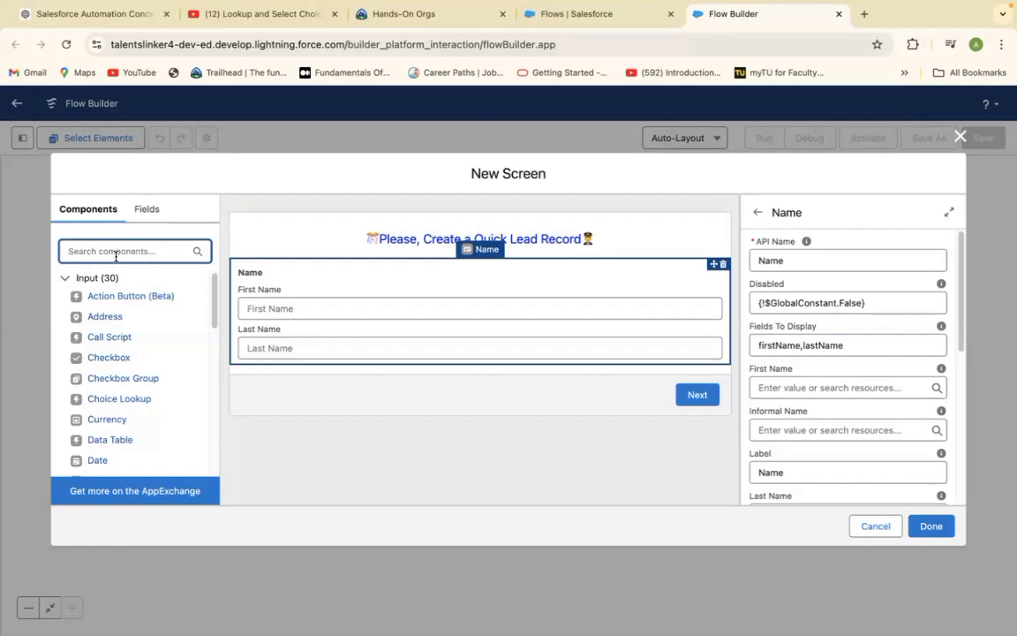
type("Sect")
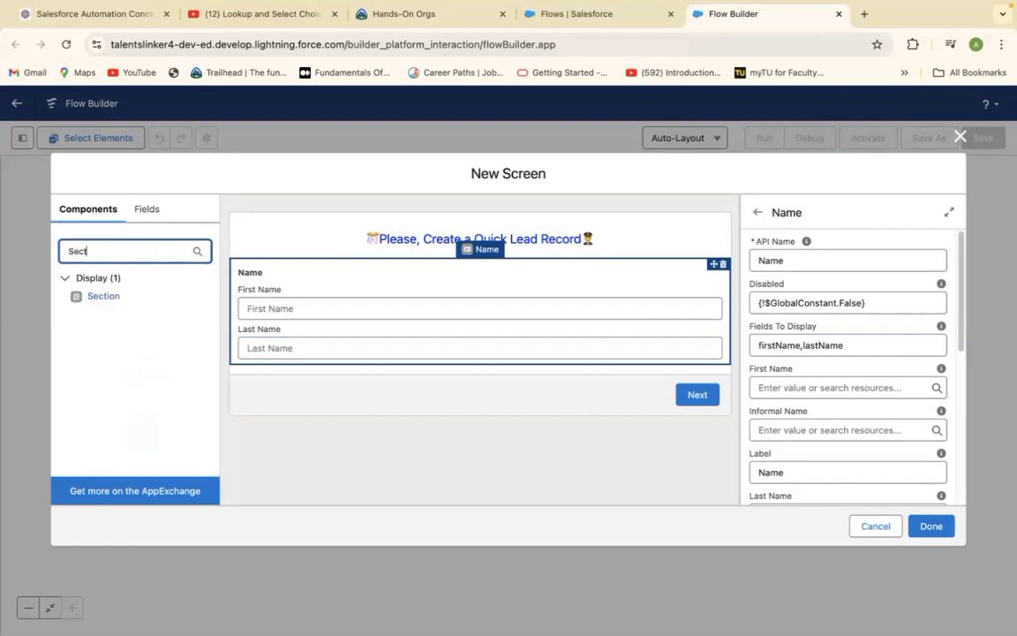
left_click_drag(100, 299, 329, 364)
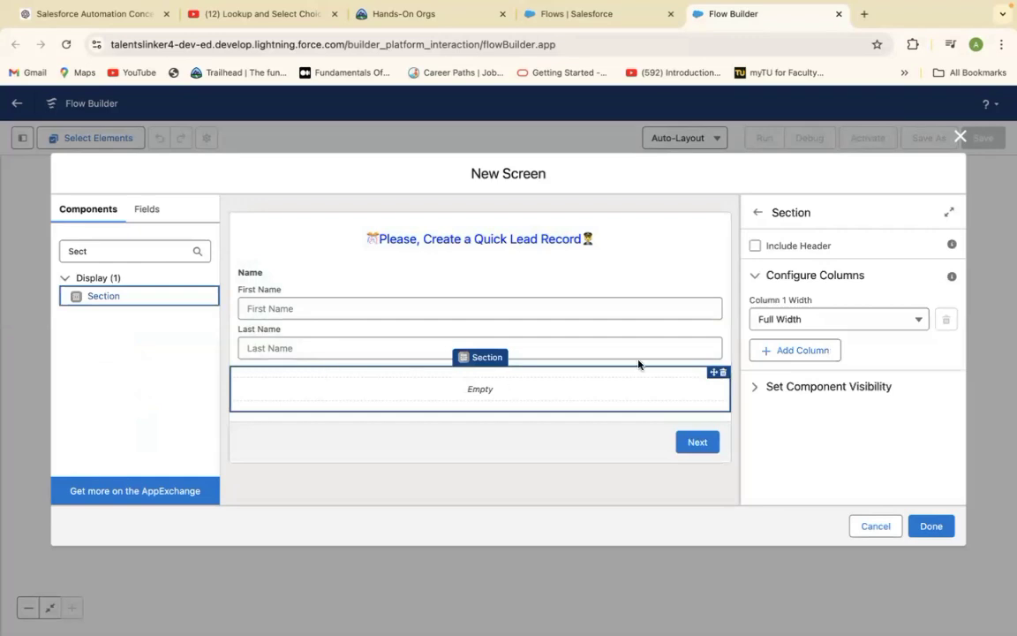
left_click(803, 353)
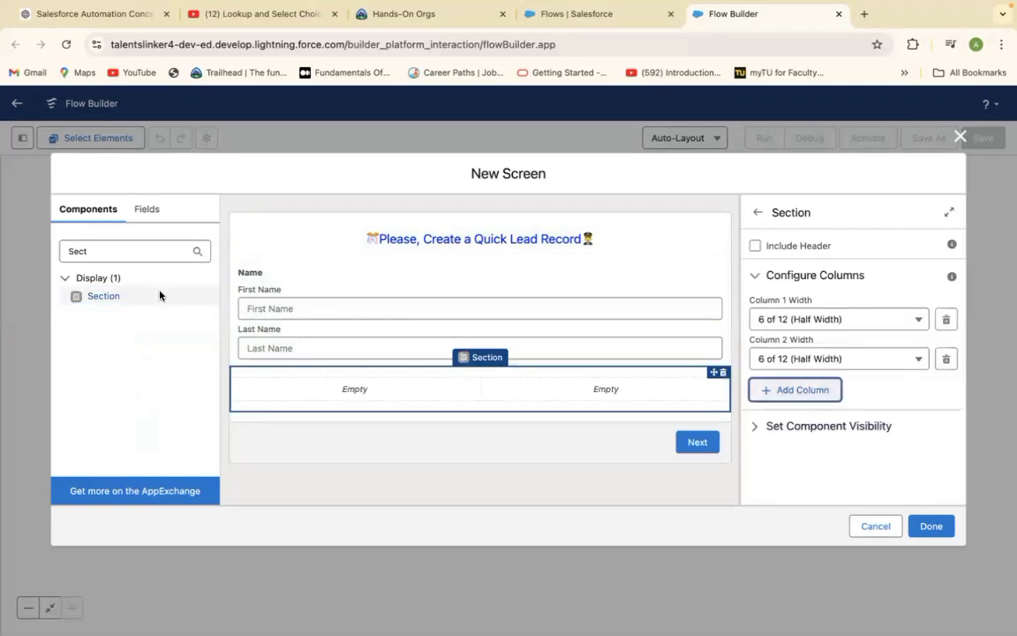
Step: Search the components for "Text" and place a Text input in the section's first column
left_click(103, 250)
key("BackSpace")
key("BackSpace")
key("BackSpace")
key("BackSpace")
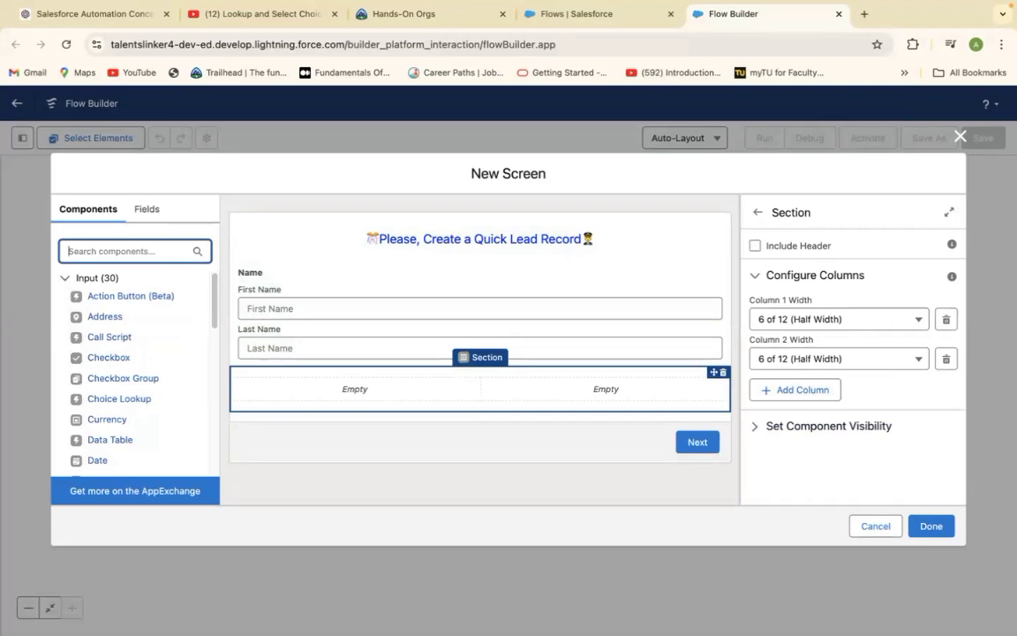
type("Text")
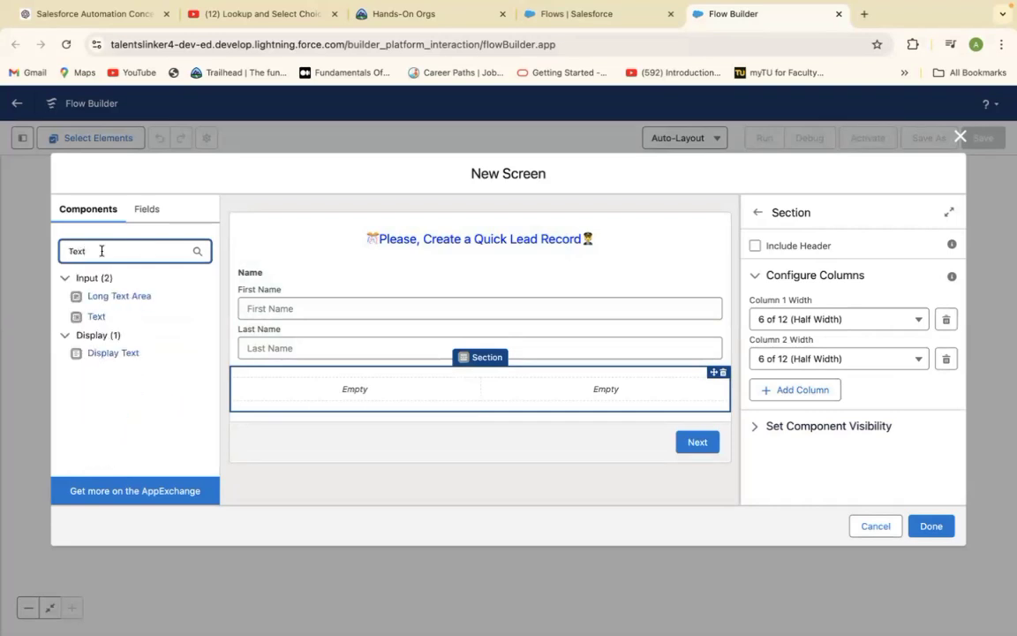
left_click(96, 316)
left_click_drag(96, 316, 350, 385)
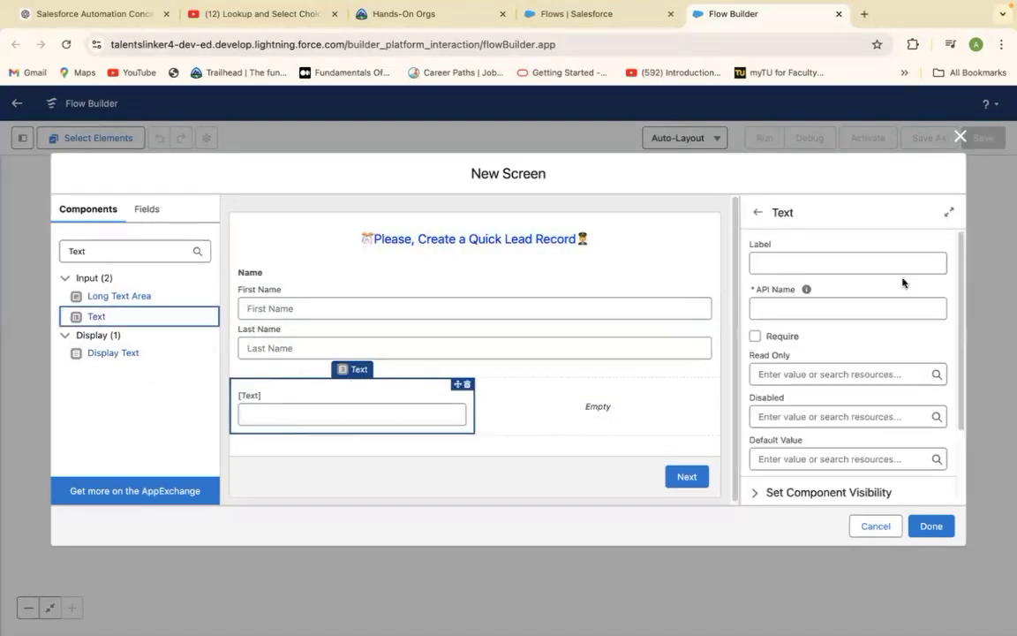
Step: Label the Text input Company with API name Company, and make it required
left_click(792, 267)
type("C")
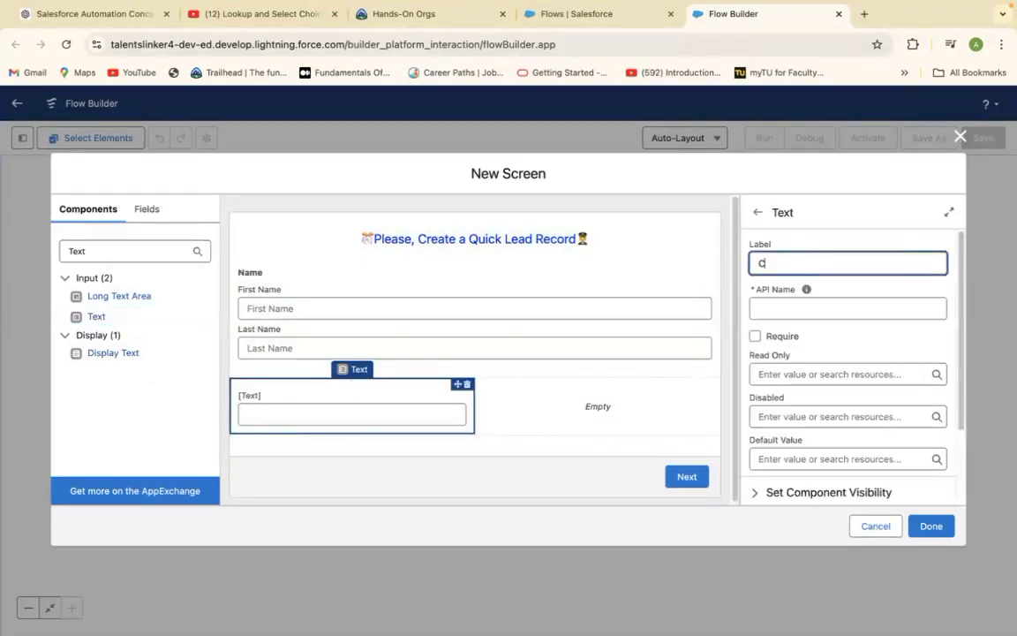
type("ompany")
left_click(770, 307)
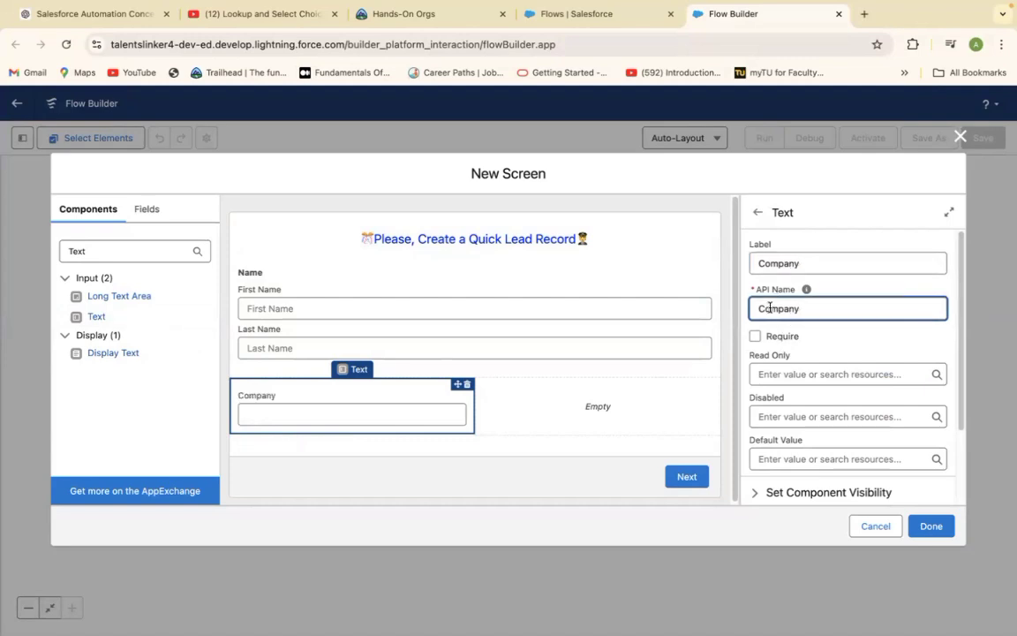
left_click(756, 336)
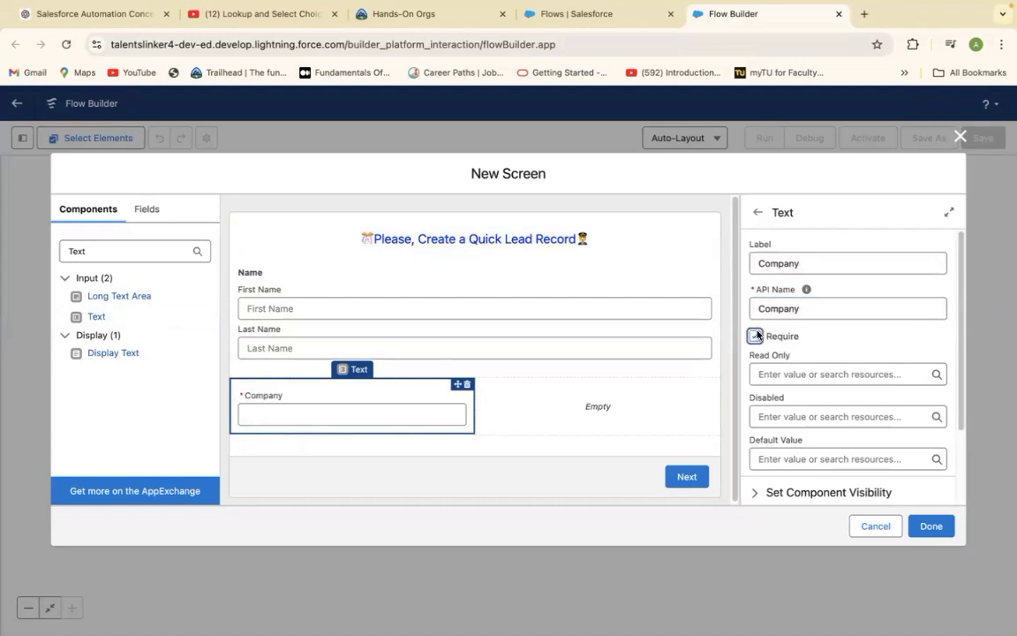
Step: Add a Lookup component to the section's empty second column and set its API name to Contact
left_click(97, 250)
key("BackSpace")
key("BackSpace")
key("BackSpace")
key("BackSpace")
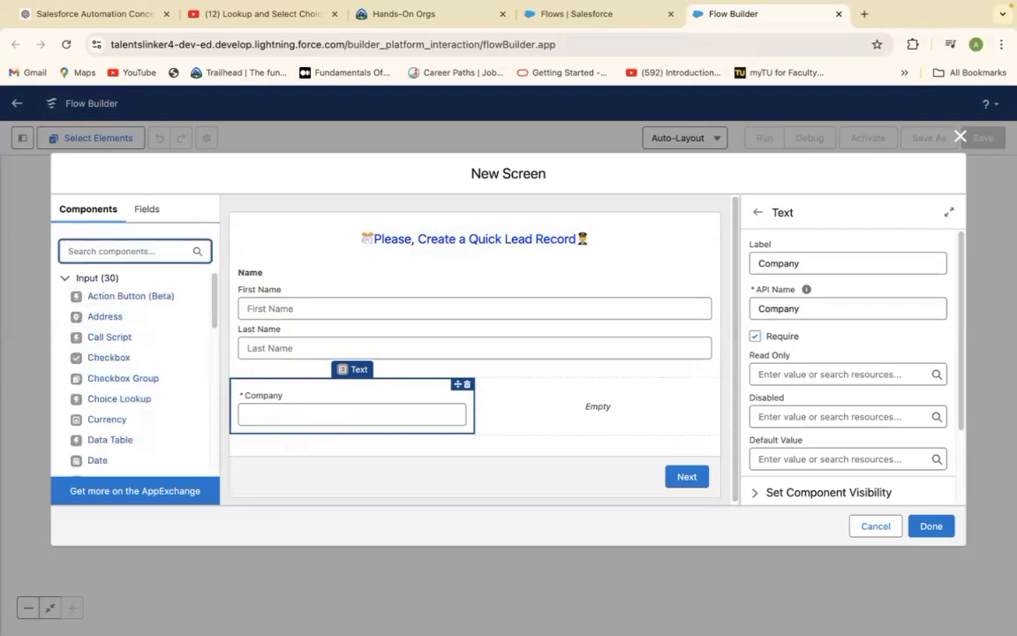
type("Look")
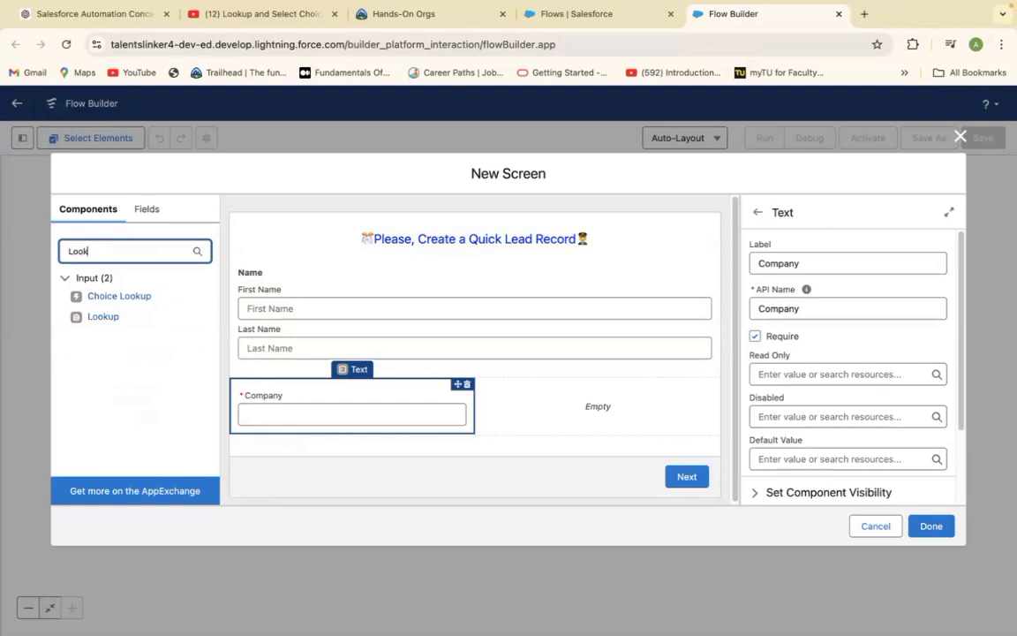
left_click_drag(101, 321, 588, 405)
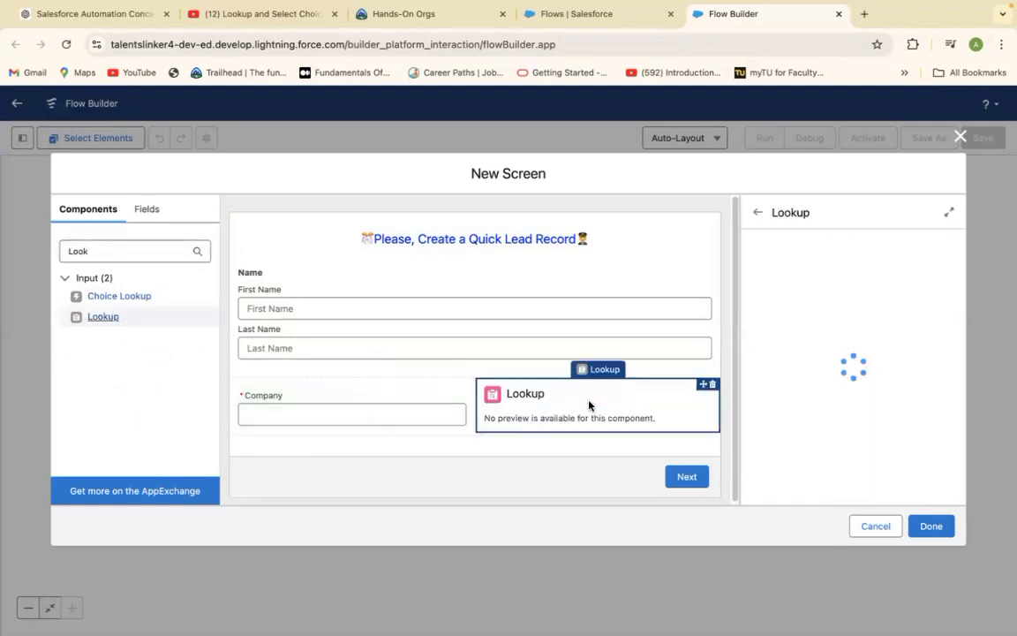
left_click(779, 262)
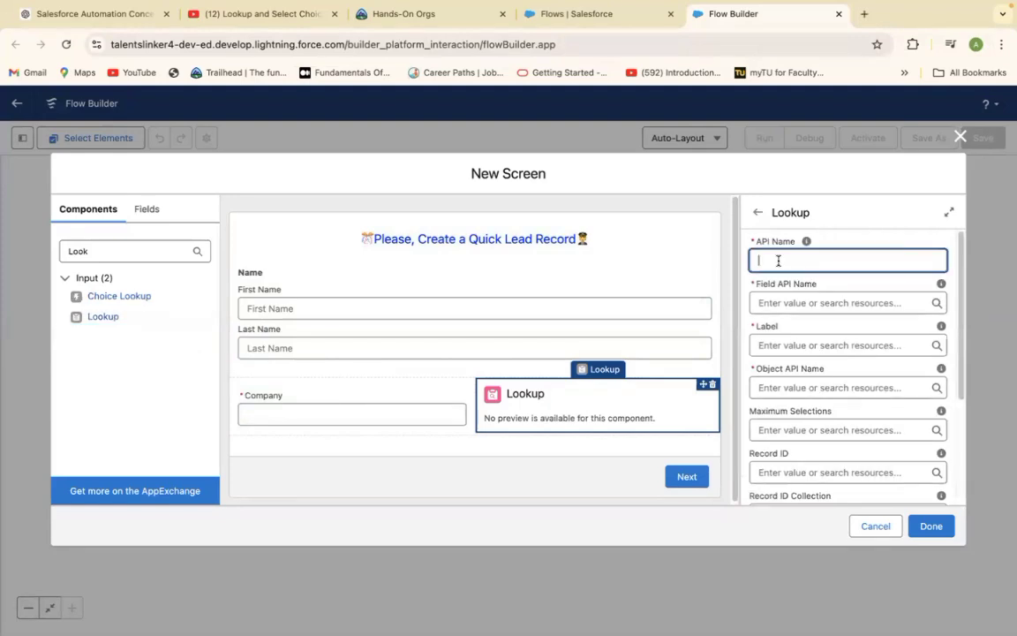
type("Contact")
Step: In Salesforce Setup, find the Lead object in the Object Manager and show its fields and relationships
left_click(593, 13)
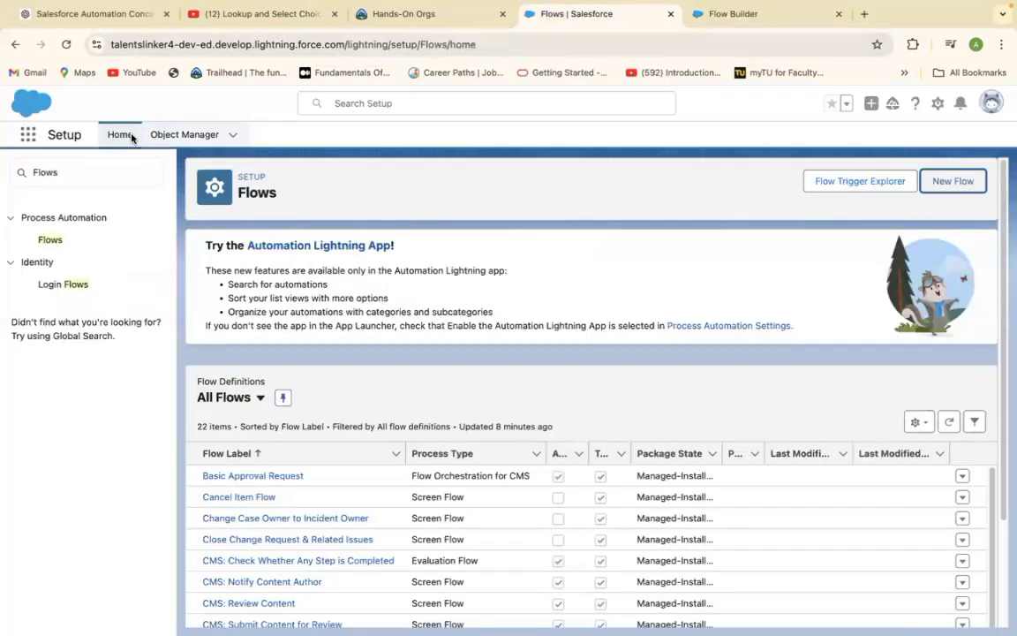
left_click(29, 138)
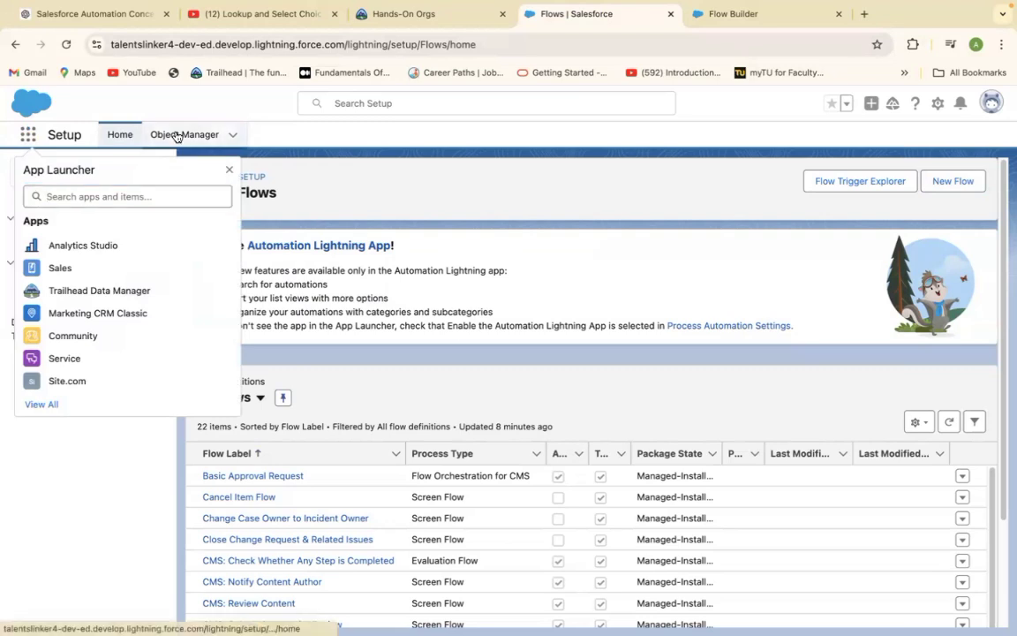
left_click(176, 135)
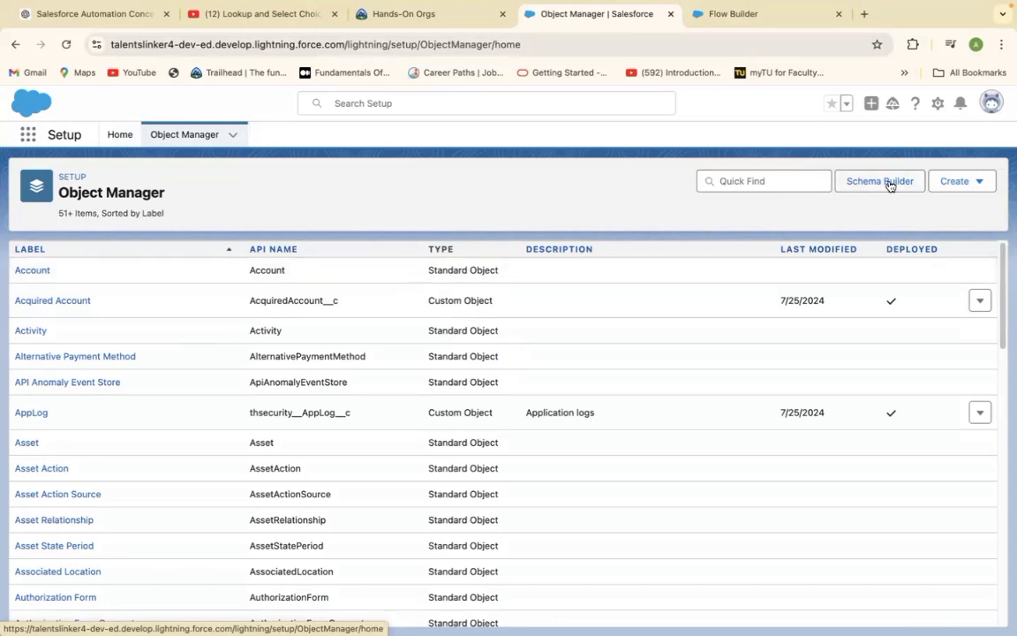
left_click(766, 180)
type("Lead")
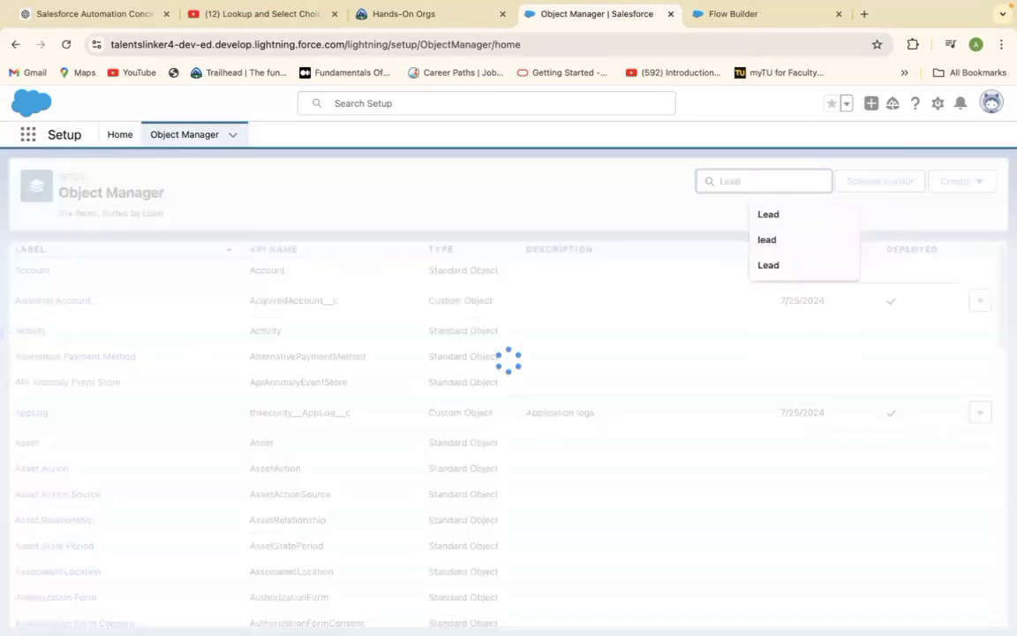
left_click(27, 271)
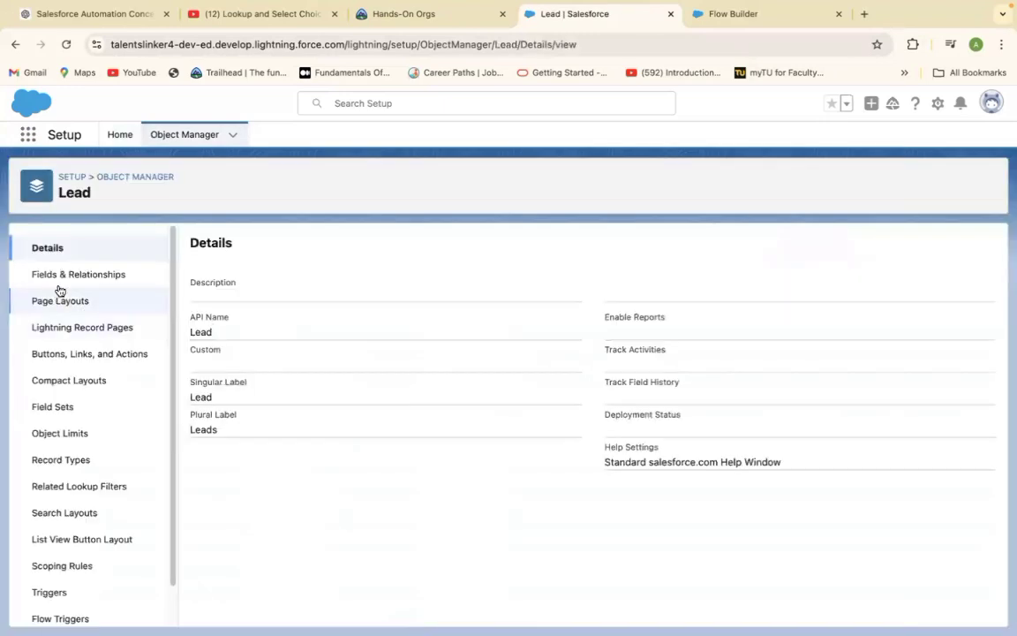
left_click(65, 282)
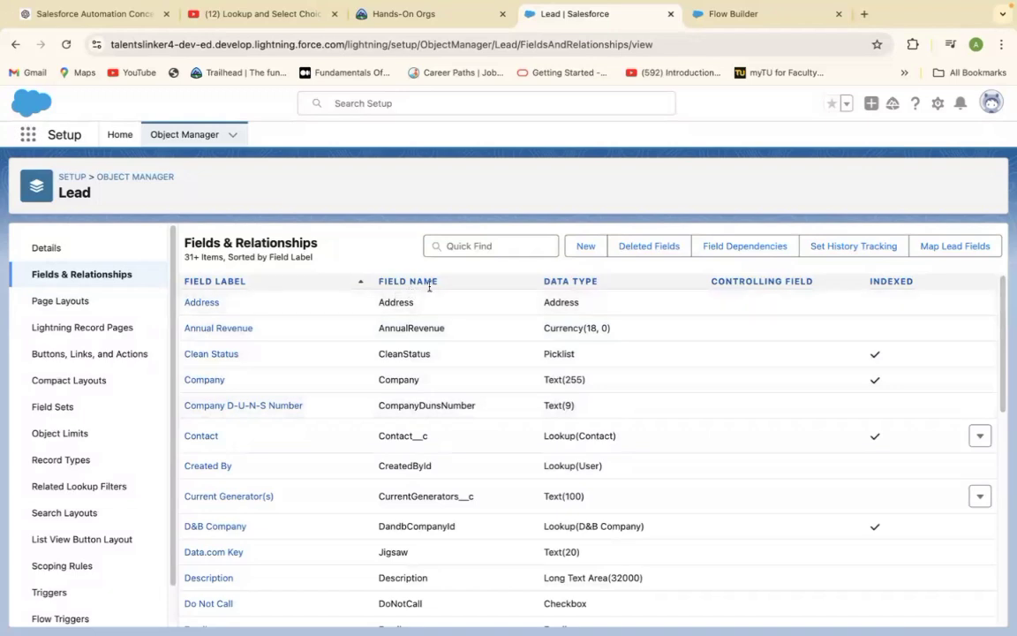
Step: Copy the Lead object's Contact__c field name and enter it as the Field API Name of the Lookup component in Flow Builder
left_click(381, 437)
left_click(449, 433)
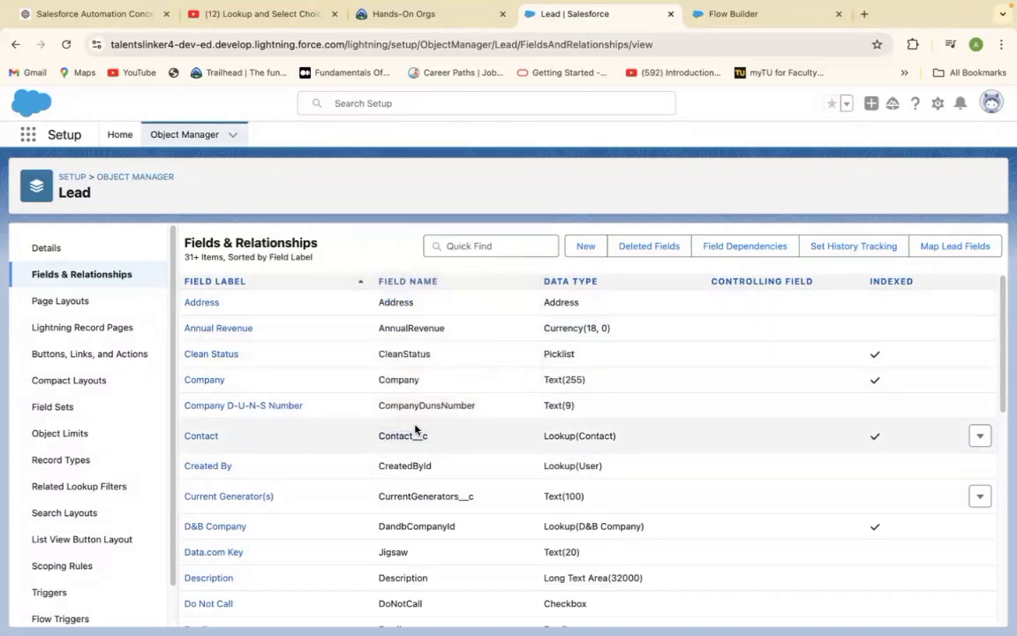
left_click_drag(379, 435, 442, 444)
key("super+c")
left_click(732, 15)
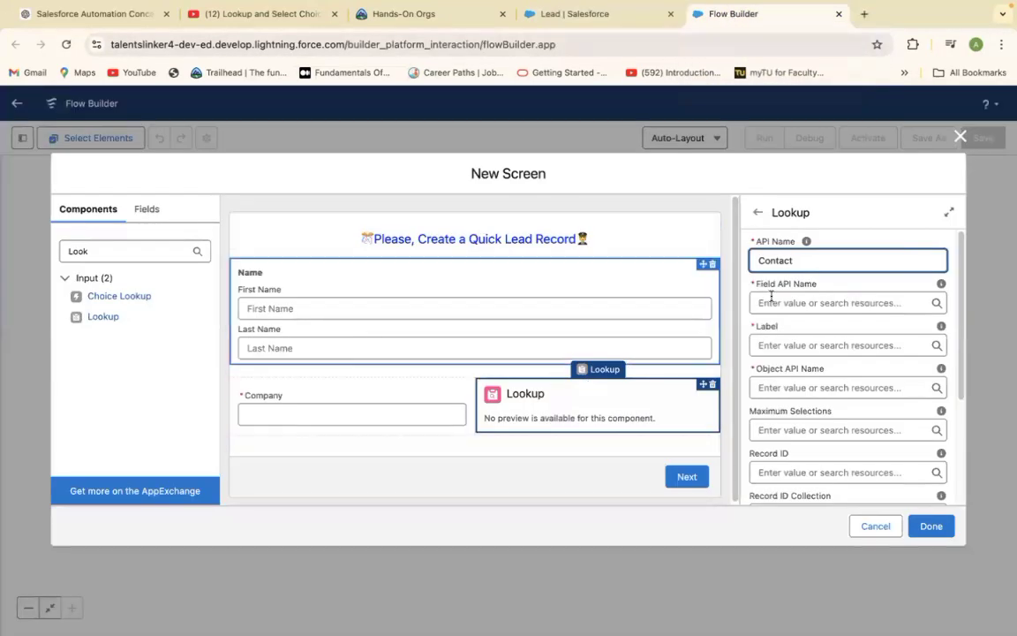
left_click(804, 300)
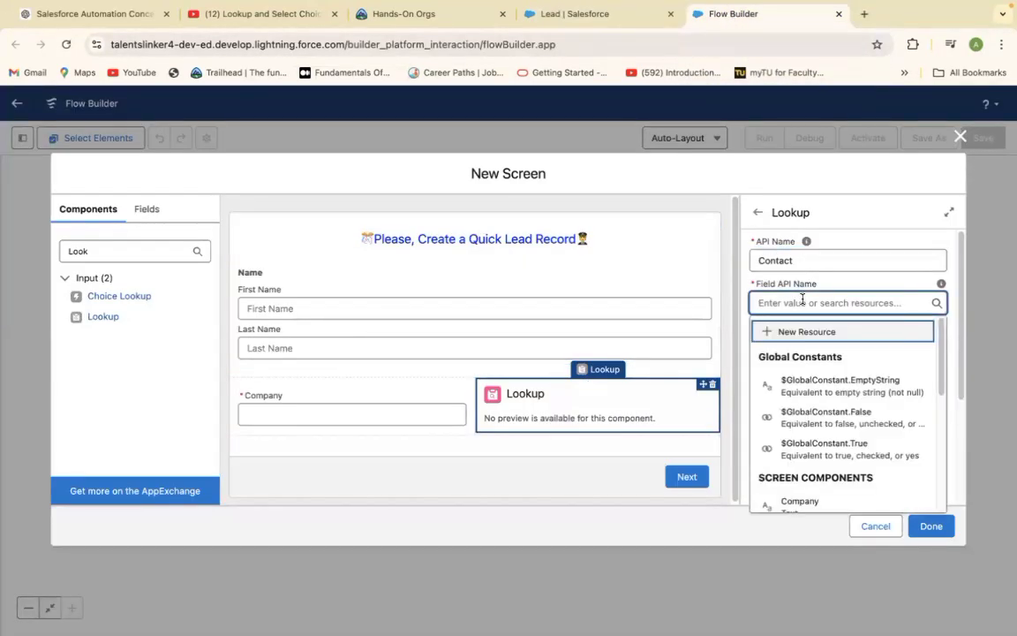
key("super+v")
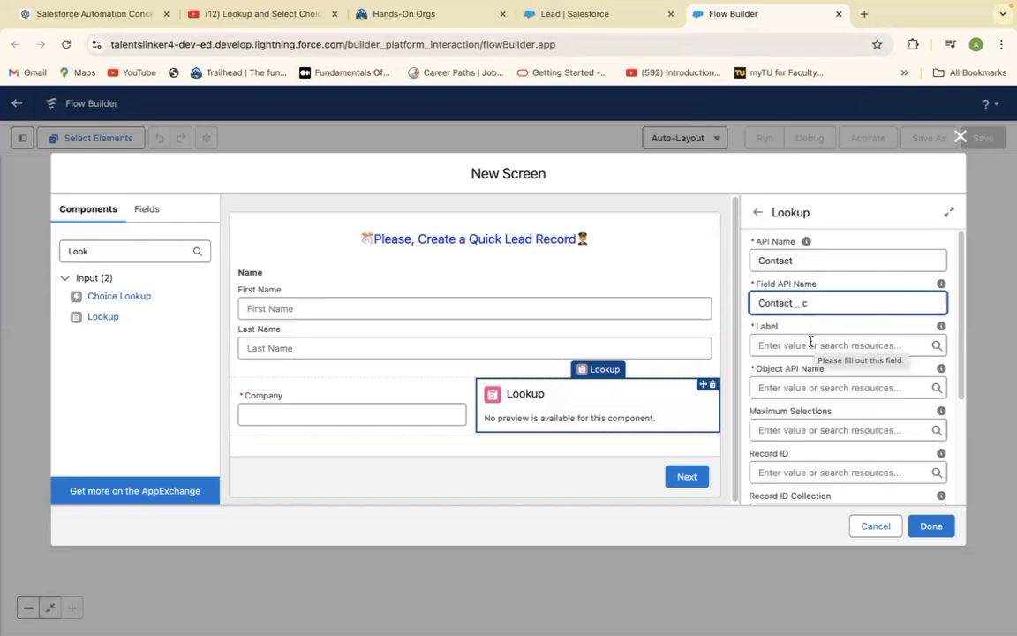
Step: Set the Lookup component's label to ContactName
left_click(798, 345)
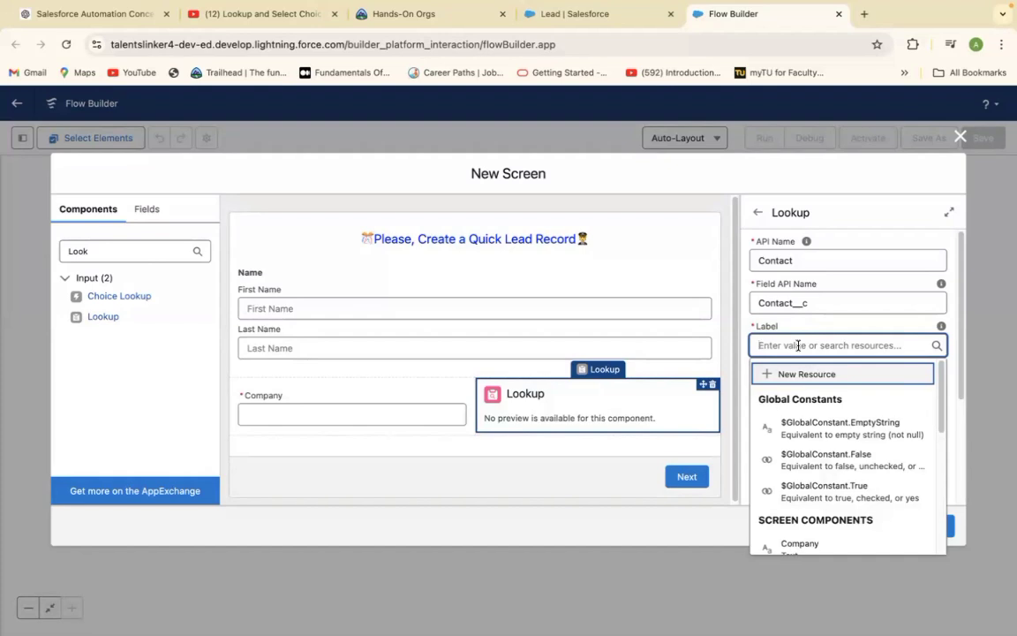
type("Co")
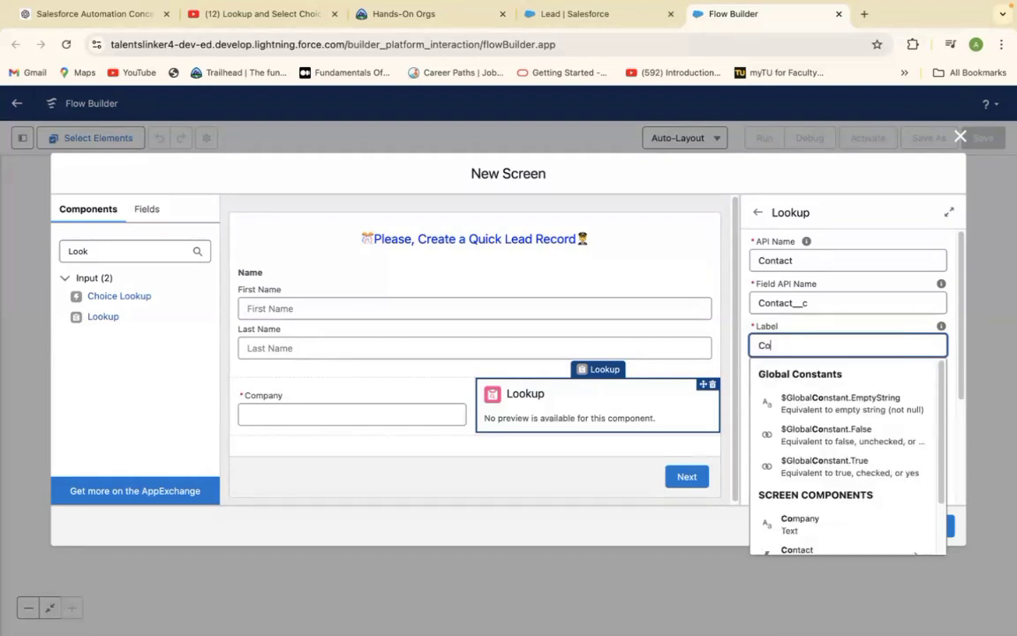
type("ntact")
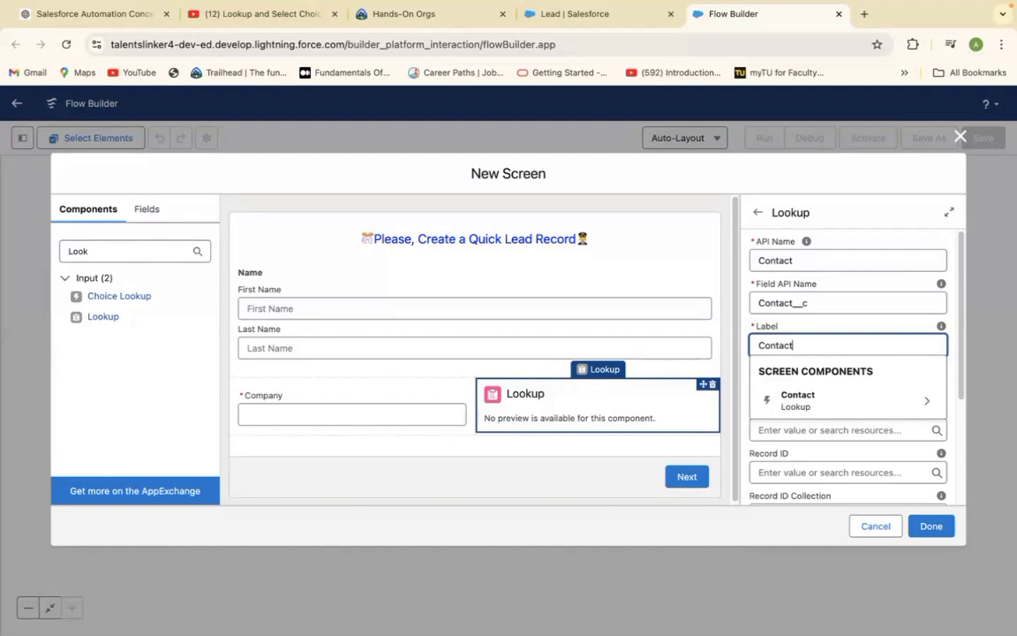
type("Name")
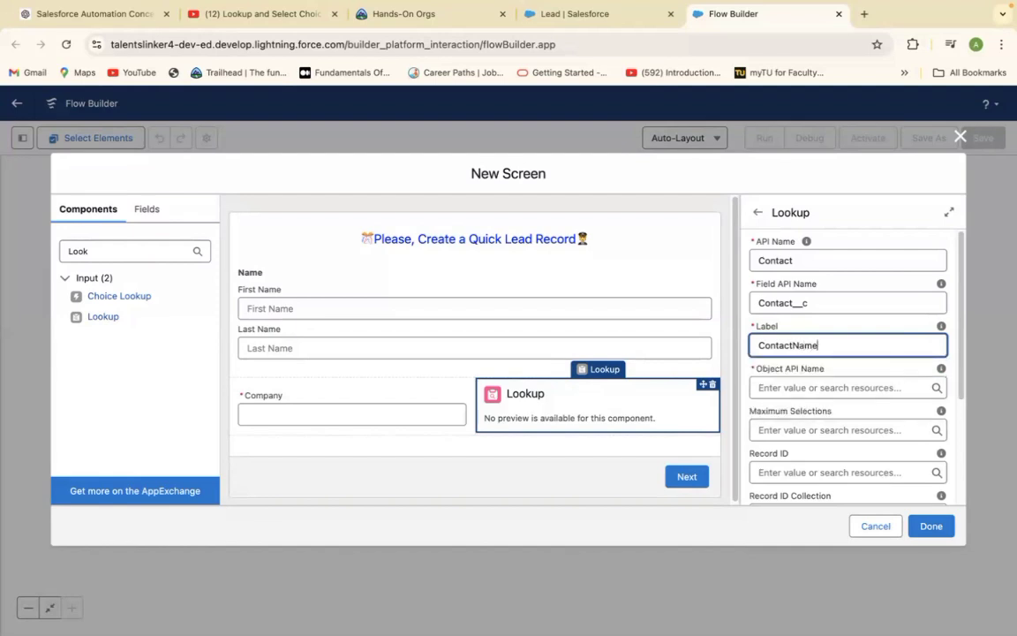
Step: Check the API name on the Lead object's details page in Salesforce Setup
left_click(788, 387)
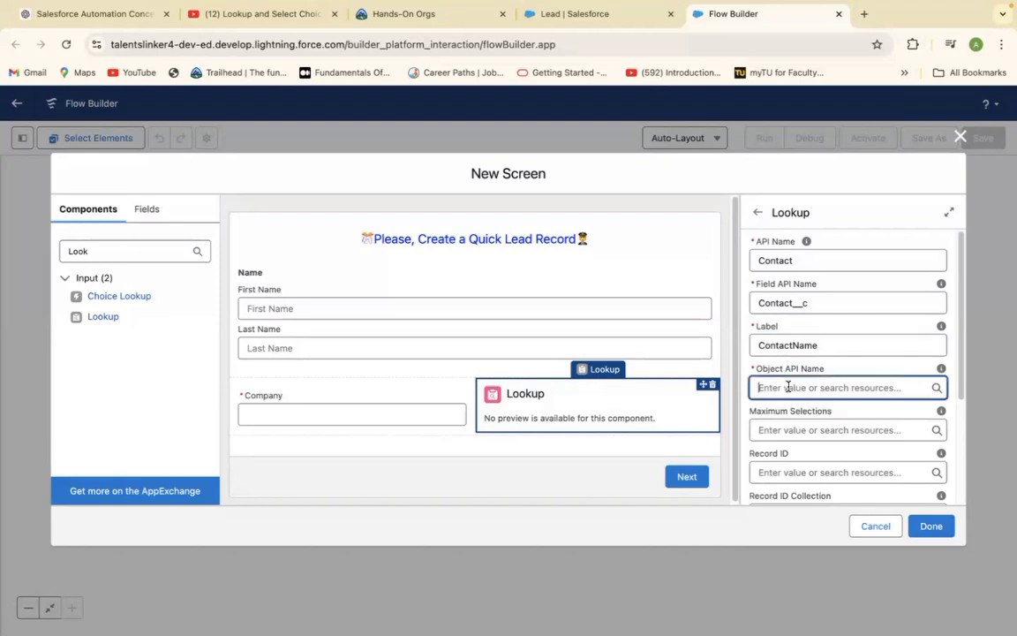
left_click(578, 14)
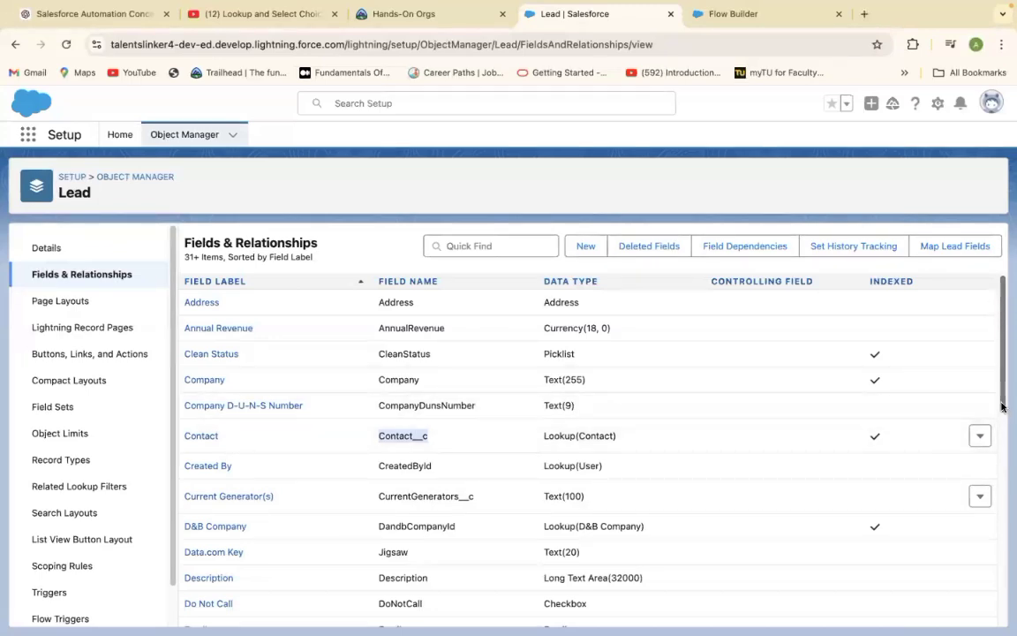
scroll(1002, 406, "down", 5)
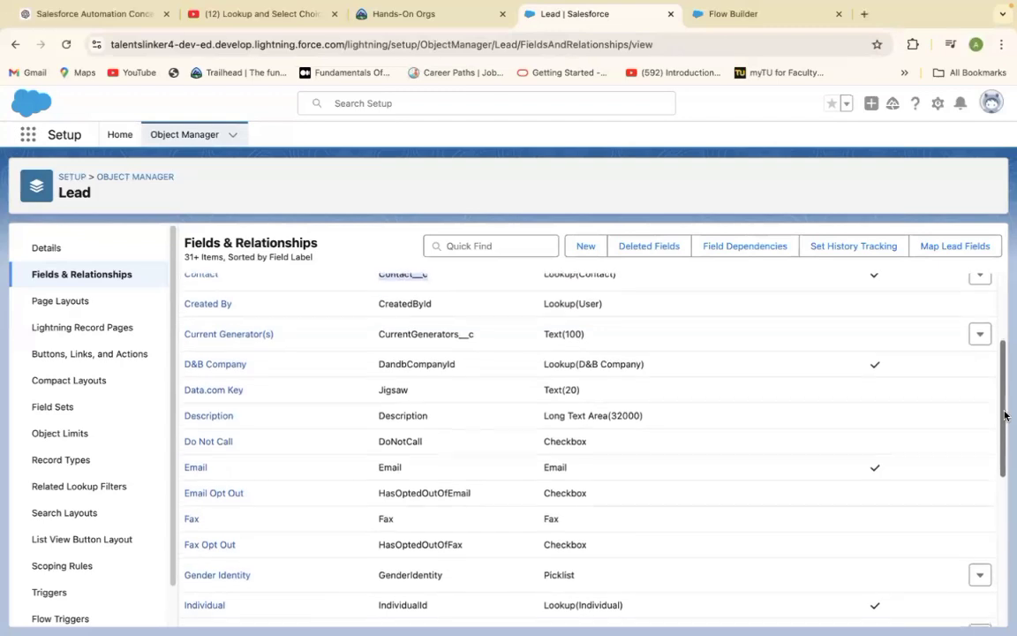
scroll(1004, 477, "down", 6)
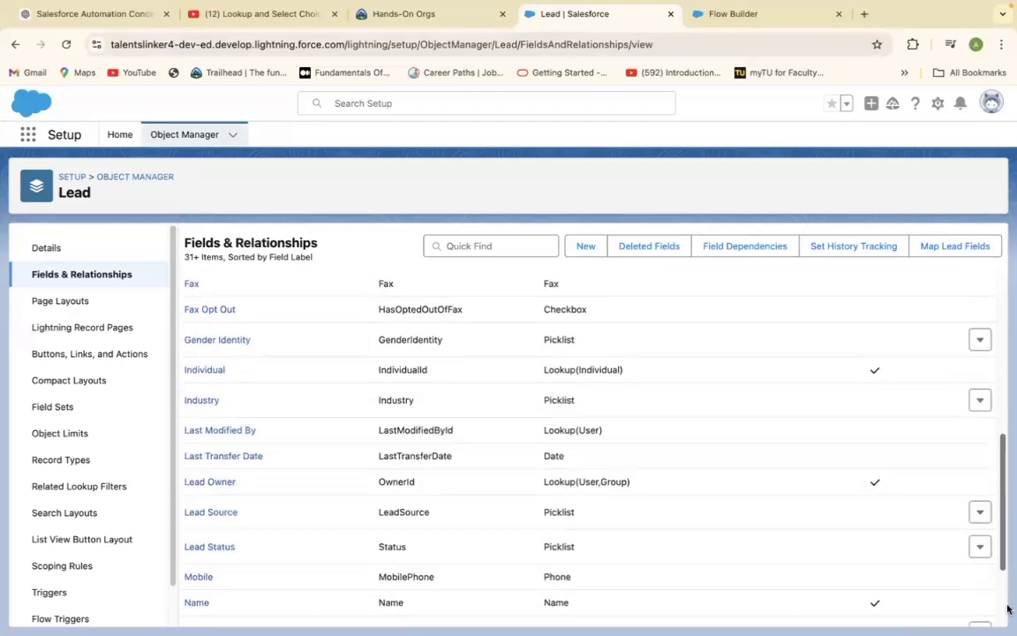
scroll(998, 466, "up", 11)
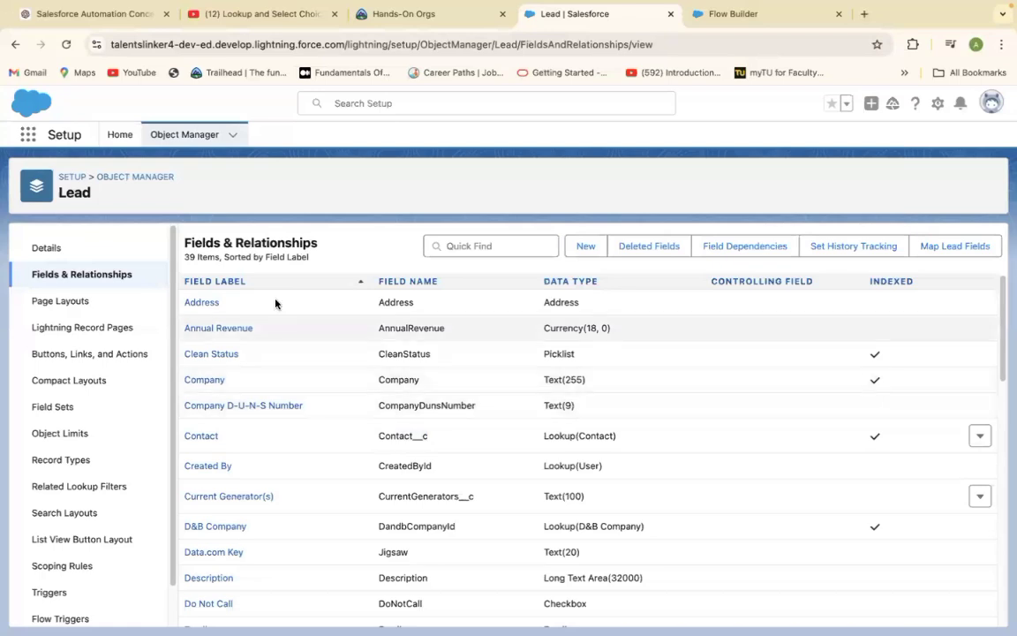
left_click(48, 250)
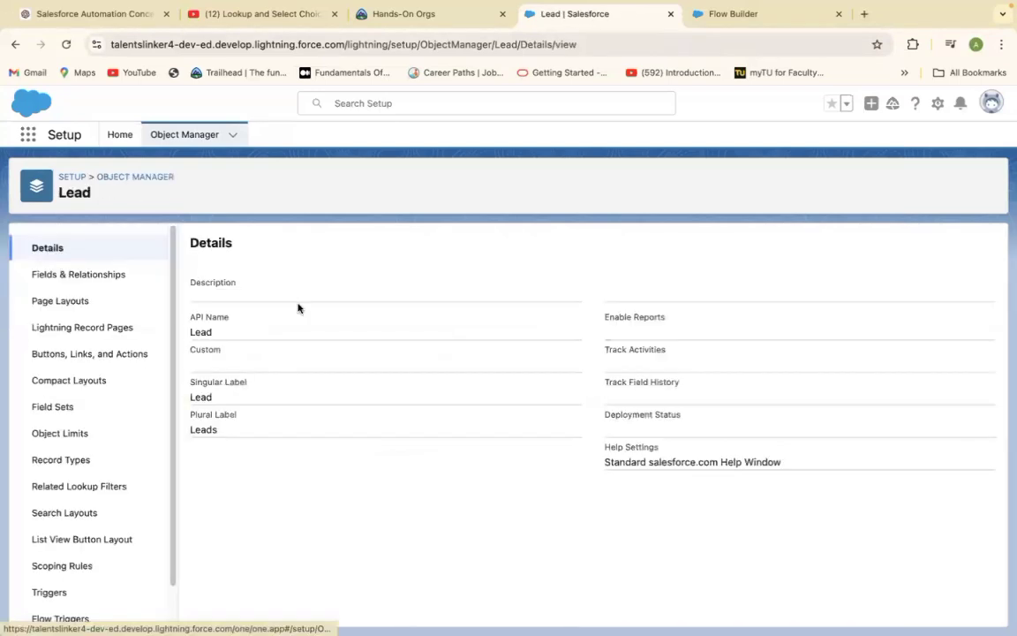
double_click(211, 331)
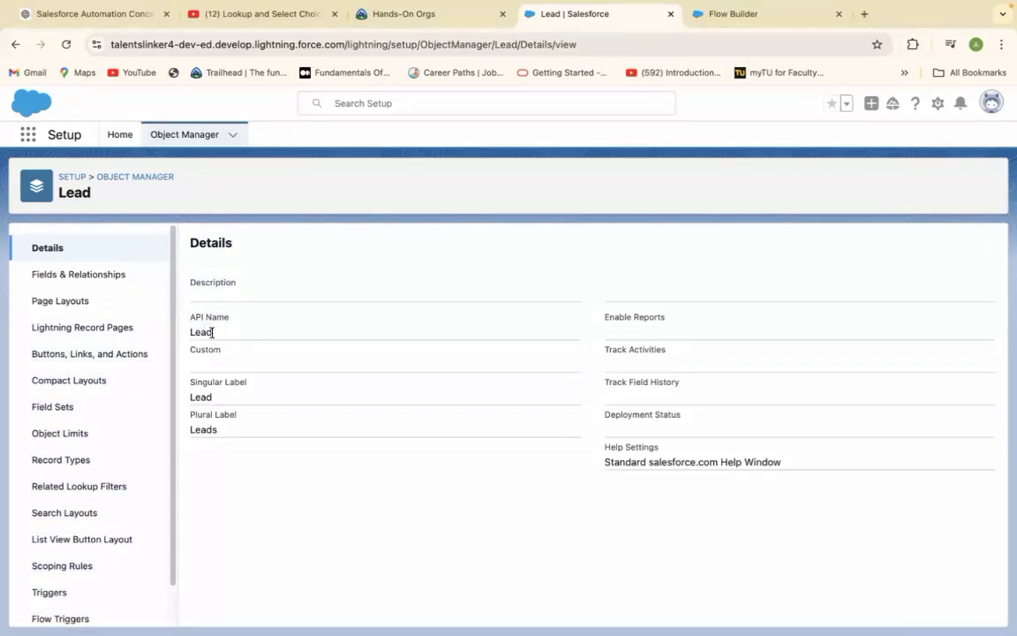
double_click(206, 330)
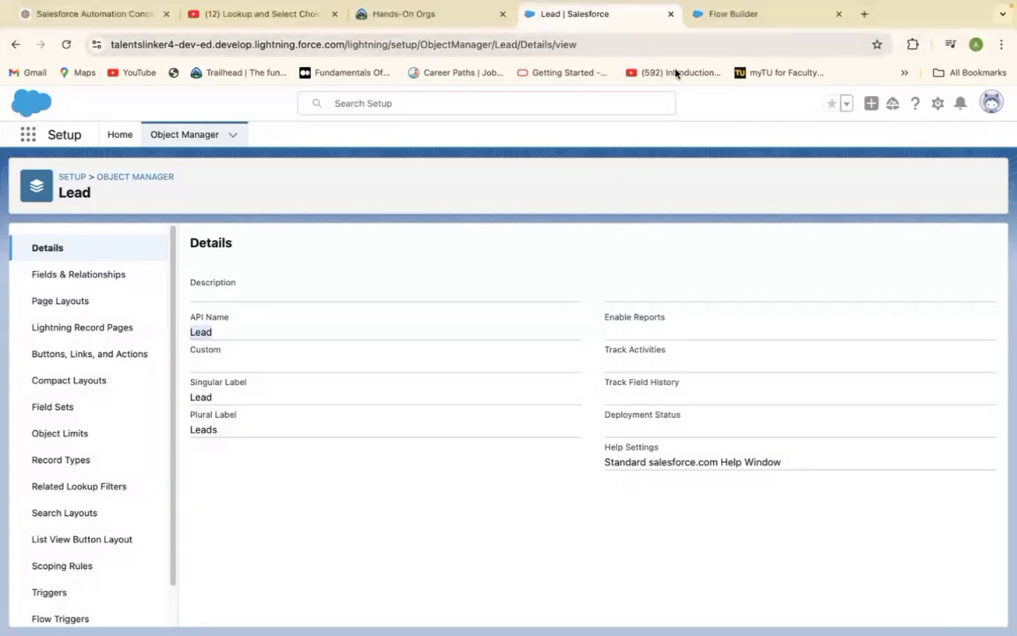
Step: Back in Flow Builder, set the Lookup component's Object API Name to Lead
left_click(731, 21)
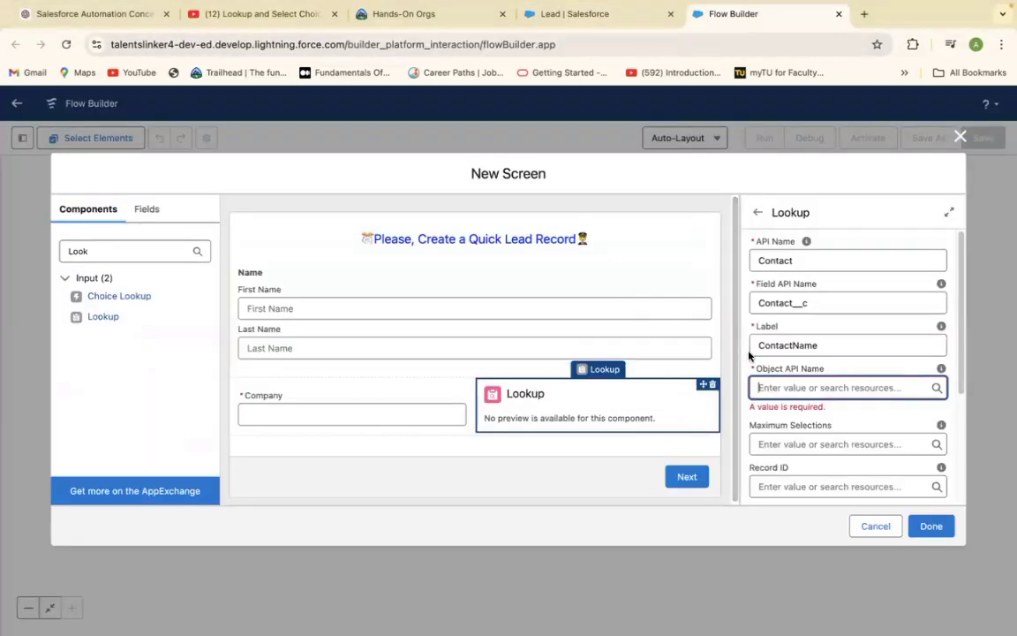
left_click(785, 387)
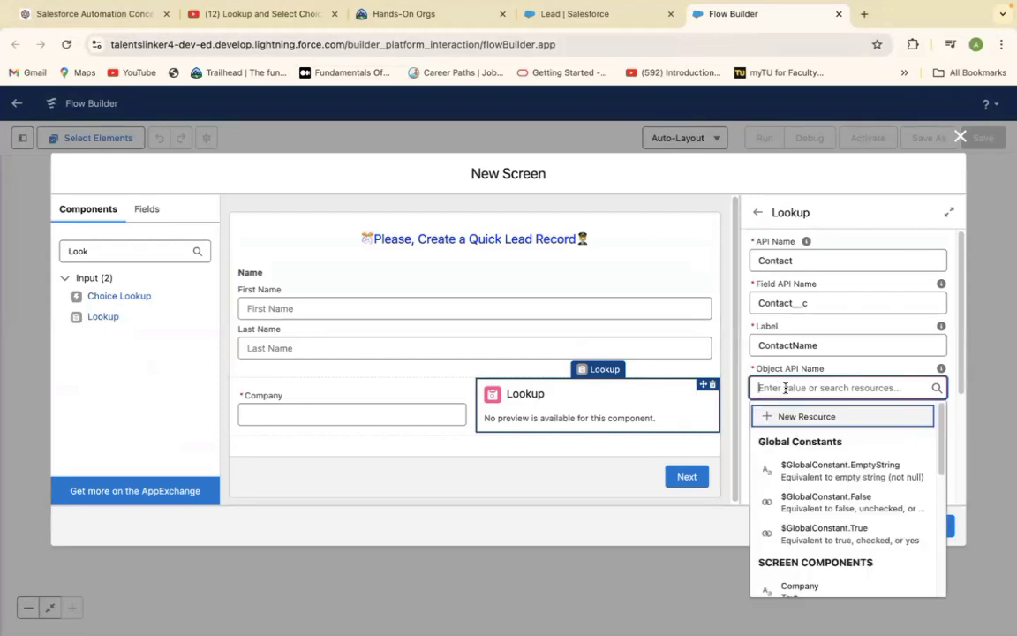
left_click(604, 16)
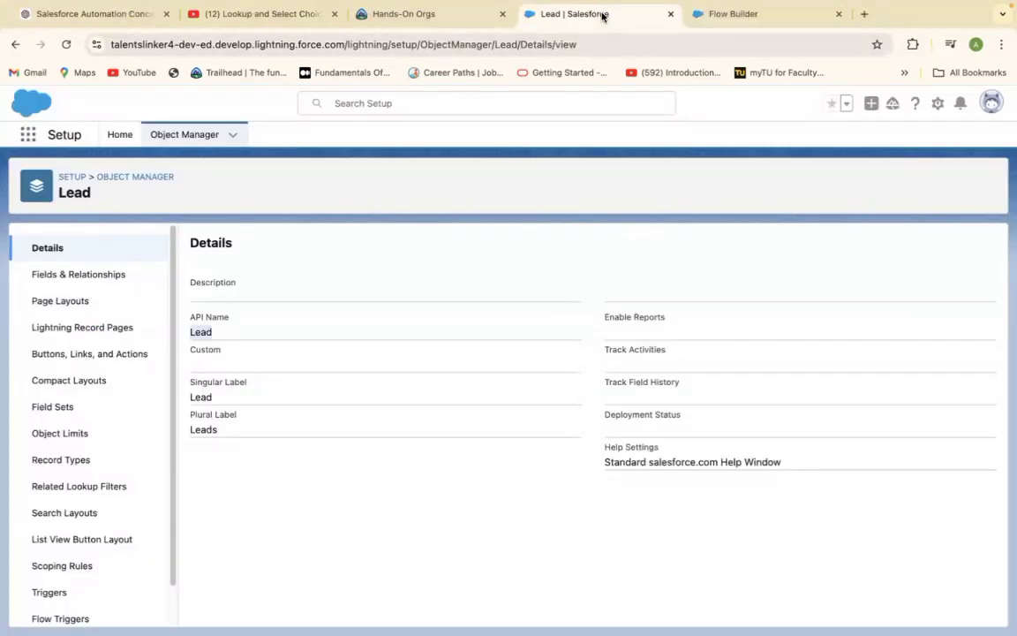
left_click(724, 14)
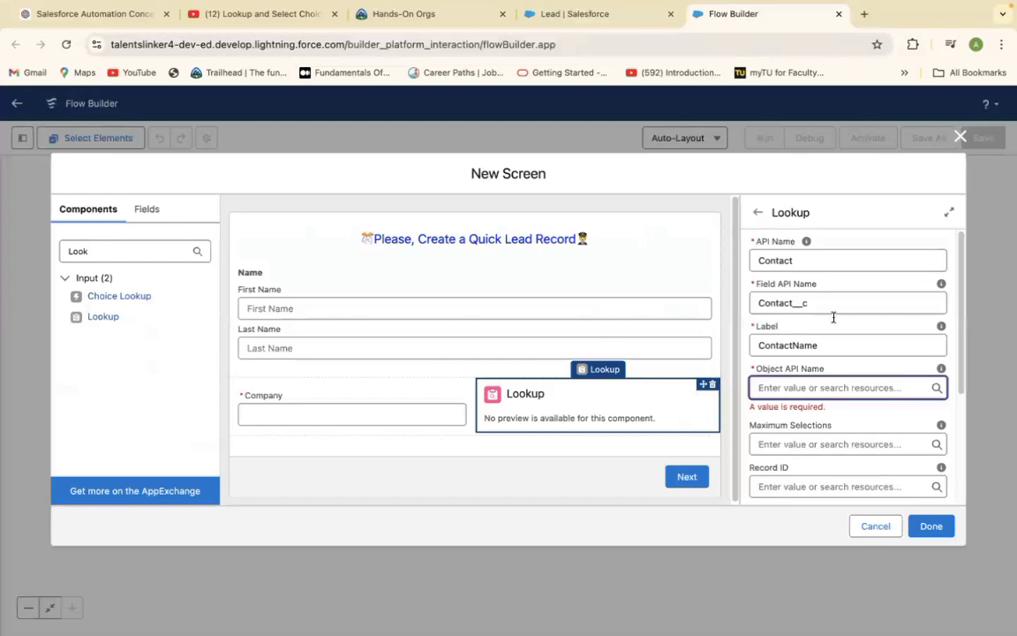
left_click(789, 388)
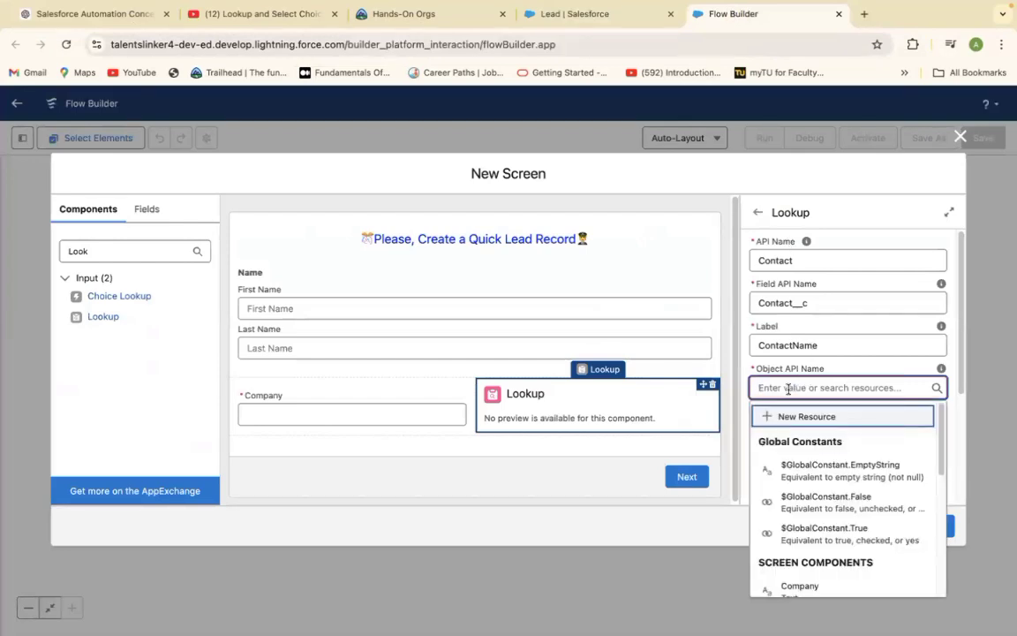
type("Lead")
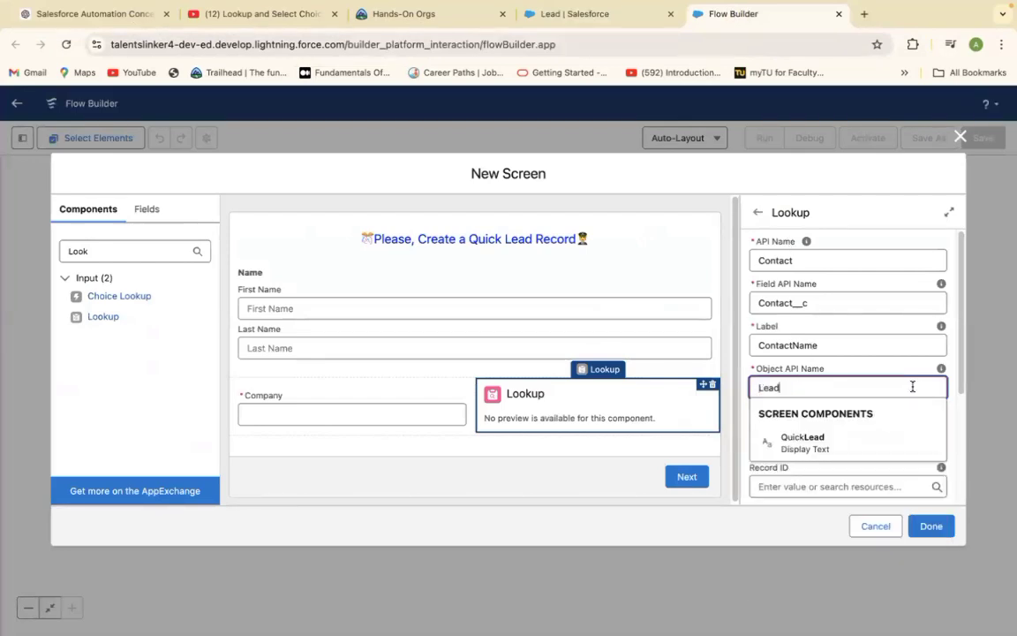
left_click(951, 411)
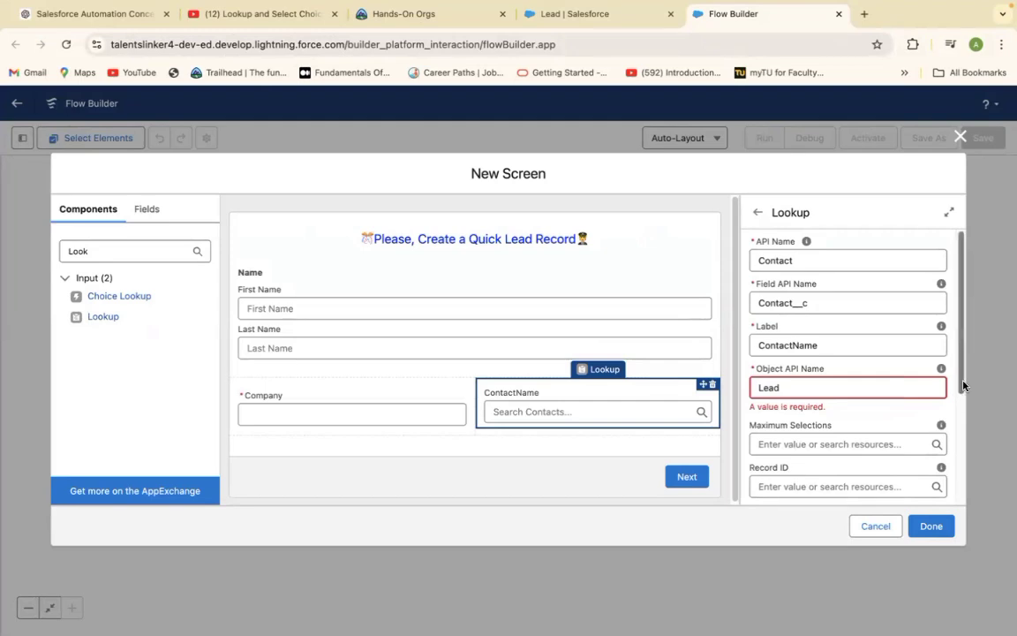
Step: Make the ContactName lookup required by setting Required to $GlobalConstant.True
scroll(963, 386, "down", 3)
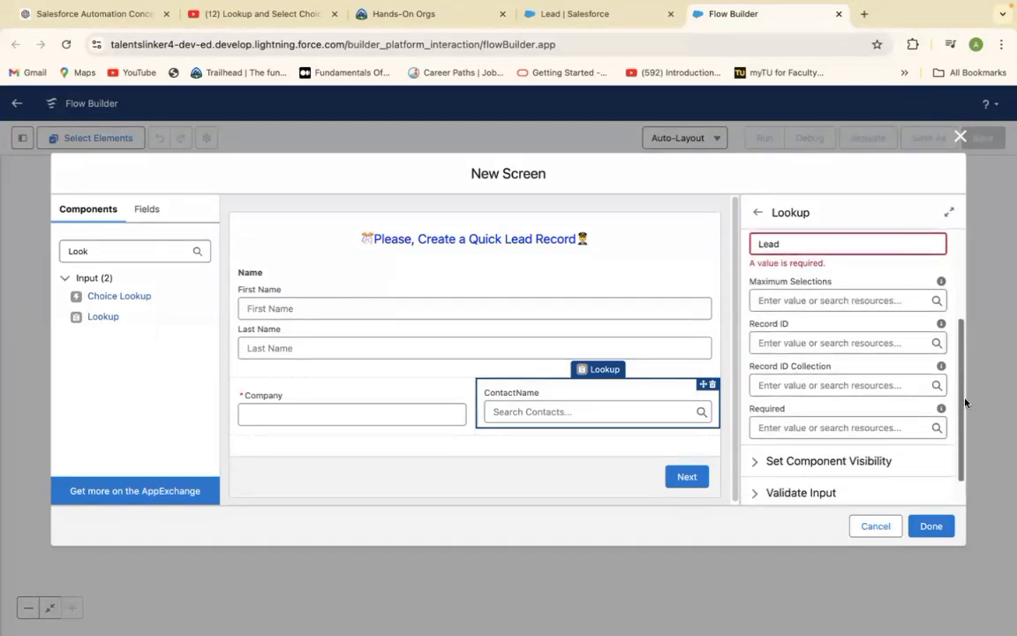
left_click_drag(965, 398, 962, 389)
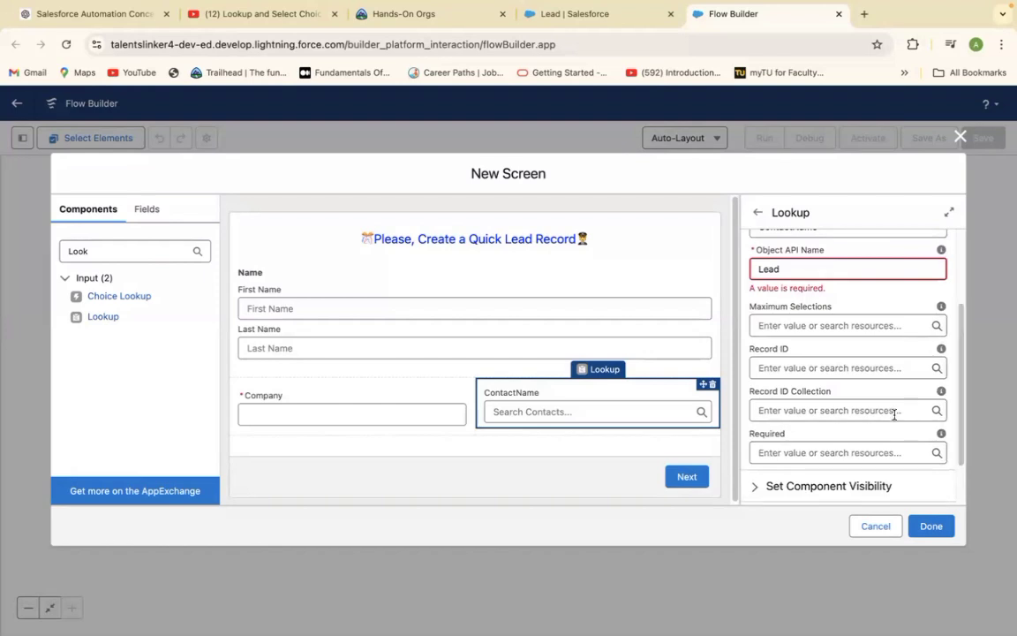
left_click(850, 452)
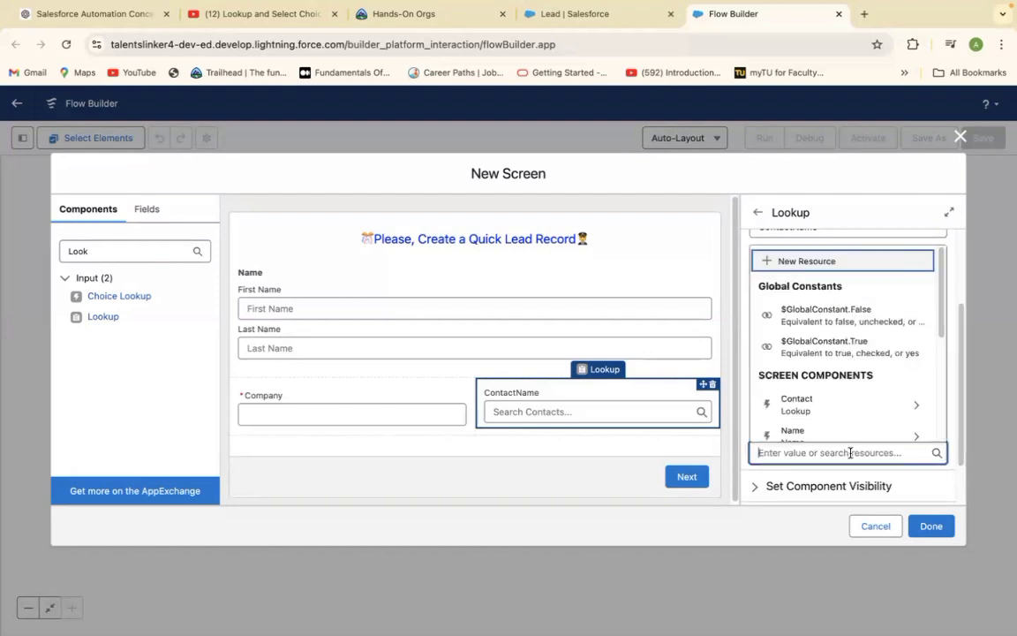
left_click(834, 346)
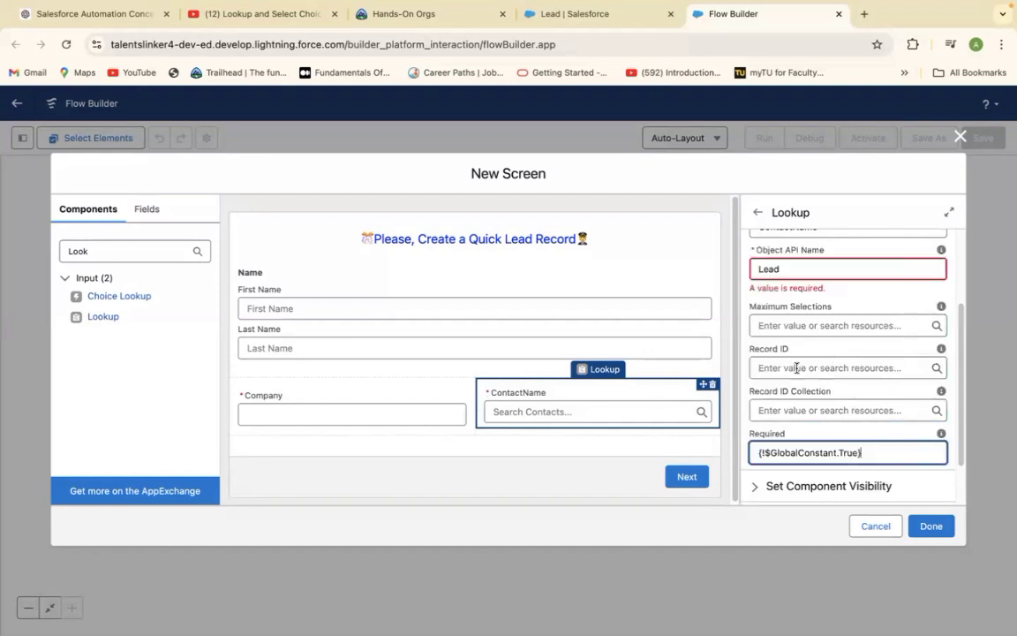
Step: Create a new variable resource for the lookup's Record ID with API name ConnectContact and data type Text
left_click(798, 367)
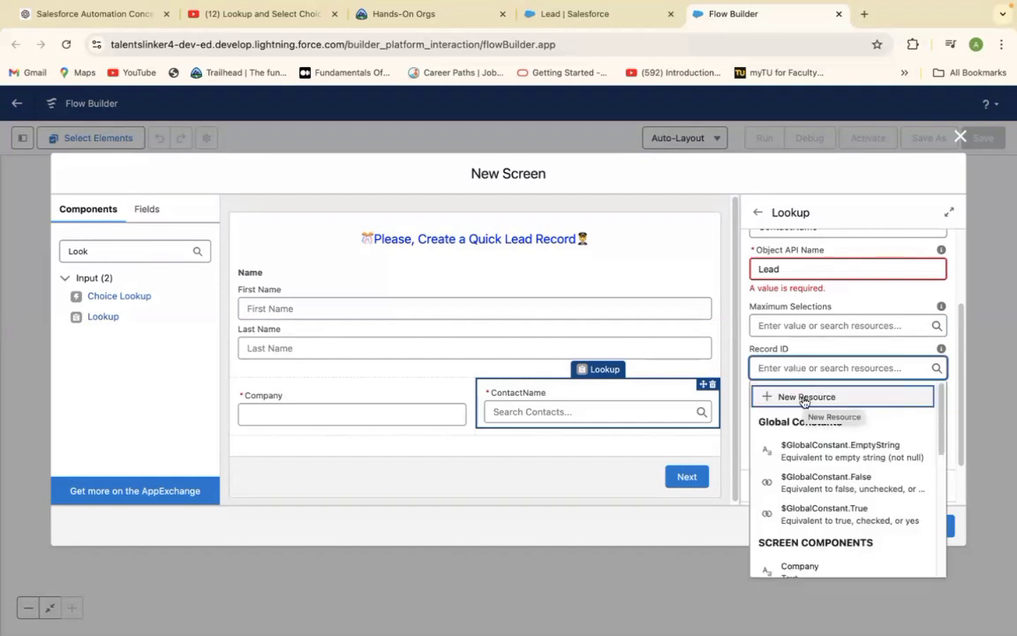
left_click(805, 398)
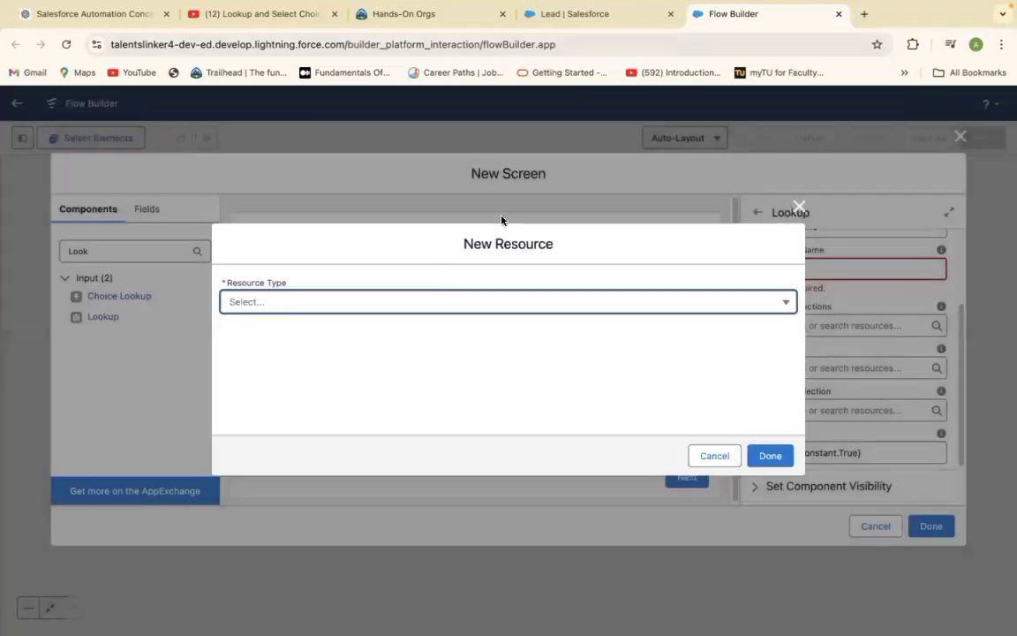
left_click(773, 311)
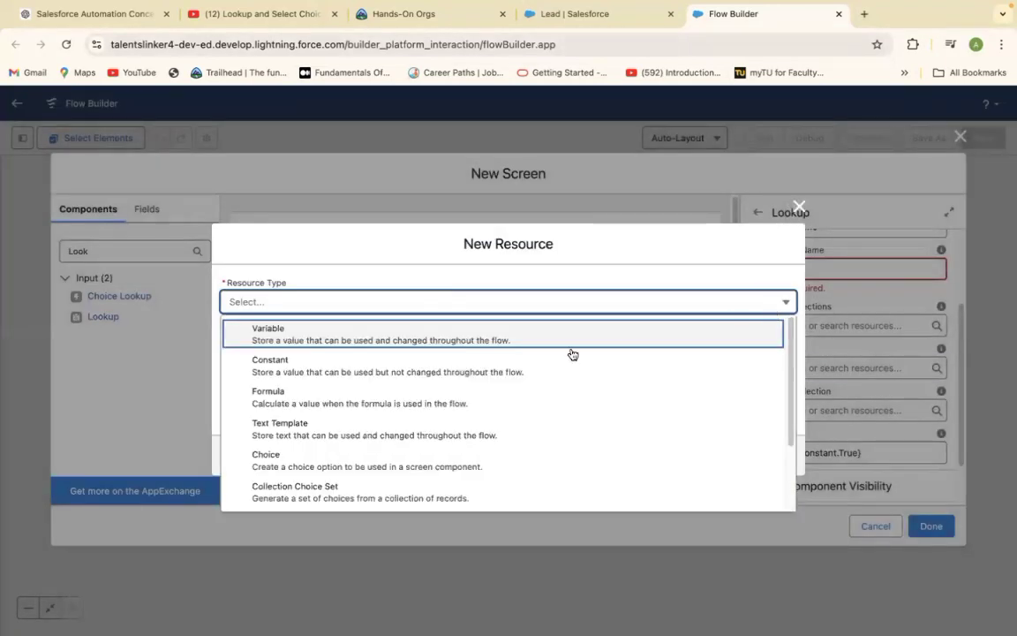
left_click(325, 330)
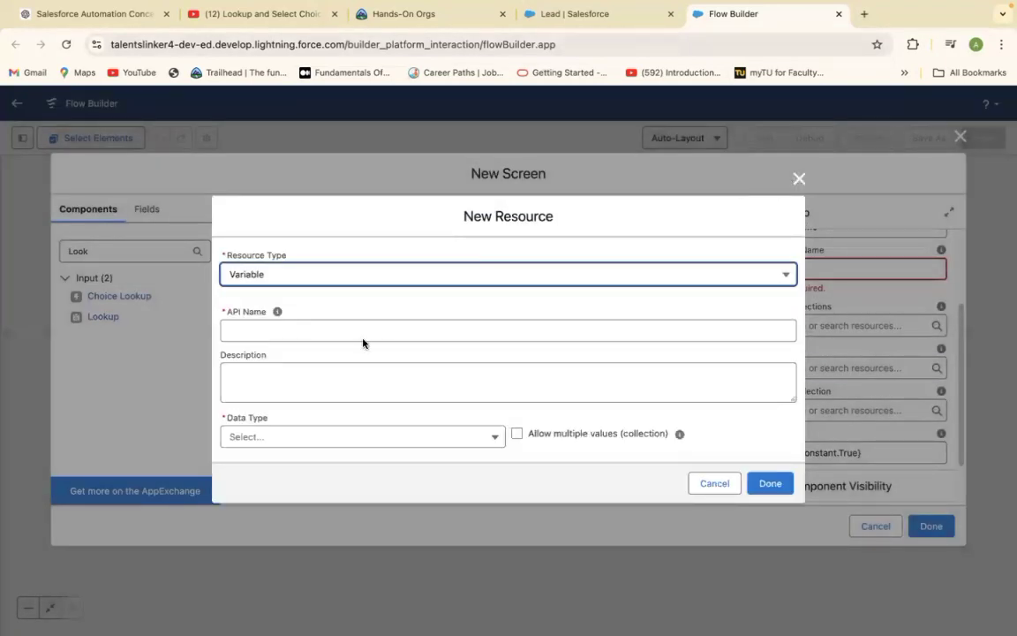
left_click(308, 327)
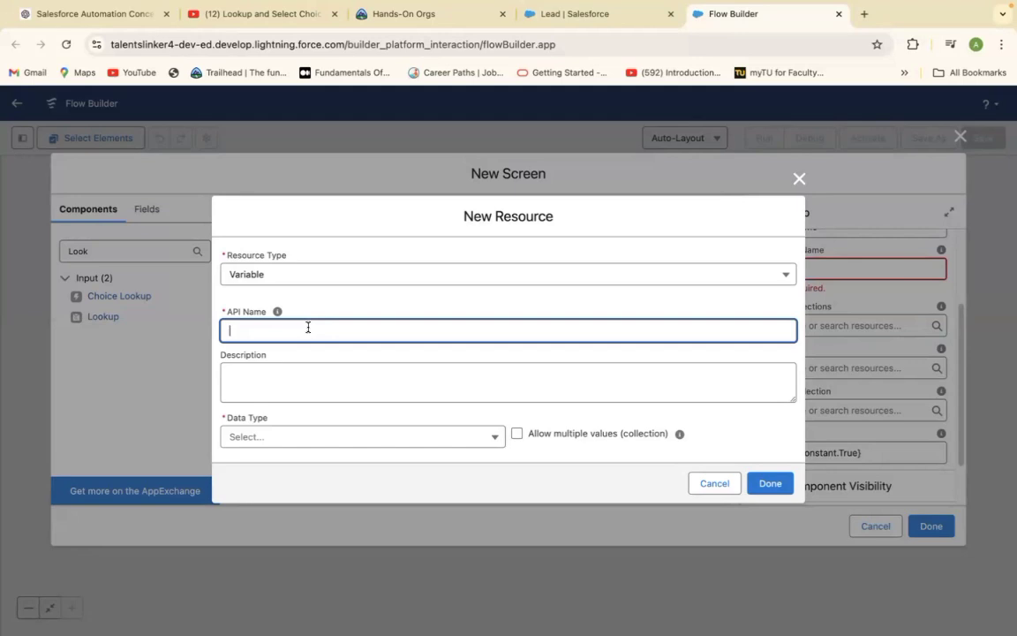
type("C")
key("BackSpace")
type("ConnectContact")
left_click(468, 439)
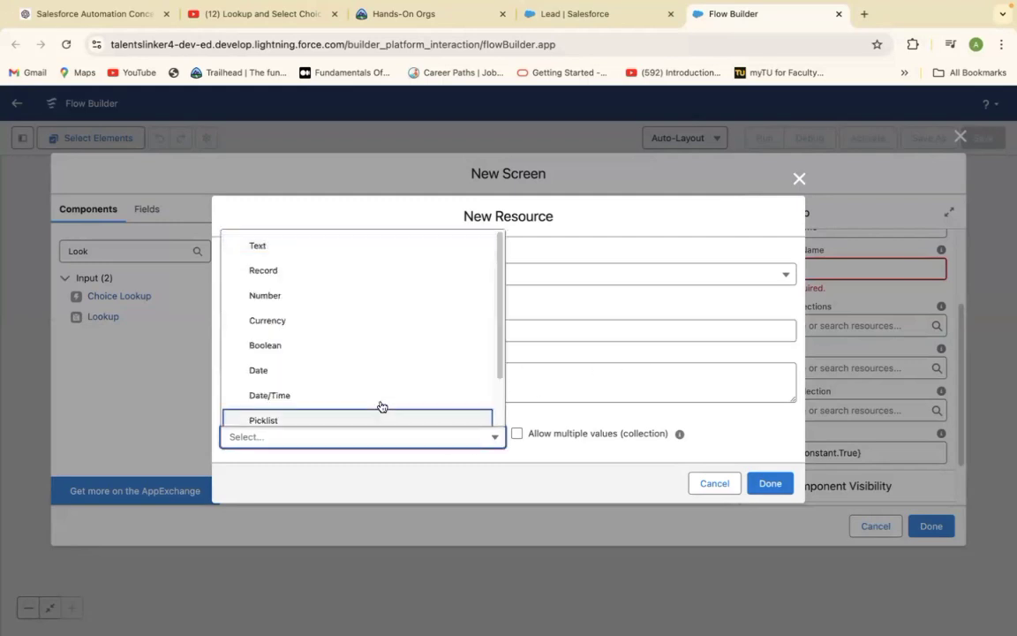
left_click(295, 246)
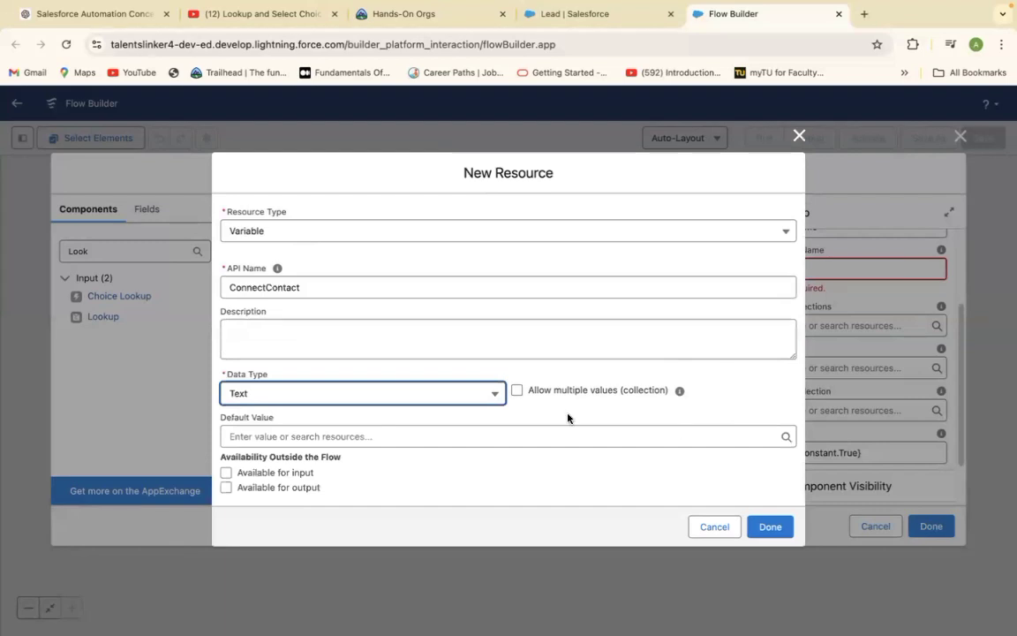
Step: Make the ConnectContact variable available for input and output, and save it as the lookup's Record ID
left_click(438, 432)
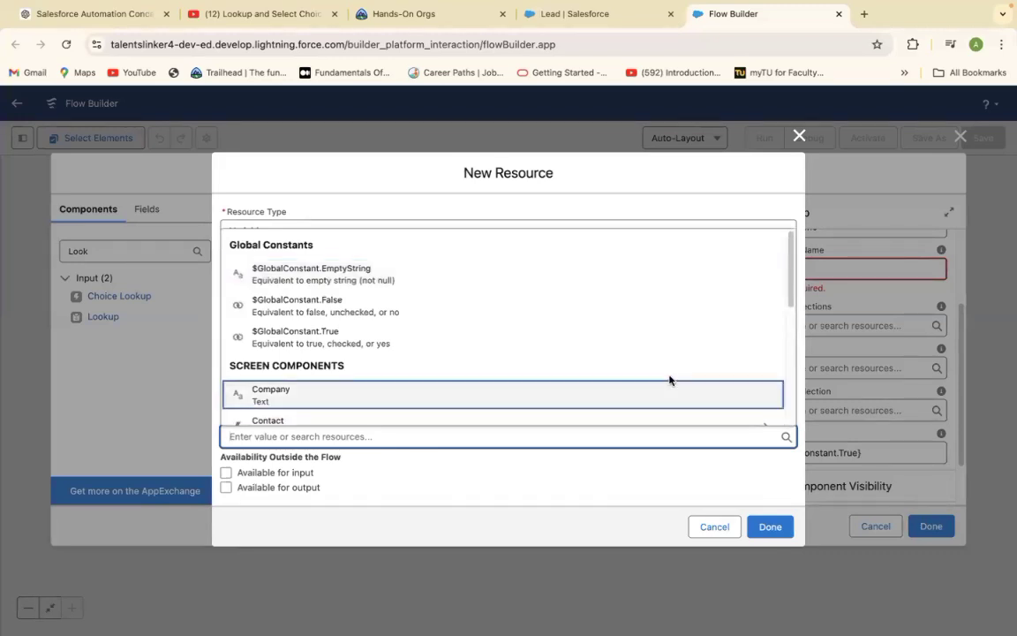
left_click(800, 360)
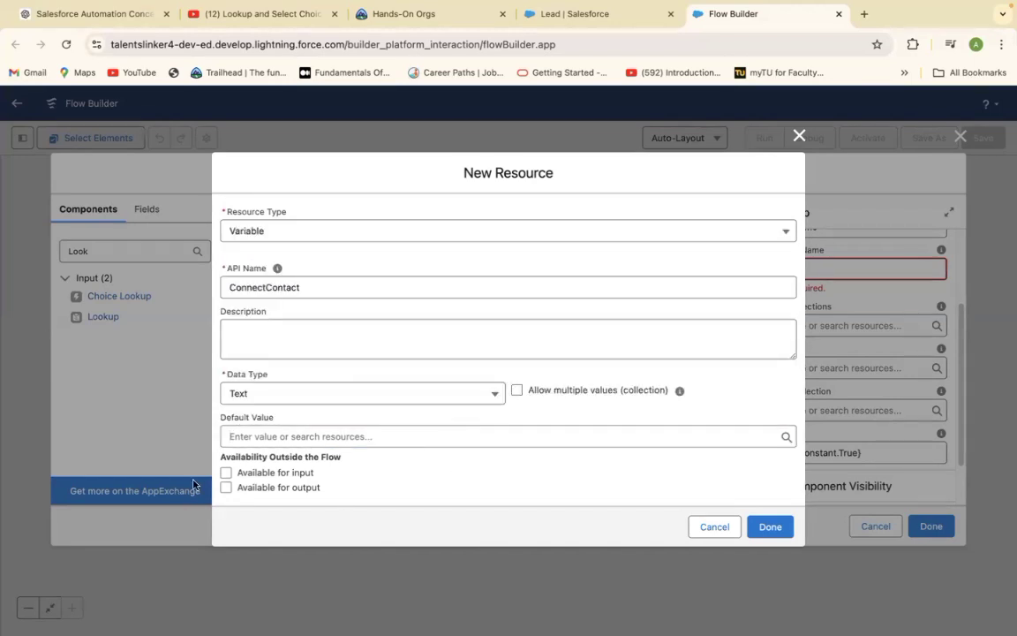
left_click(226, 472)
left_click(226, 488)
left_click(770, 527)
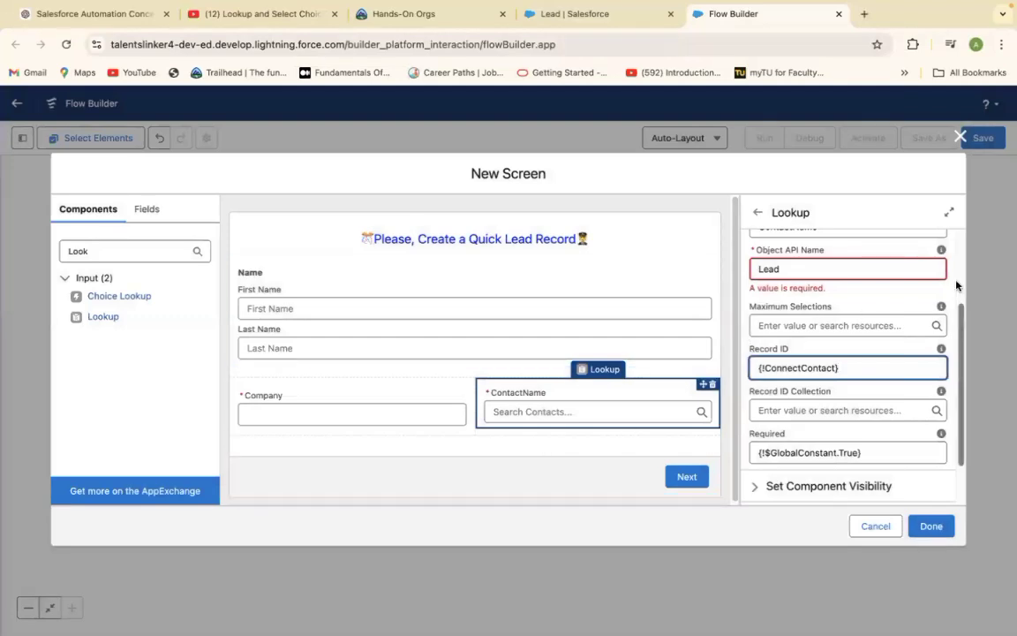
scroll(860, 251, "up", 3)
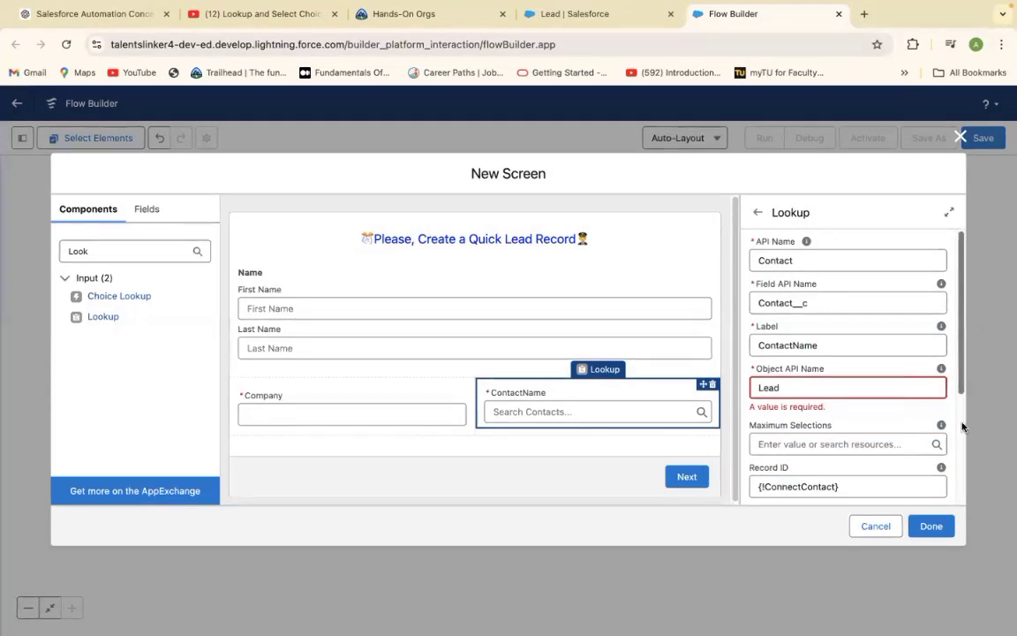
scroll(962, 383, "down", 5)
scroll(957, 379, "up", 3)
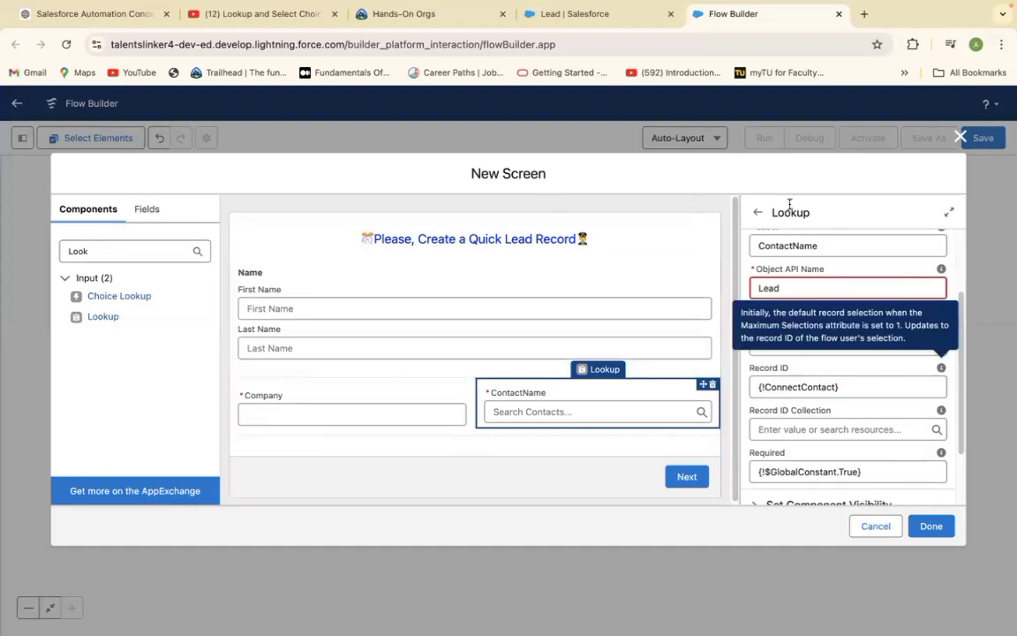
left_click(102, 250)
key("BackSpace")
key("BackSpace")
key("BackSpace")
key("BackSpace")
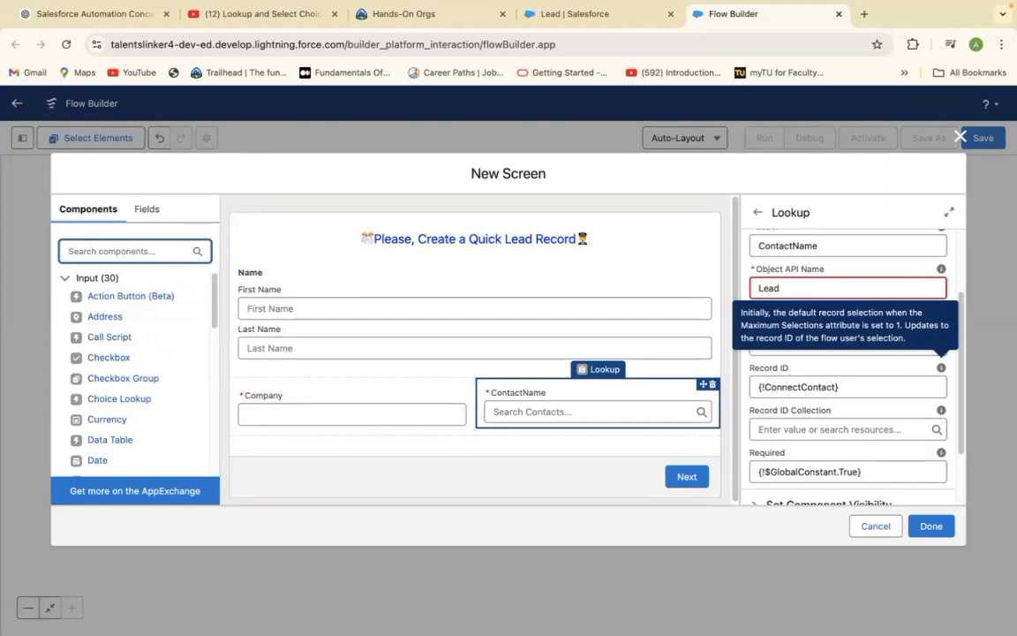
type("Phon")
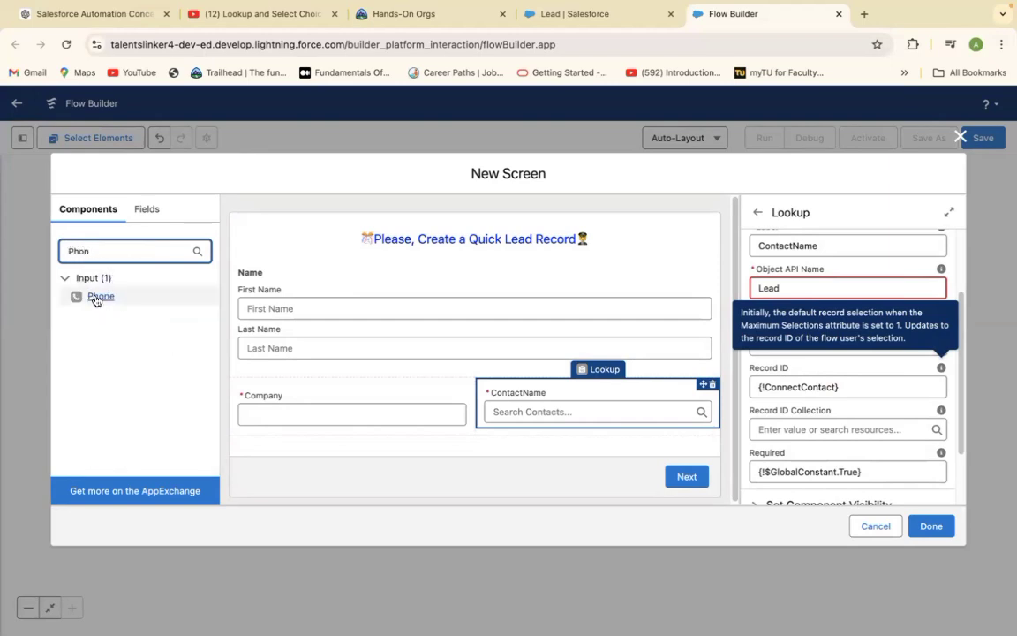
left_click_drag(95, 298, 118, 297)
Step: Find the Section component and add one below the section holding Company and ContactName
left_click(91, 251)
key("BackSpace")
key("BackSpace")
key("BackSpace")
key("BackSpace")
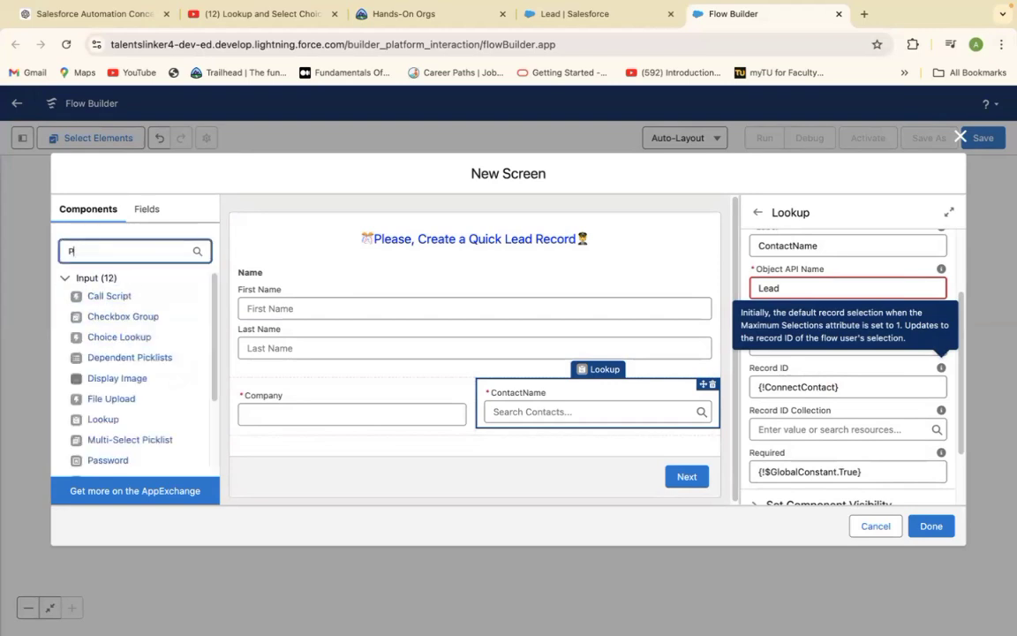
type("Sect")
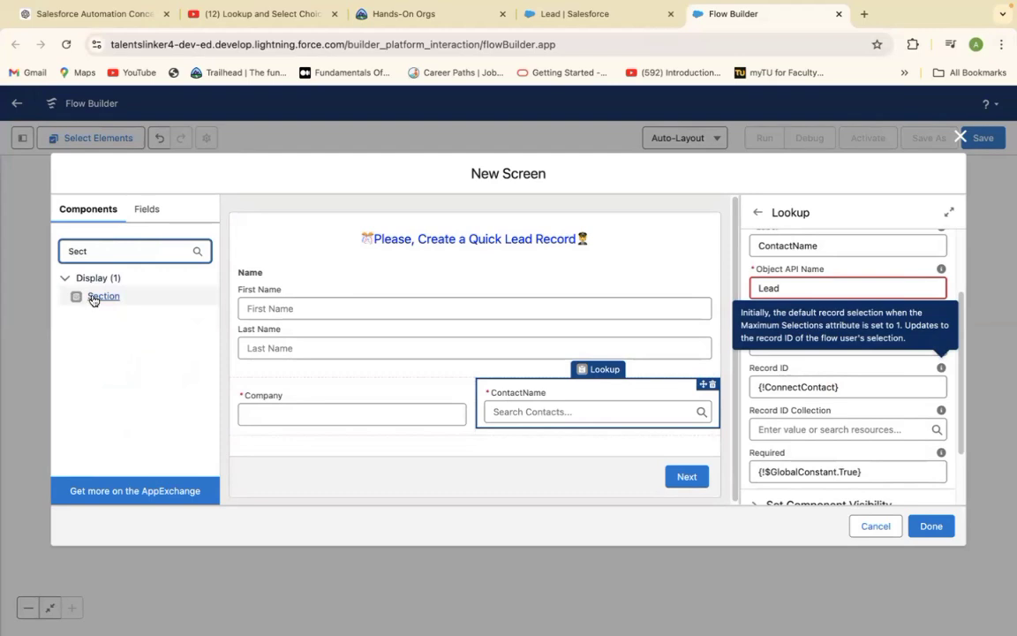
left_click_drag(92, 301, 304, 447)
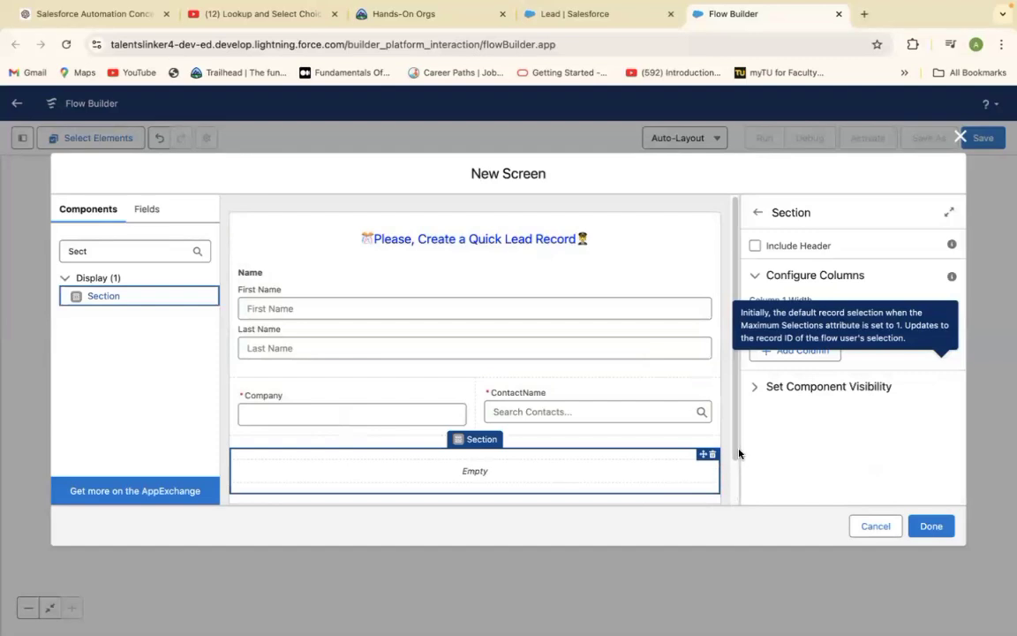
Step: Add a second Section component directly below the empty section
left_click_drag(735, 451, 735, 508)
left_click(97, 251)
key("BackSpace")
key("BackSpace")
key("BackSpace")
key("BackSpace")
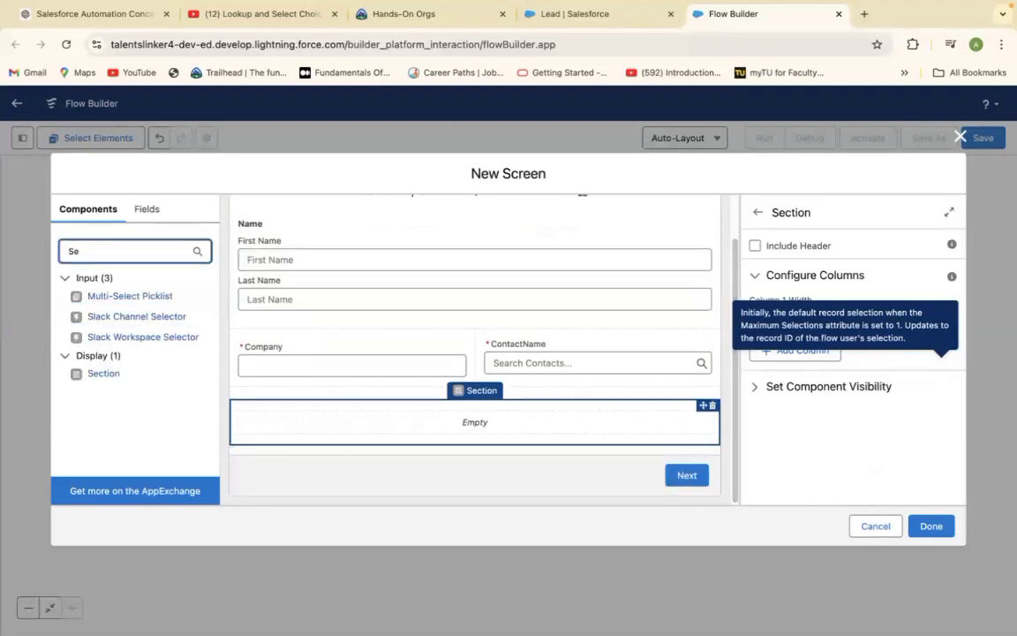
type("Sec")
left_click_drag(93, 296, 337, 445)
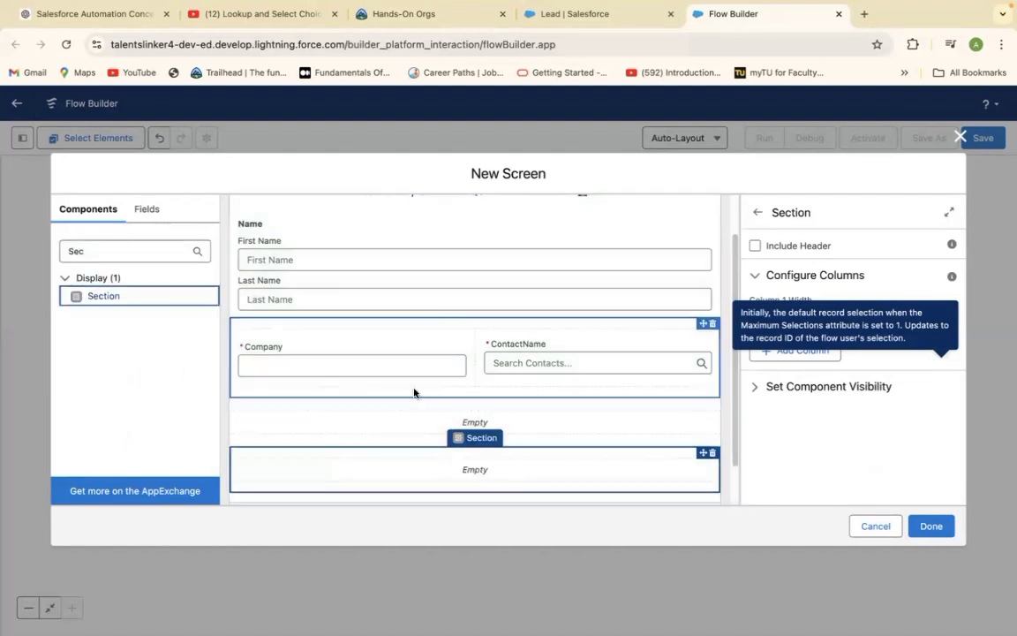
Step: Add a second column to each of the two empty sections
left_click(513, 411)
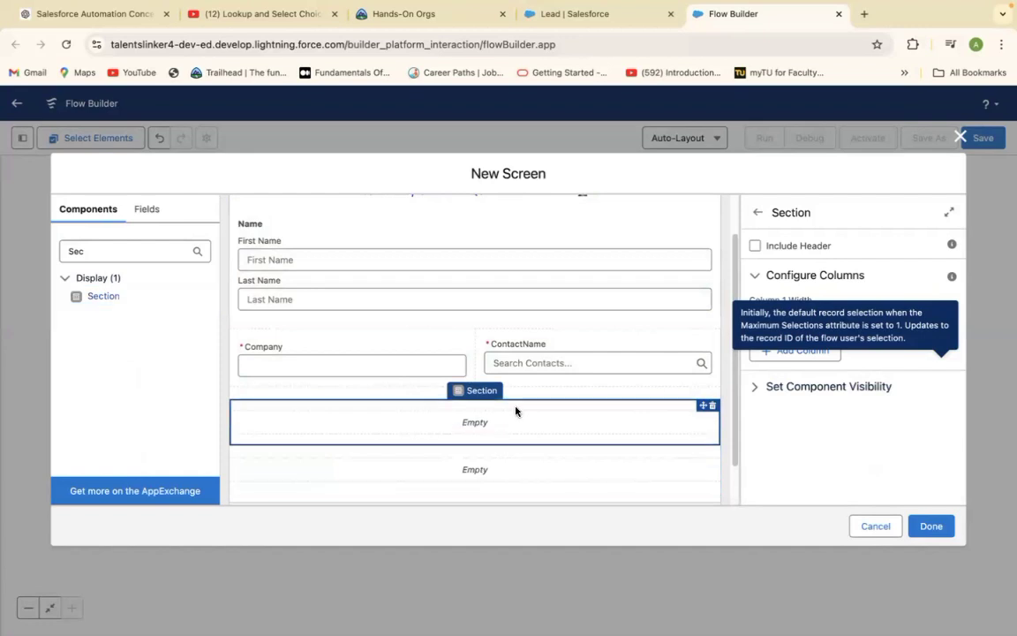
left_click(820, 352)
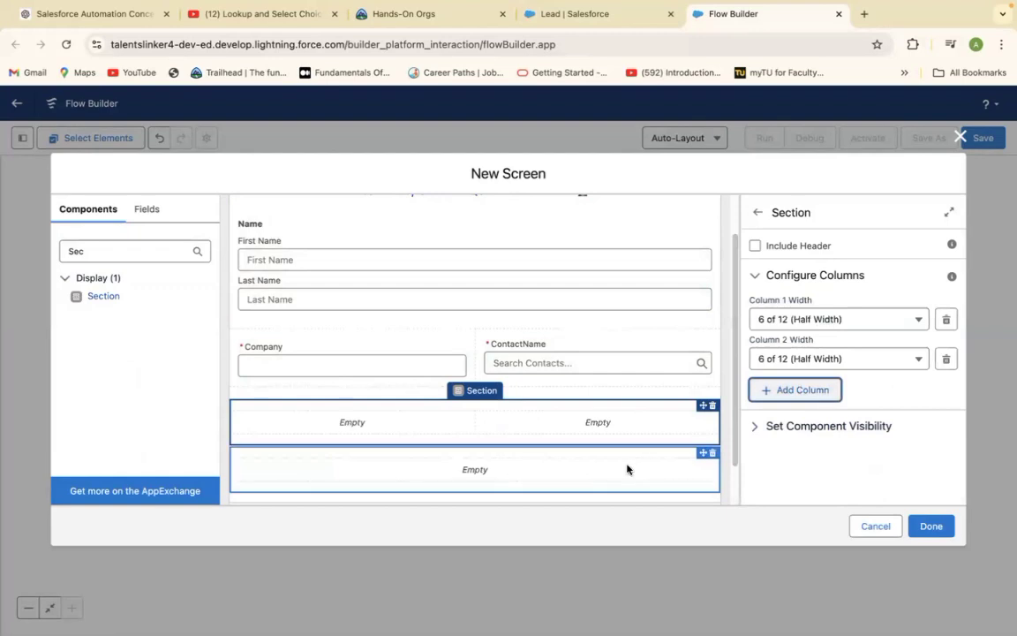
left_click(628, 466)
left_click(799, 354)
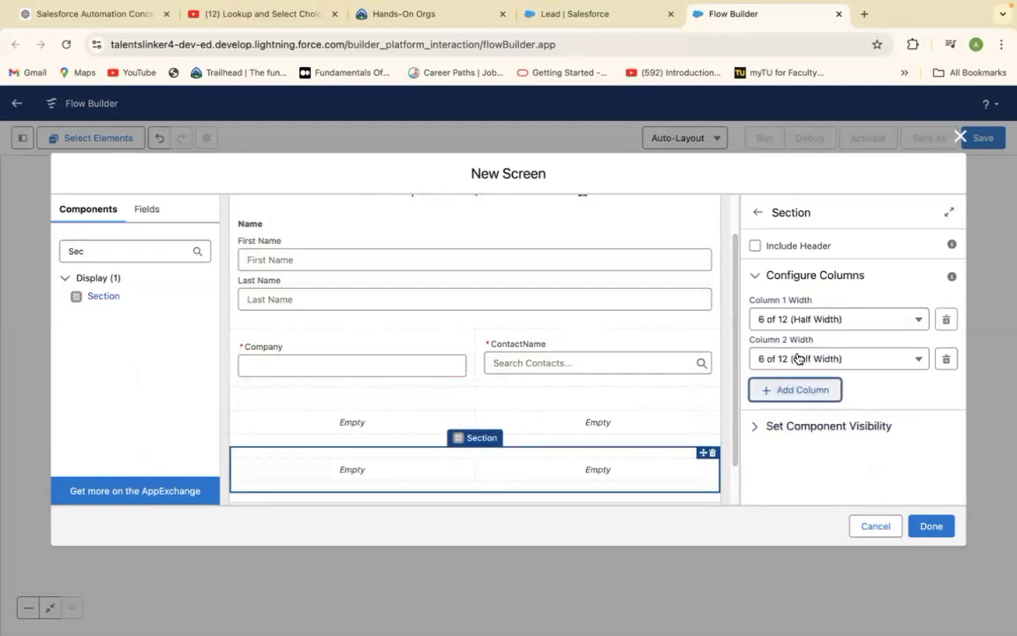
Step: Find the Phone component and place it in the first column of the section below Company
left_click(111, 252)
key("BackSpace")
key("BackSpace")
key("BackSpace")
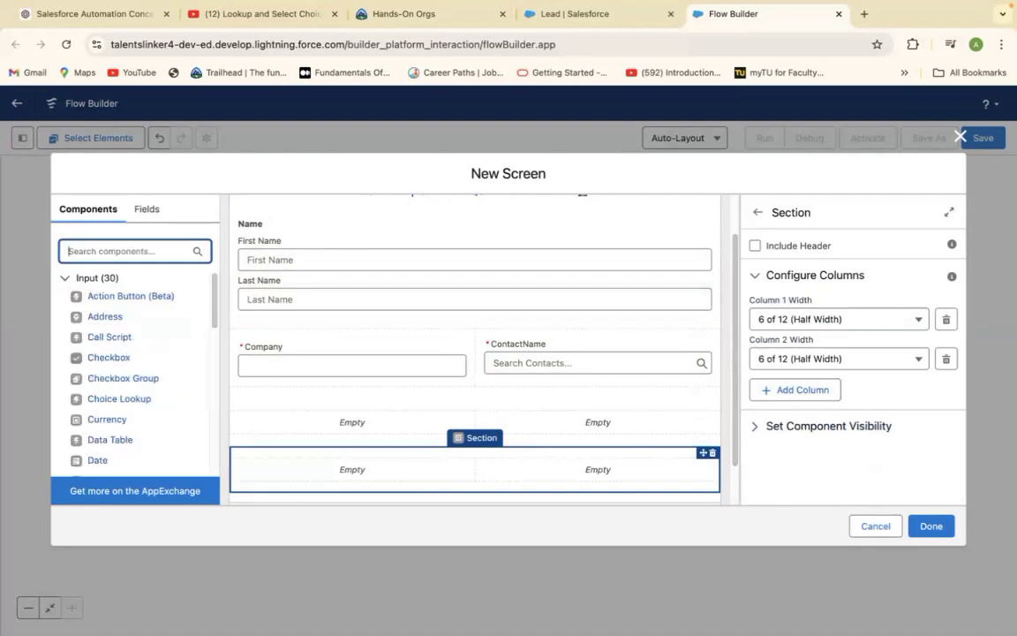
type("Pho")
left_click(93, 299)
left_click_drag(94, 298, 334, 423)
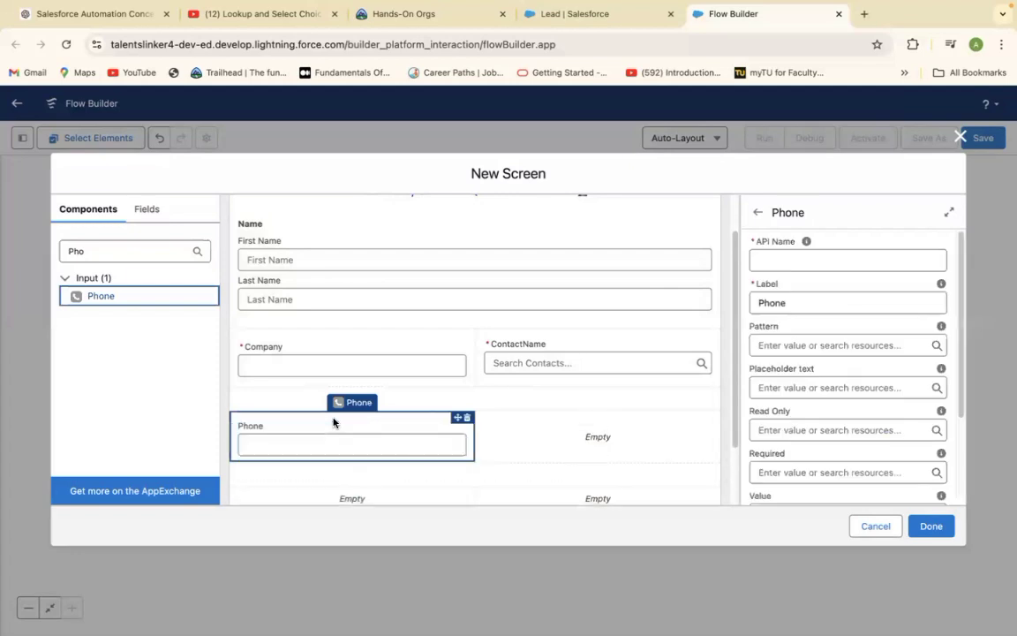
left_click(773, 257)
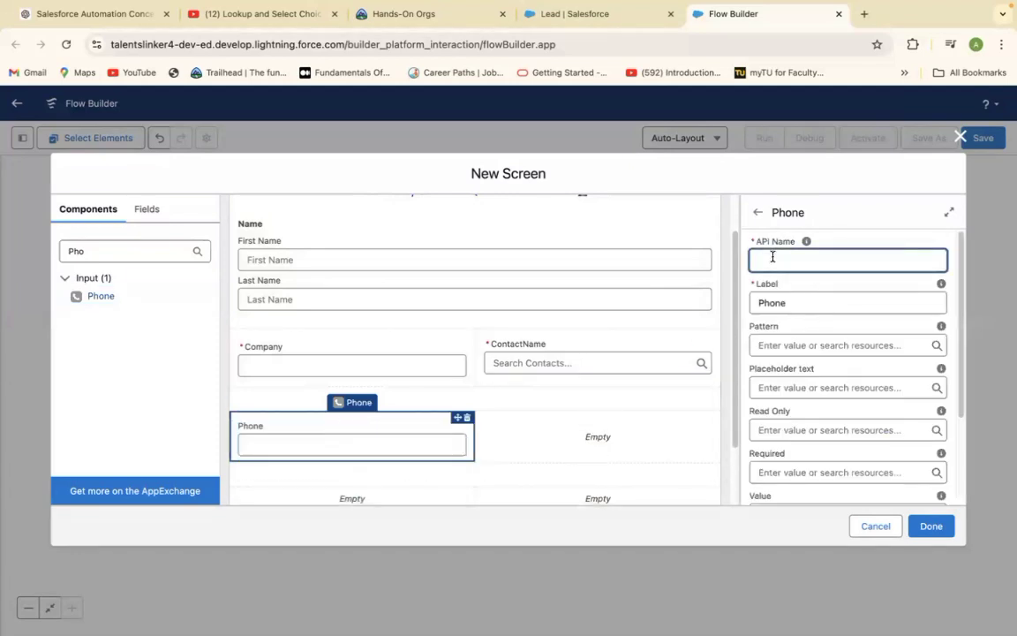
type("Phone")
left_click(802, 387)
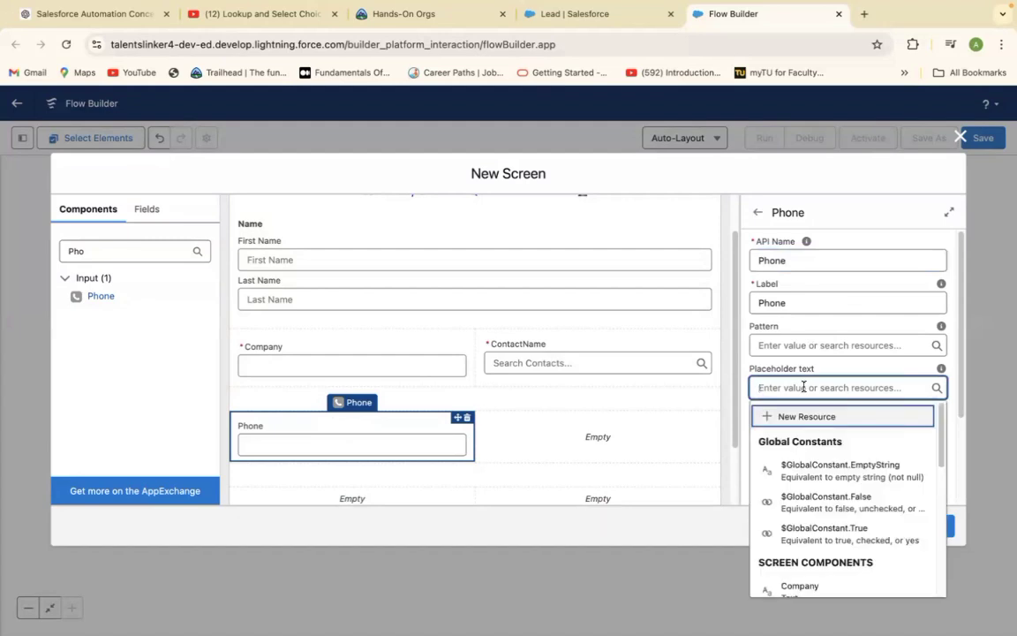
type("999")
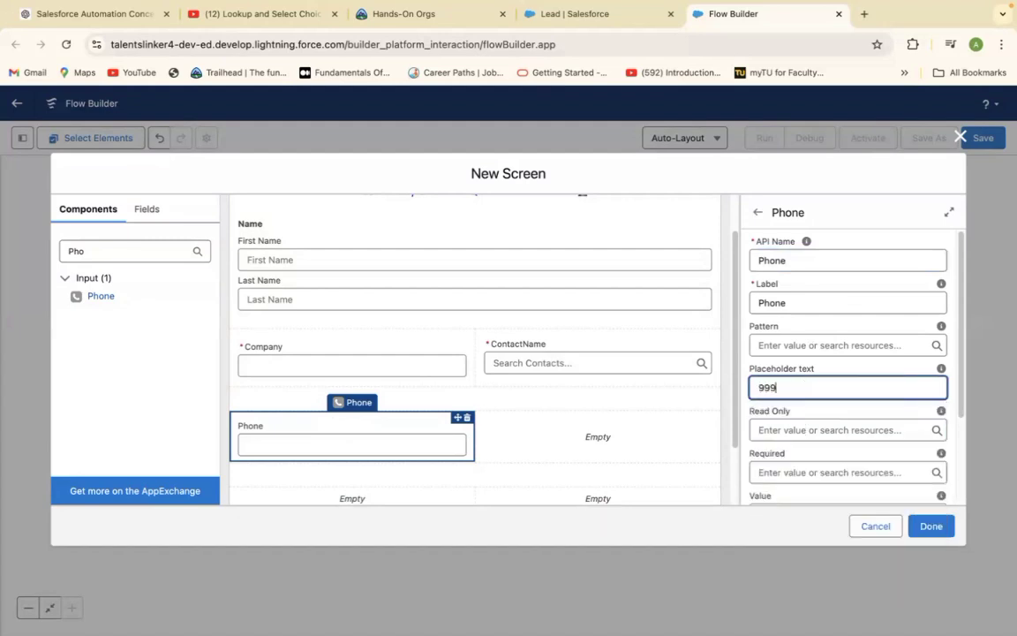
type("-9999-999")
left_click(900, 412)
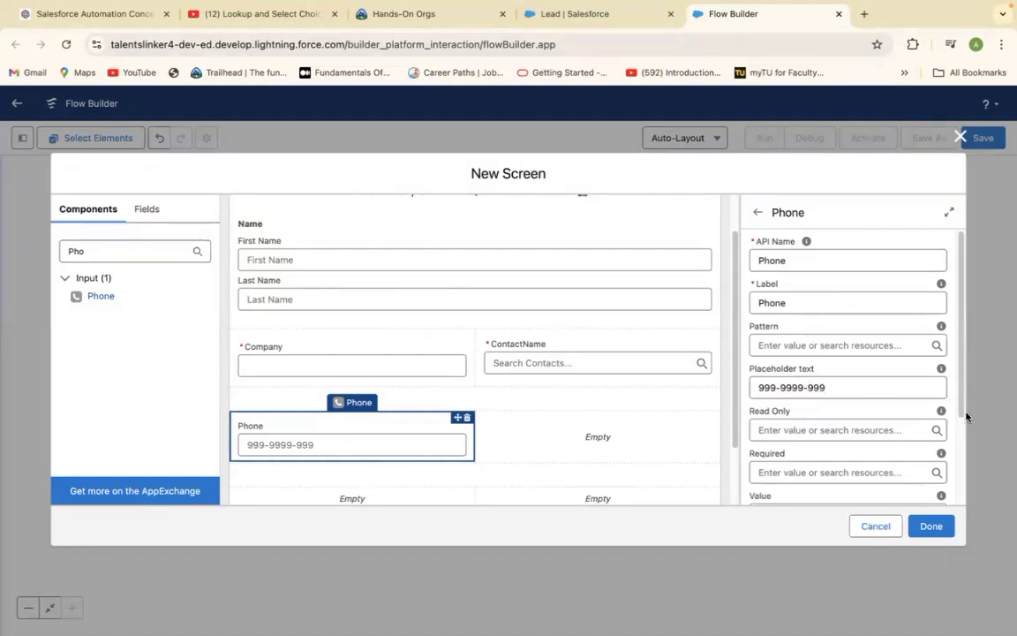
scroll(961, 411, "down", 3)
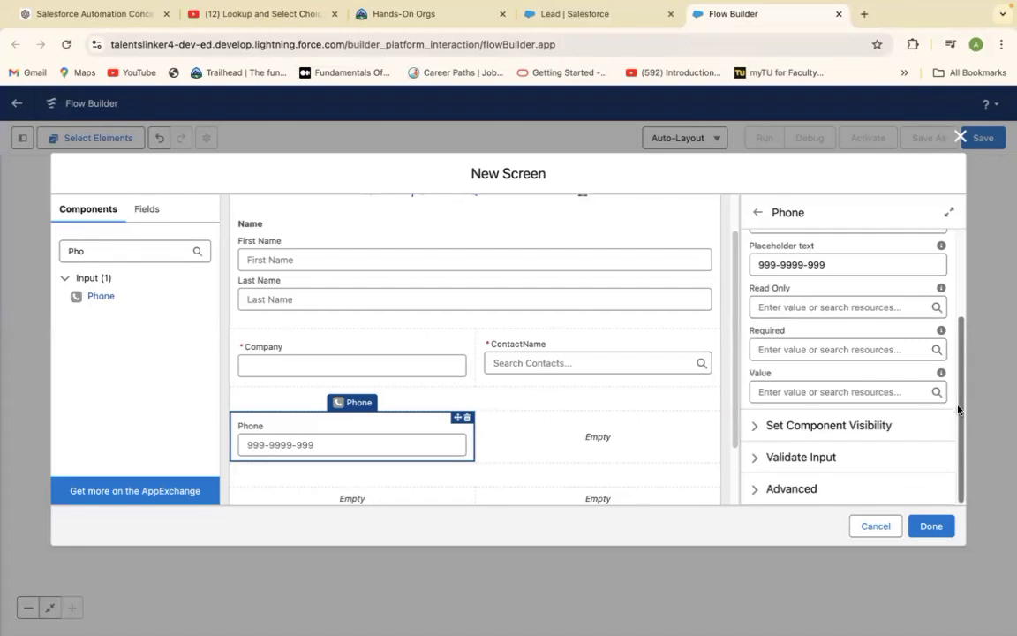
scroll(956, 406, "up", 2)
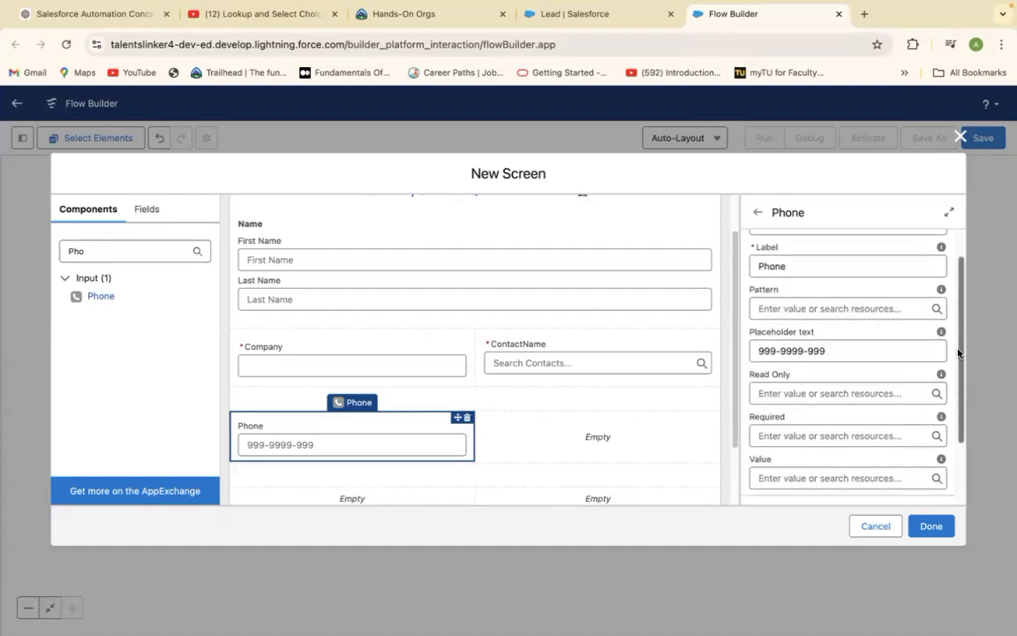
scroll(963, 329, "up", 2)
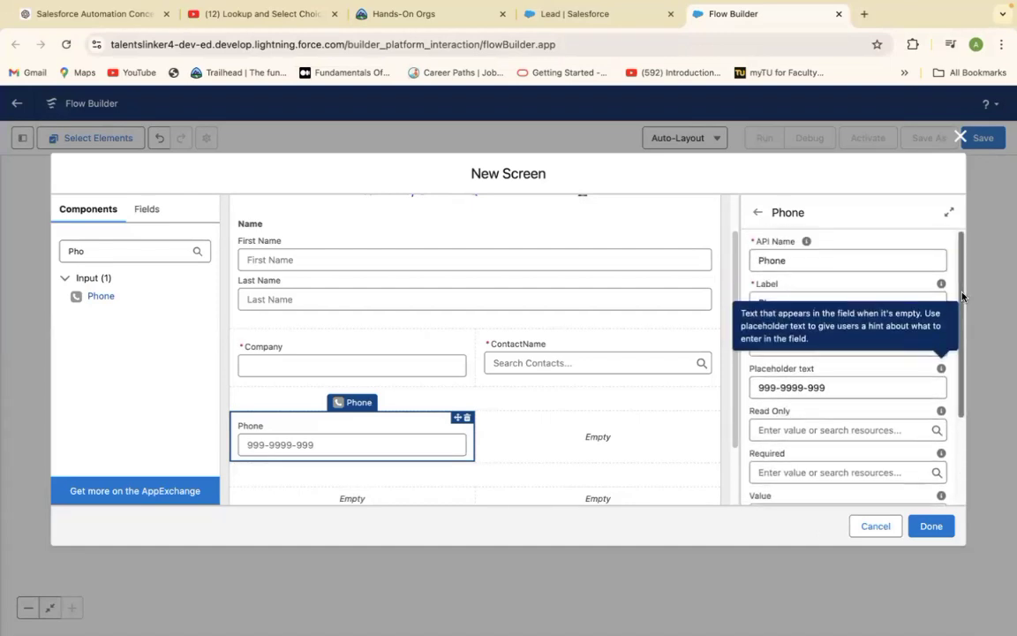
left_click(103, 251)
key("BackSpace")
key("BackSpace")
key("BackSpace")
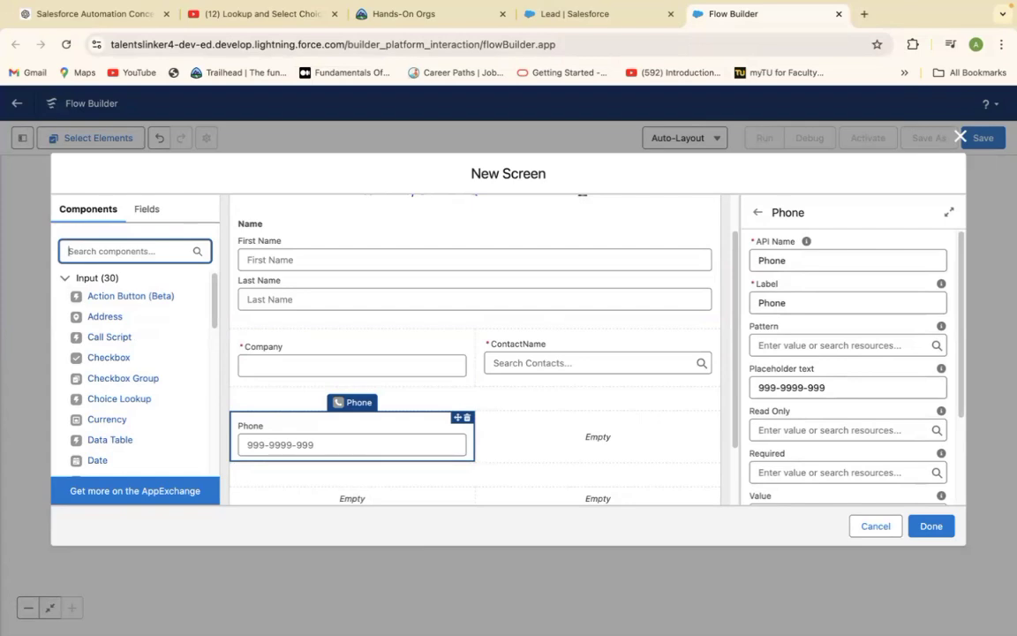
type("Lea")
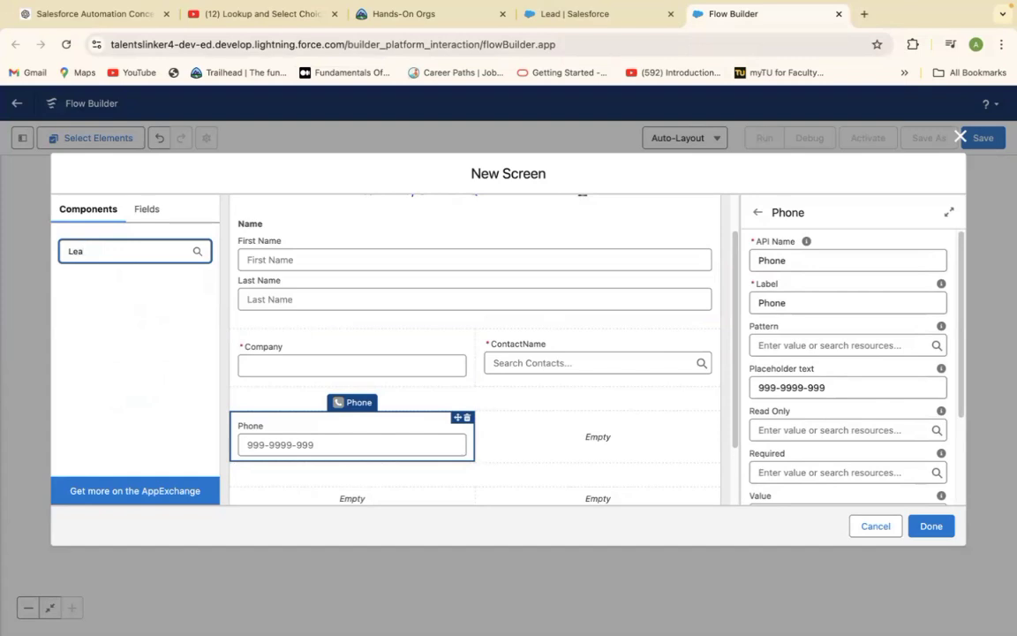
type("d")
type("Status")
Step: Find the Picklist component and place it in the empty second column beside Phone
key("BackSpace")
key("BackSpace")
key("BackSpace")
key("BackSpace")
key("BackSpace")
key("BackSpace")
key("BackSpace")
key("BackSpace")
key("BackSpace")
key("BackSpace")
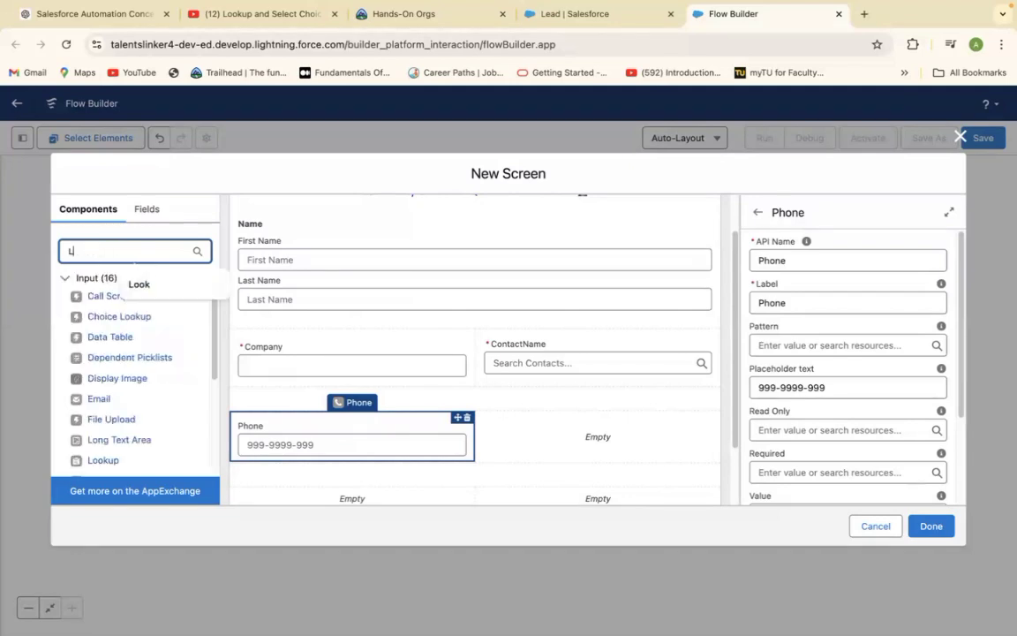
key("BackSpace")
type("pic")
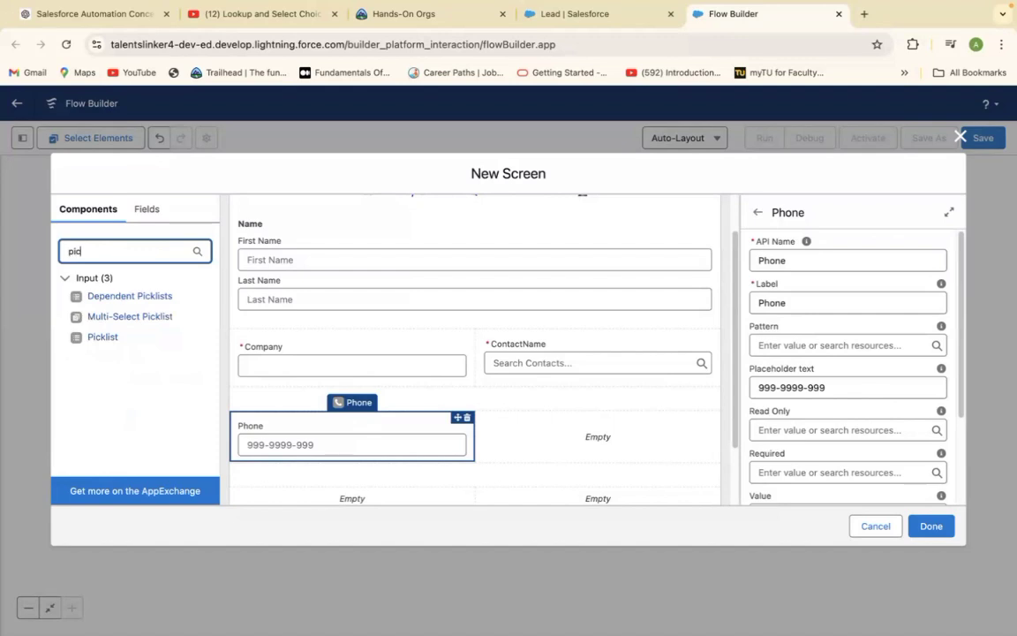
left_click_drag(97, 338, 594, 446)
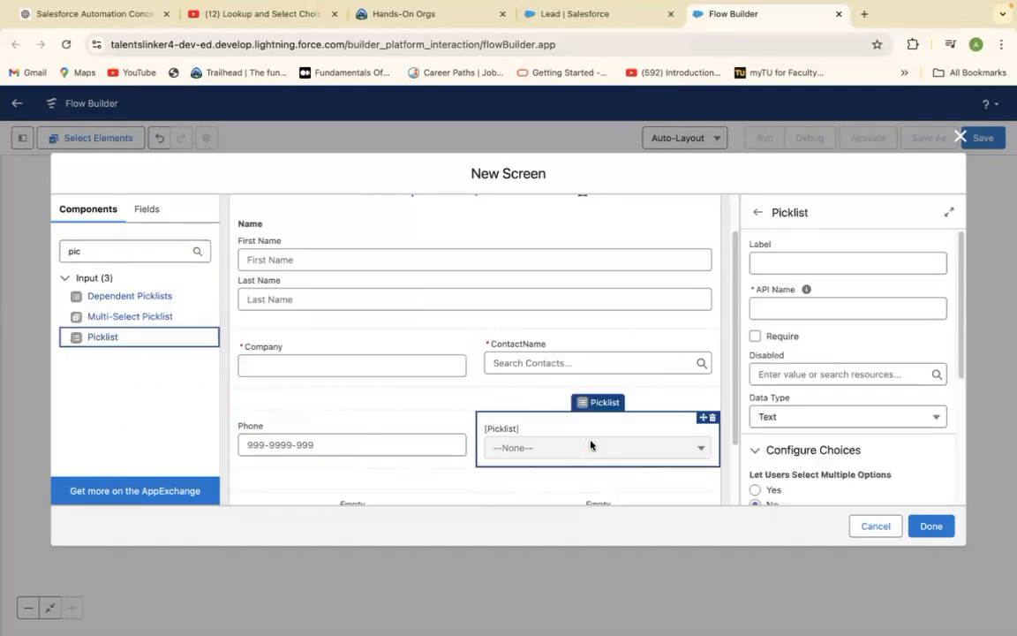
Step: Set the picklist's label and API name to Status and make it required
left_click(794, 264)
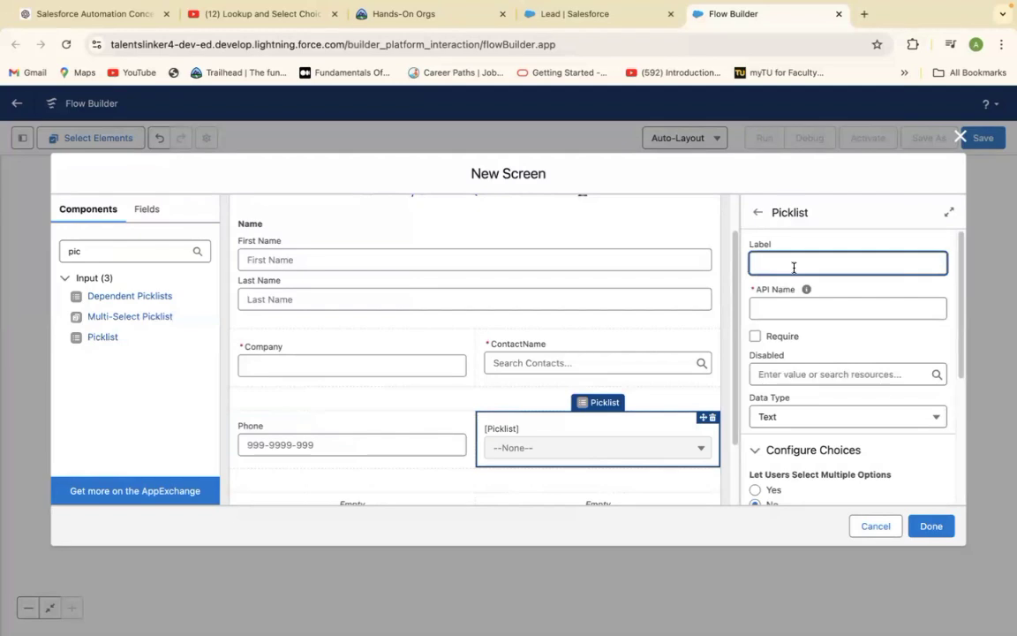
type("Status")
left_click(819, 311)
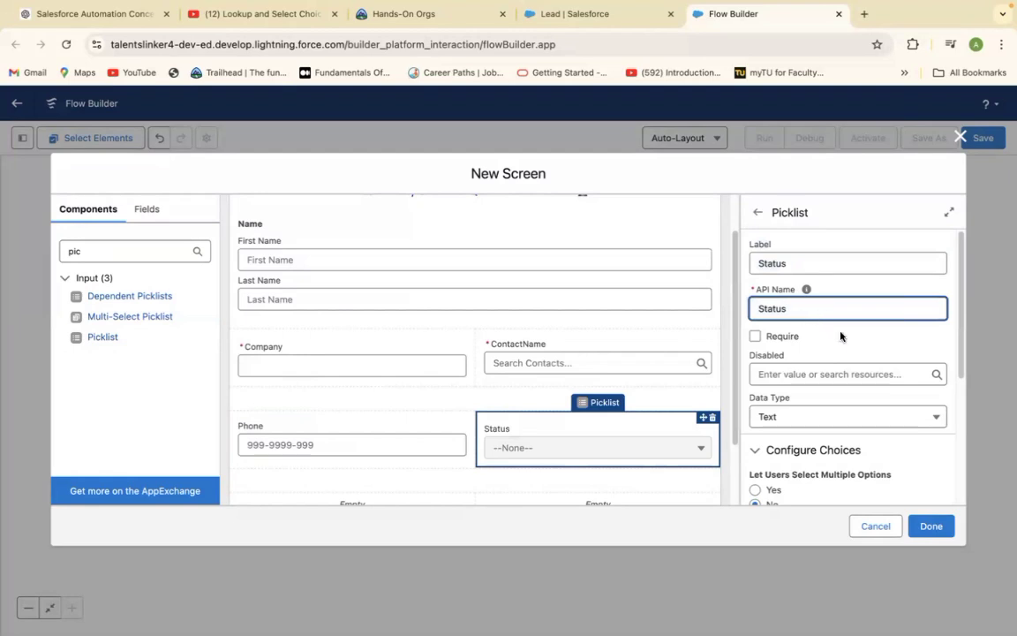
left_click(755, 336)
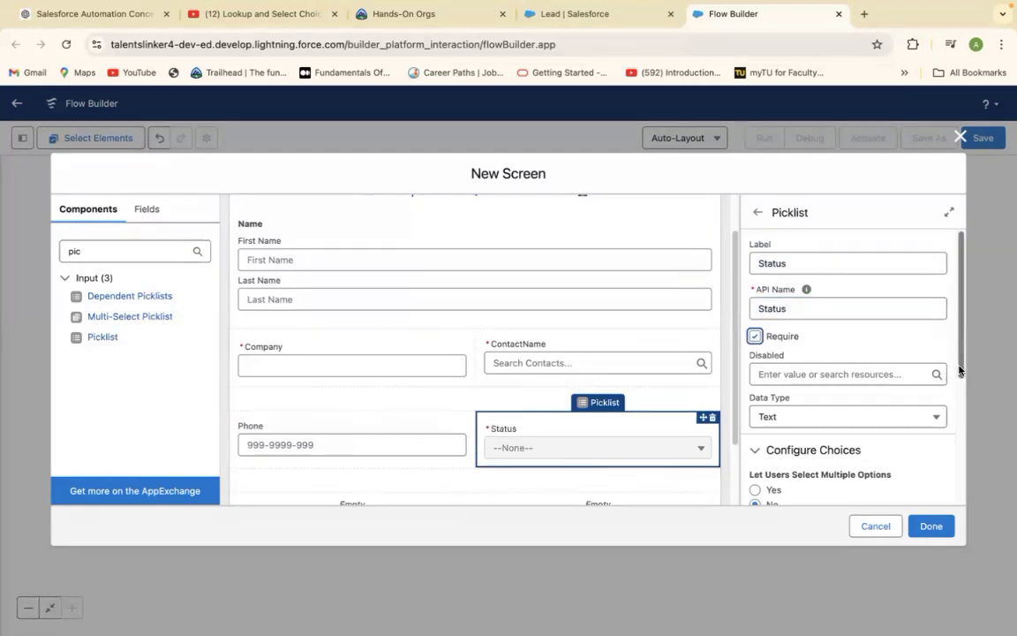
Step: Start a new choice resource for the Status picklist as a Picklist Choice Set with the API name LeadStatus
scroll(958, 380, "down", 5)
left_click_drag(959, 405, 962, 413)
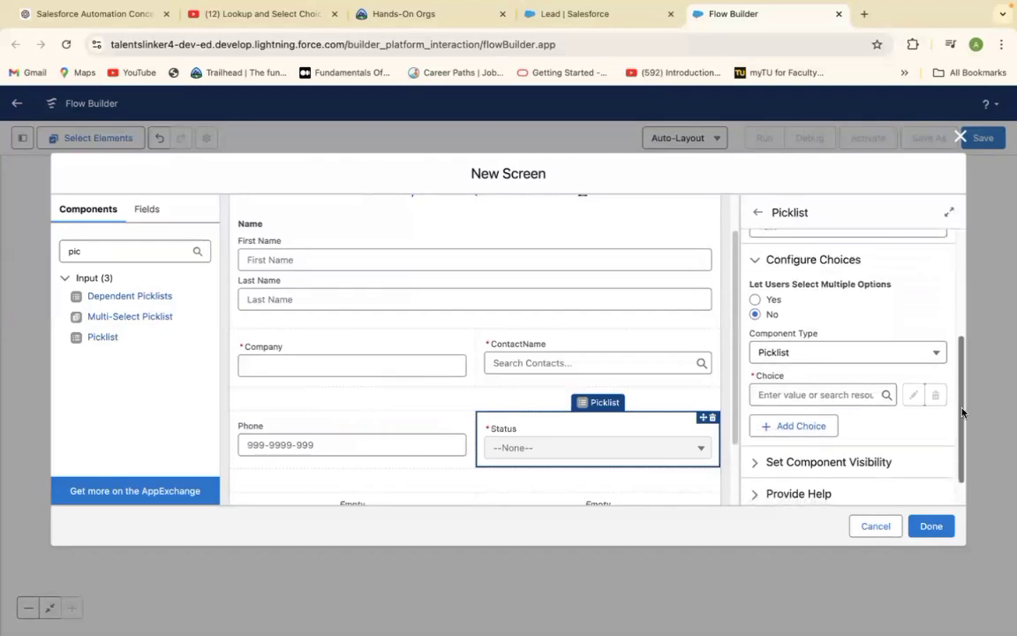
left_click(800, 393)
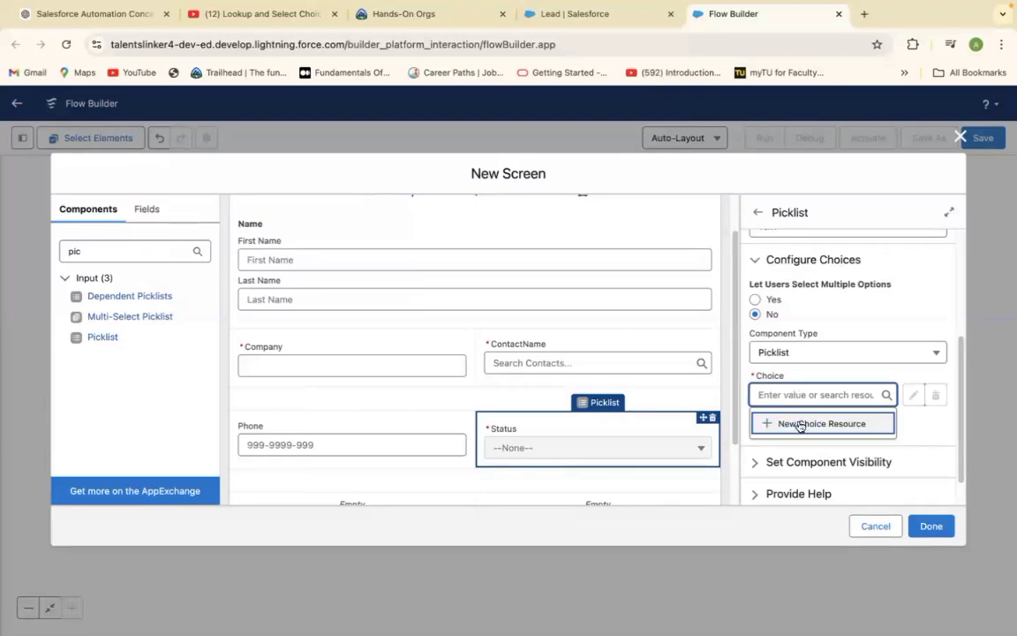
left_click(795, 424)
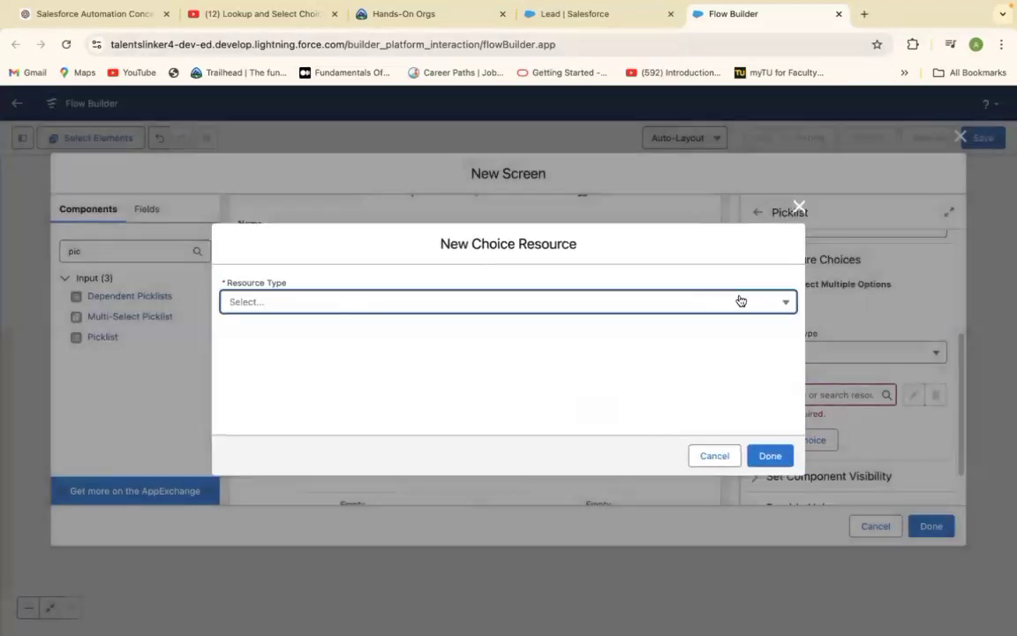
left_click(747, 309)
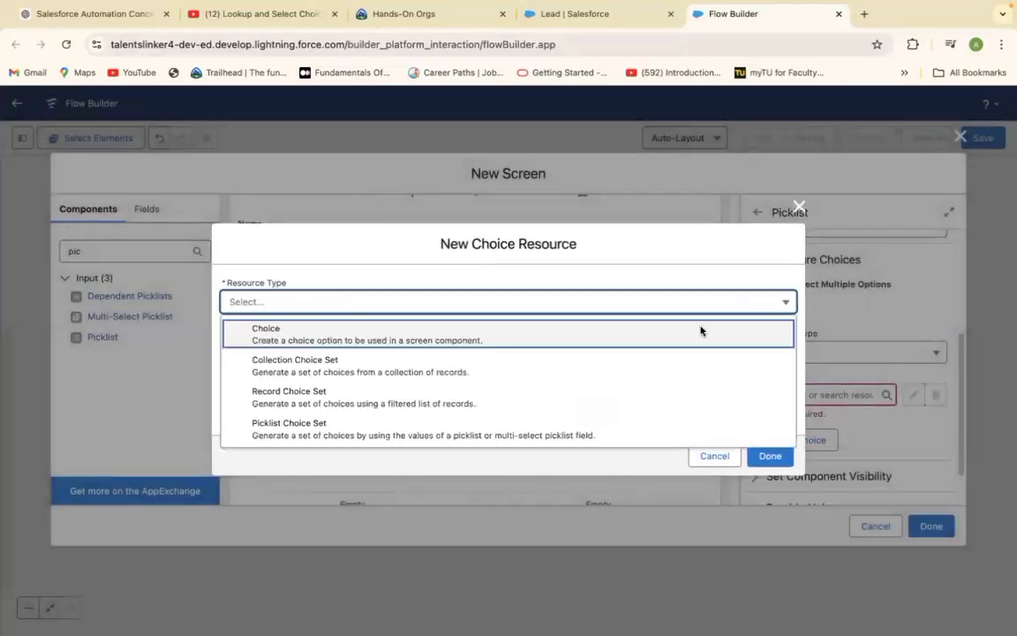
left_click(322, 427)
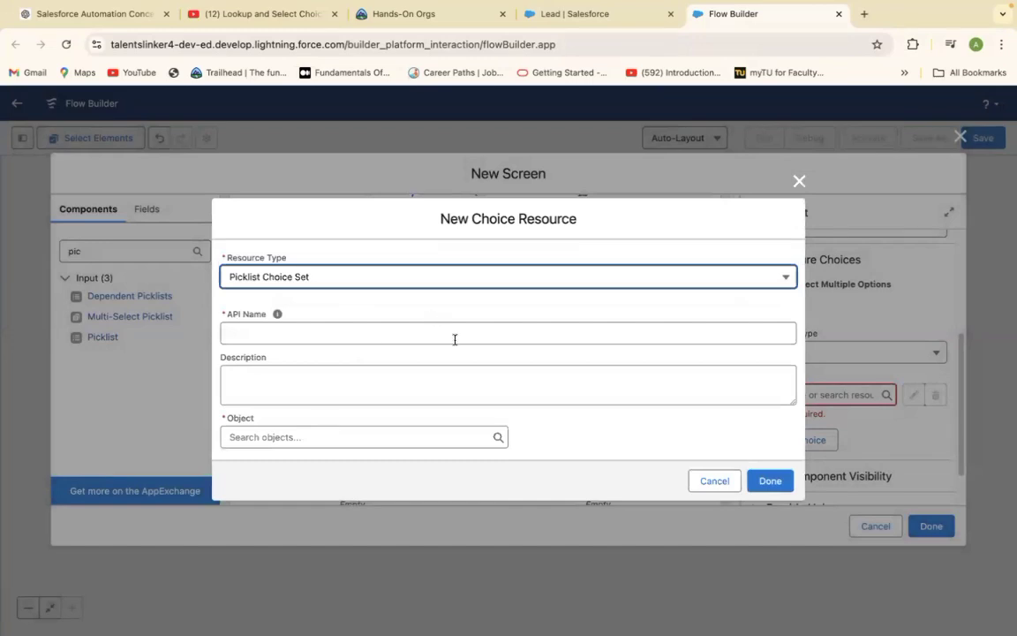
left_click(423, 336)
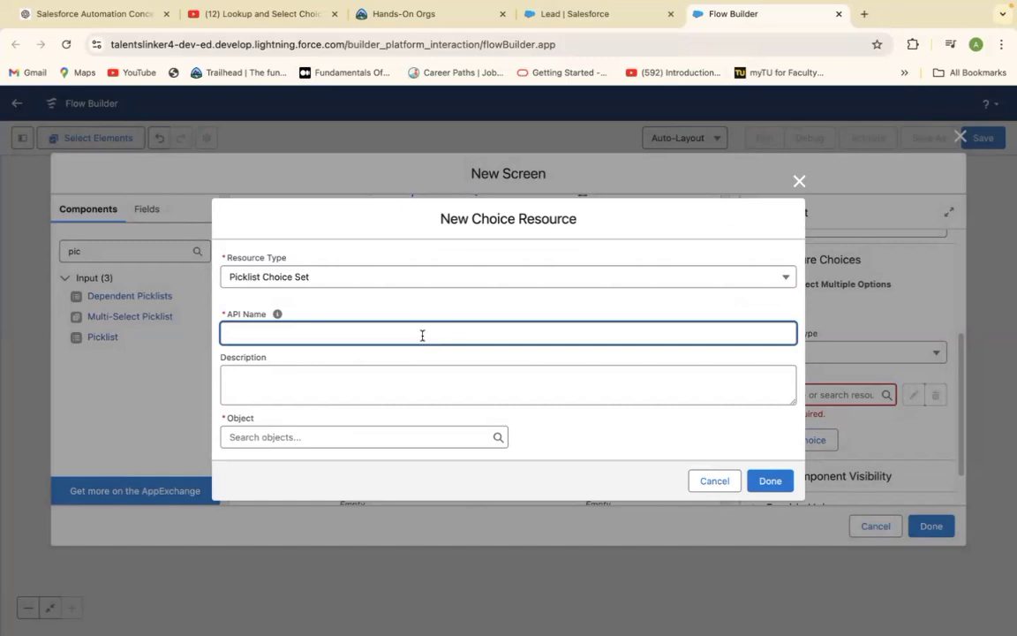
type("LeadStatus")
Step: Set the LeadStatus choice set's object to Lead and try to save the resource
left_click(418, 432)
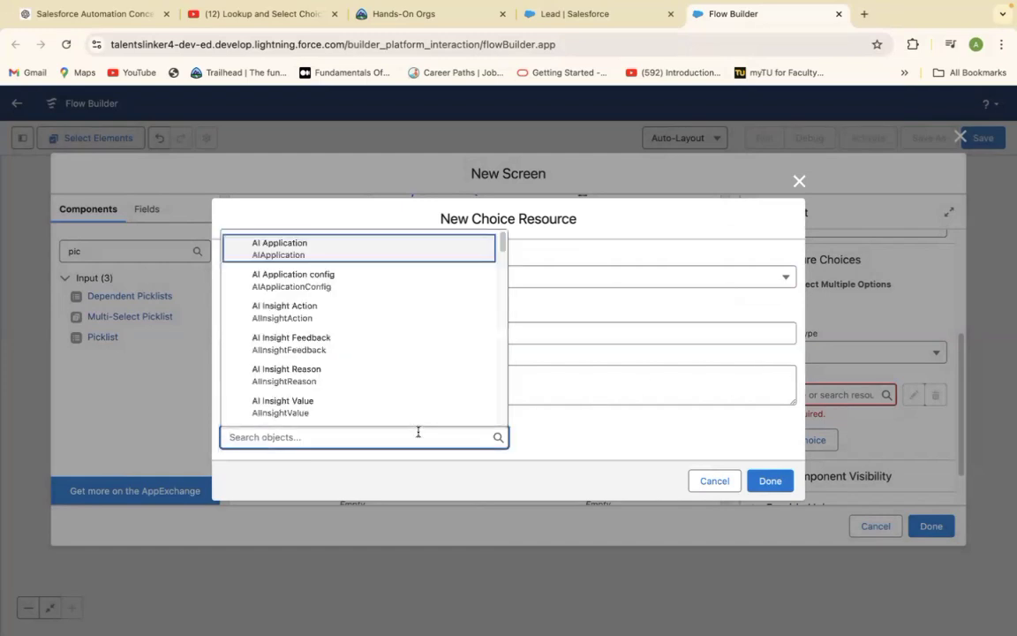
type("Le")
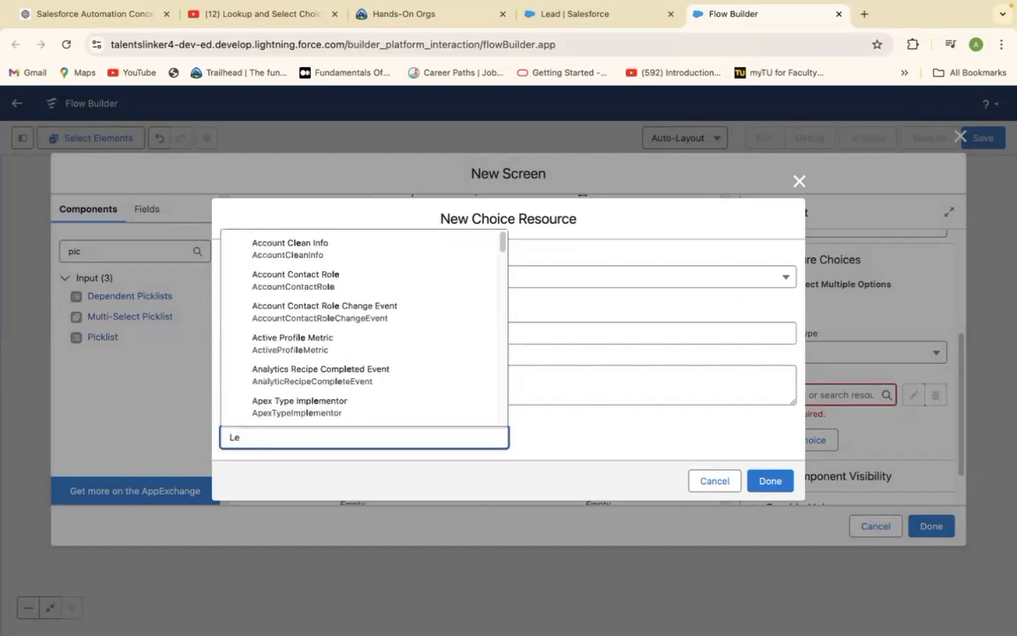
type("a")
left_click(307, 341)
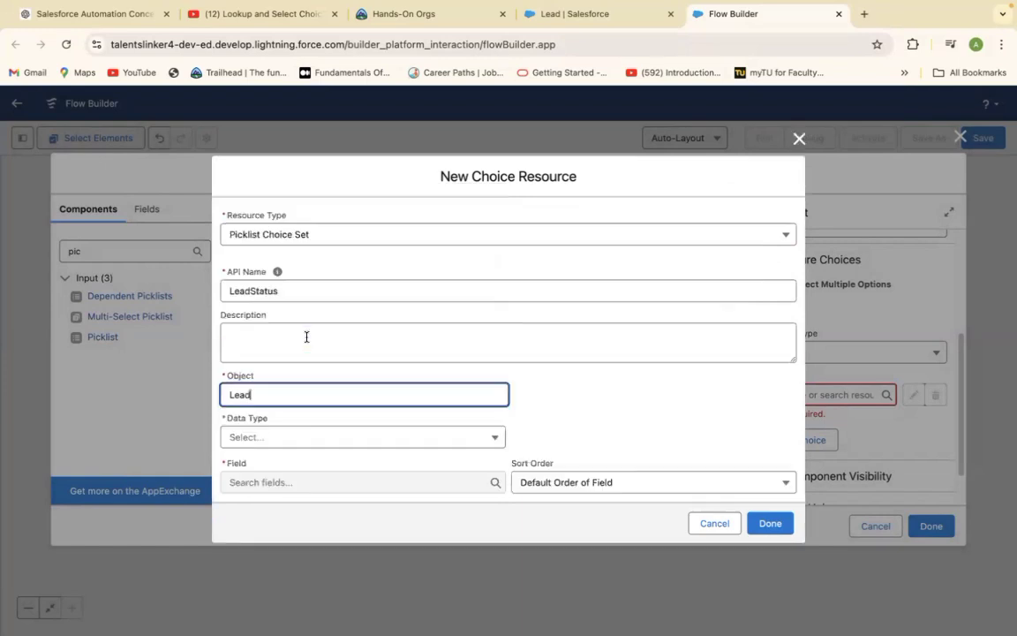
left_click(785, 483)
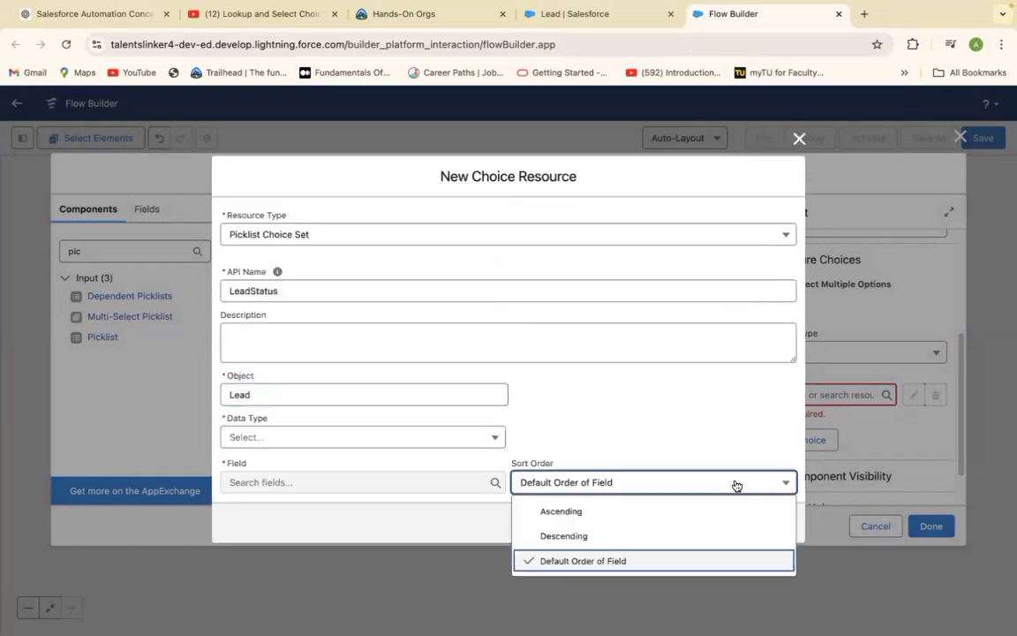
left_click(722, 424)
left_click(770, 524)
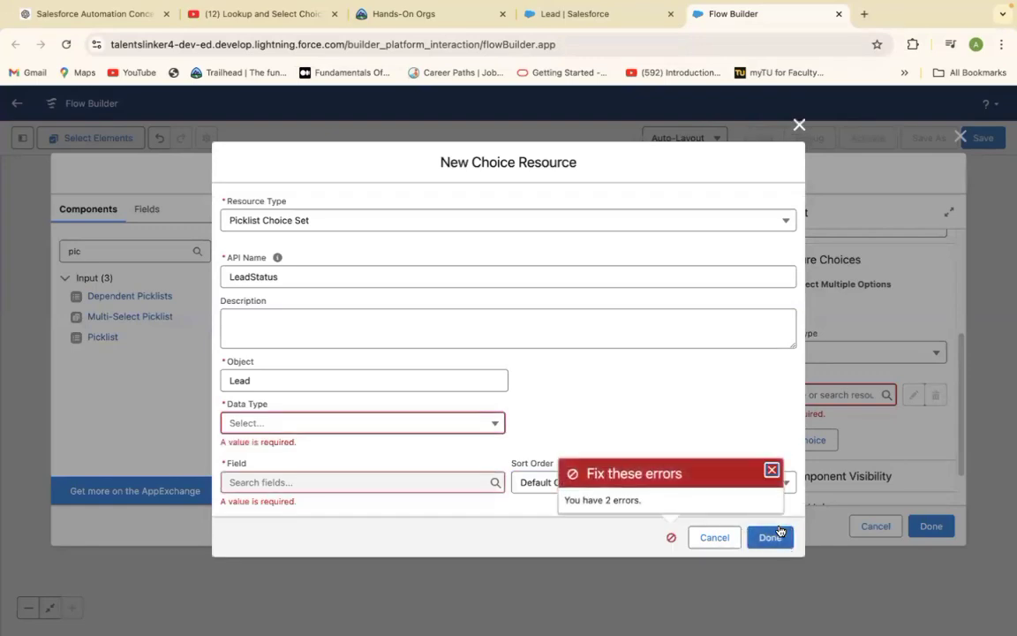
Step: Set the choice set's data type to Picklist and its field to Status, and save the resource
left_click(491, 424)
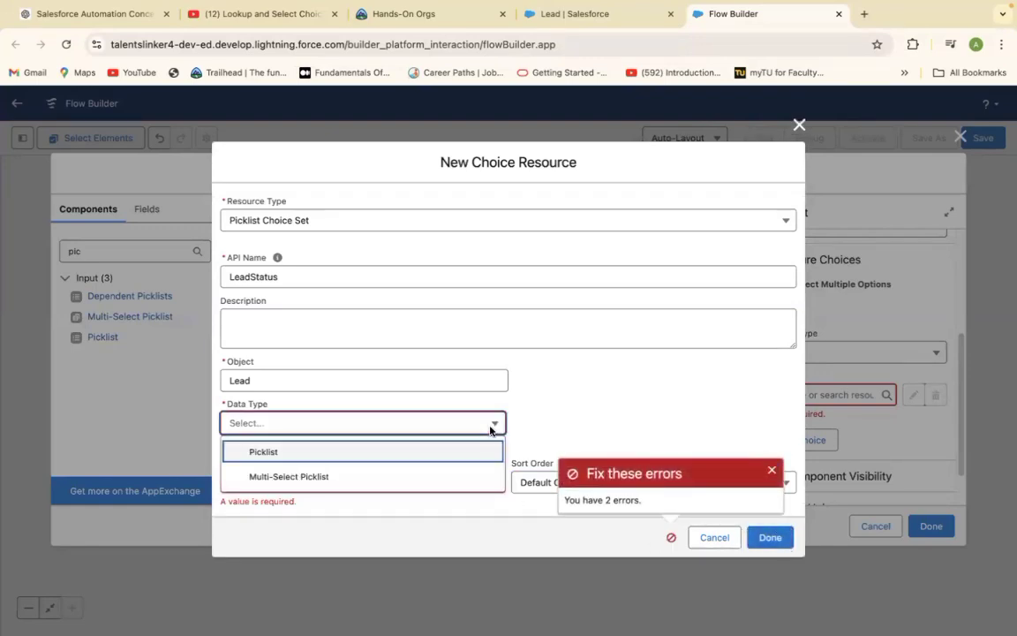
left_click(370, 450)
left_click(377, 489)
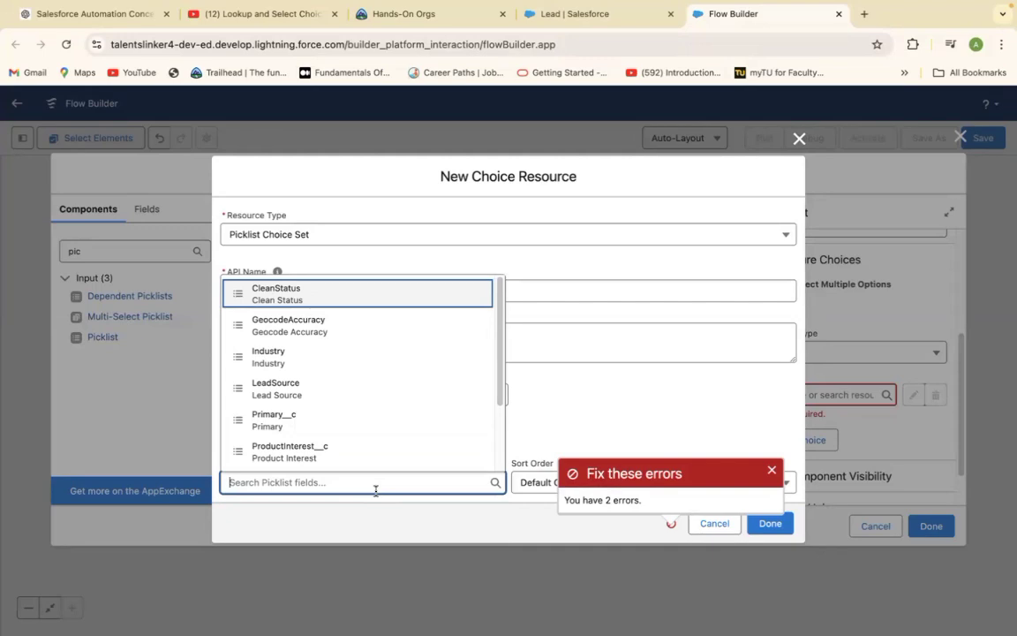
type("sta")
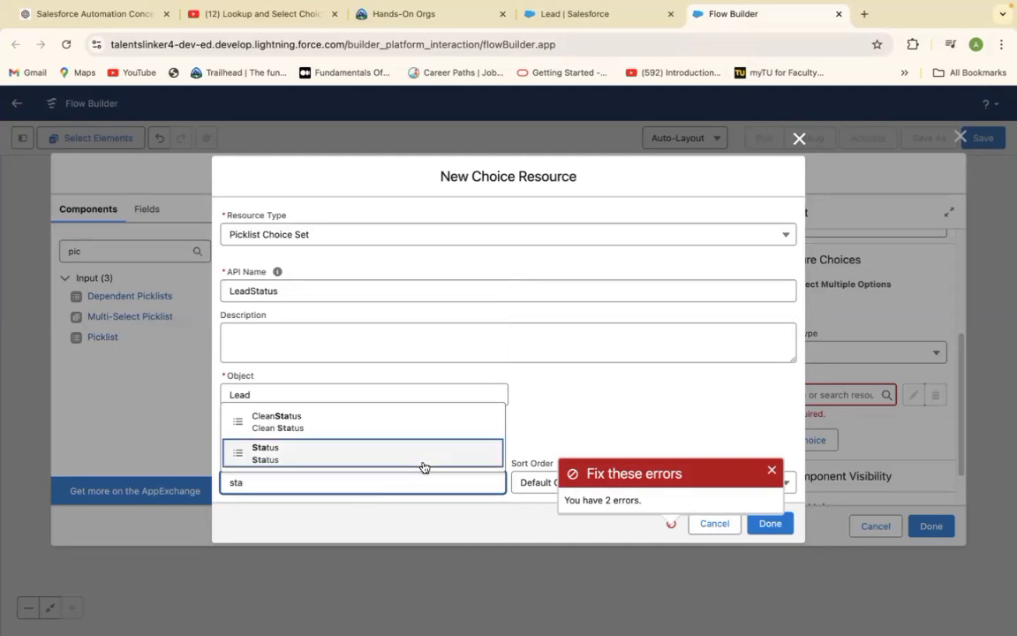
left_click(259, 452)
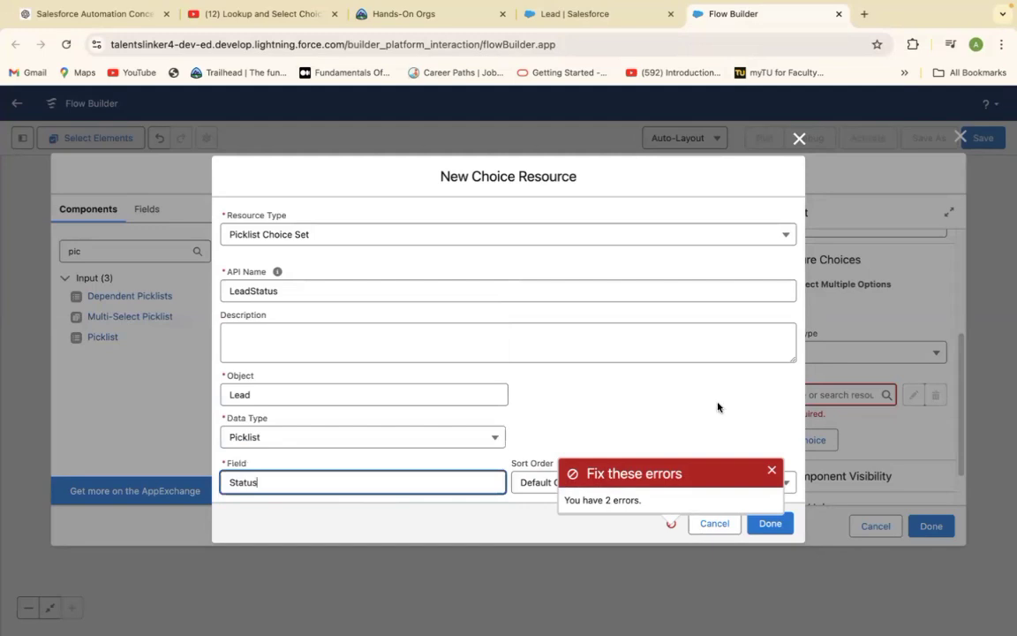
left_click(771, 470)
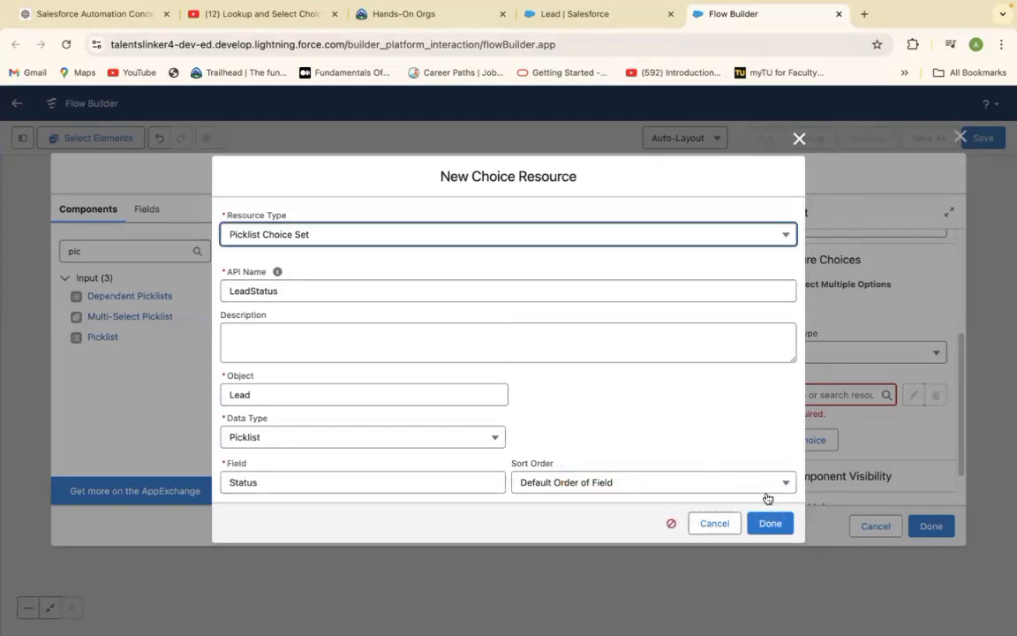
left_click(703, 424)
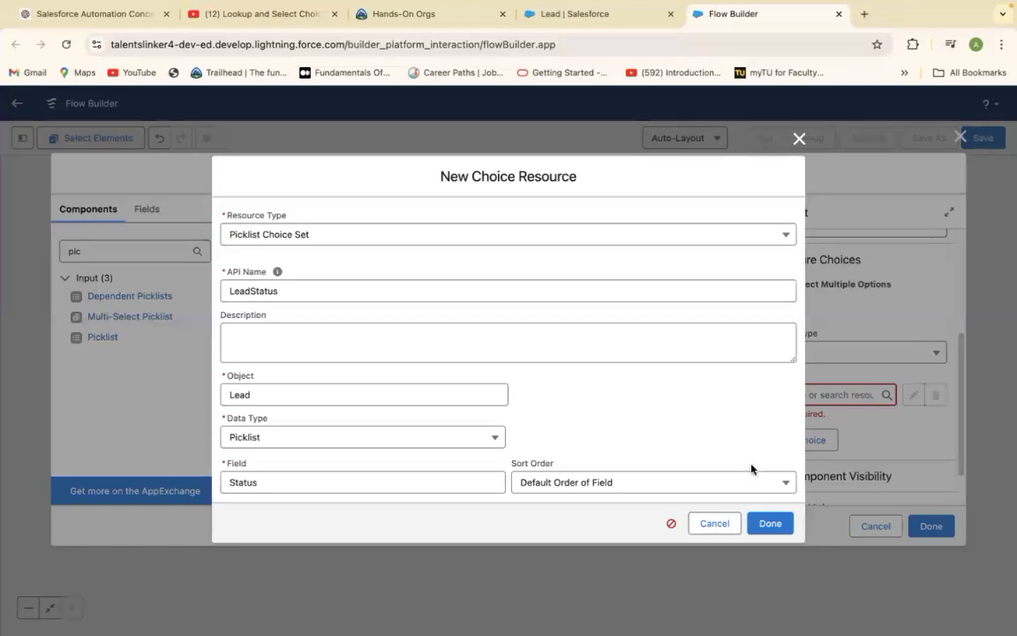
left_click(772, 526)
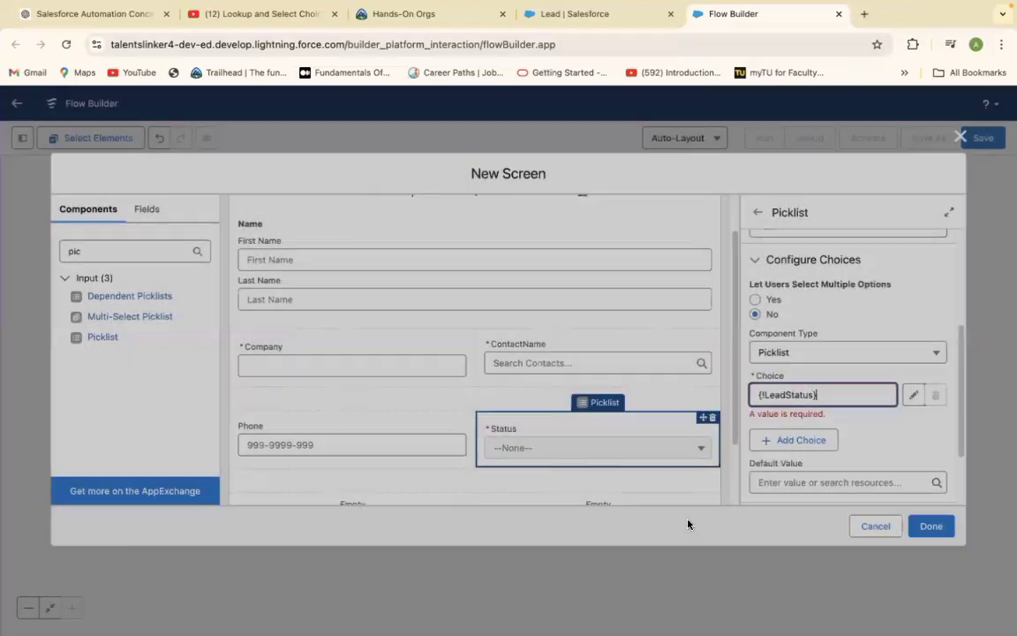
Step: Find the Picklist component again and place it in the first column of the section below Phone
scroll(618, 424, "down", 2)
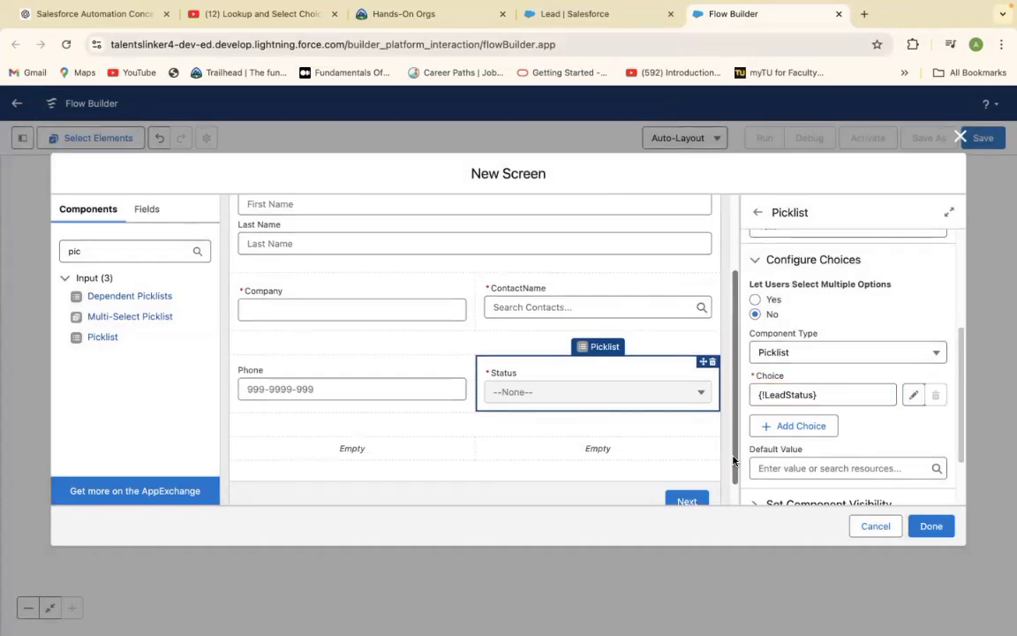
left_click(96, 250)
key("BackSpace")
key("BackSpace")
key("BackSpace")
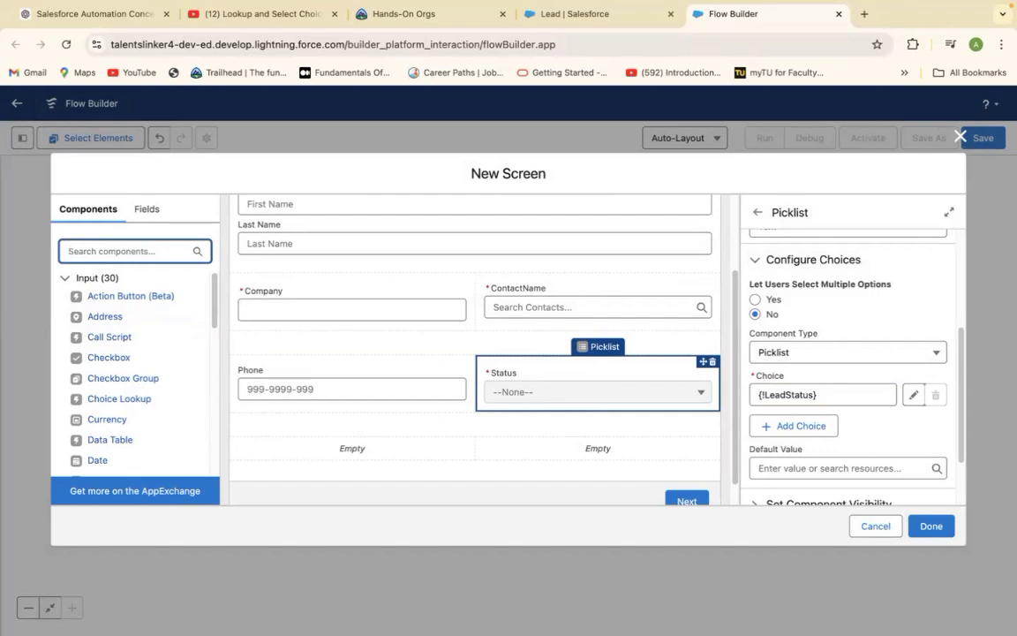
type("ra")
key("BackSpace")
key("BackSpace")
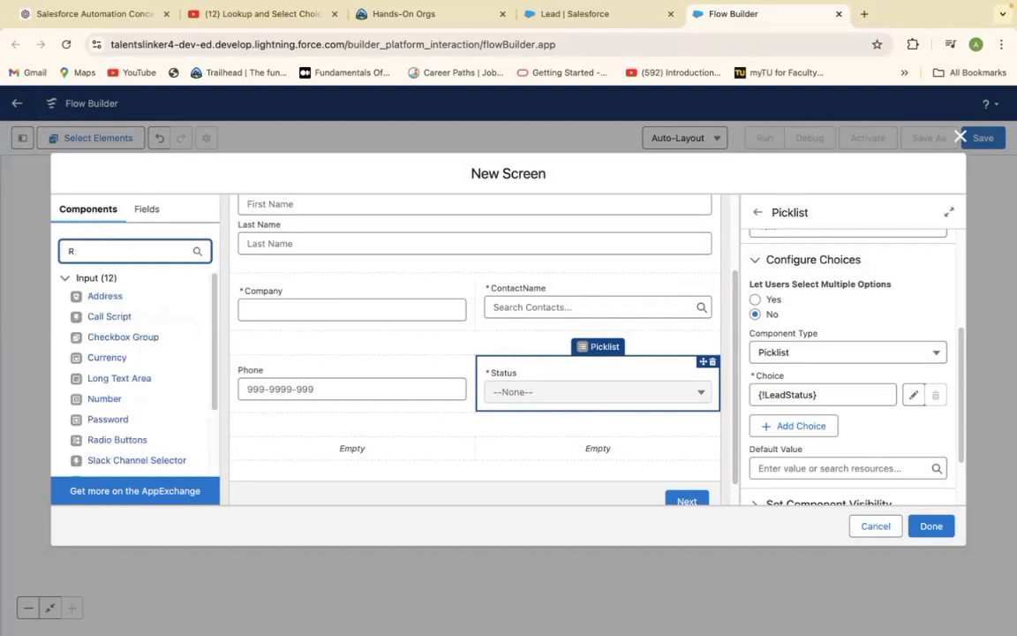
type("Pi")
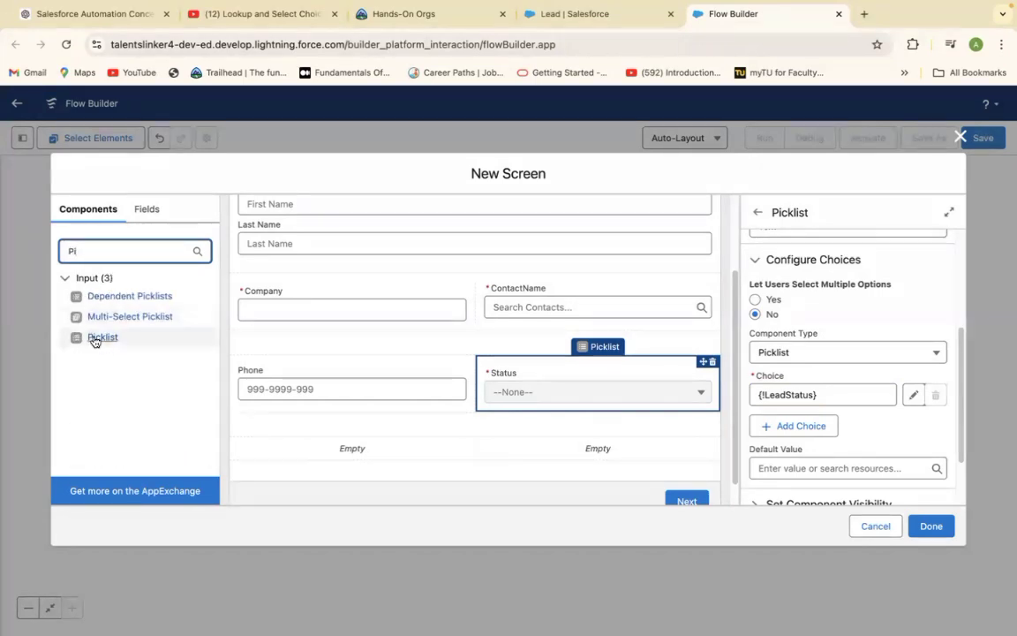
left_click_drag(92, 339, 327, 445)
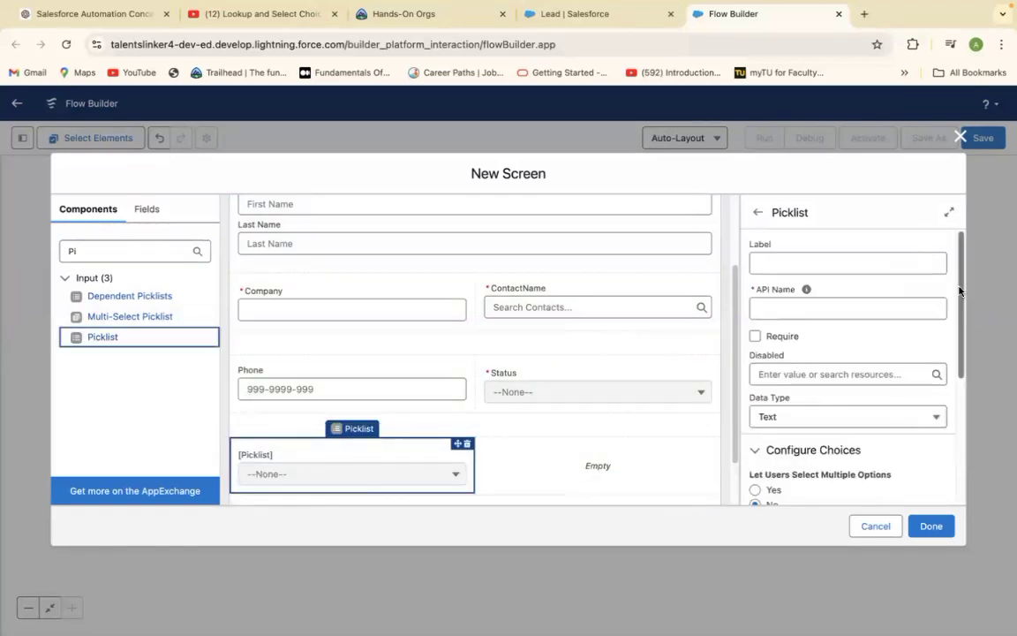
Step: Set the new picklist's label and API name to Rating and bring up its choice settings
left_click(818, 265)
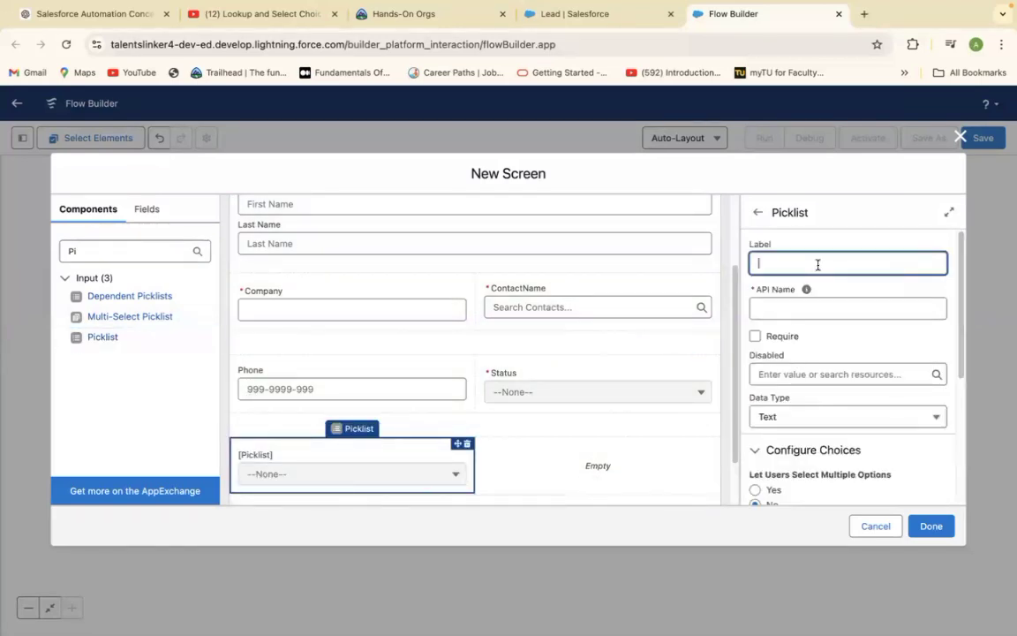
type("Rating")
left_click(839, 309)
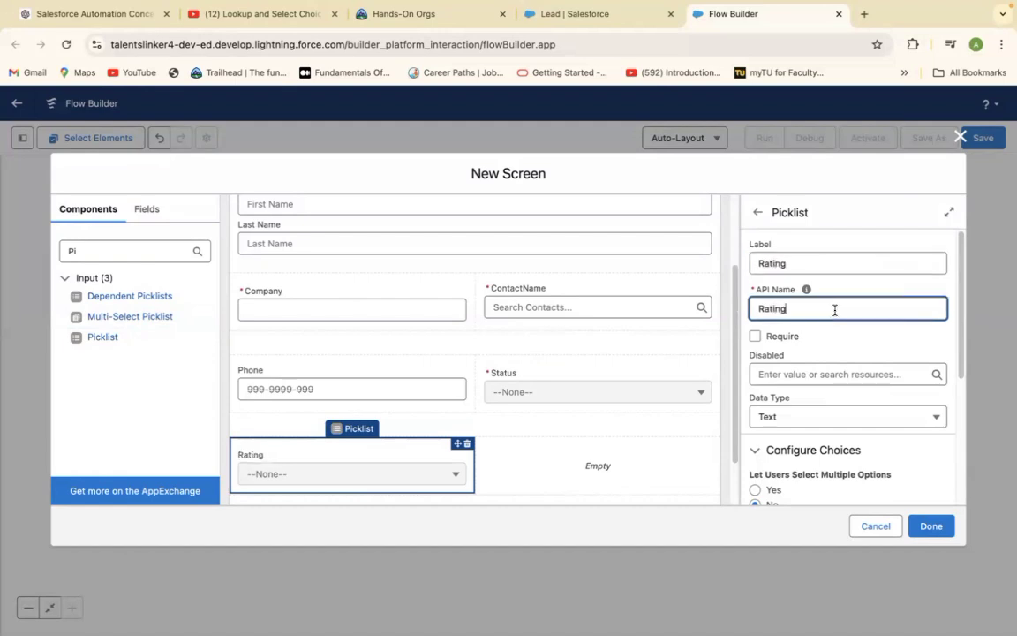
left_click(951, 365)
left_click_drag(951, 365, 957, 394)
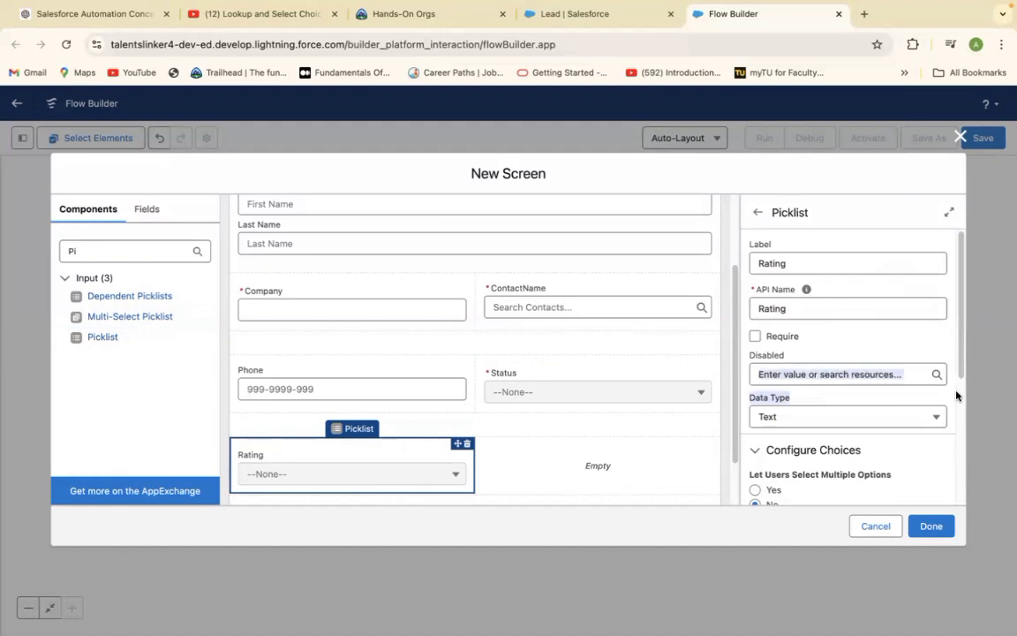
scroll(956, 395, "down", 3)
scroll(961, 406, "down", 2)
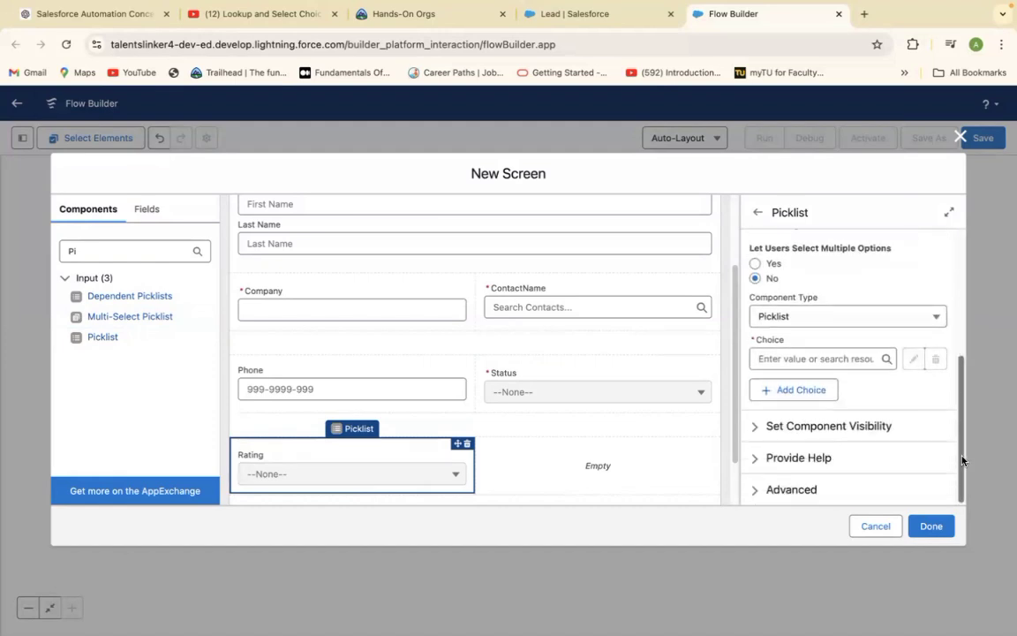
left_click_drag(963, 438, 960, 484)
scroll(949, 409, "up", 2)
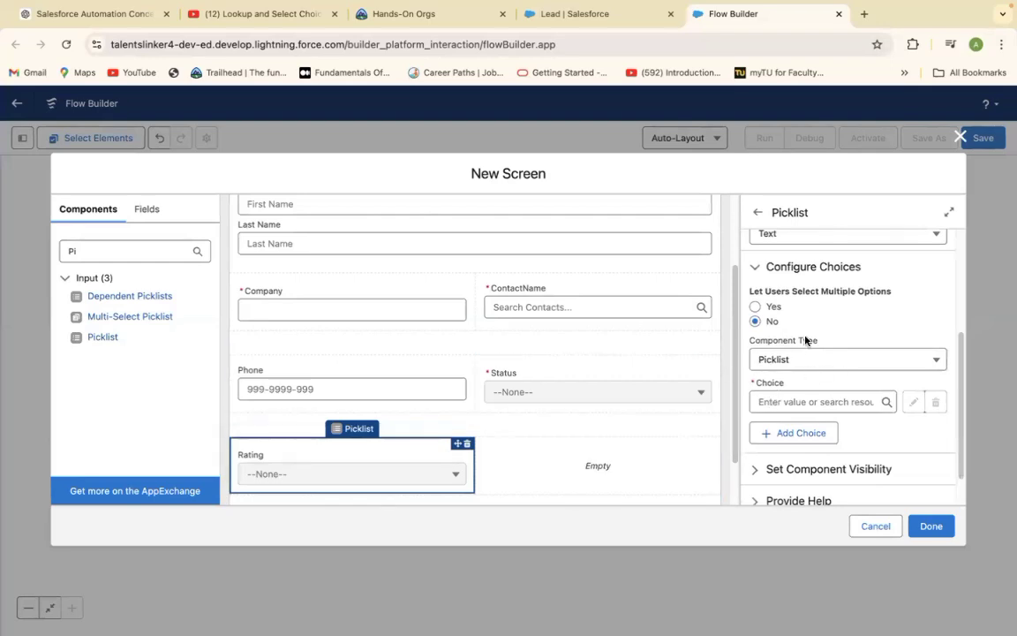
Step: Delete the Rating picklist from the screen and search the components for Radio Buttons
left_click(467, 443)
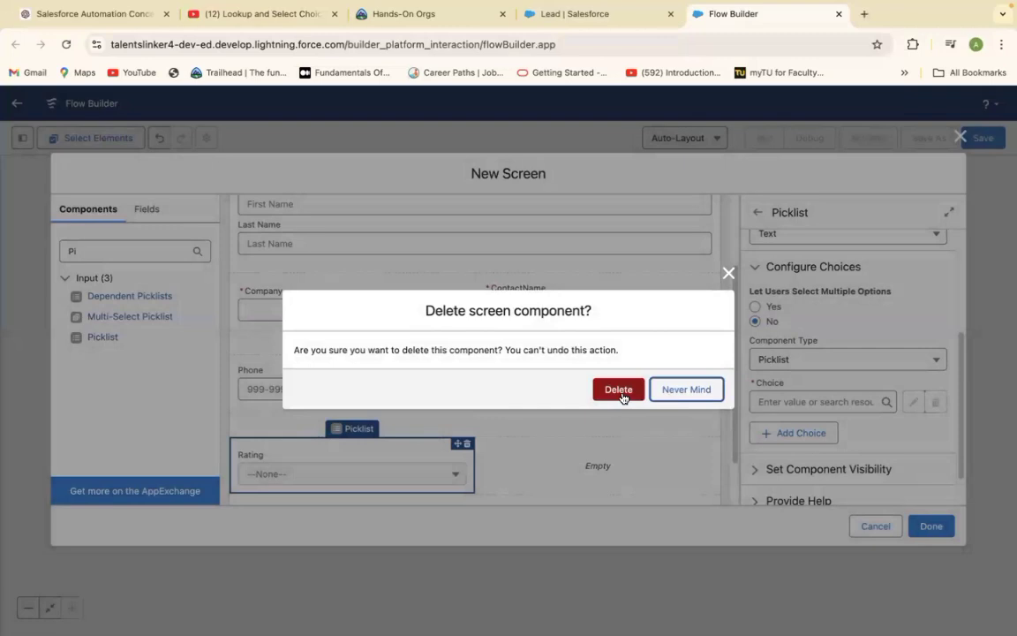
left_click(619, 390)
left_click(130, 249)
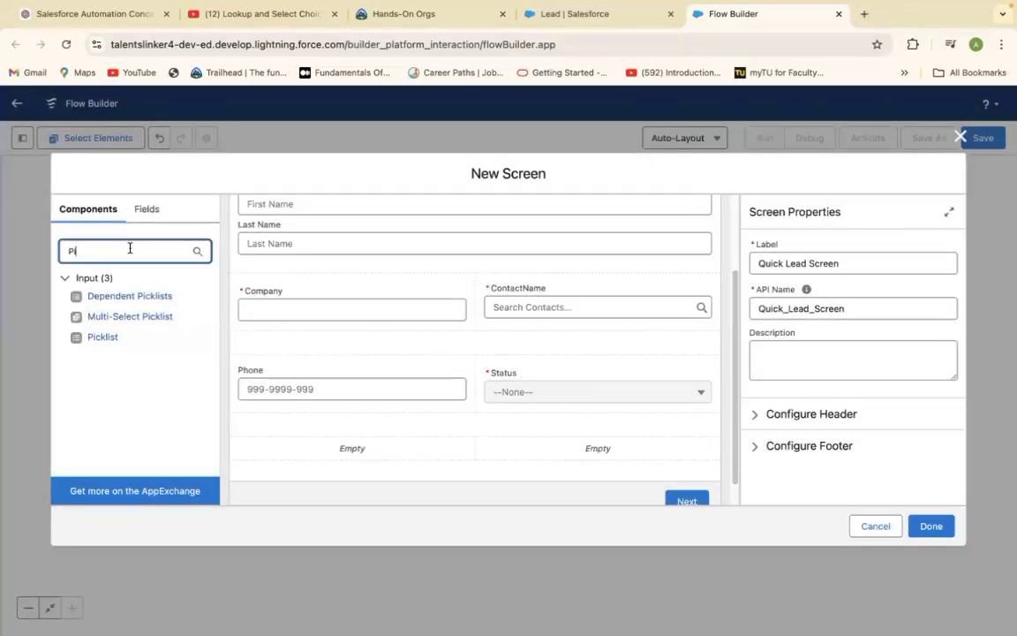
key("BackSpace")
key("BackSpace")
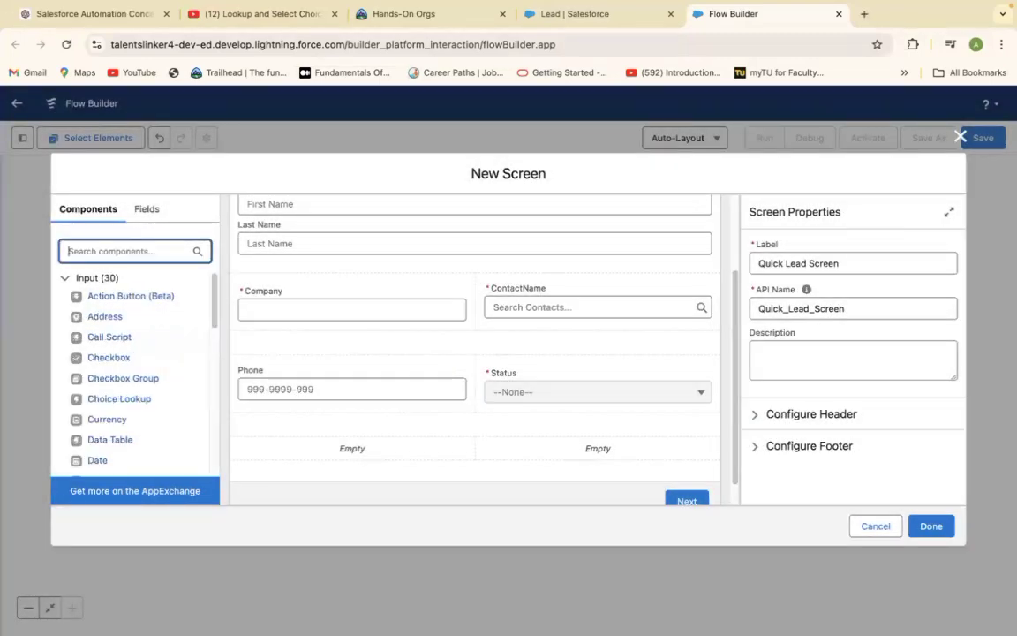
type("Rad")
left_click_drag(137, 309, 325, 436)
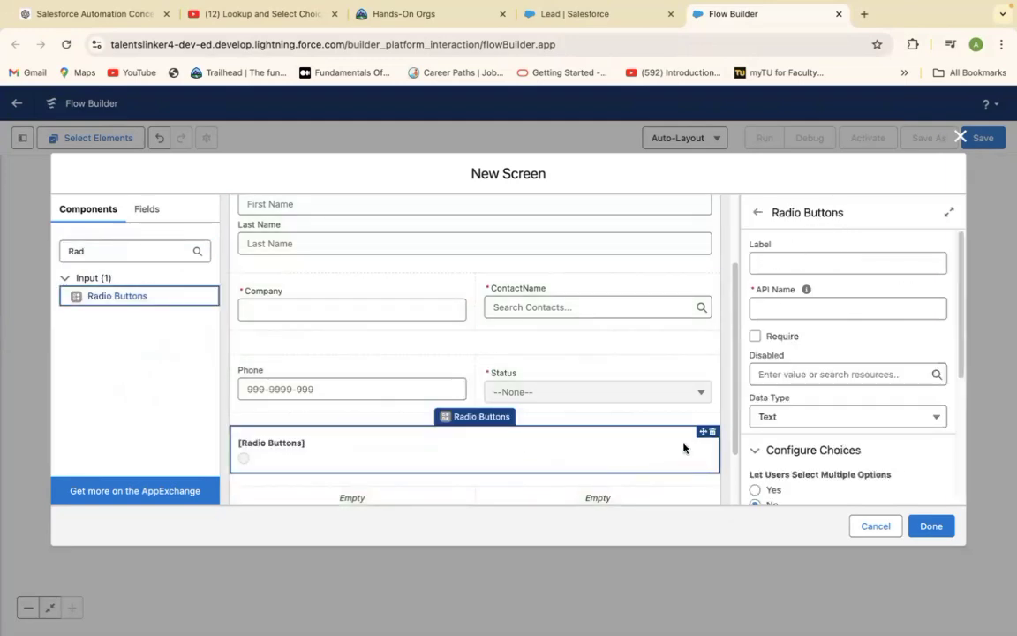
left_click(355, 445)
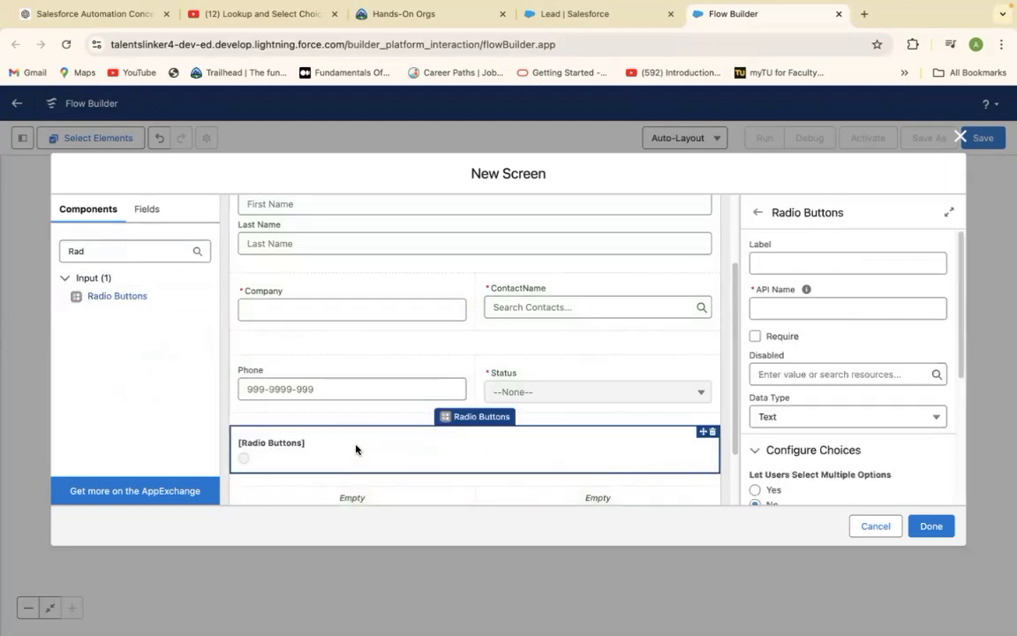
left_click(712, 432)
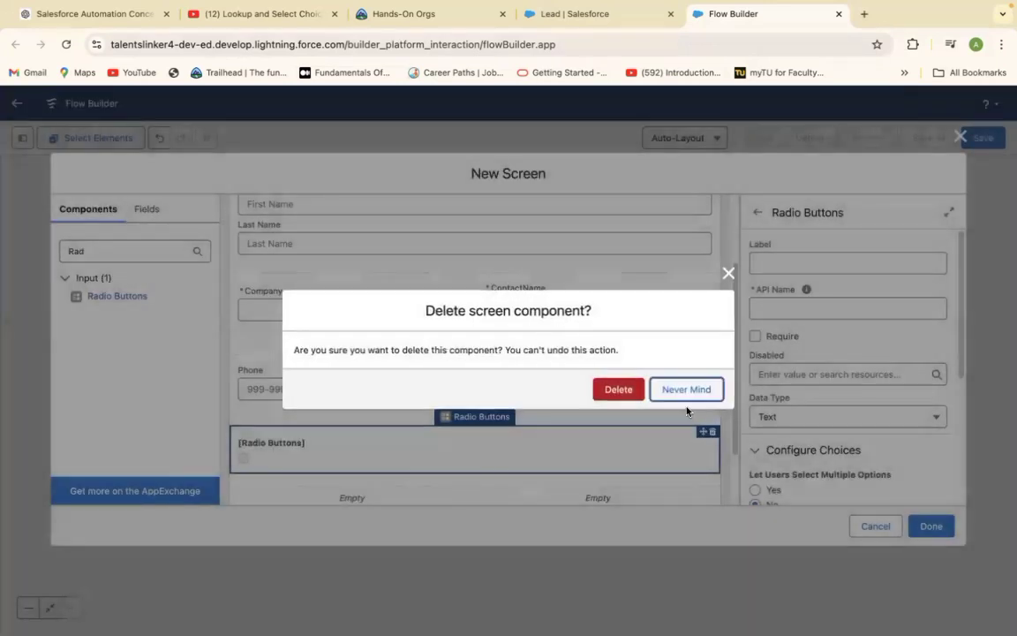
left_click(612, 389)
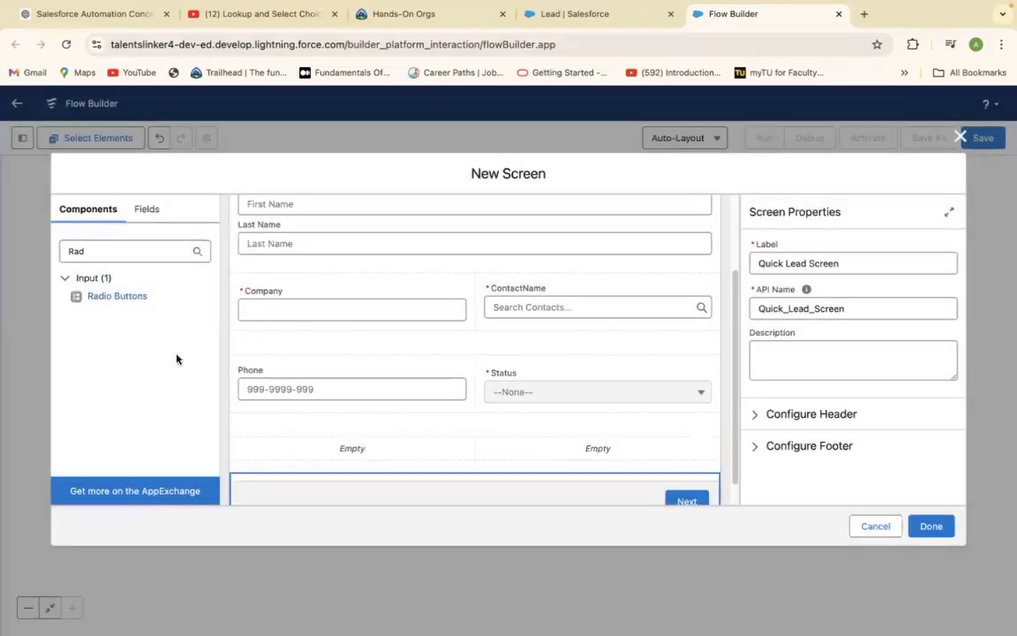
Step: Place Radio Buttons in the first column of the section below Phone, labelled Lead Rating with API name Lead_Rating
left_click_drag(114, 298, 341, 452)
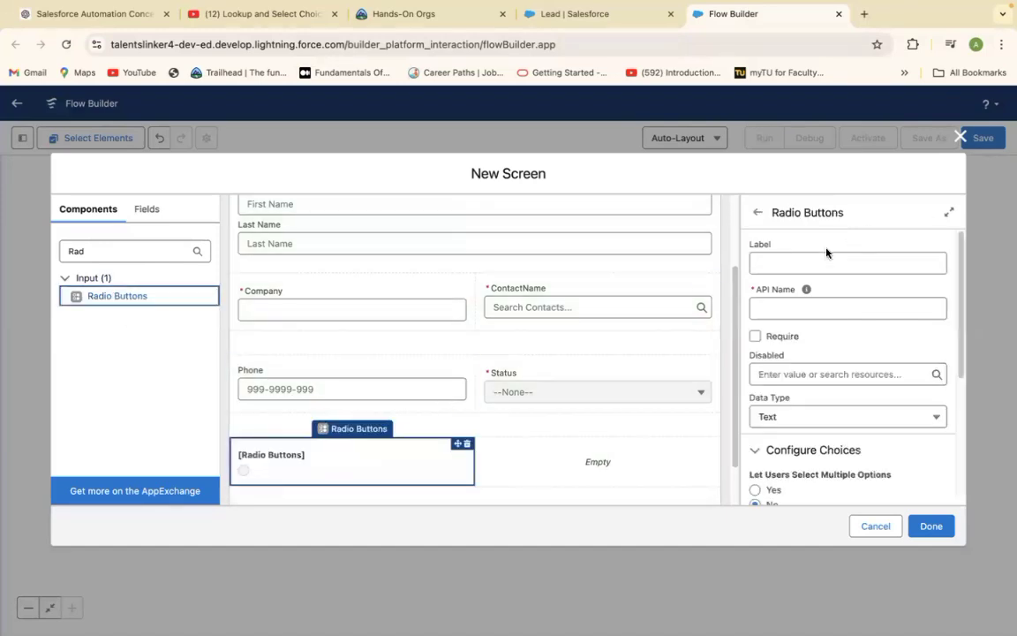
left_click_drag(963, 324, 963, 303)
left_click(848, 263)
type("Ra")
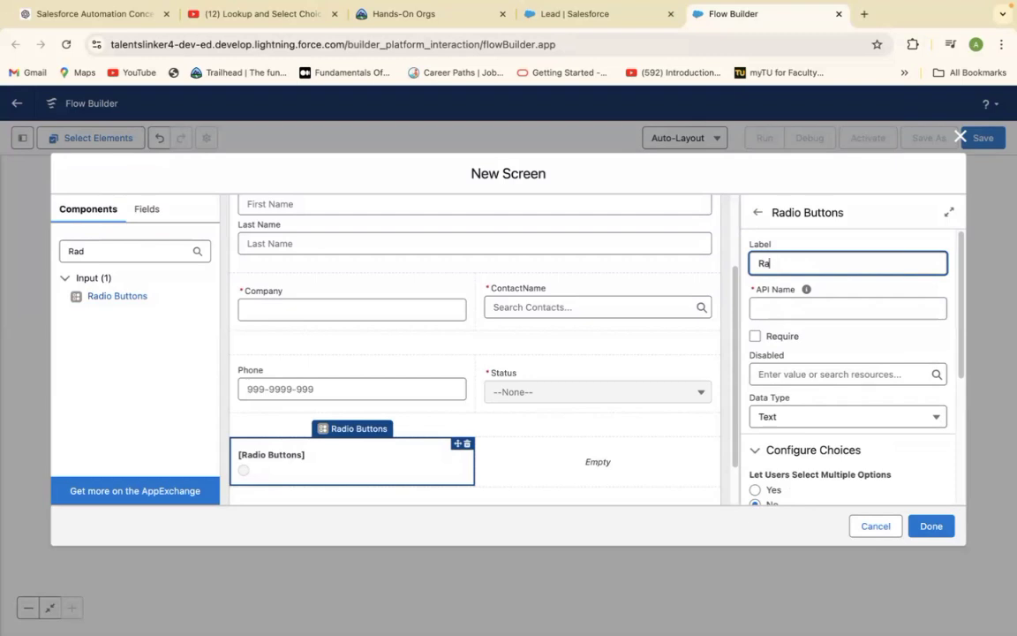
type("tdio")
key("BackSpace")
key("BackSpace")
key("BackSpace")
key("BackSpace")
key("BackSpace")
type("Lead")
type("Rating")
left_click(797, 304)
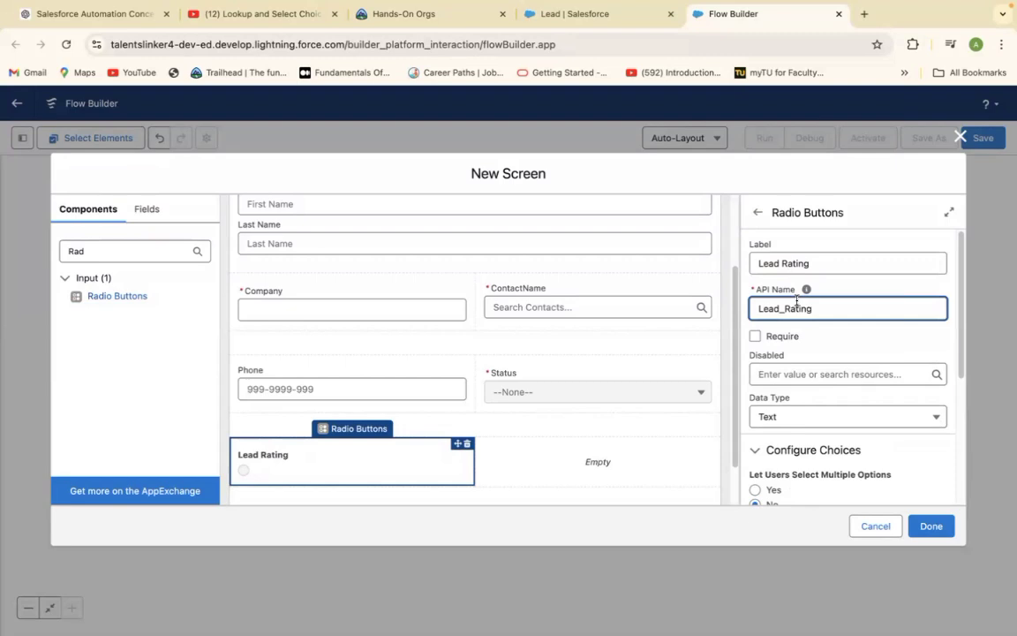
Step: Start a new choice resource for the Lead Rating choice as a Picklist Choice Set with API name Rating
scroll(962, 347, "down", 2)
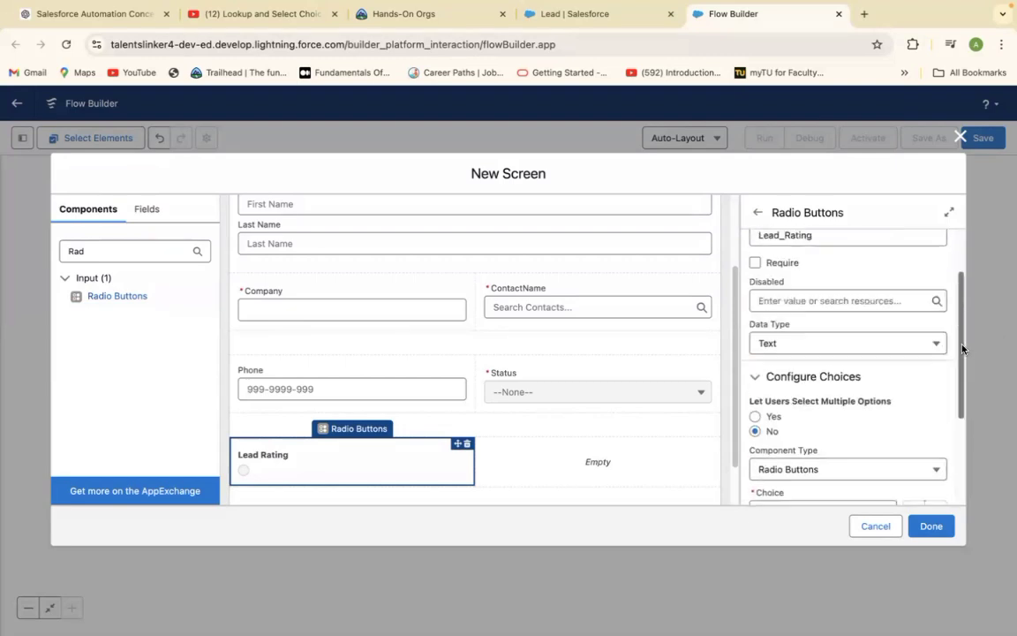
scroll(963, 347, "up", 1)
scroll(964, 347, "down", 1)
scroll(964, 347, "up", 1)
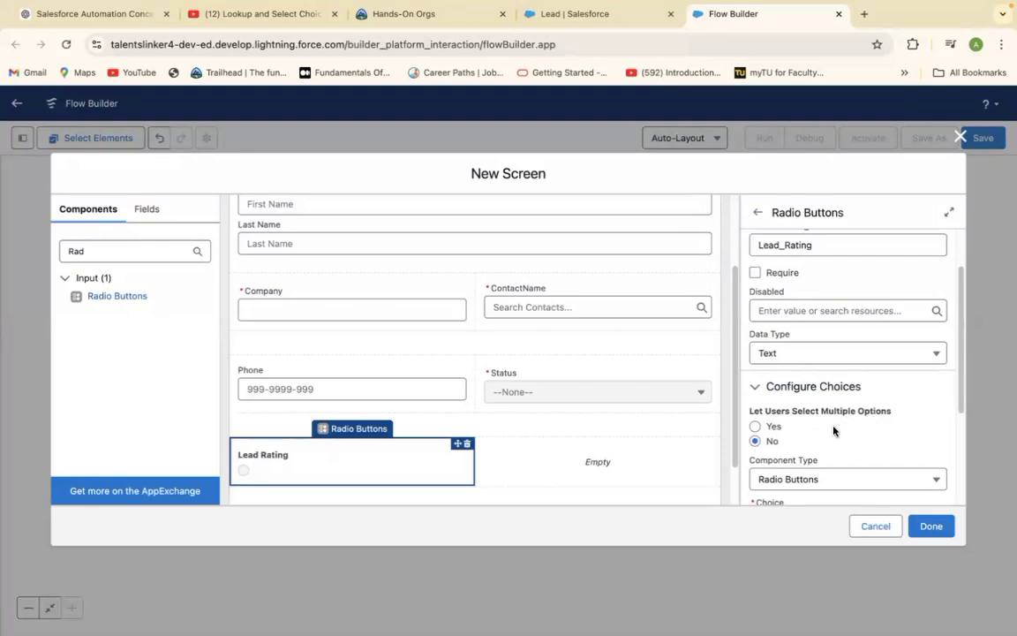
scroll(962, 406, "down", 2)
left_click_drag(963, 414, 965, 421)
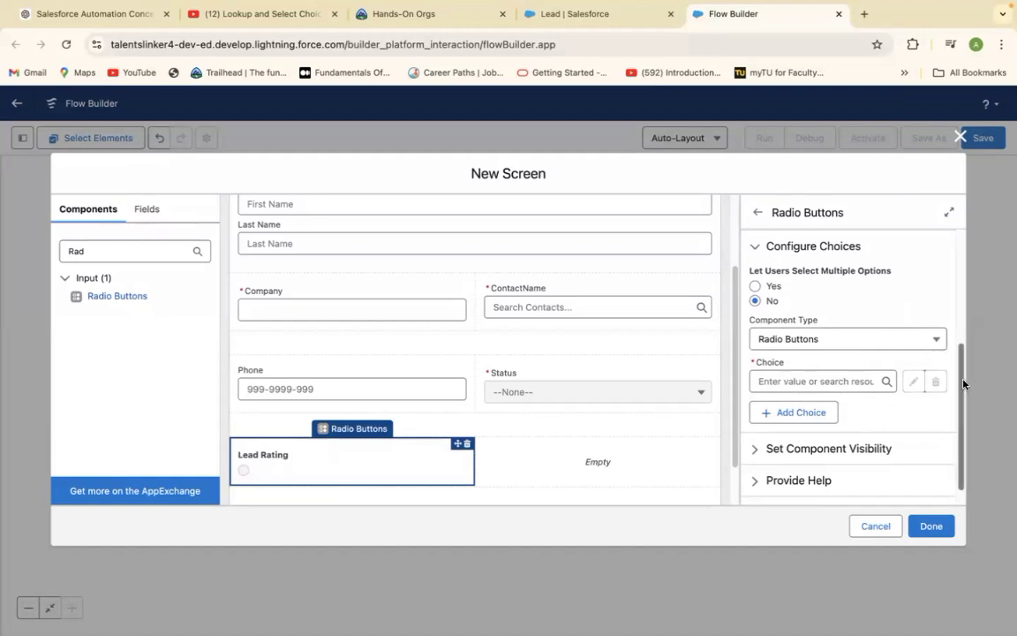
left_click_drag(963, 384, 967, 273)
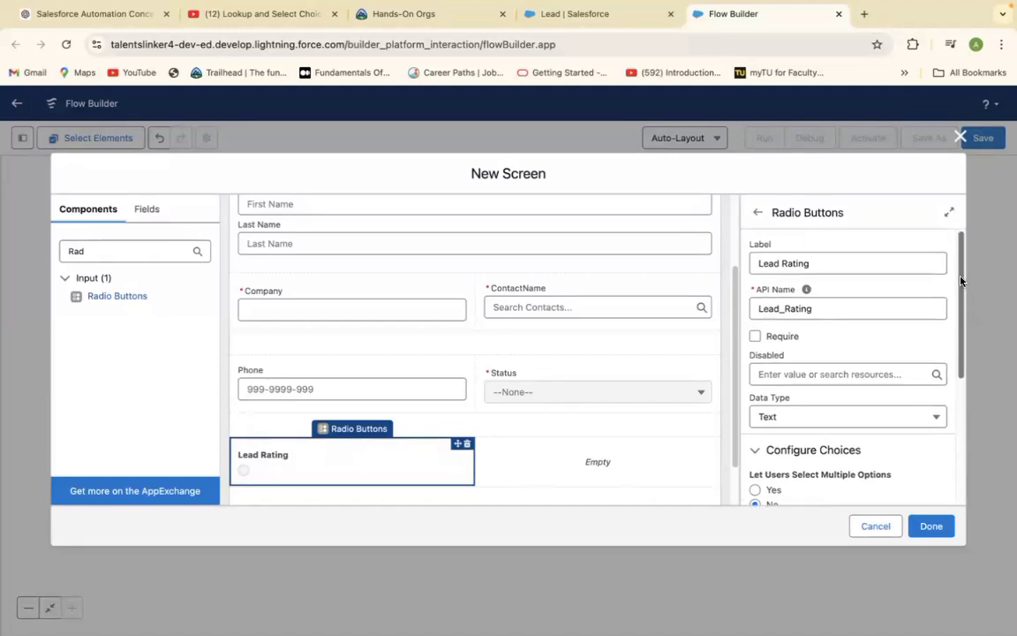
left_click_drag(964, 292, 962, 398)
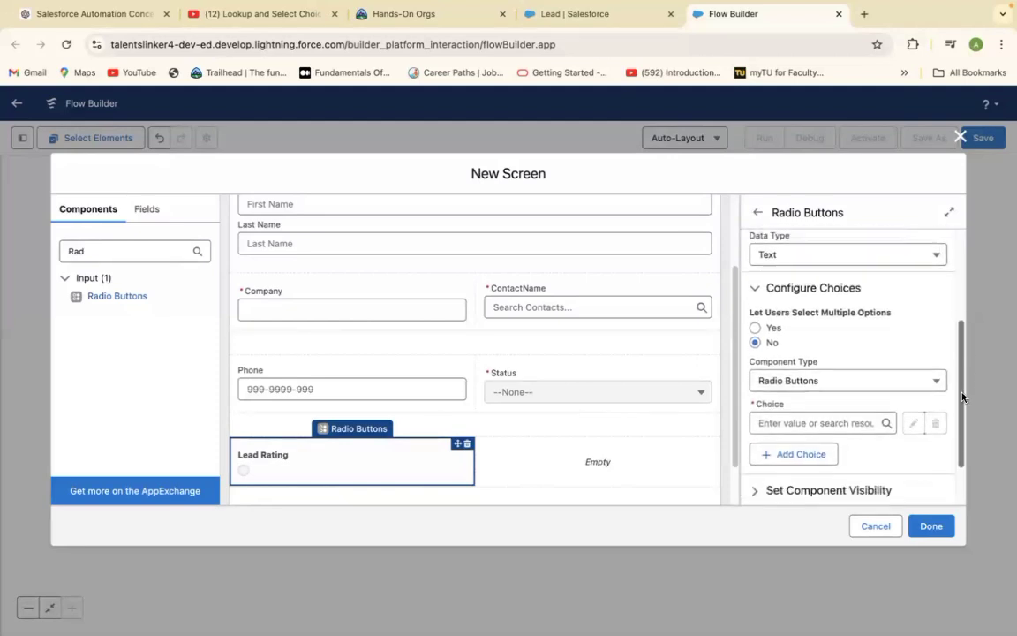
left_click(789, 423)
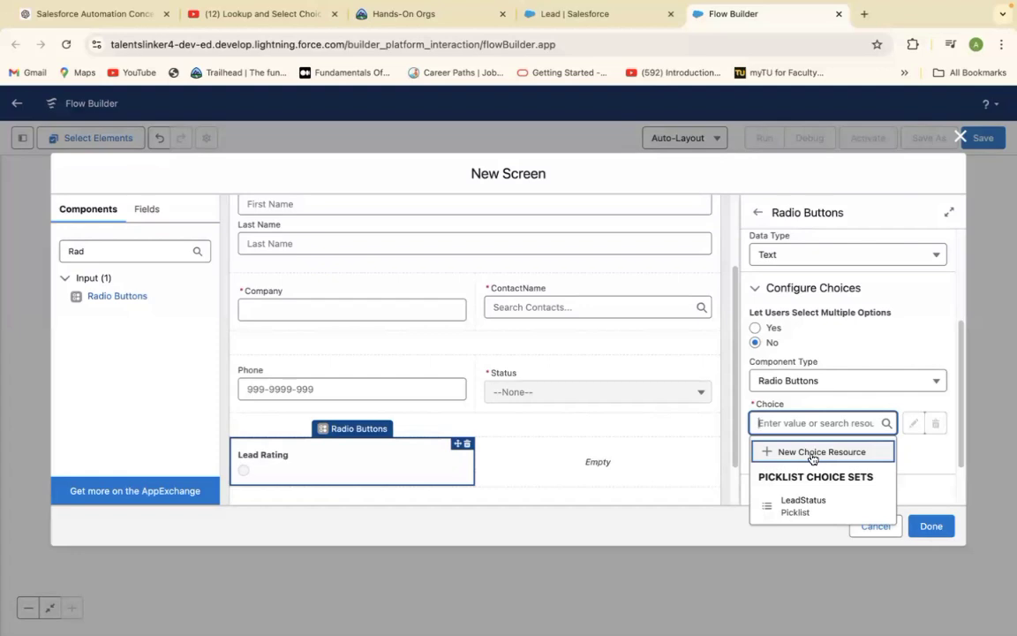
left_click(811, 454)
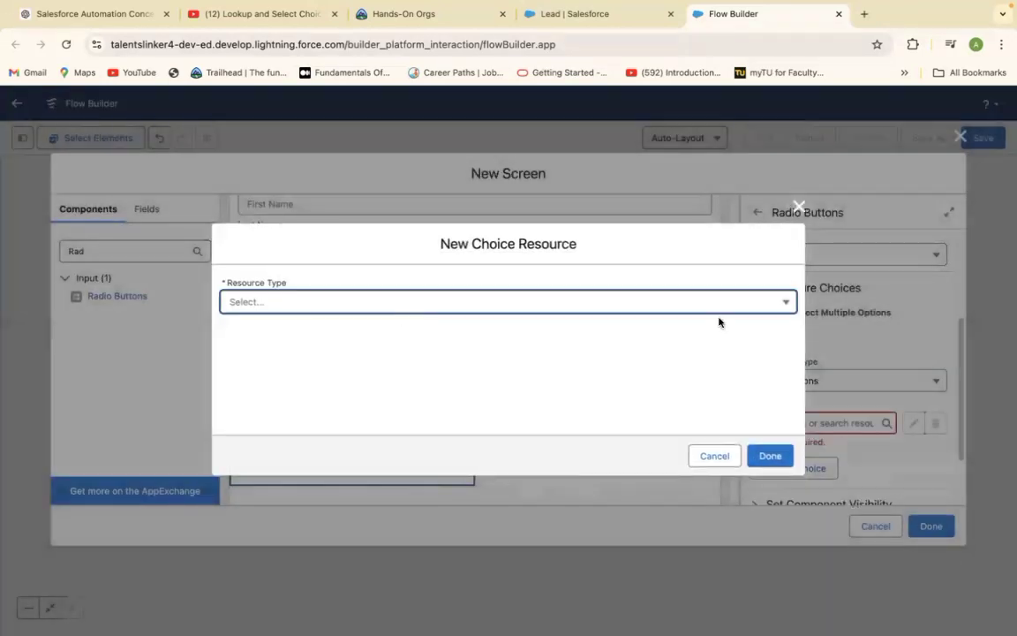
left_click(704, 302)
left_click(388, 423)
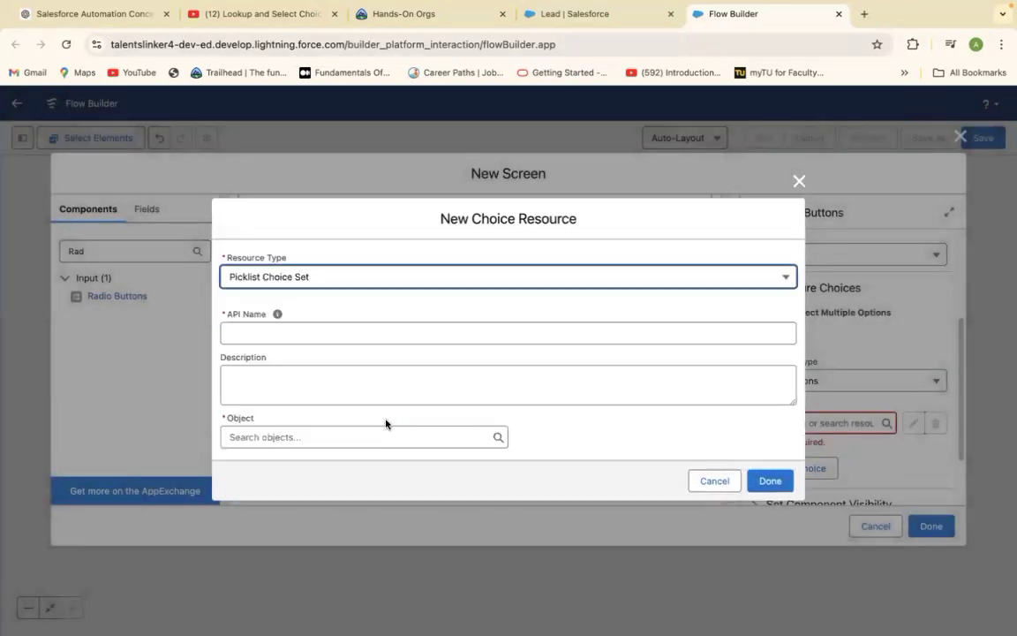
left_click(335, 332)
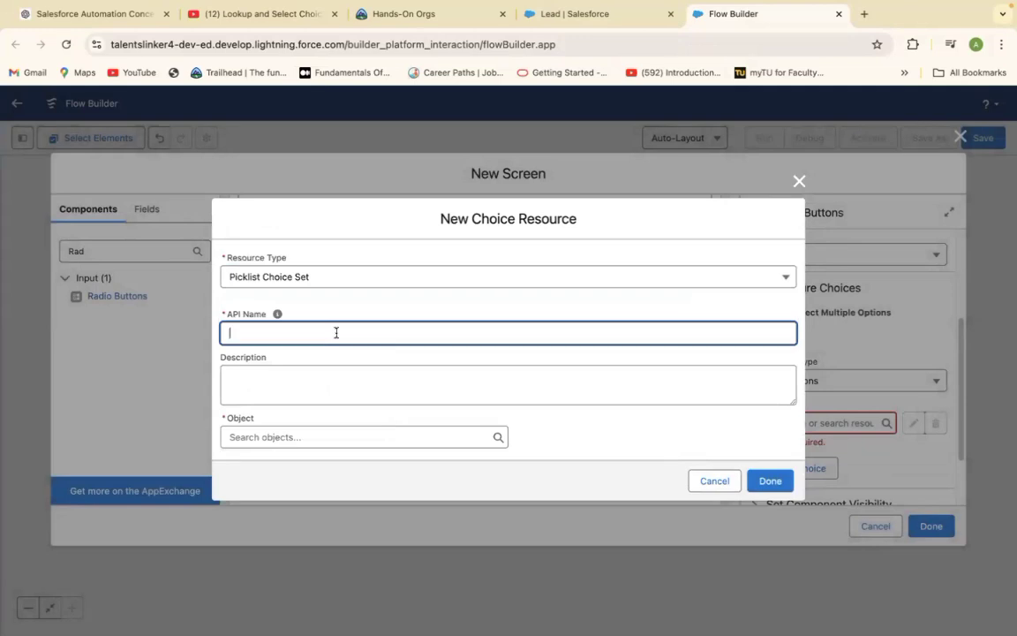
type("Rating")
Step: Set the Rating choice set's object to Lead and its data type to Picklist
left_click(452, 435)
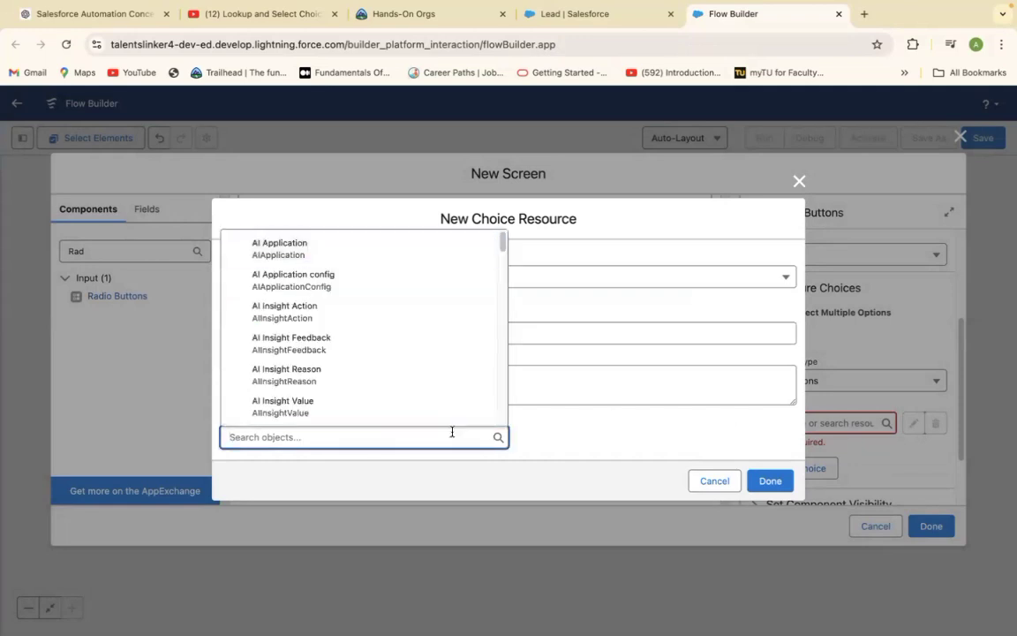
type("Lead")
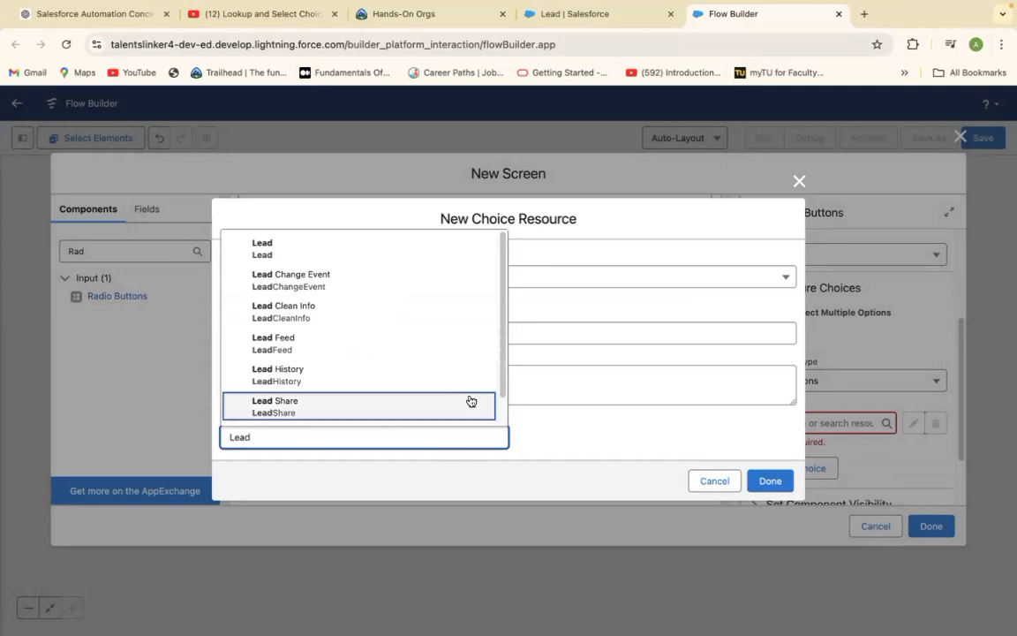
left_click(295, 251)
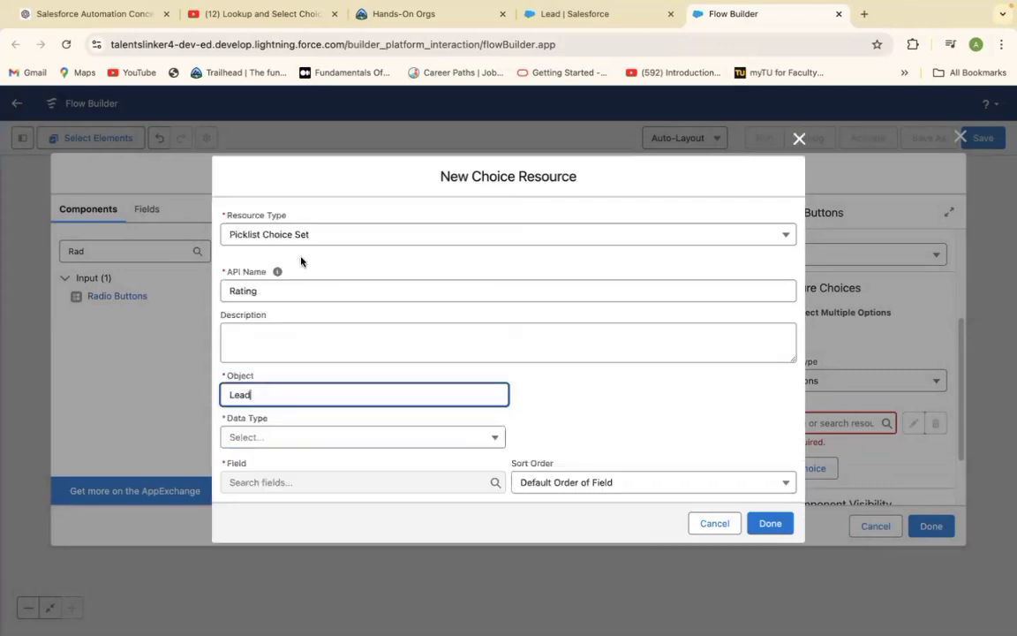
left_click(494, 437)
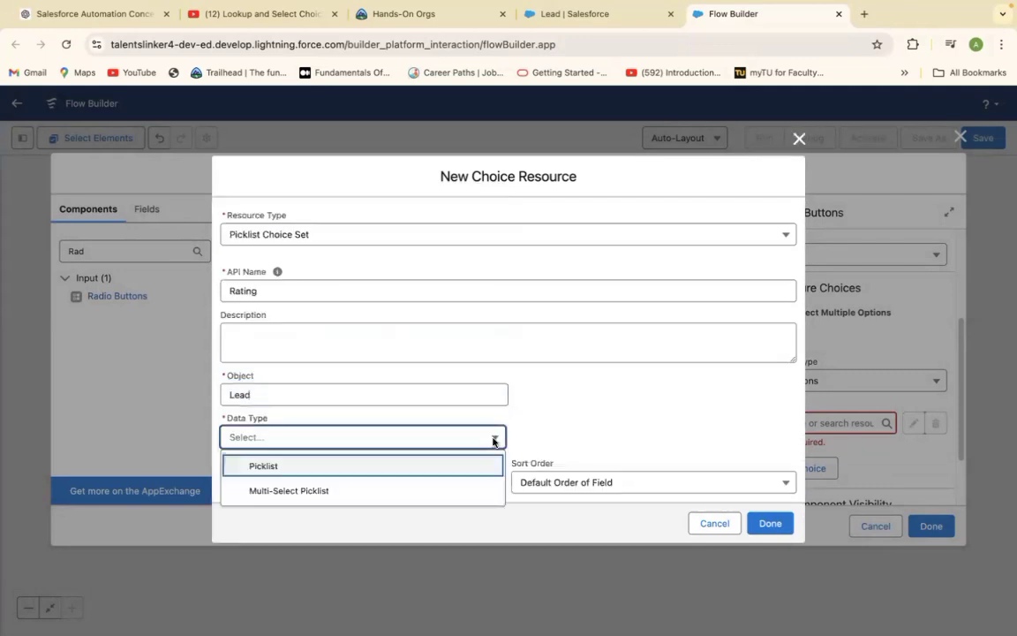
left_click(396, 465)
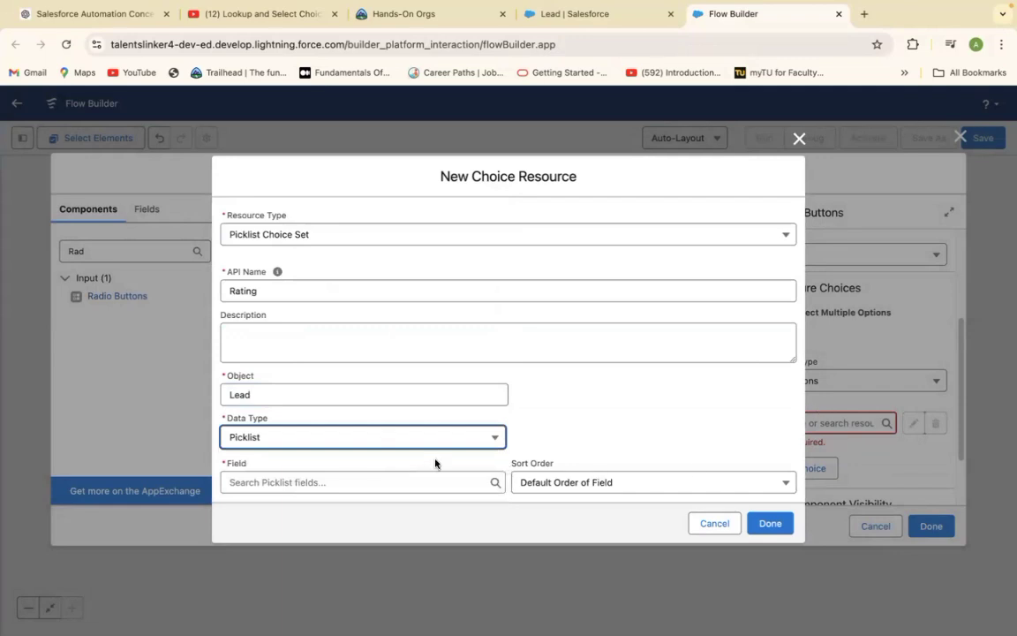
Step: Set the choice set's field to Rating, keep the default order of the field, and save the resource
left_click(276, 479)
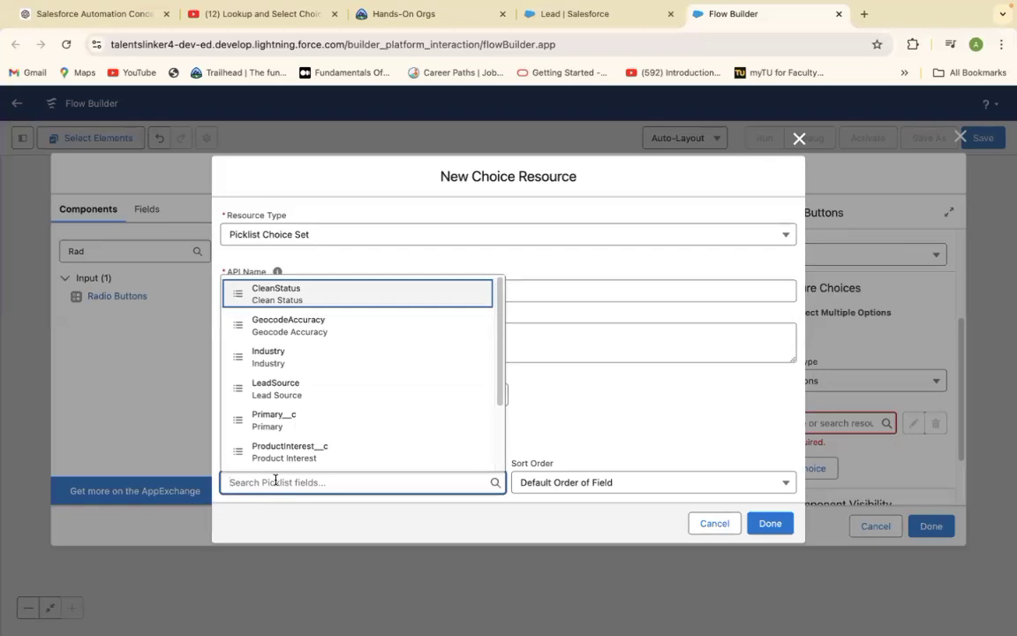
type("Rat")
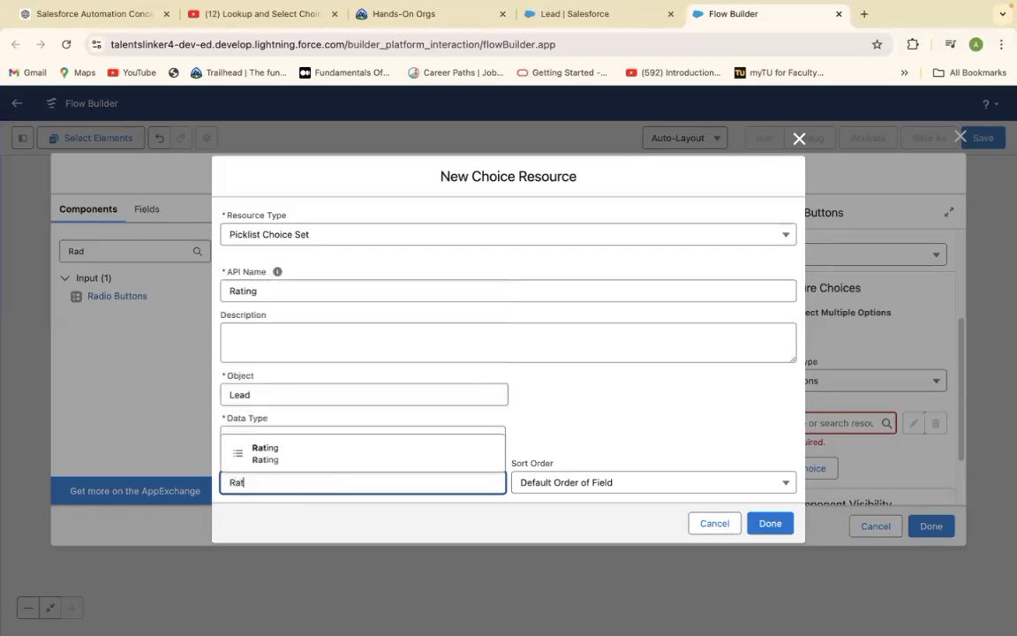
left_click(275, 457)
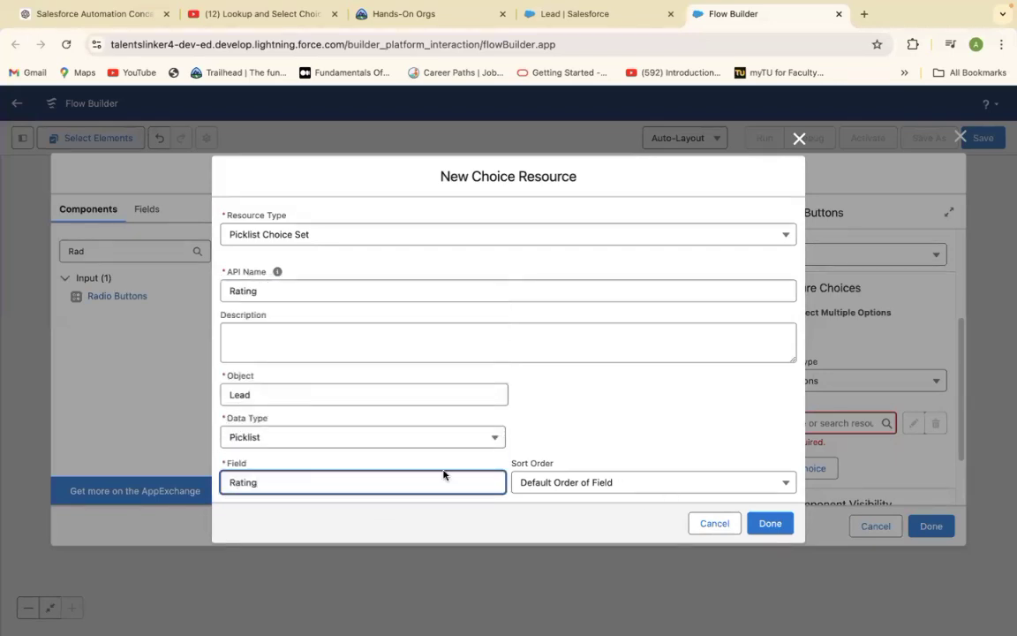
left_click(785, 482)
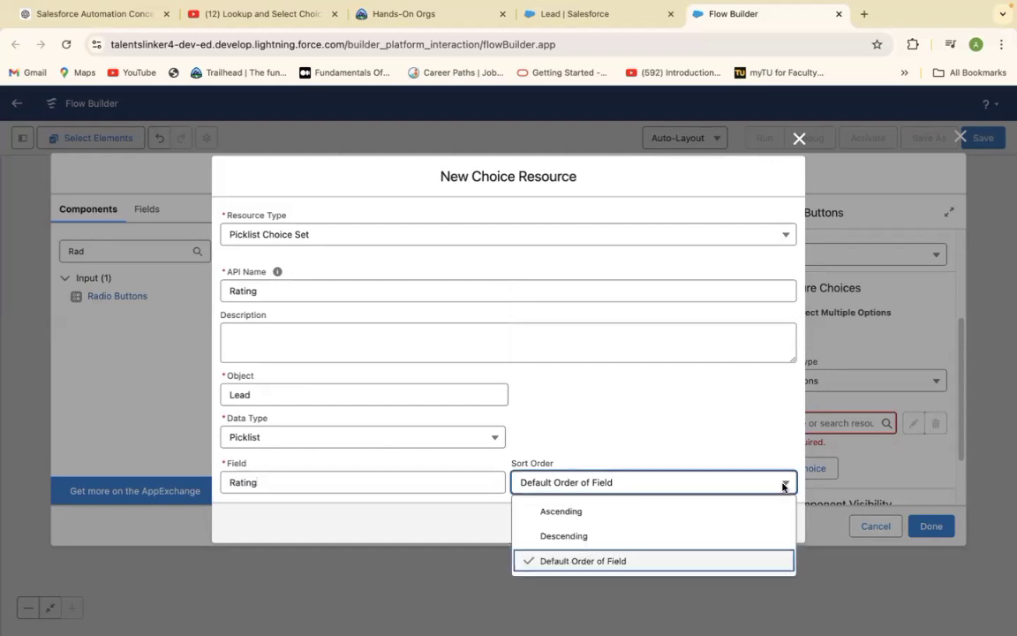
left_click(759, 438)
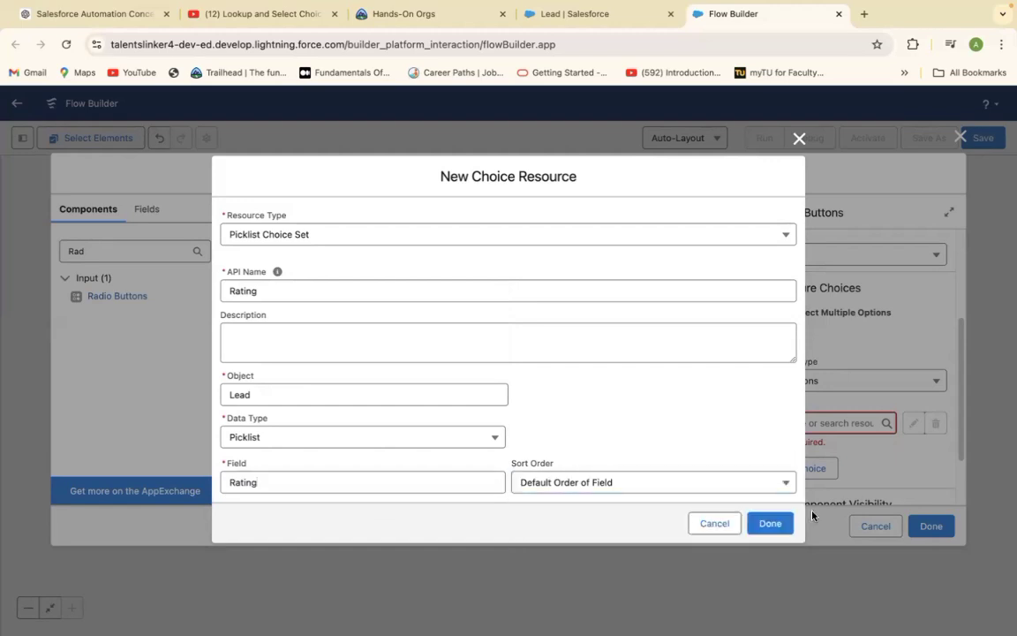
left_click(776, 527)
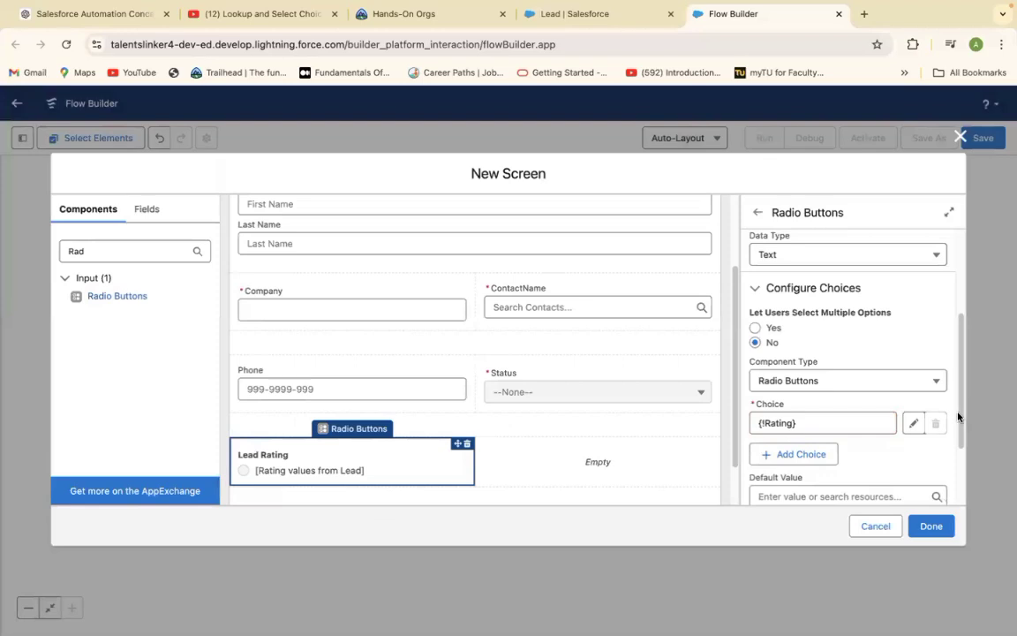
left_click_drag(960, 417, 961, 476)
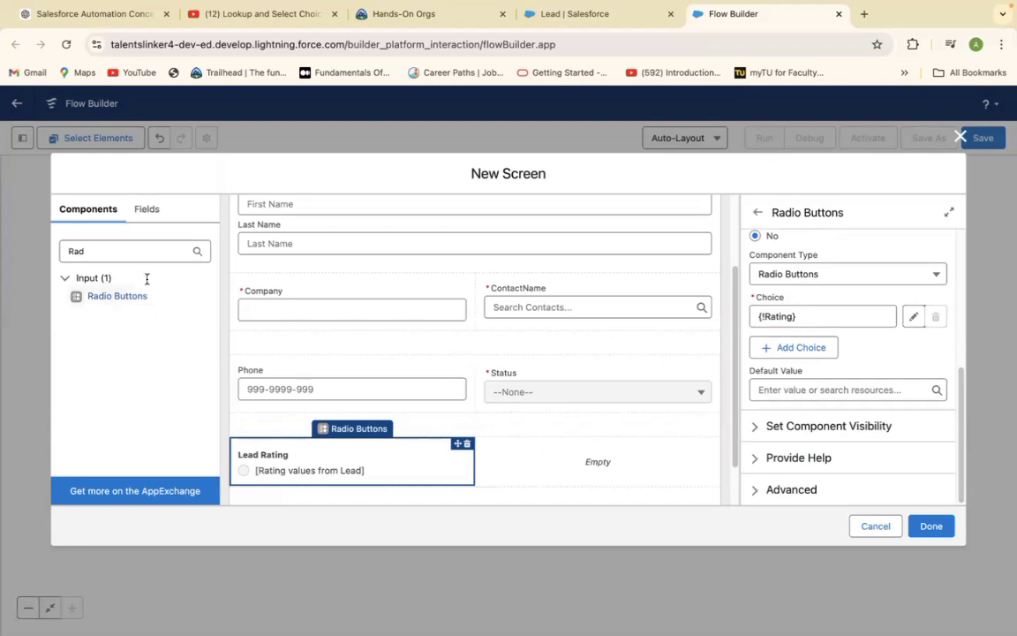
Step: Find the Currency component and place it in the second column beside Lead Rating
left_click(101, 250)
key("BackSpace")
key("BackSpace")
key("BackSpace")
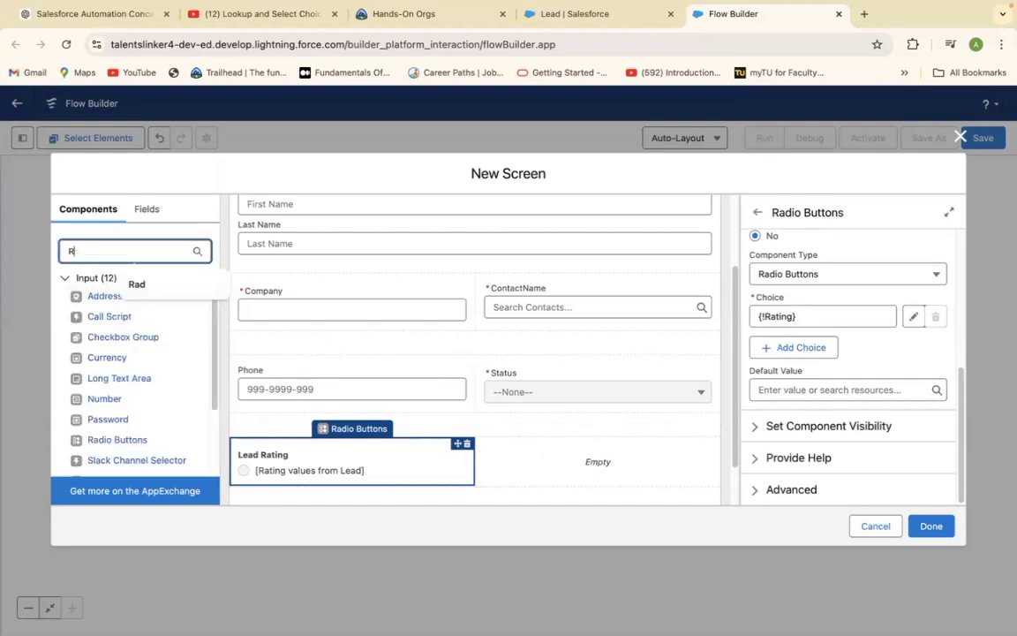
type("Curr")
left_click(181, 310)
left_click_drag(181, 300, 587, 459)
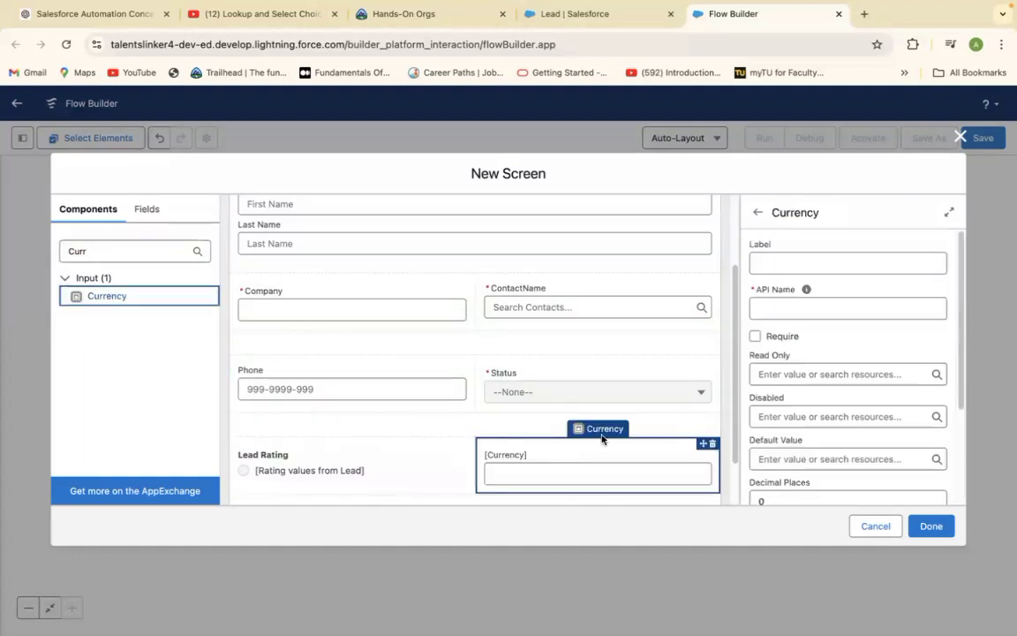
Step: Label the currency field Annual Revenue with the API name Annual_Revenue
left_click(779, 260)
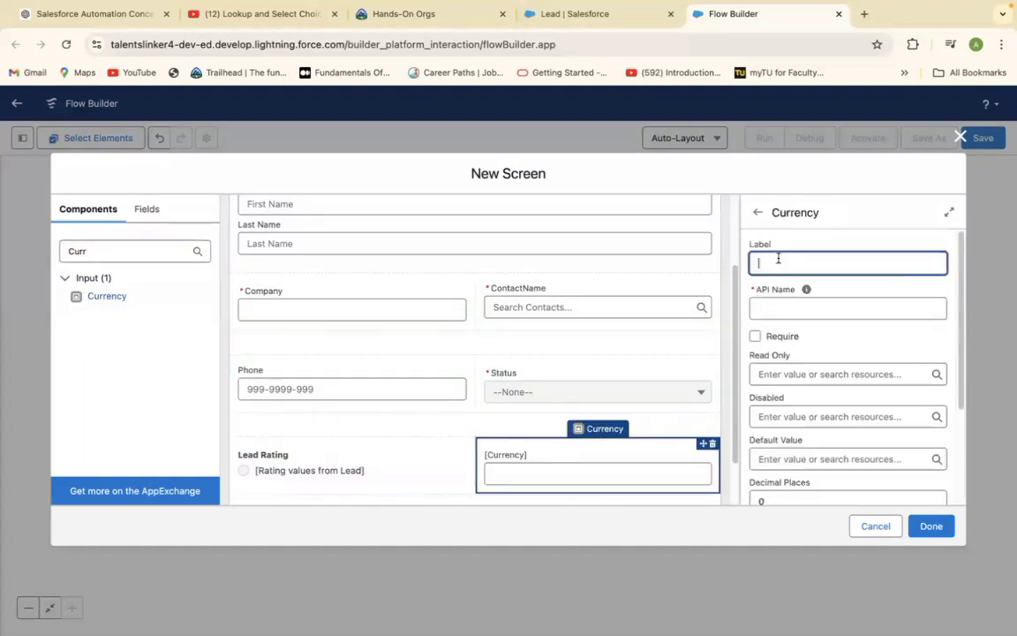
type("Annual Revenue")
left_click(766, 309)
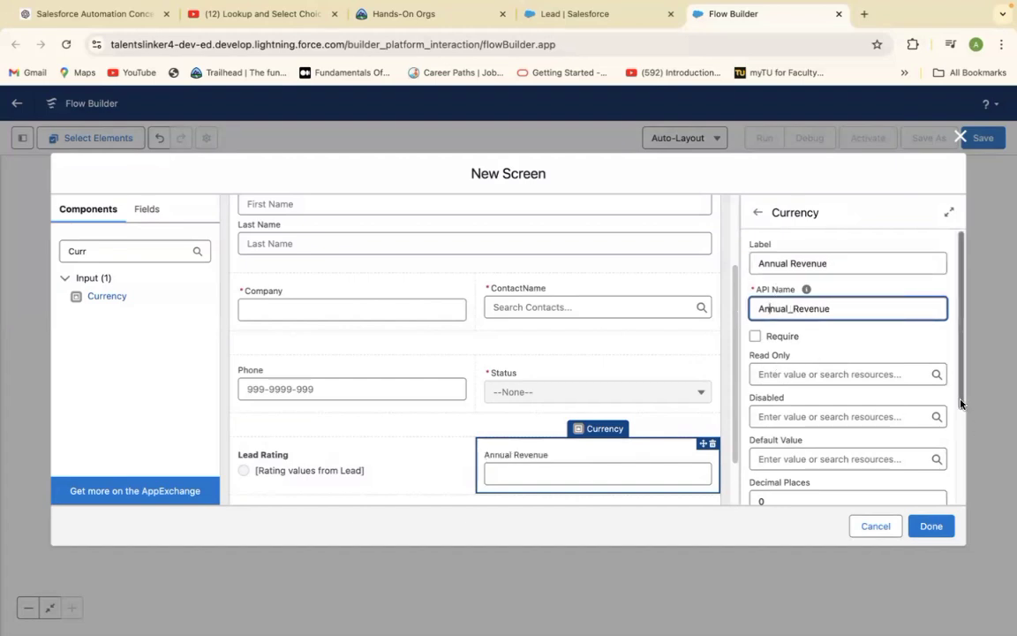
Step: Find the Email component and place it on the screen below Lead Rating and Annual Revenue
left_click_drag(961, 403, 960, 475)
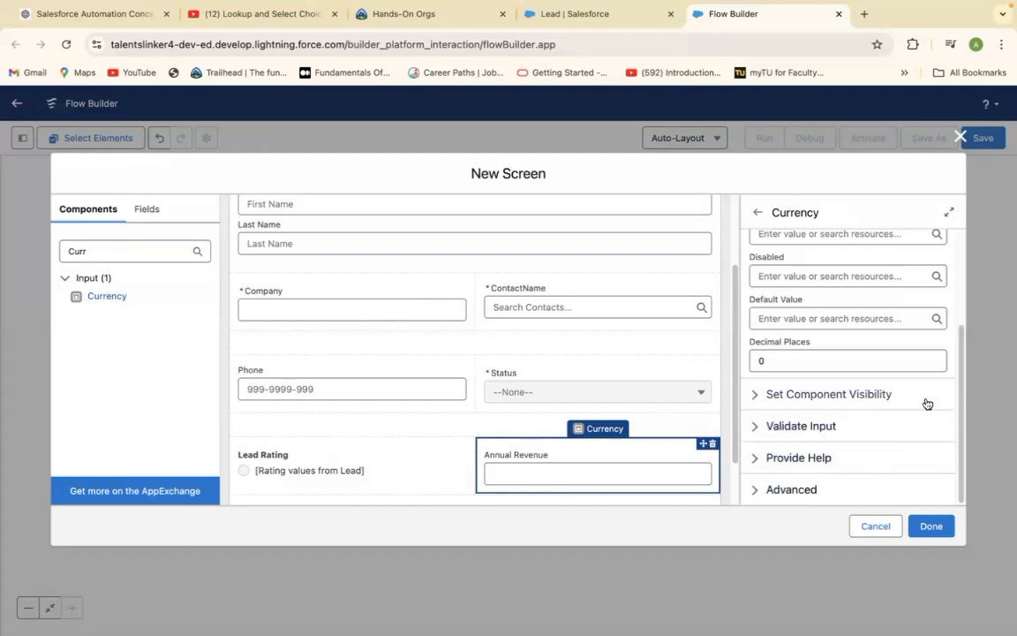
left_click_drag(961, 444, 966, 369)
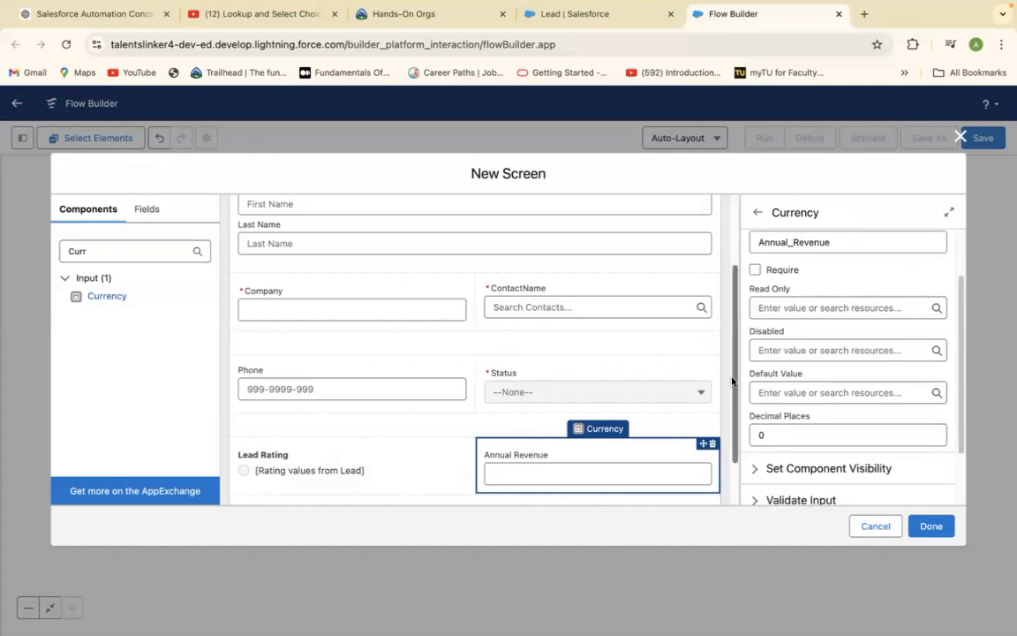
left_click_drag(735, 404, 737, 479)
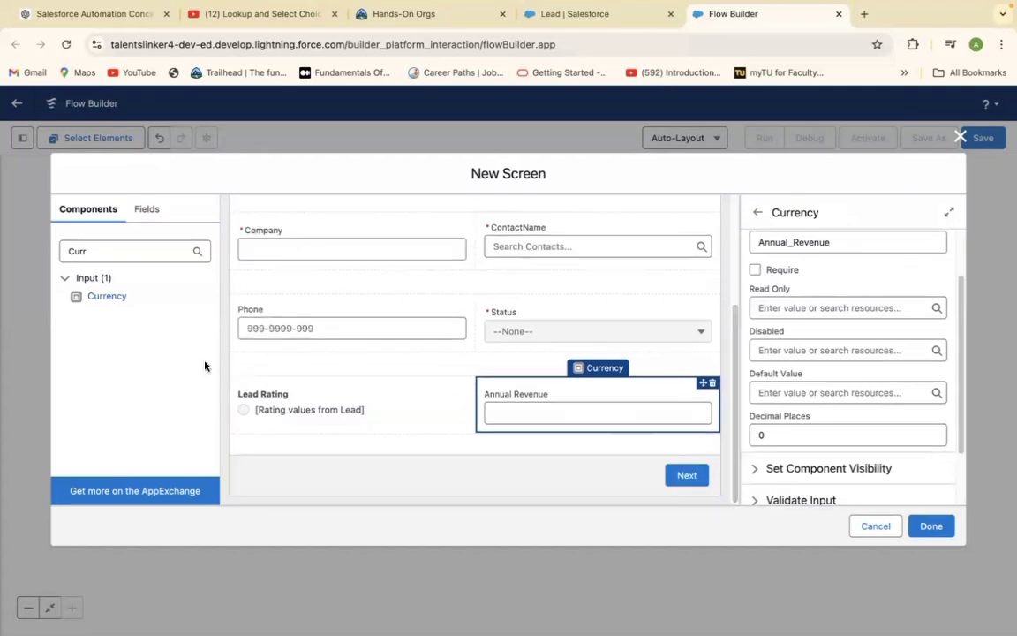
left_click(99, 251)
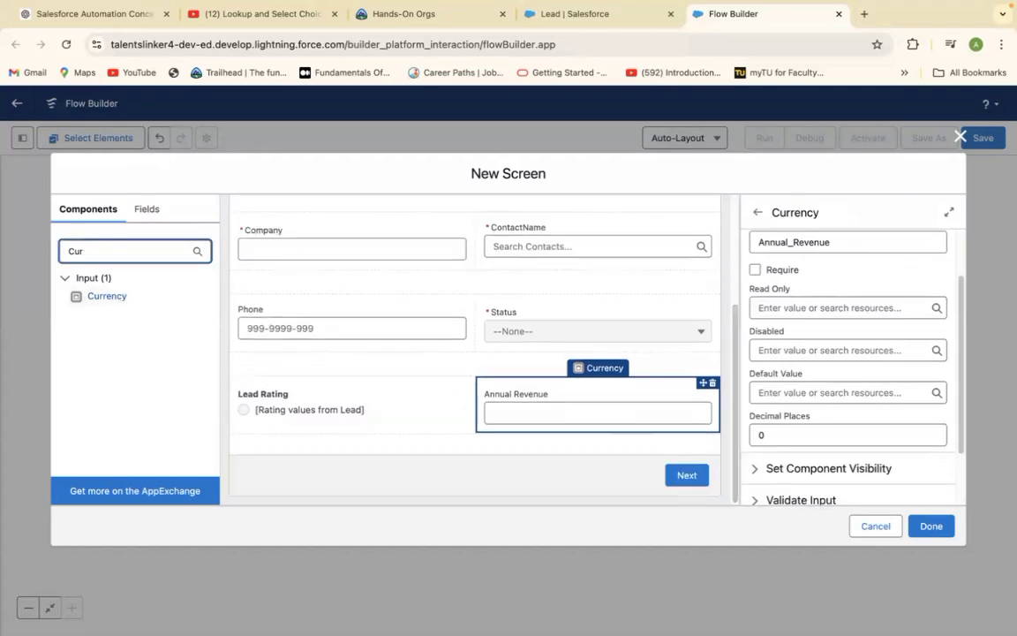
key("BackSpace")
key("BackSpace")
key("BackSpace")
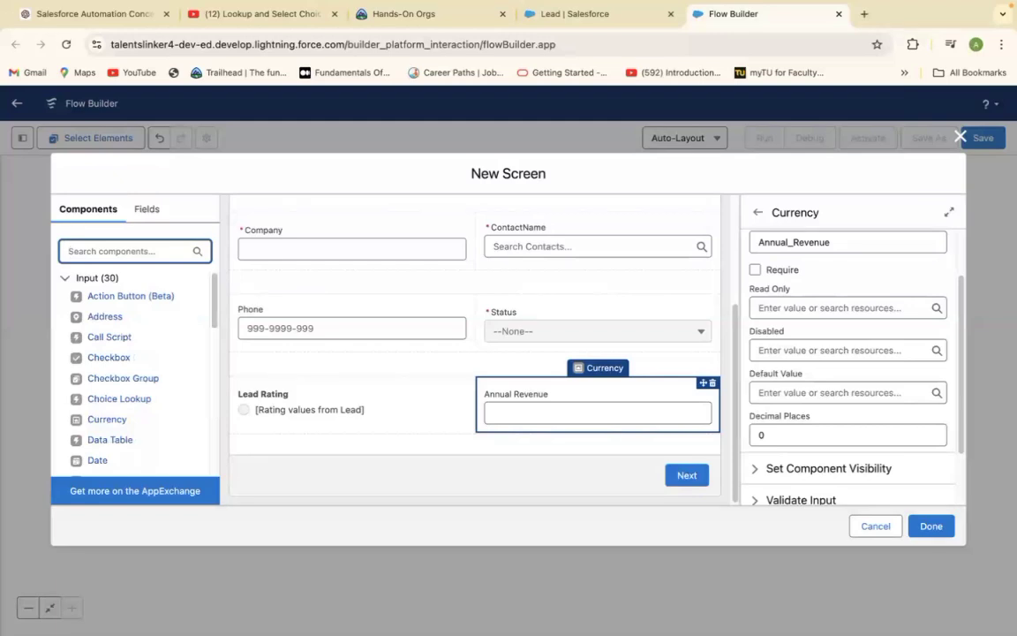
type("Email")
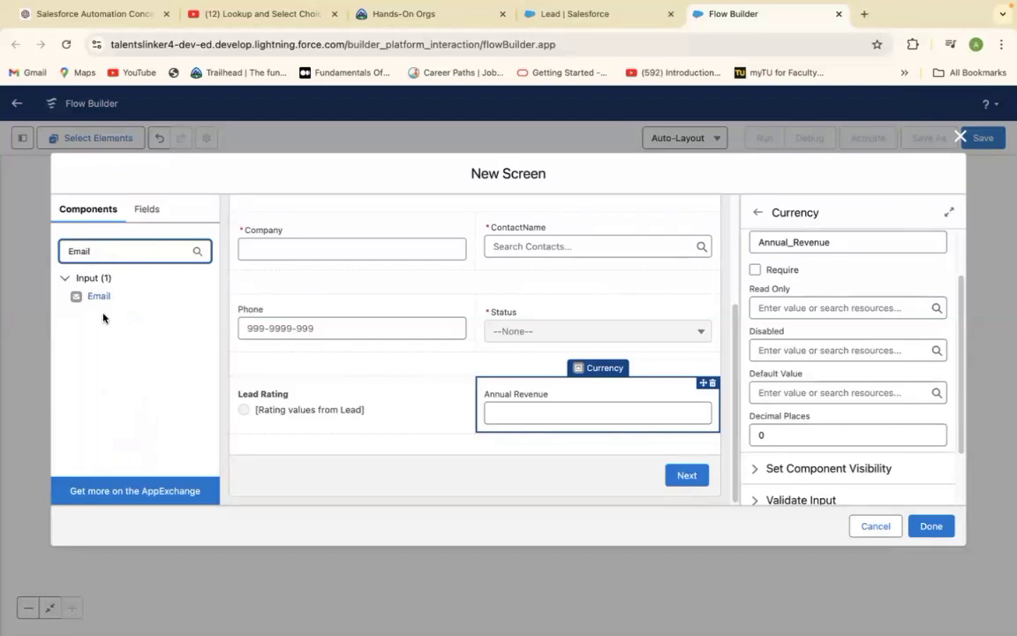
left_click(94, 300)
left_click_drag(94, 302, 363, 443)
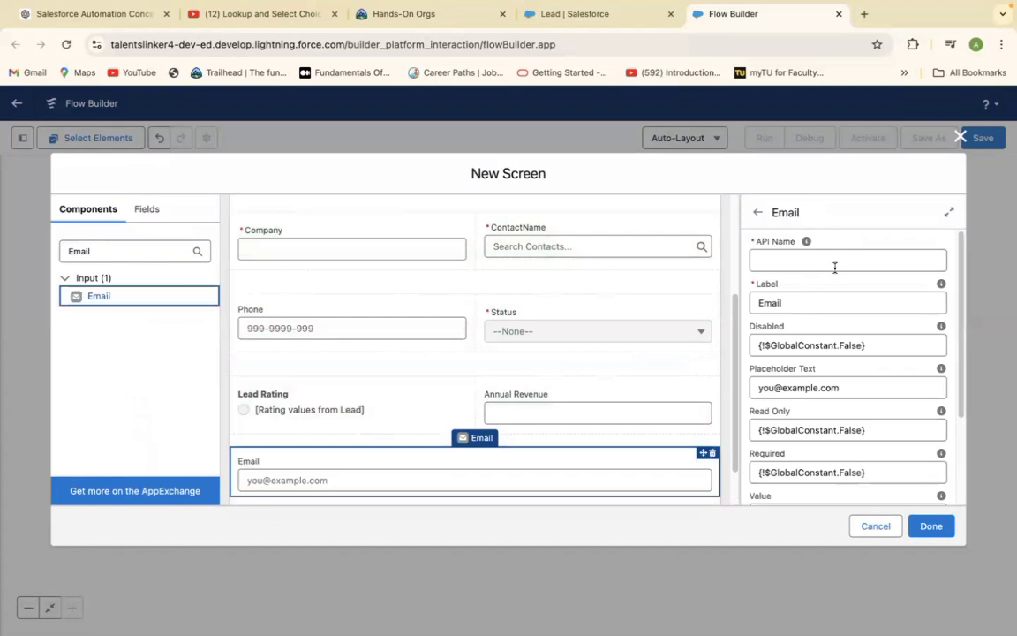
Step: Give the email field the API name Email and finish the Quick Lead Screen
left_click(810, 263)
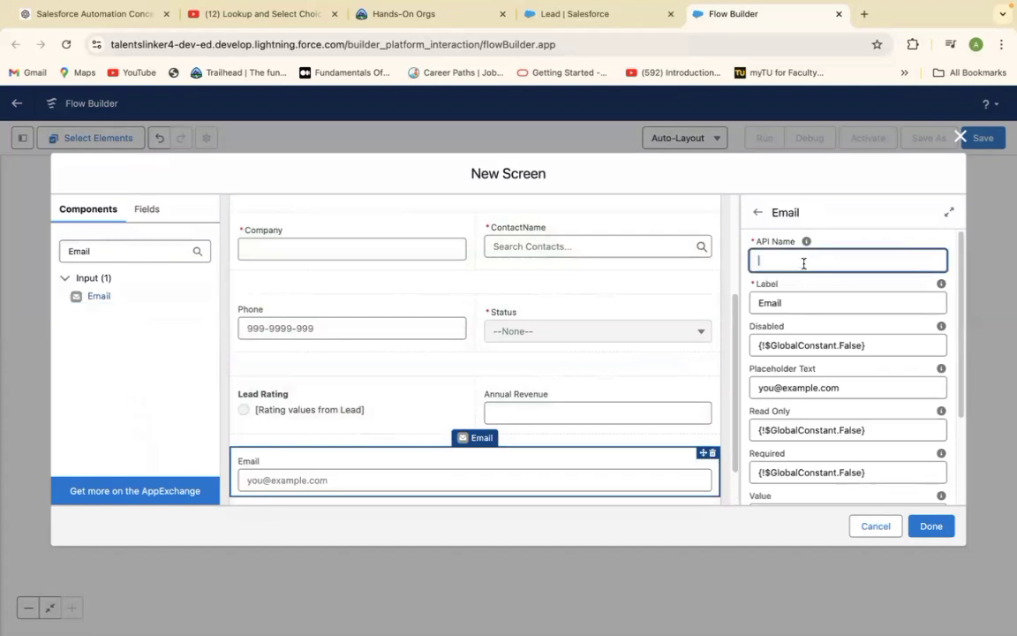
type("Email")
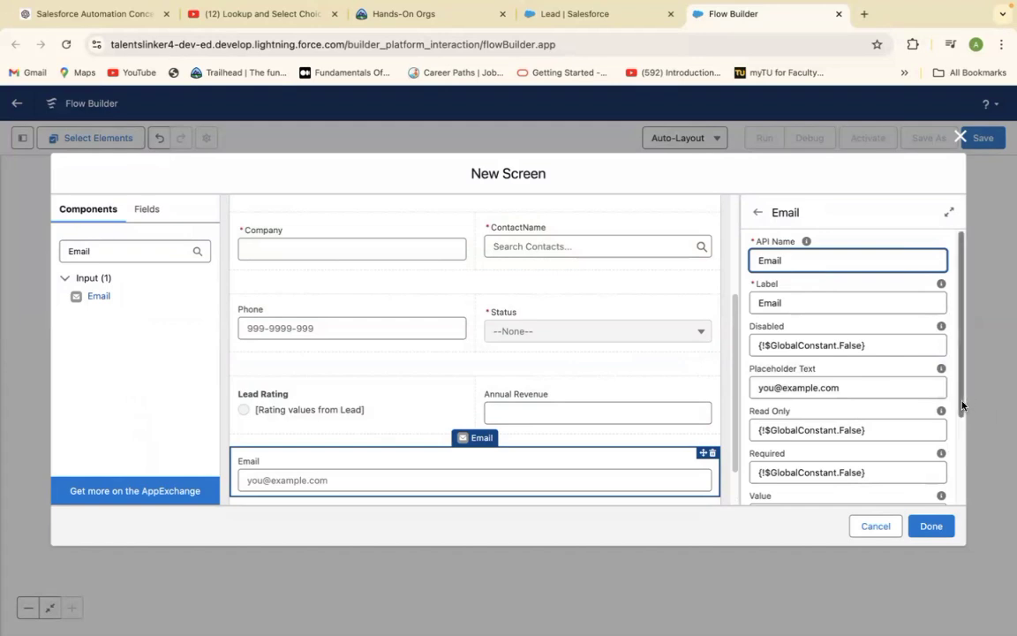
scroll(963, 409, "down", 3)
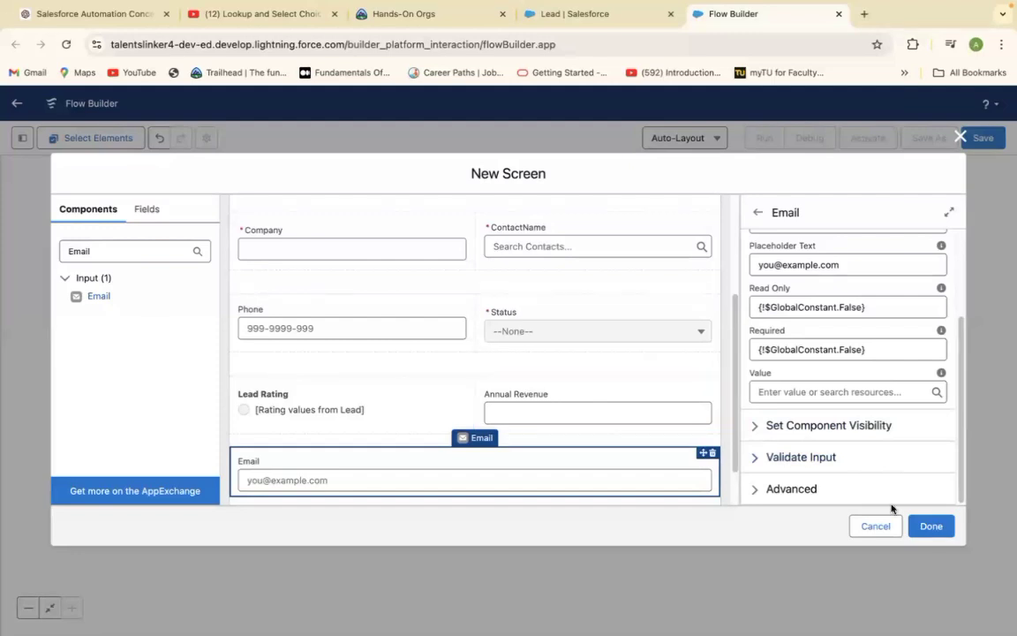
left_click(932, 527)
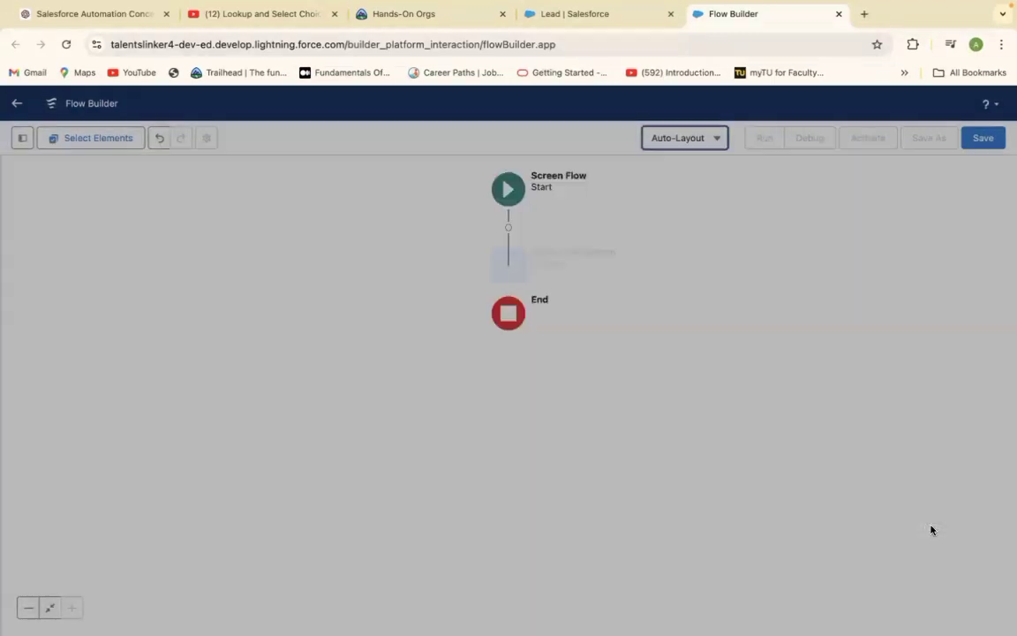
Step: Start saving the flow with the label Quick Lead Flow and its matching API name
left_click(985, 136)
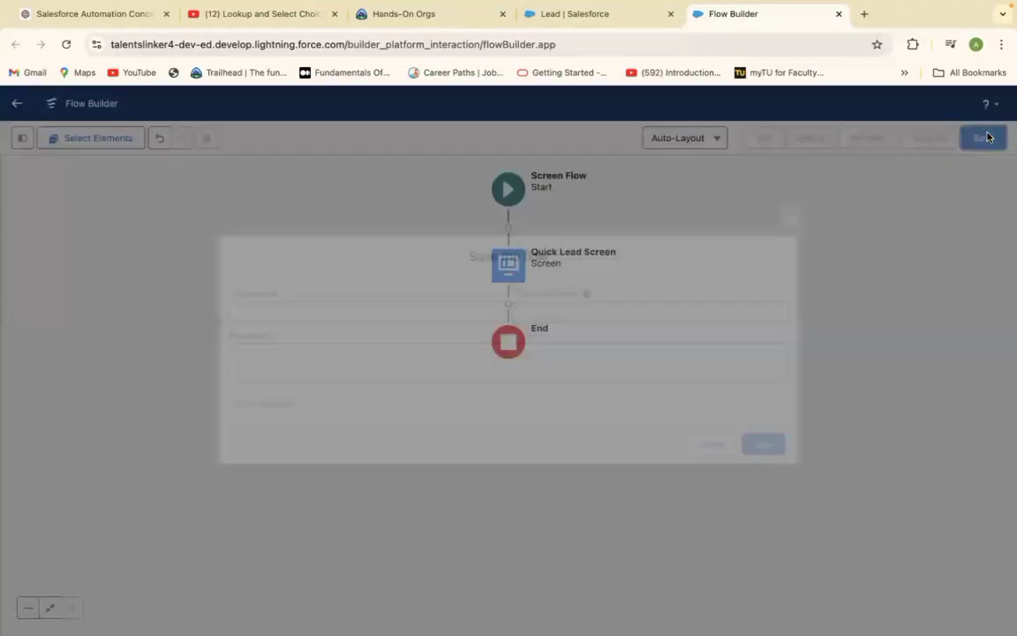
left_click(339, 310)
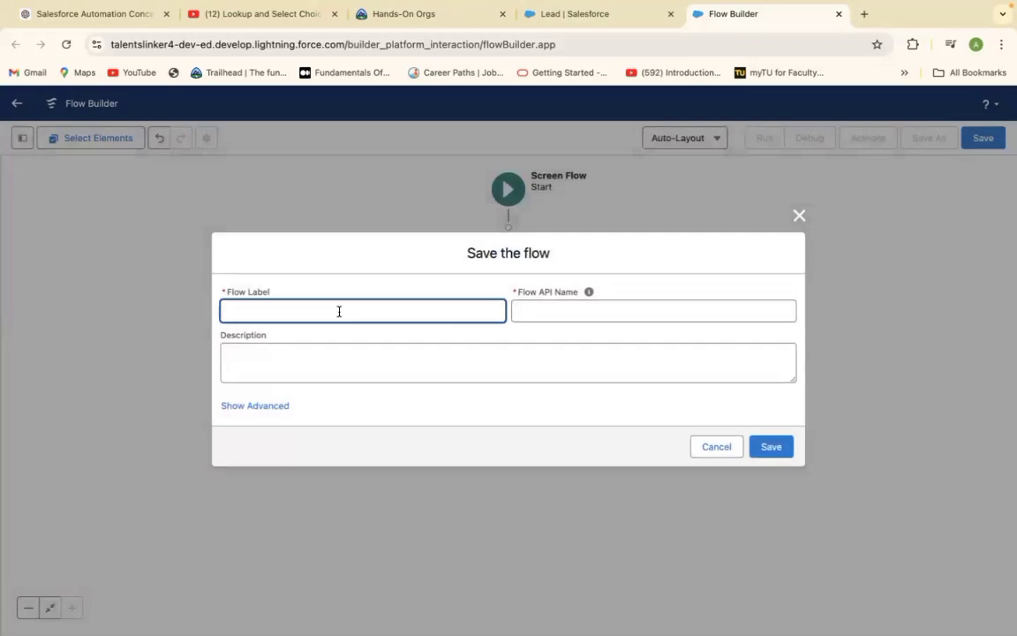
type("Quick Lead Flow")
left_click(608, 311)
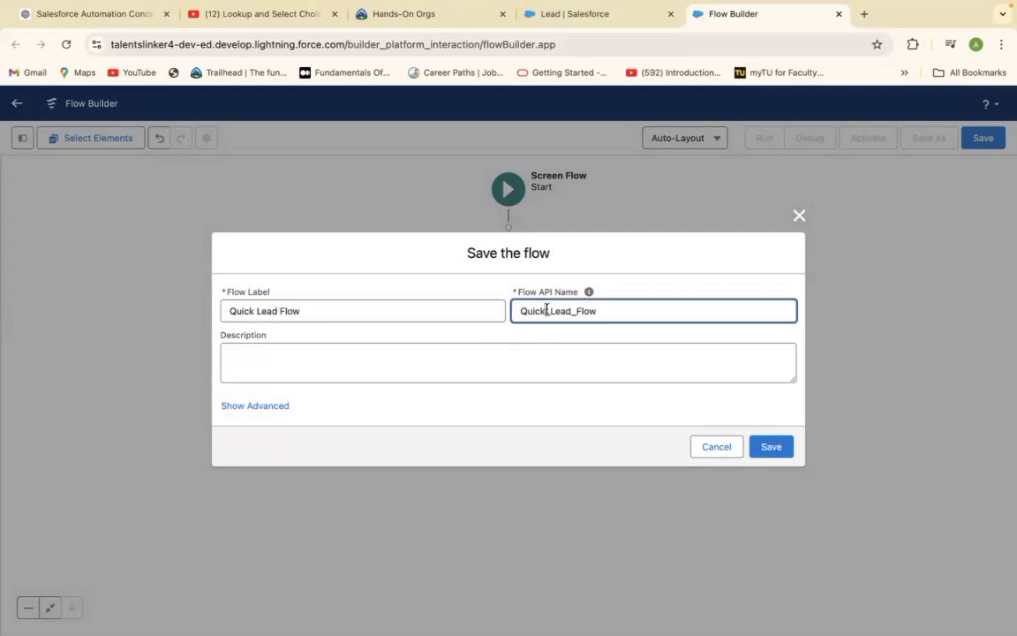
Step: Change the flow label to Quick Lead Screen Flow, regenerate the API name as Quick_Lead_Screen_Flow, and save the flow
left_click(280, 311)
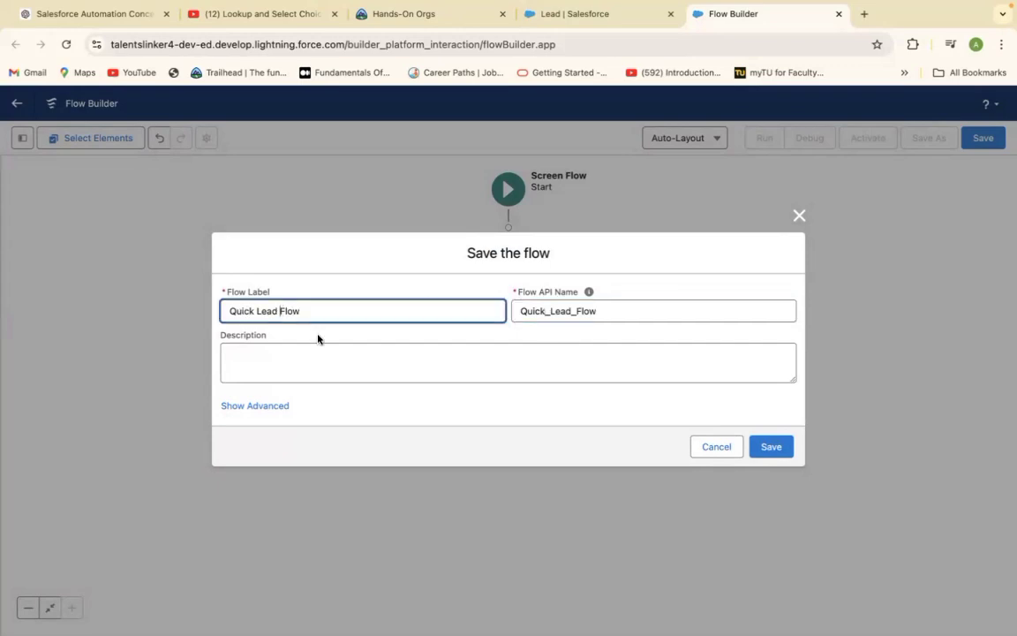
left_click(607, 312)
key("BackSpace")
key("BackSpace")
key("BackSpace")
key("BackSpace")
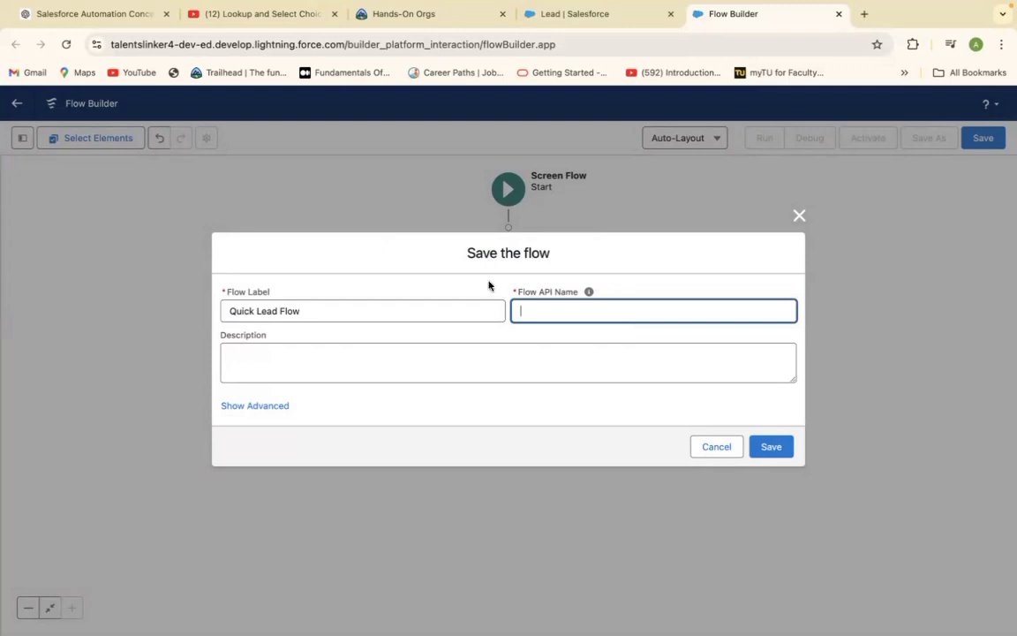
left_click(279, 312)
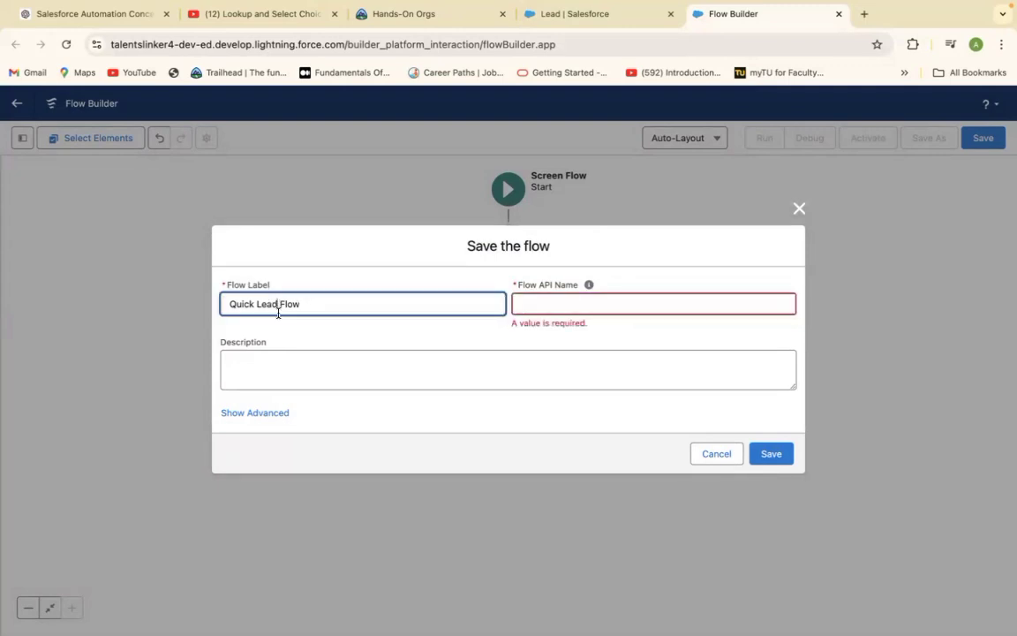
left_click(279, 303)
type("Screen")
left_click(534, 304)
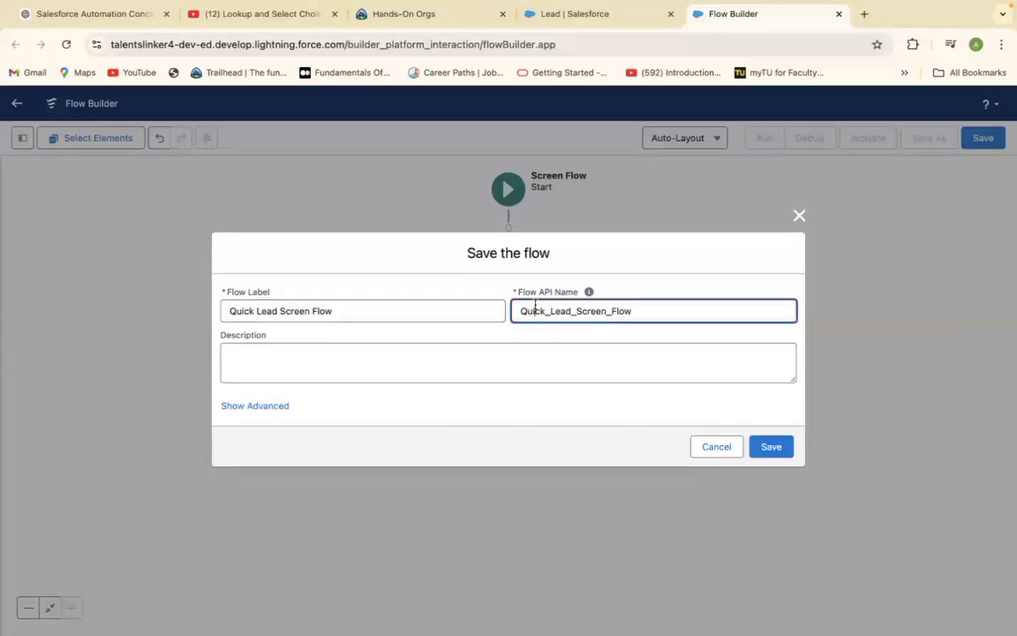
left_click(772, 447)
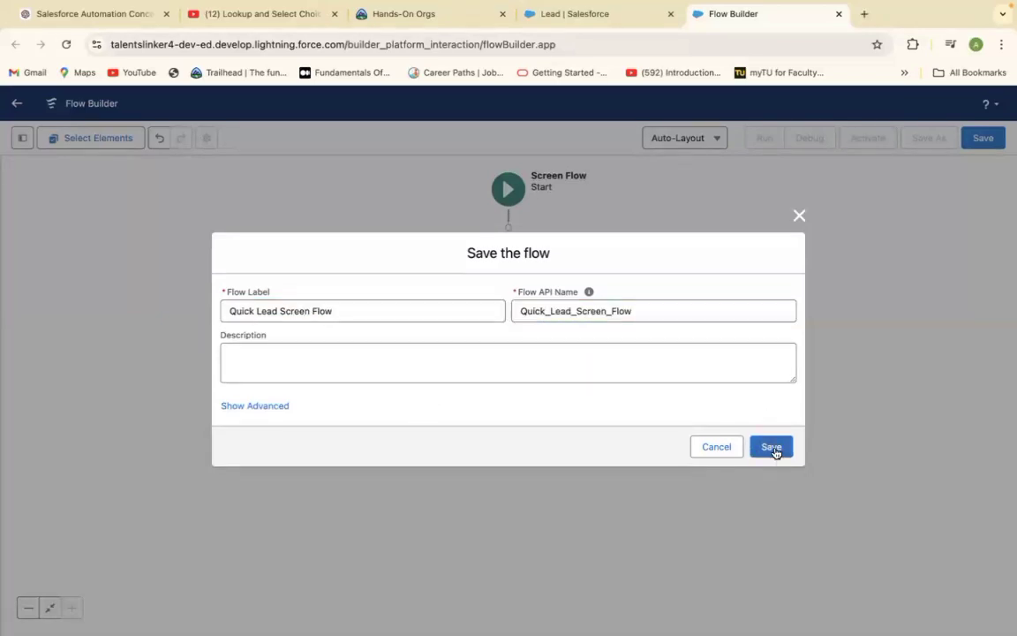
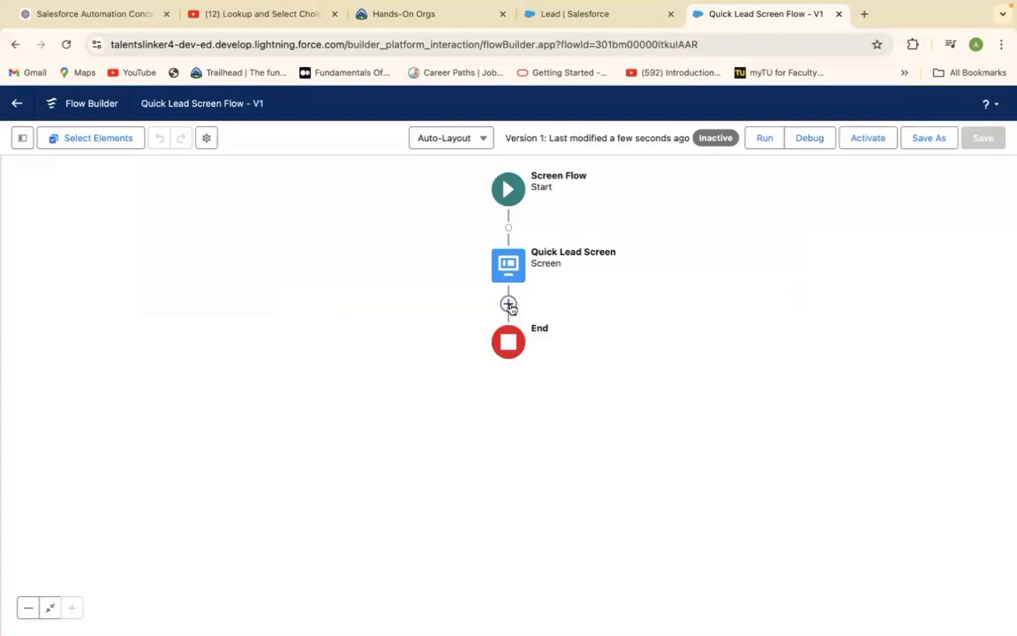
Step: Open the debug options for the saved Quick Lead Screen Flow
left_click(508, 305)
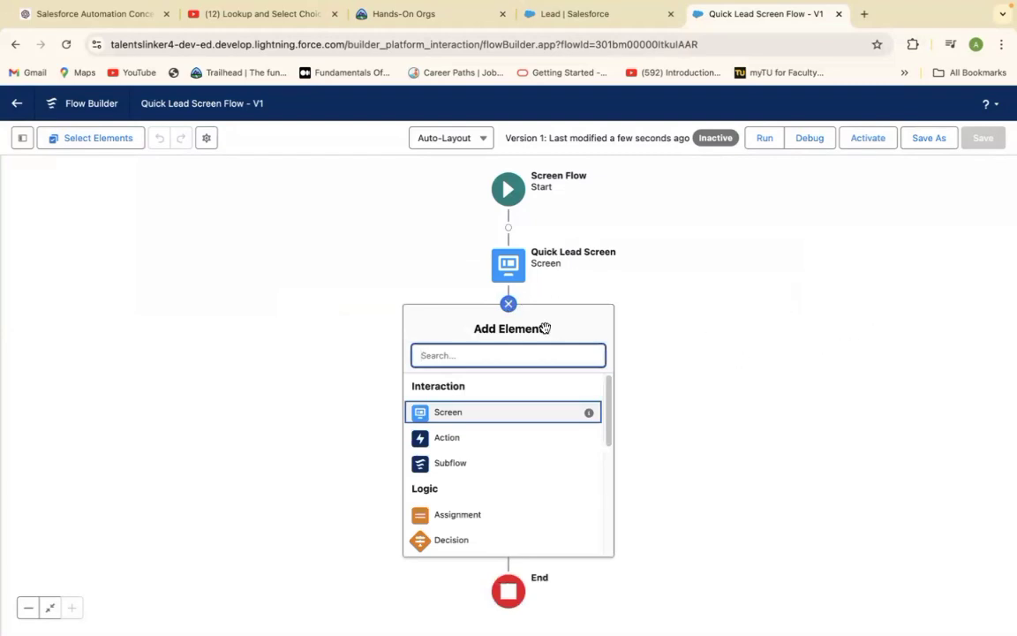
left_click(509, 304)
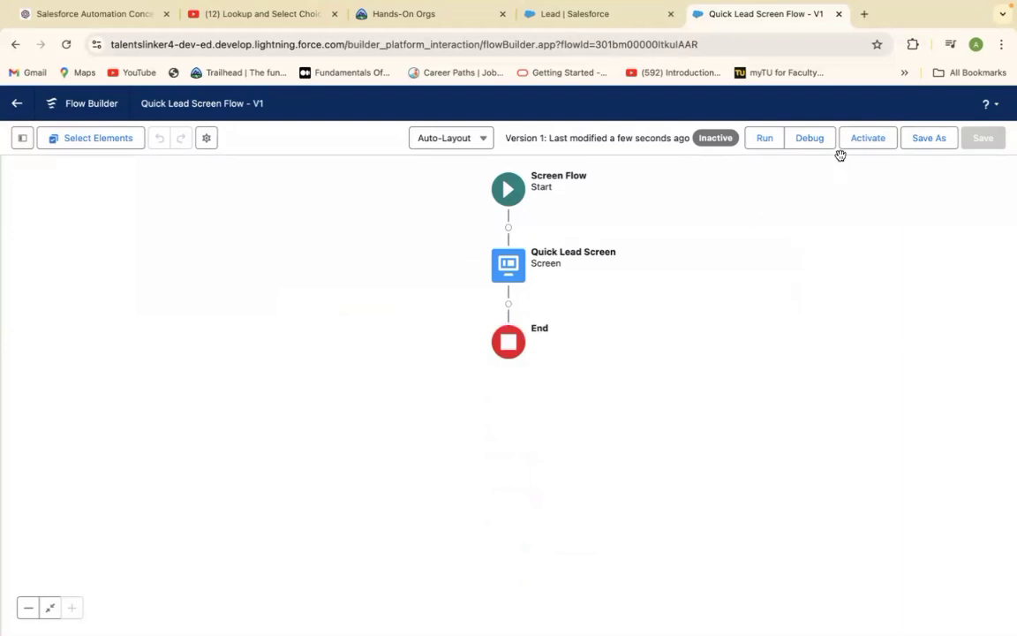
left_click(811, 139)
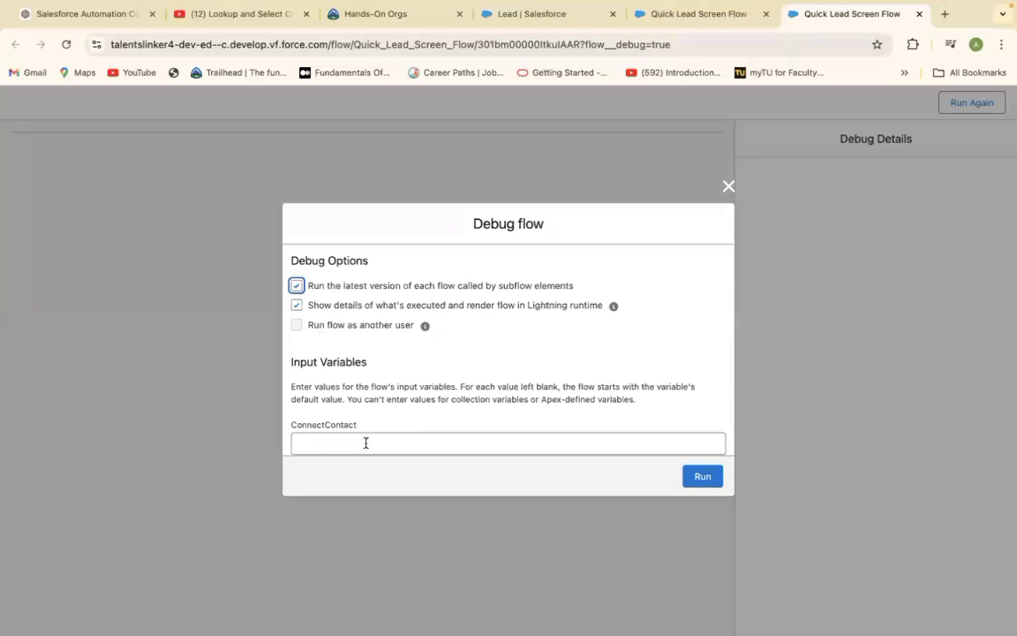
Step: Open the recently viewed contact in the Sales app and copy its record ID from the page address
left_click(550, 16)
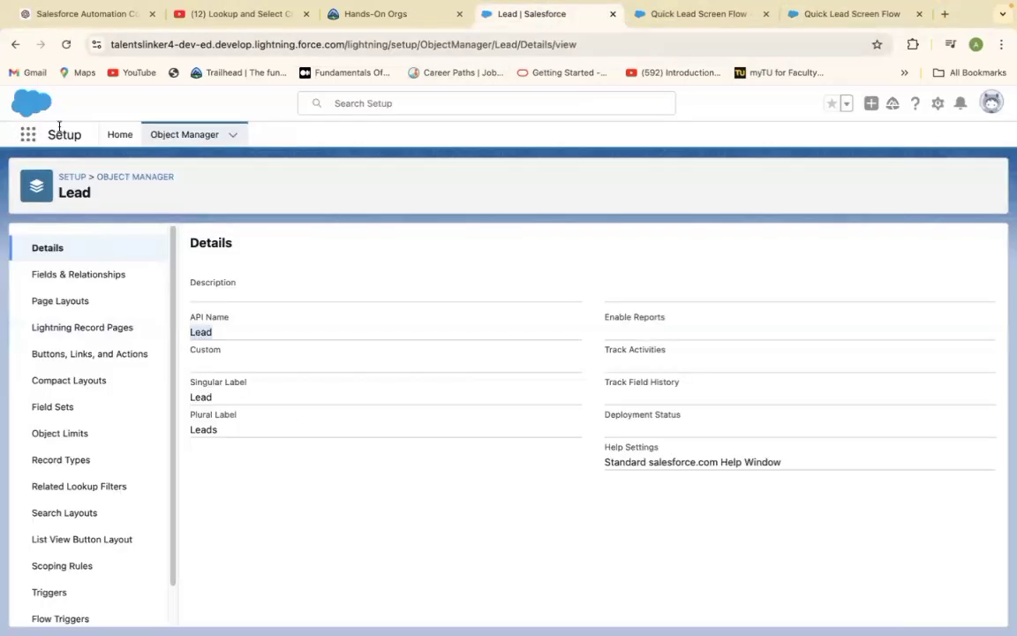
left_click(27, 134)
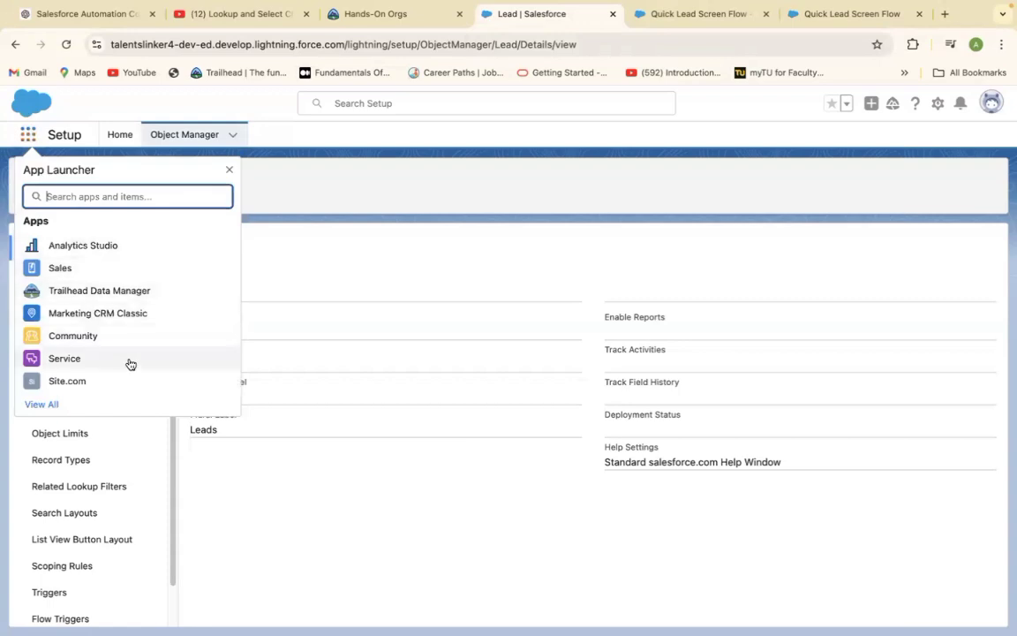
left_click(58, 273)
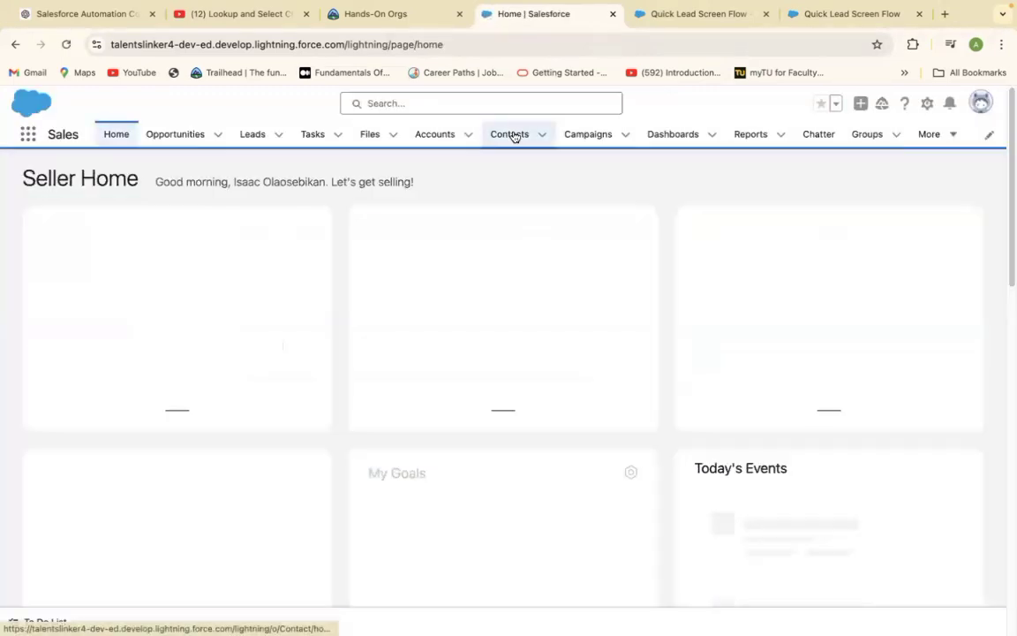
left_click(511, 140)
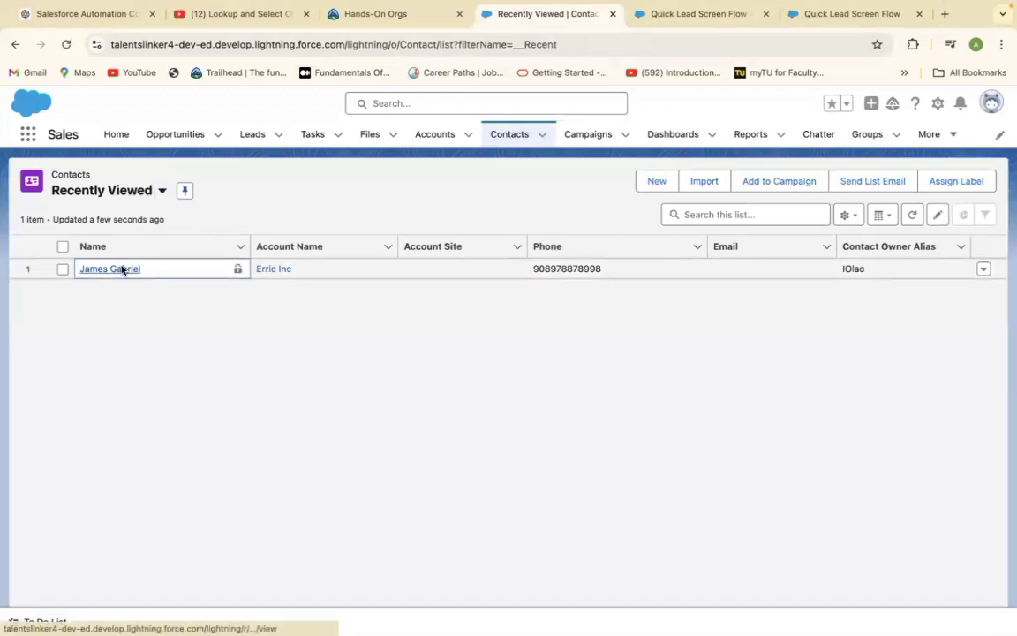
left_click(121, 269)
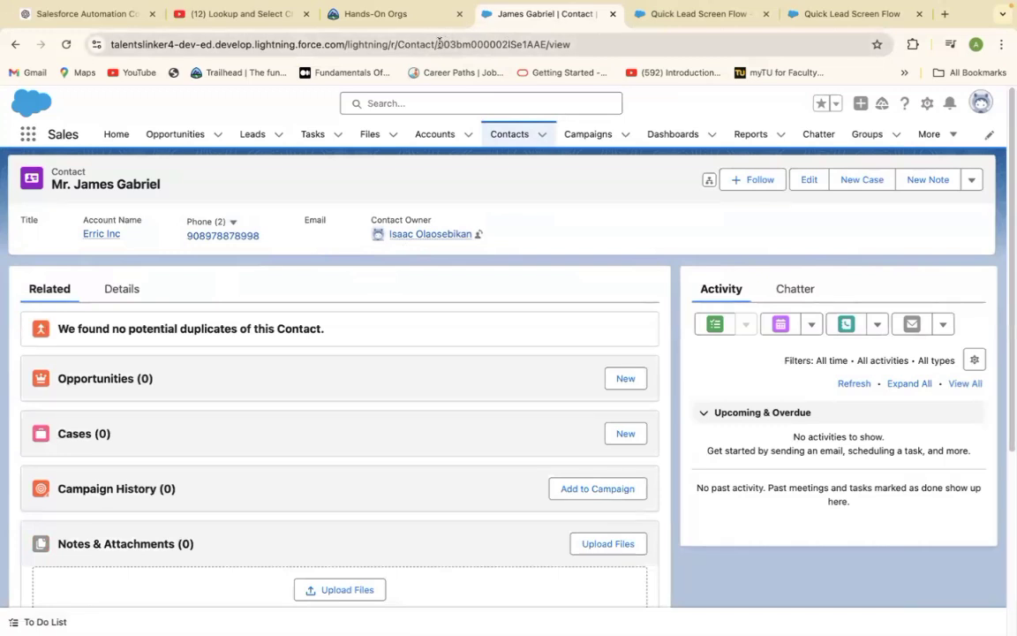
left_click_drag(438, 44, 546, 46)
key("ctrl+c")
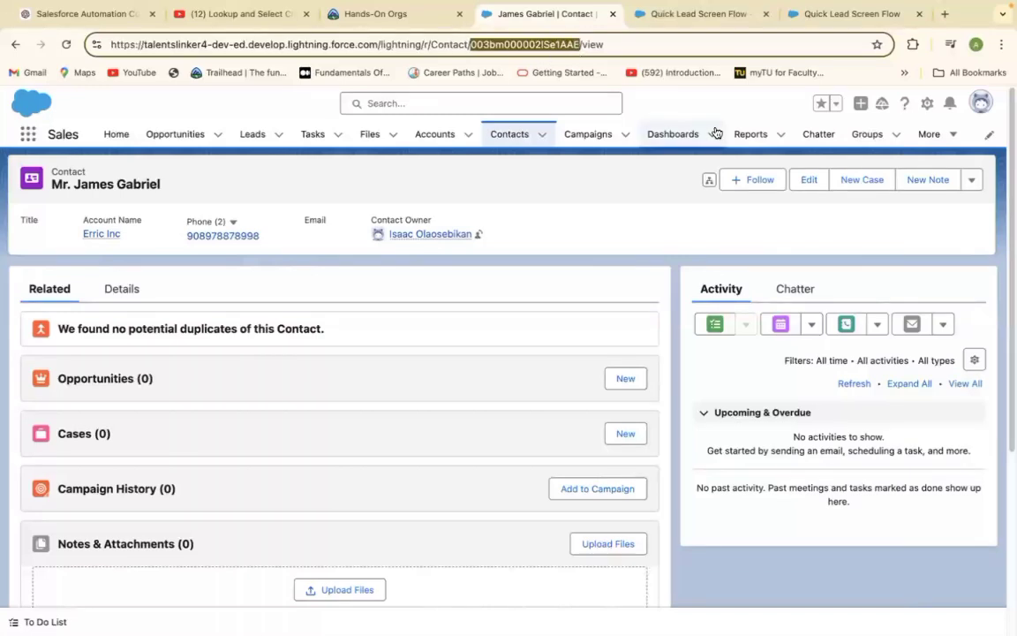
Step: Return to the flow's debug page, paste the contact's record ID as the ConnectContact input variable, and run the flow
left_click(712, 15)
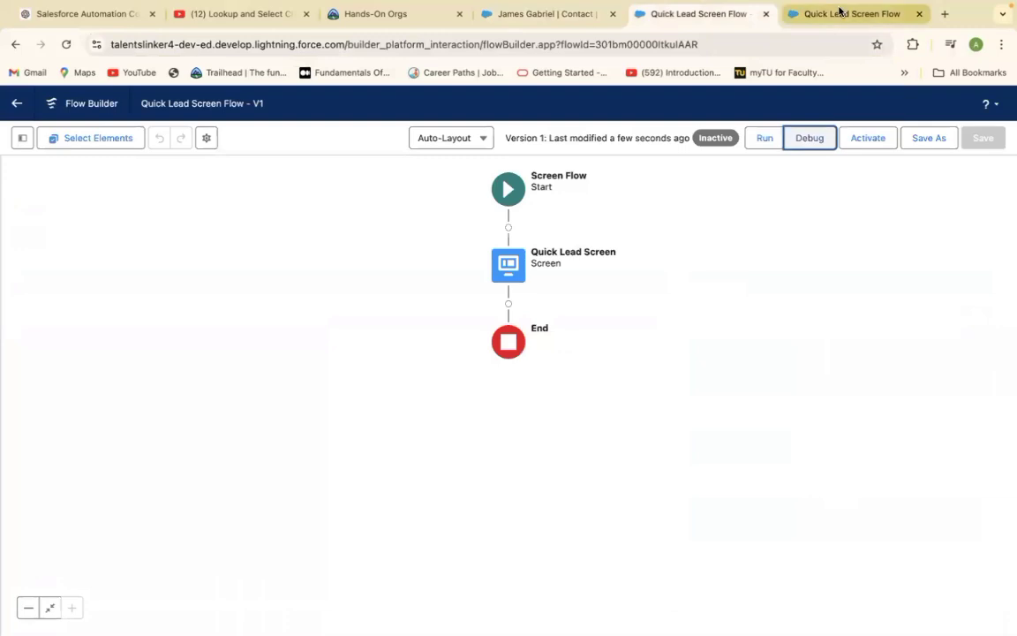
left_click(839, 13)
left_click(336, 446)
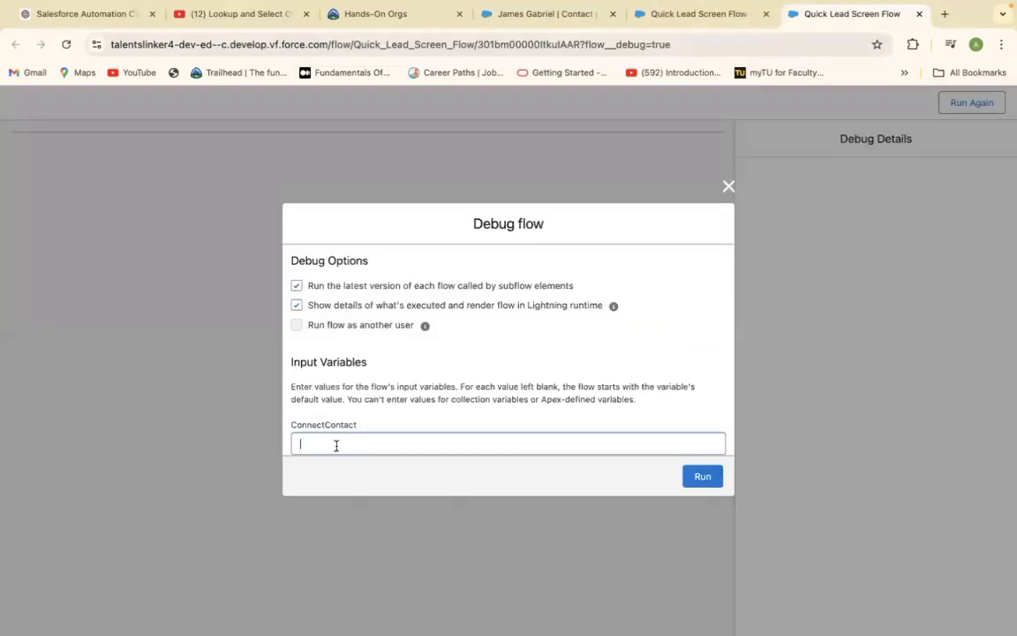
key("ctrl+v")
left_click(704, 477)
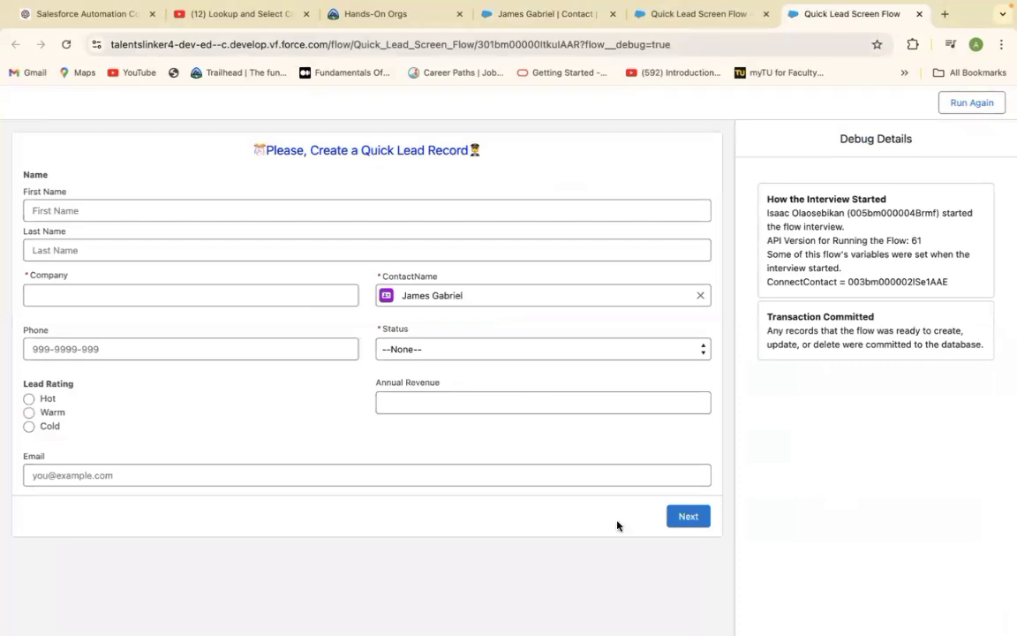
Step: Return to the flow canvas and add a Create Records element labelled Create Quick Lead Record after the Quick Lead Screen
left_click(698, 13)
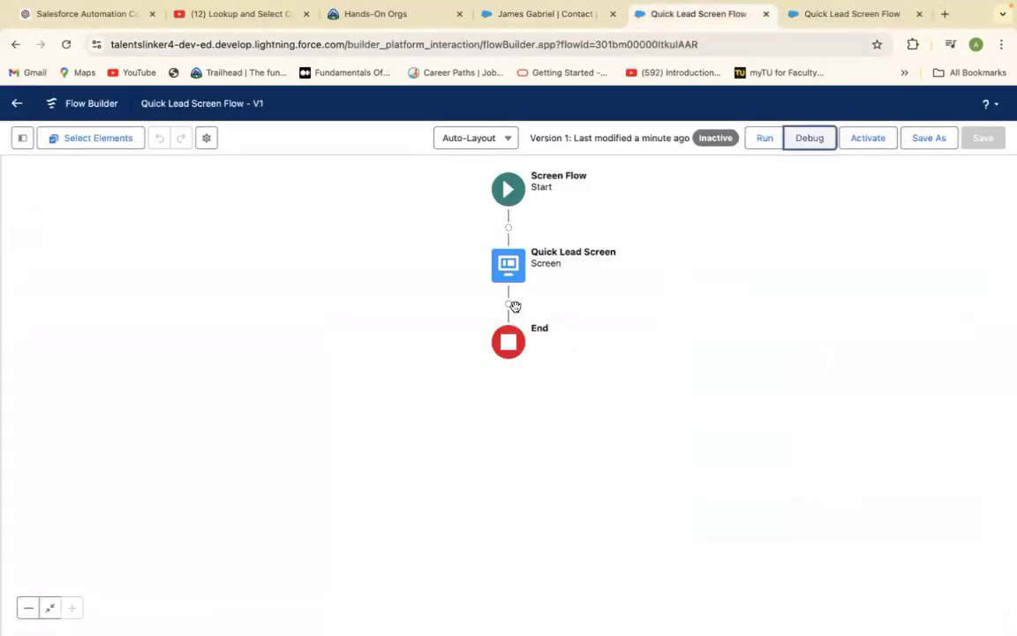
left_click(509, 304)
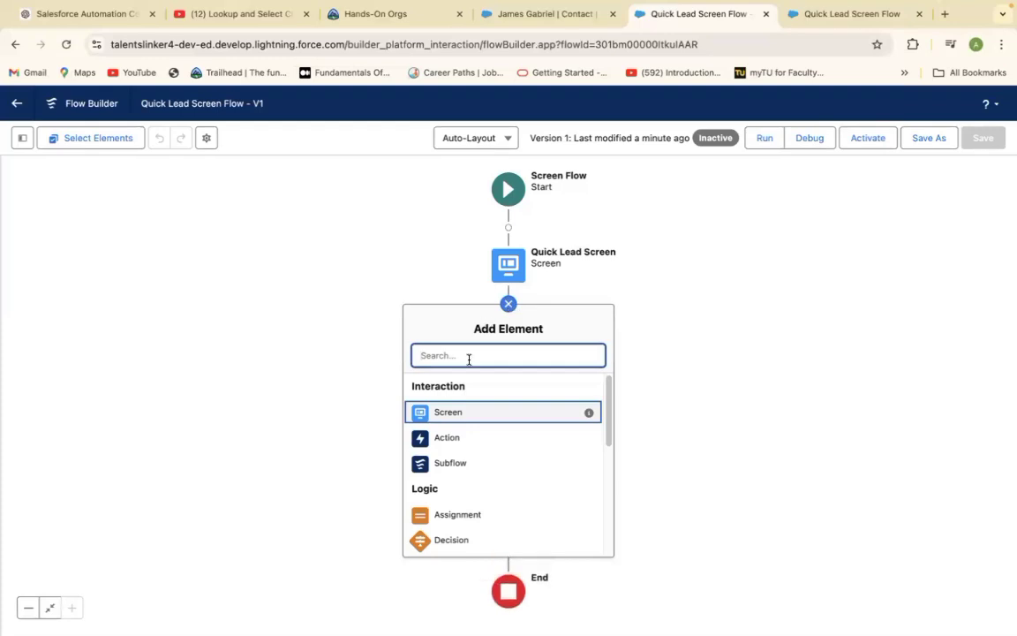
left_click_drag(608, 438, 612, 487)
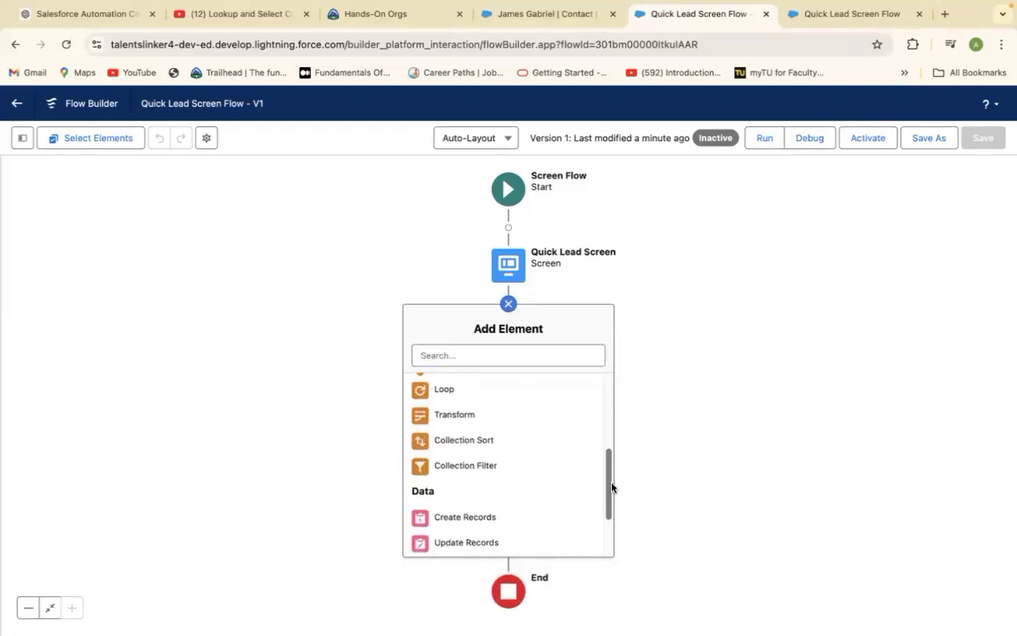
left_click(467, 519)
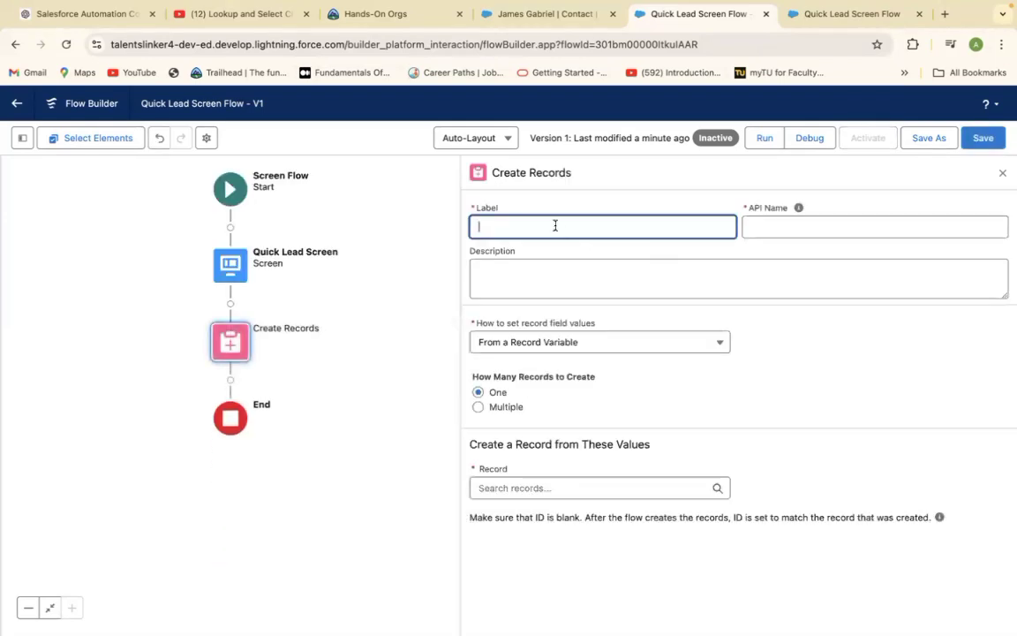
type("Create Quick Lead Record")
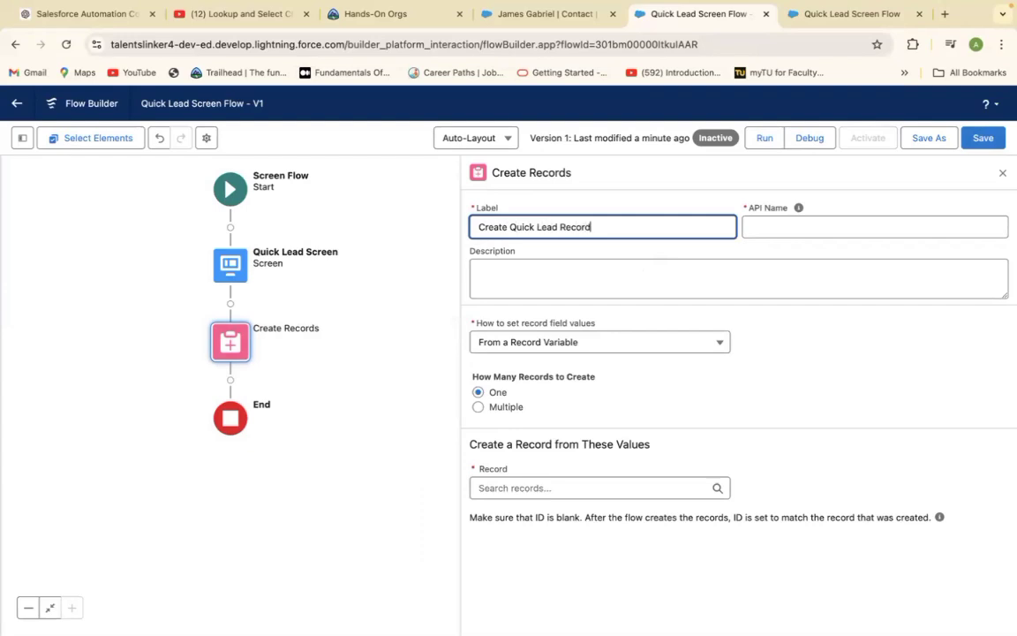
left_click(775, 222)
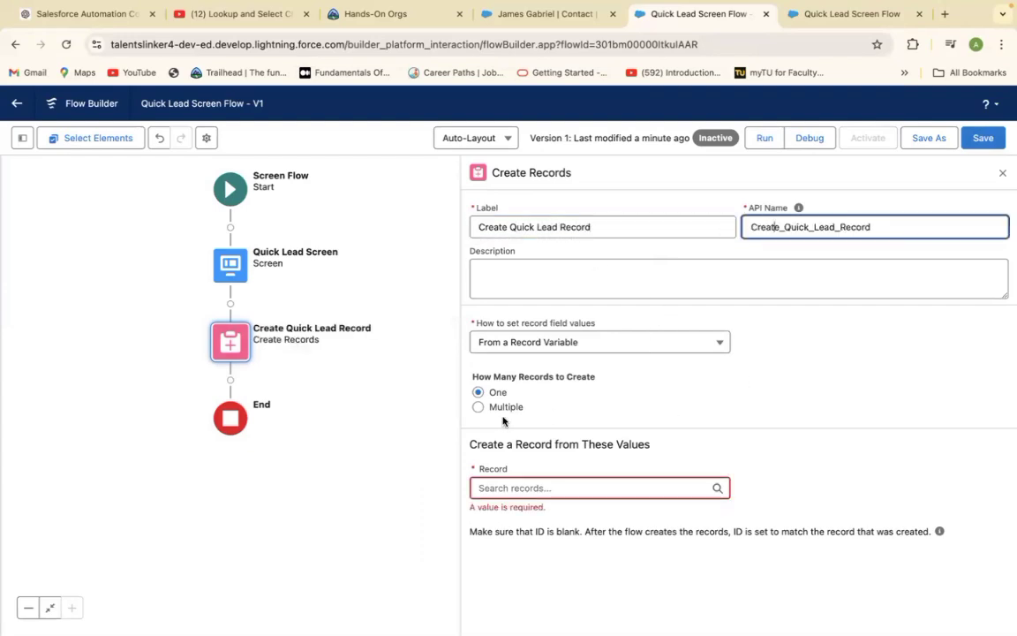
Step: Set the Create Records element to take its field values manually and choose Lead as the object
left_click(545, 343)
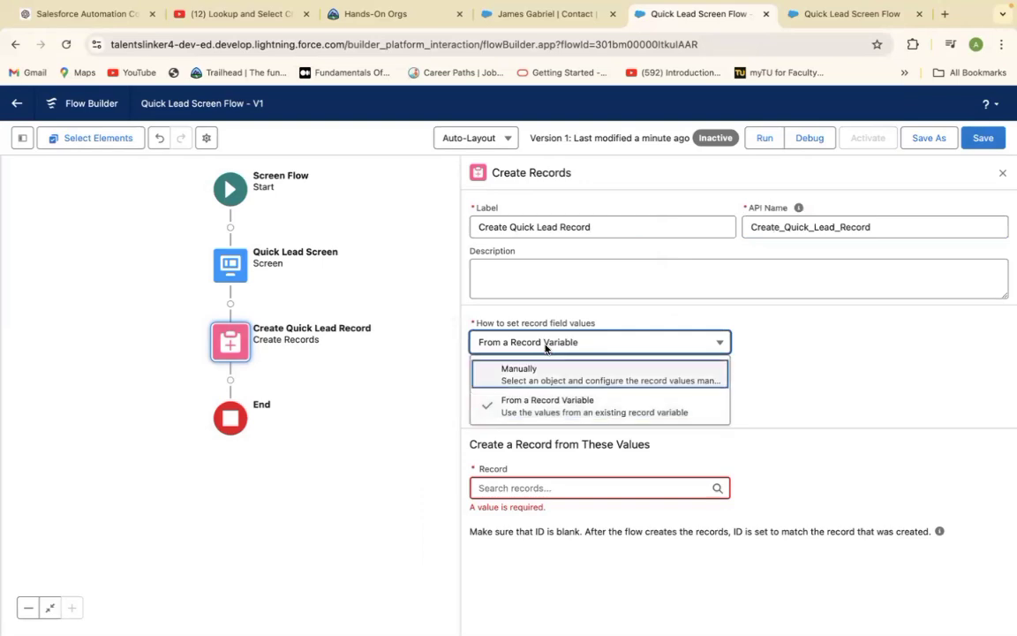
left_click(545, 370)
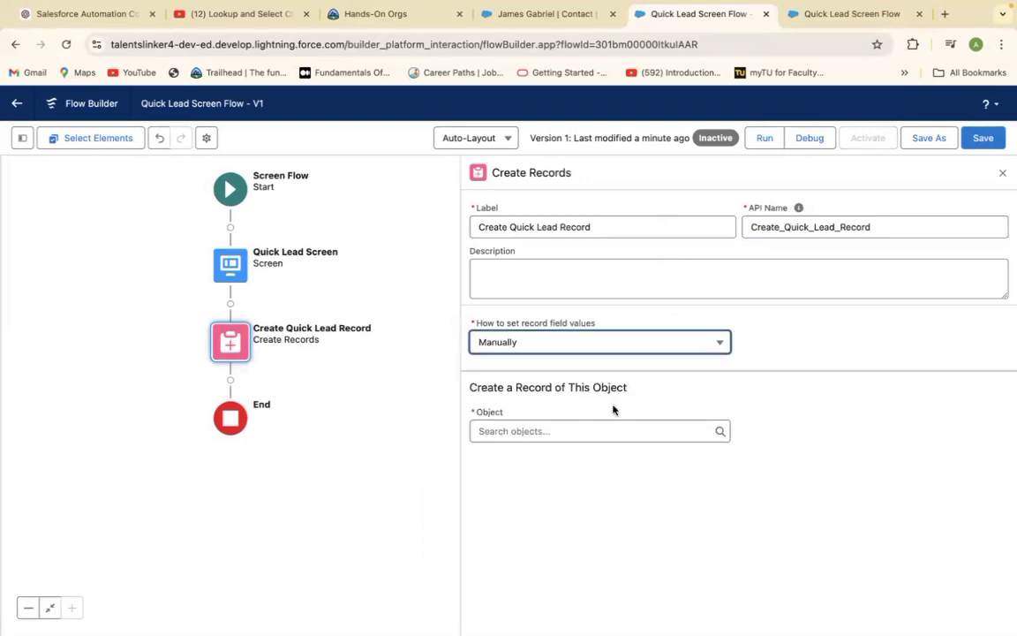
left_click(554, 431)
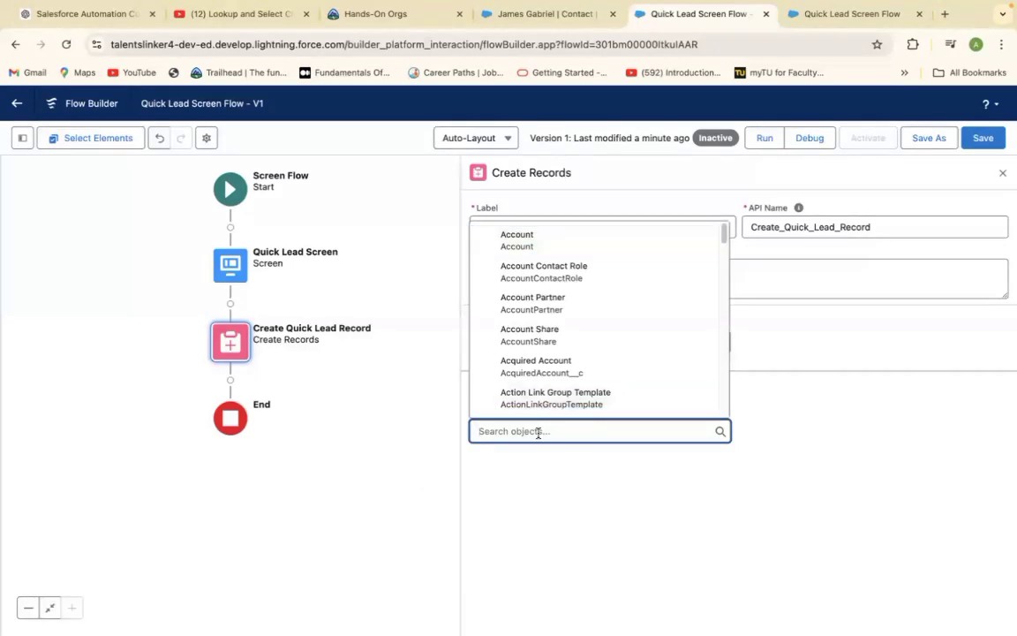
type("Lead")
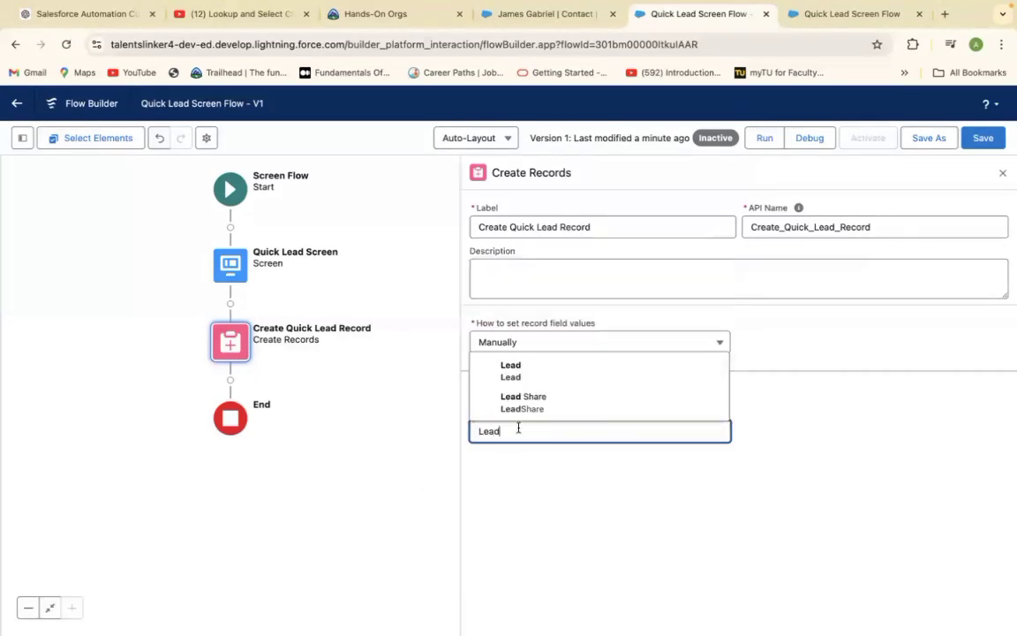
left_click(503, 376)
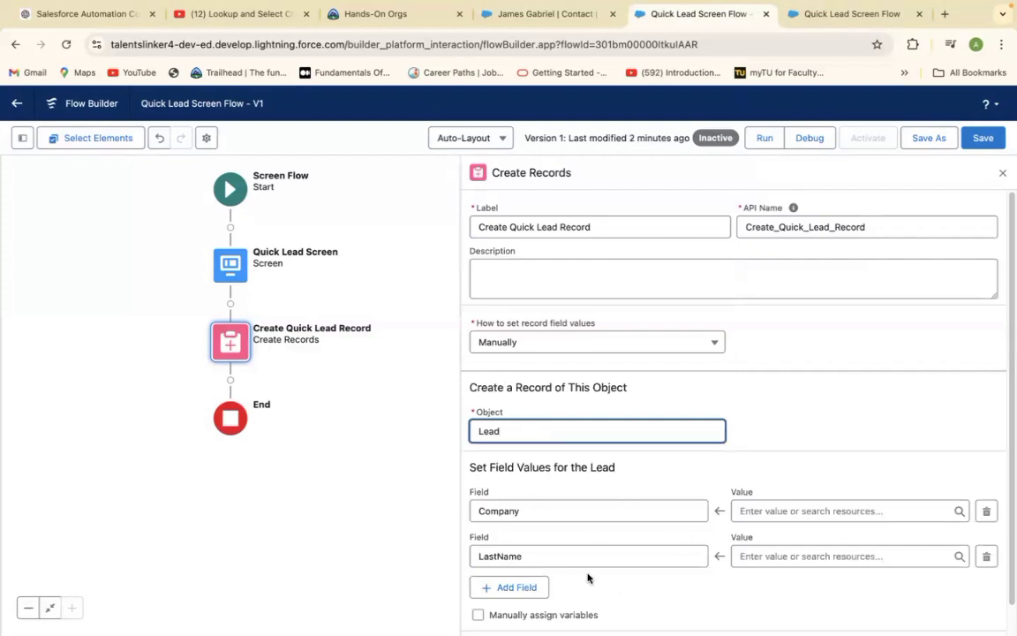
Step: Add a third row to the lead's field values and assign it the FirstName field
left_click(517, 586)
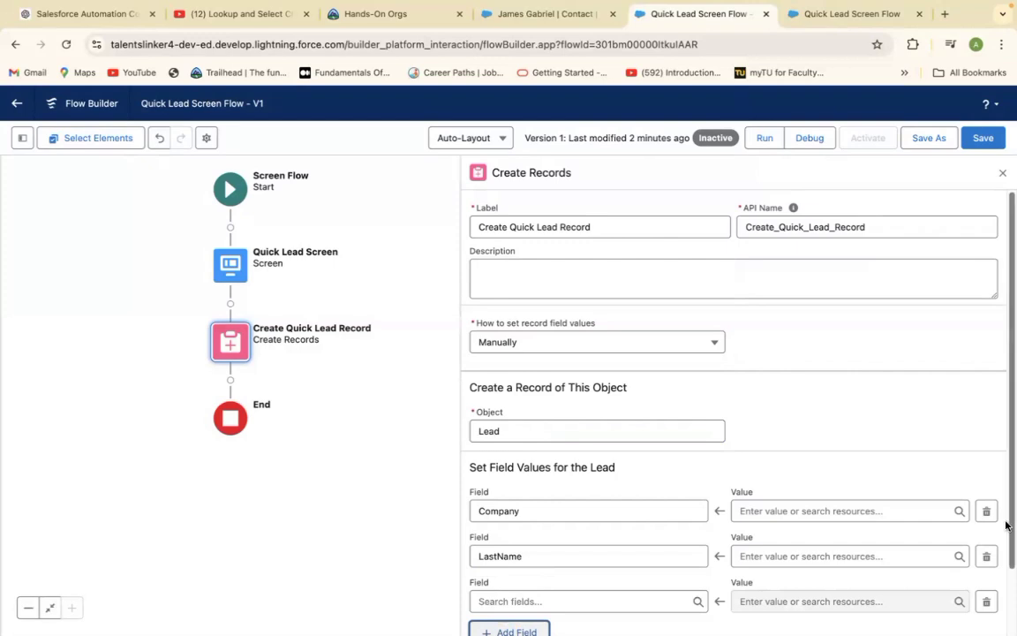
scroll(1009, 526, "down", 2)
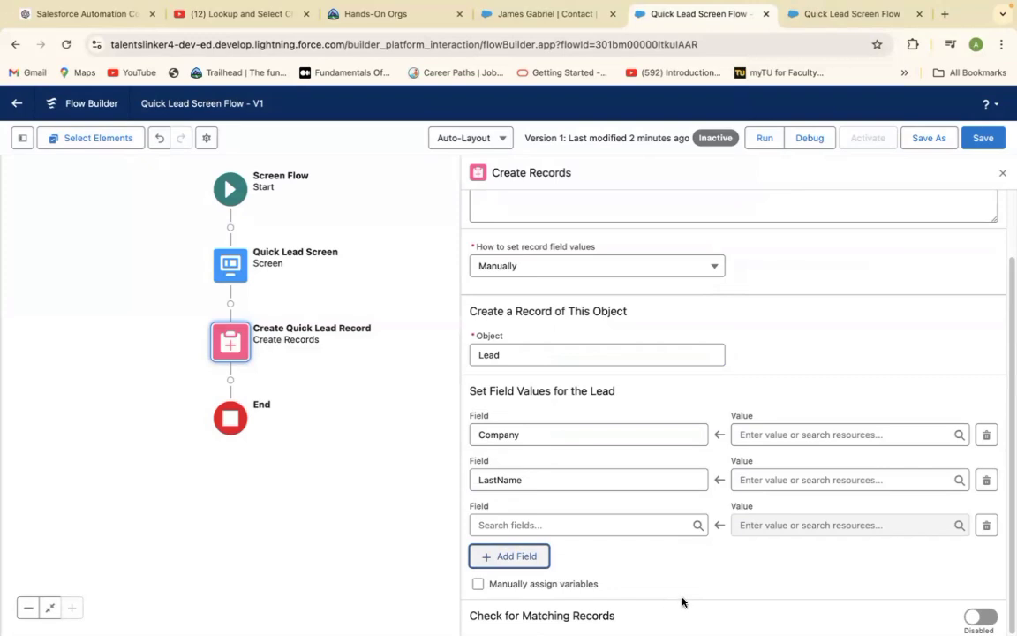
left_click(505, 525)
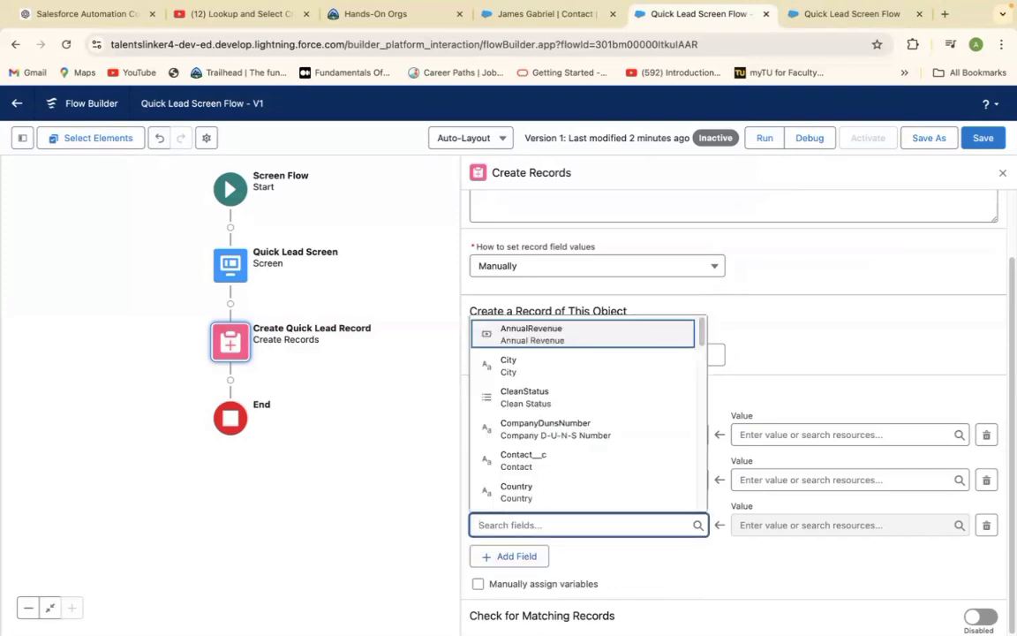
type("Firs")
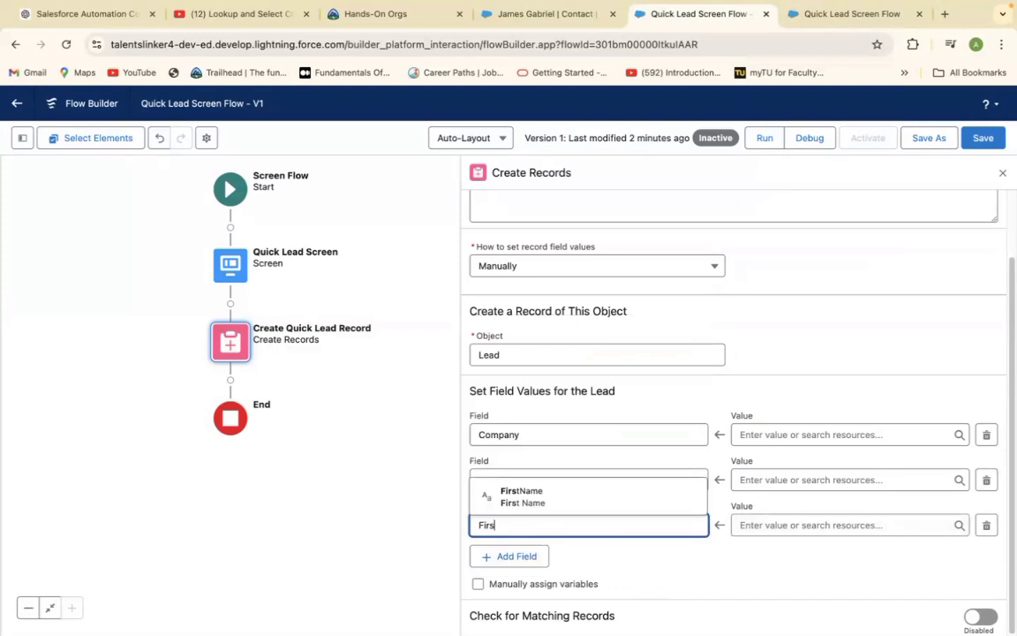
type("yt")
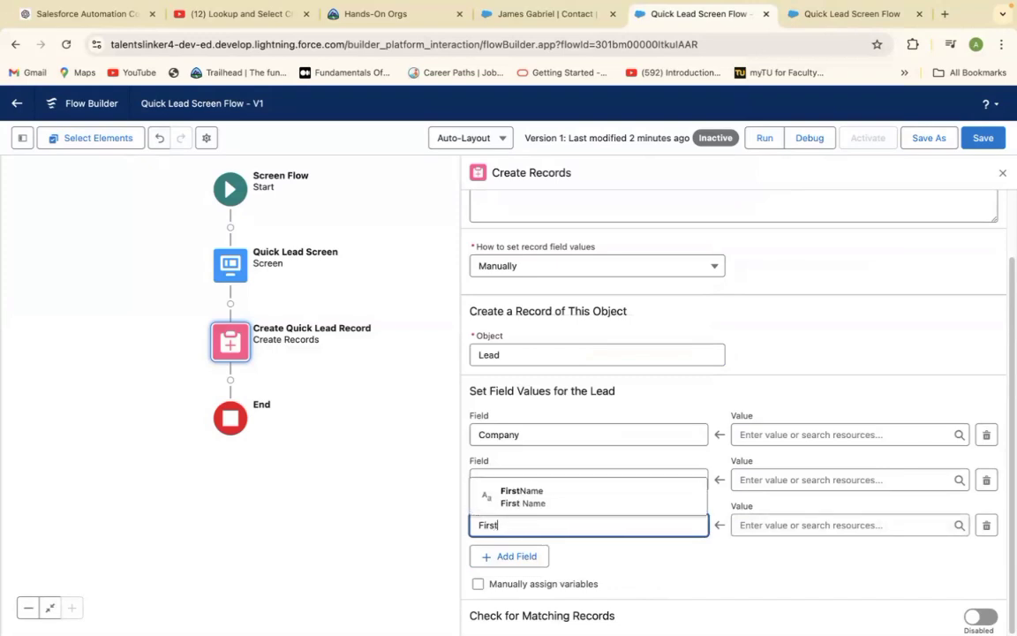
left_click(486, 495)
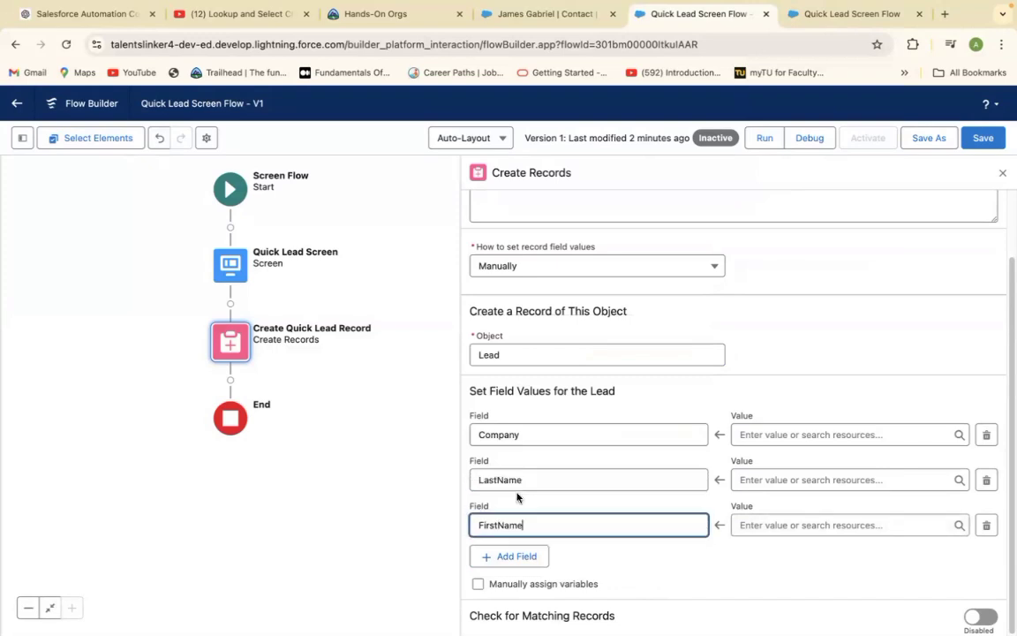
Step: Add a fourth row to the lead's field values and assign it the Phone field
left_click(522, 557)
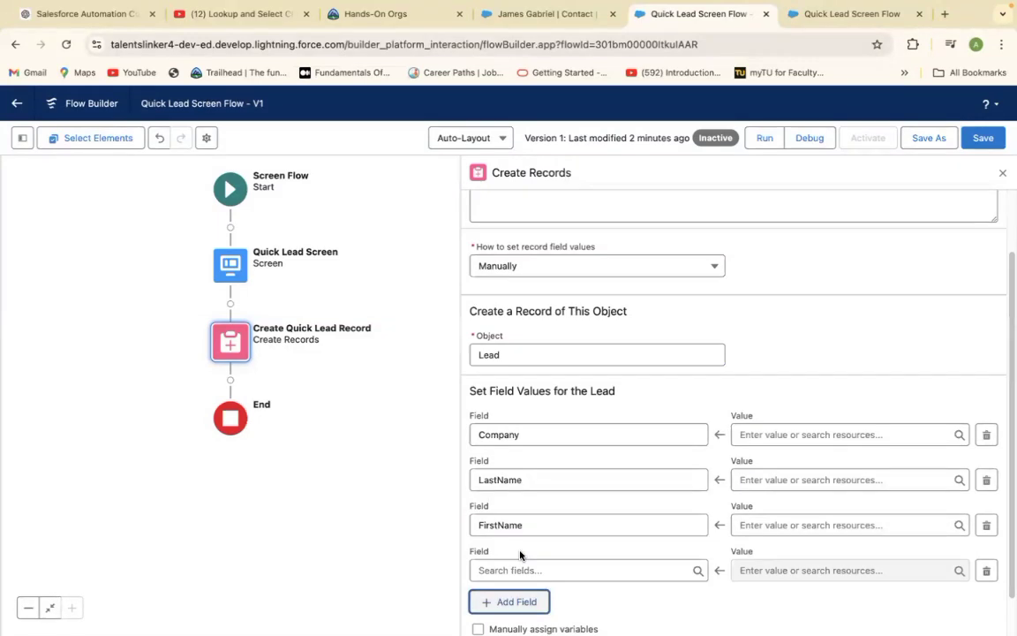
left_click(505, 570)
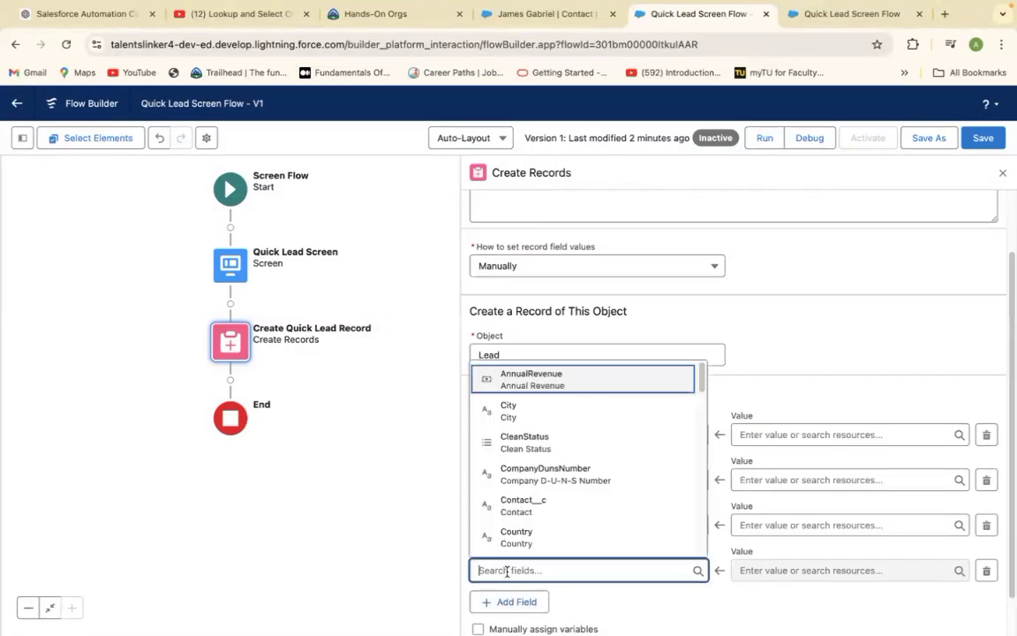
type("Ph")
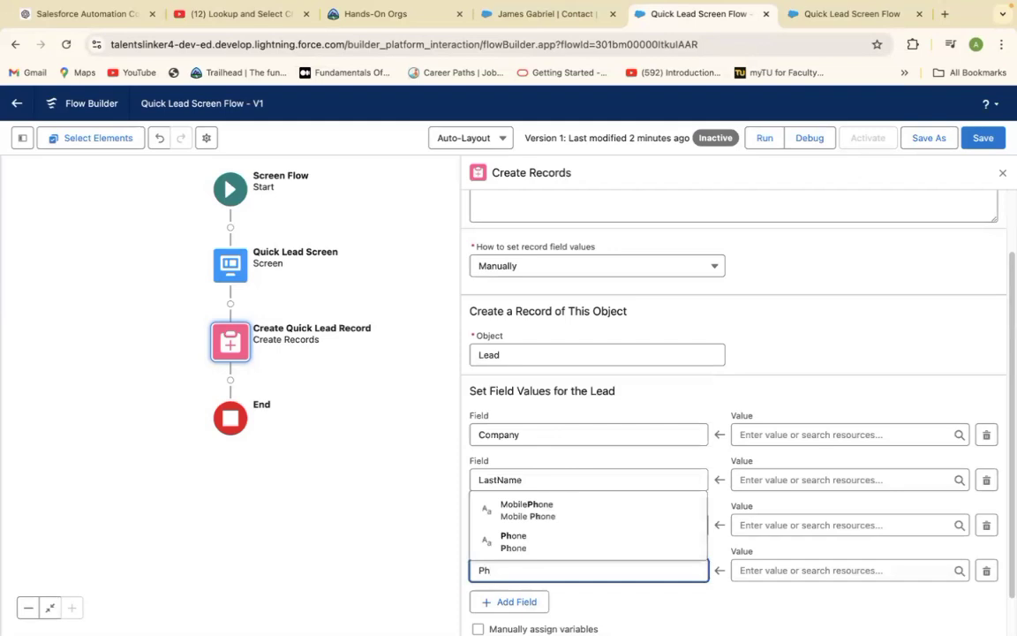
left_click(525, 544)
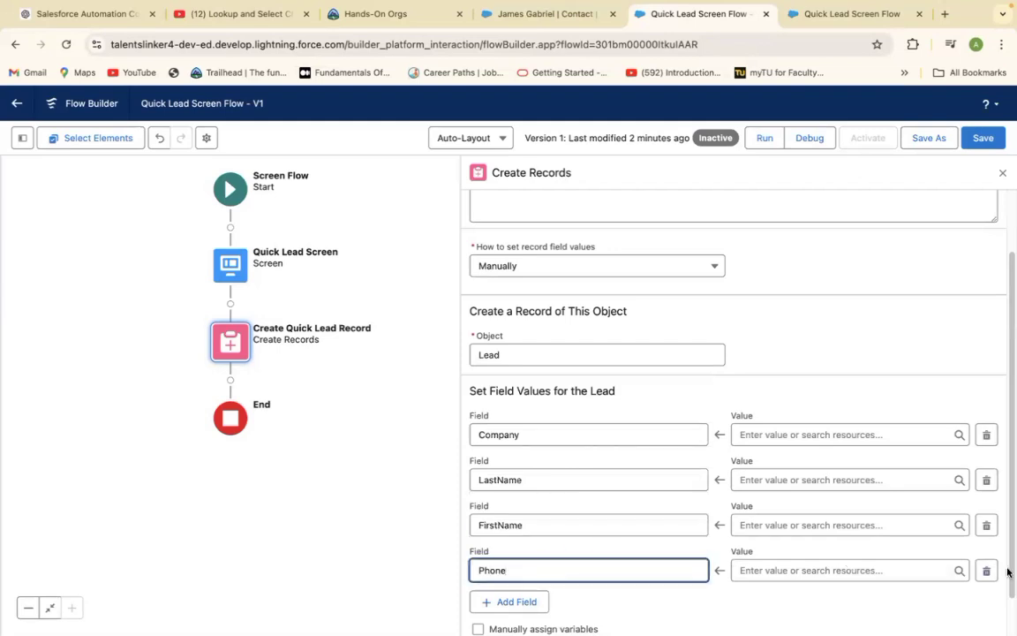
Step: Add a fifth row to the lead's field values and search the lead fields for "Con"
scroll(1008, 566, "down", 2)
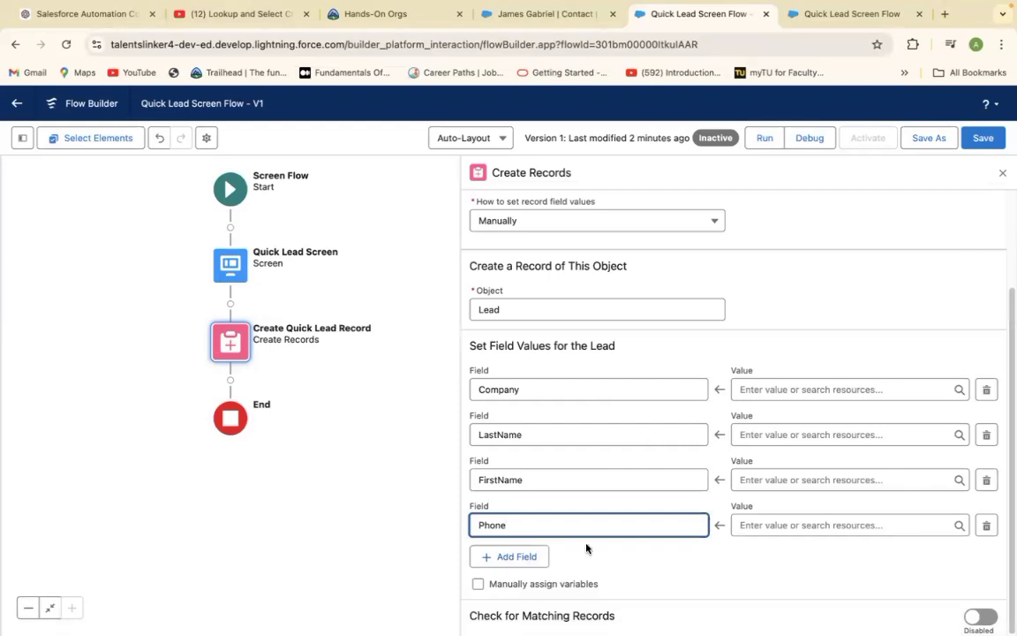
left_click(512, 559)
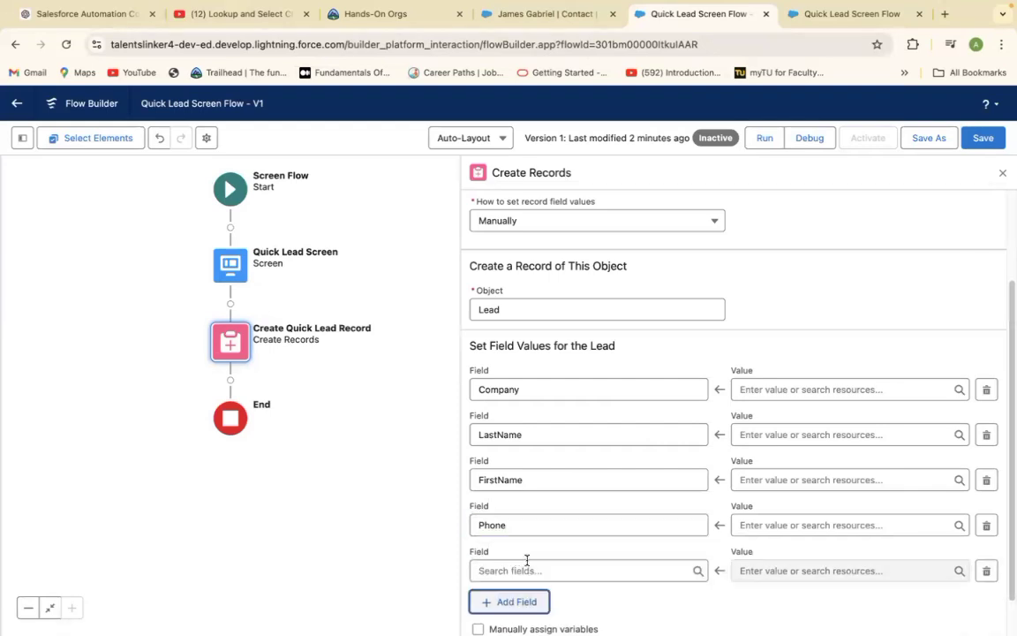
left_click(519, 570)
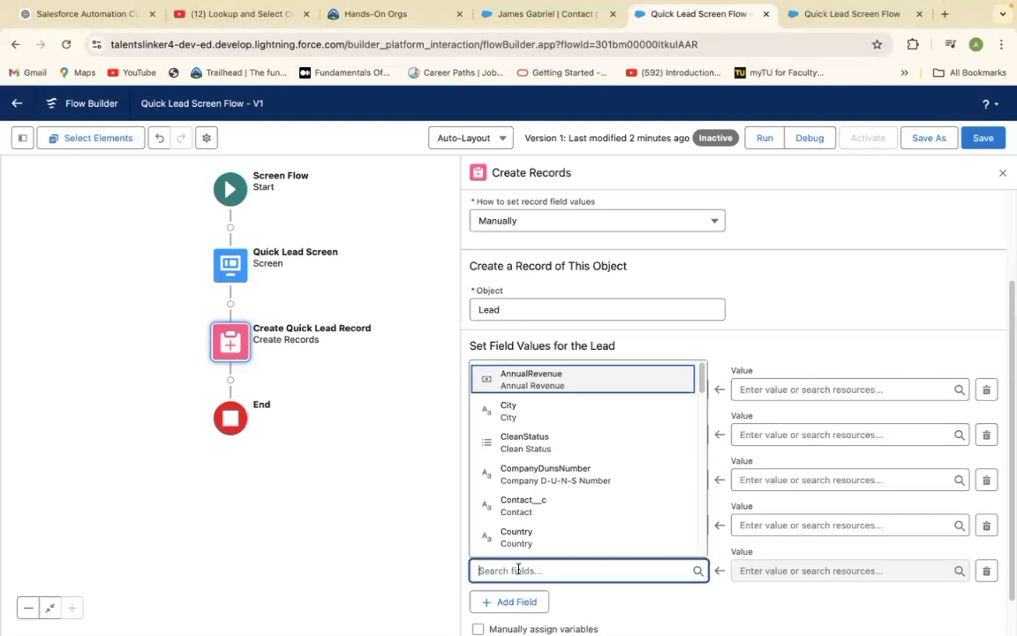
type("L")
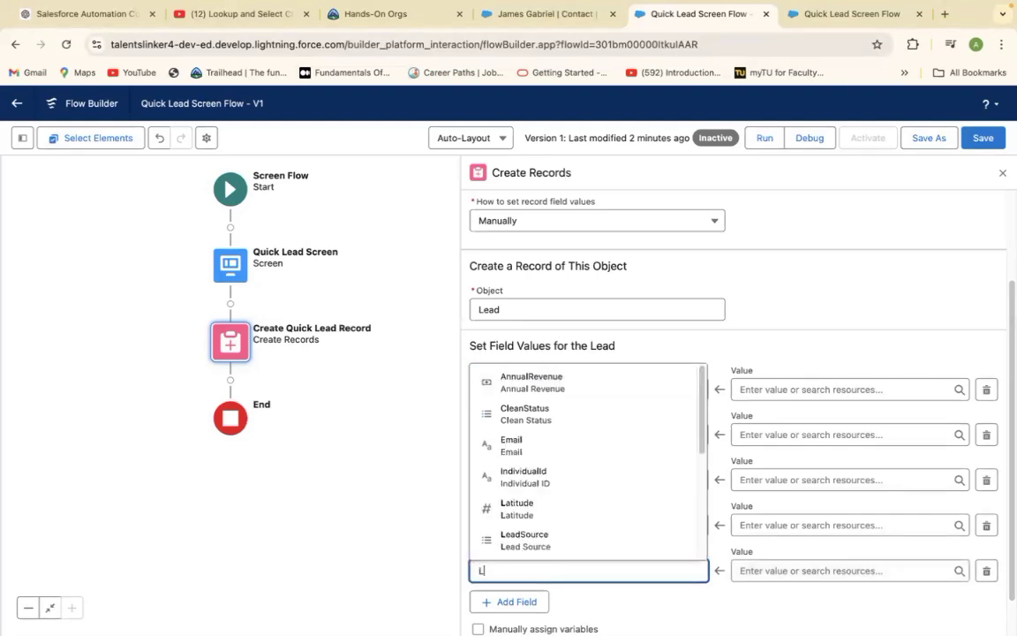
key("BackSpace")
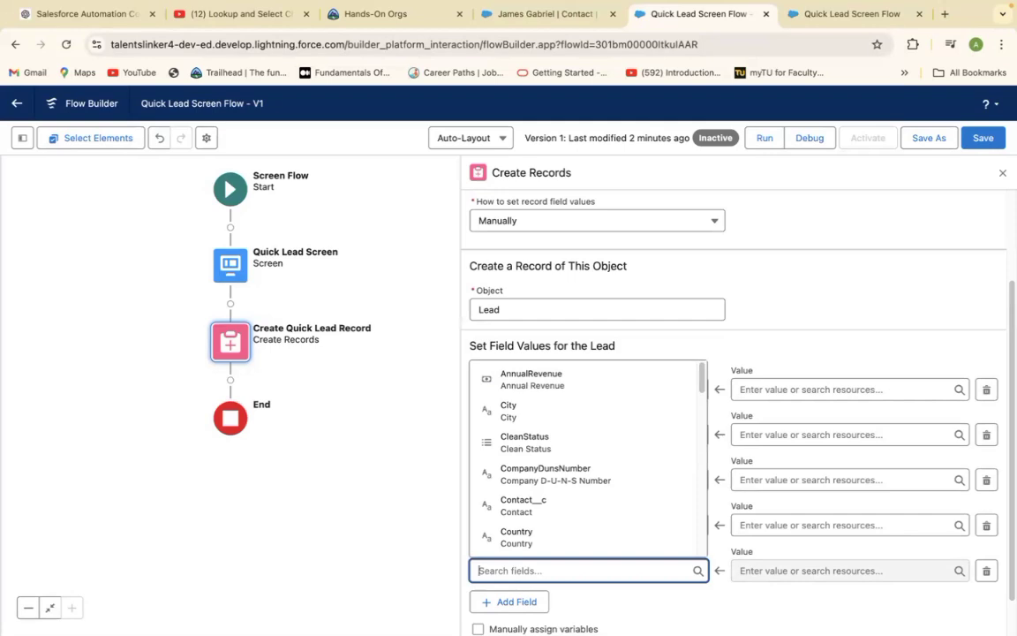
type("Con")
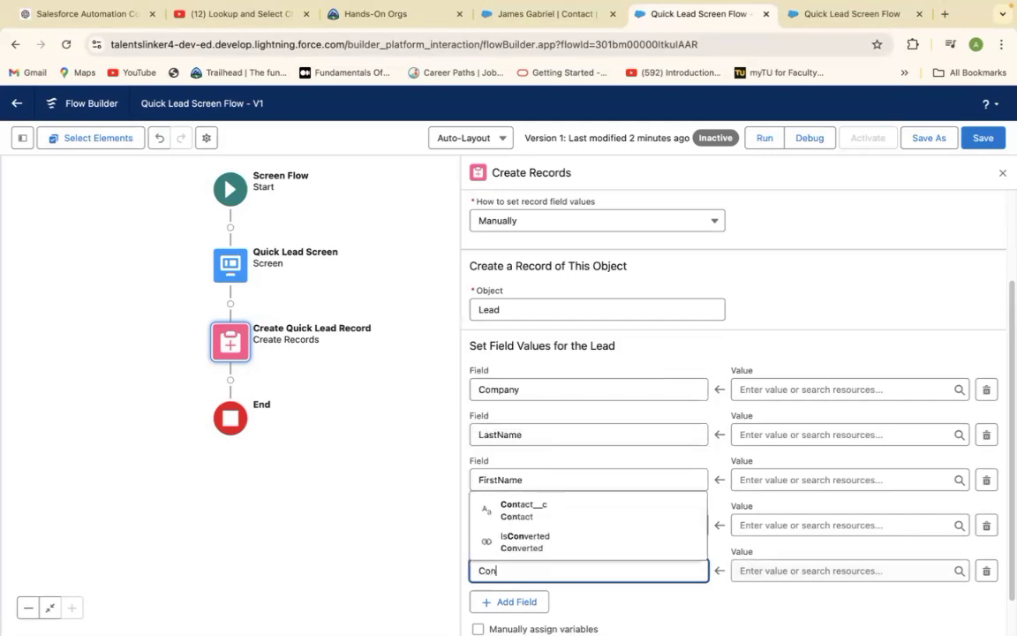
Step: Add the Contact__c and Status fields to the Lead field values in the Create Records element
left_click(544, 523)
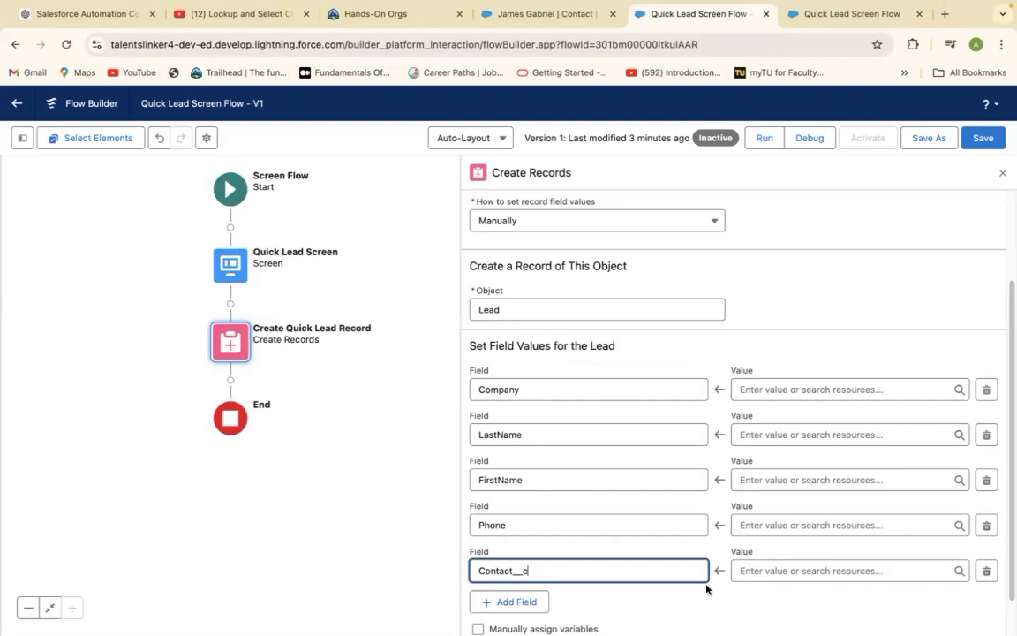
left_click(510, 602)
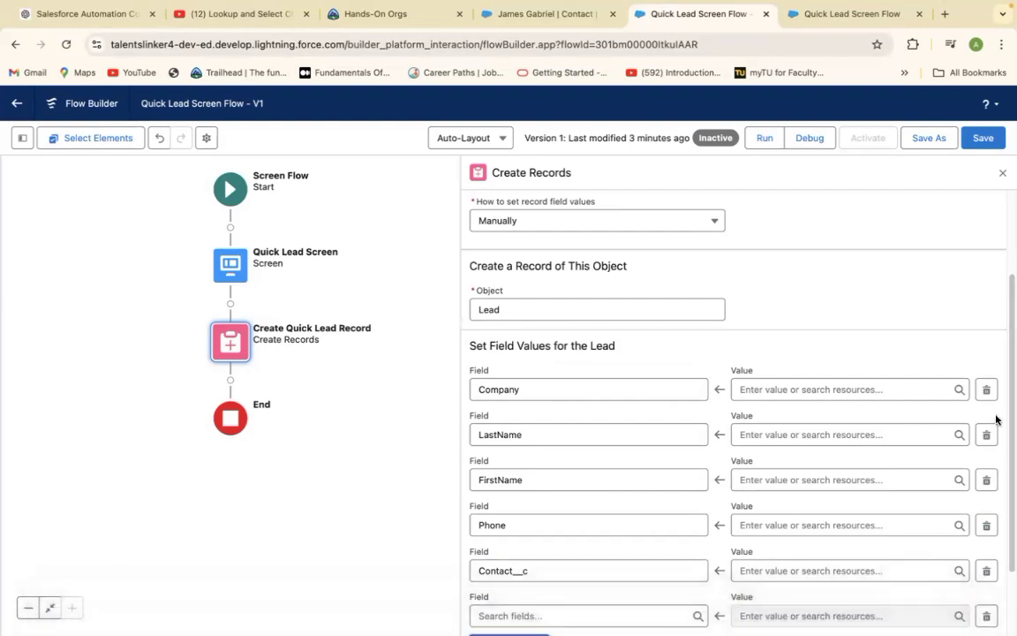
left_click_drag(1007, 432, 1008, 582)
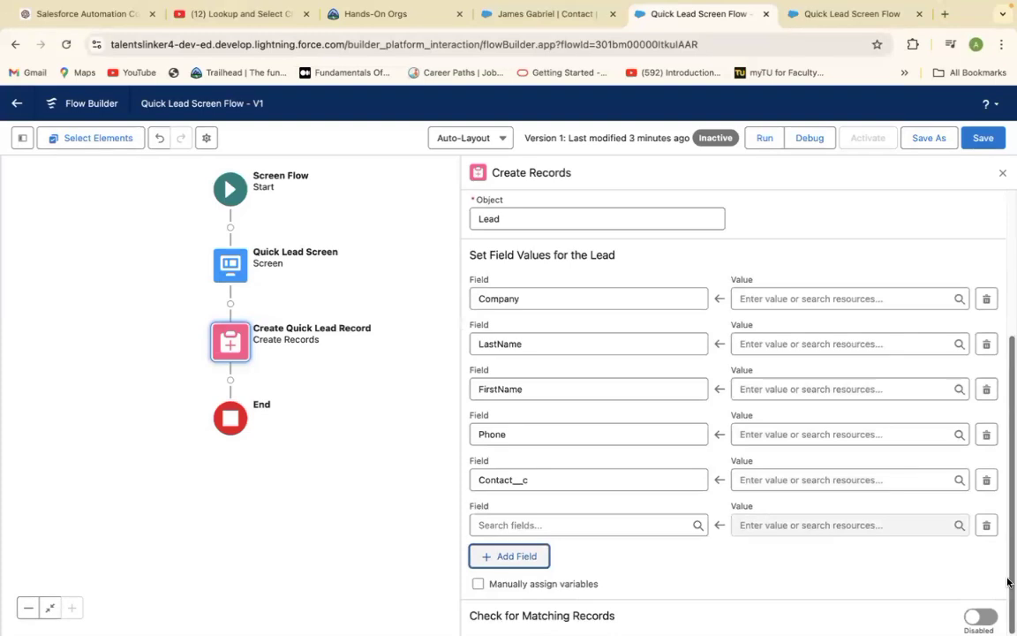
left_click(490, 524)
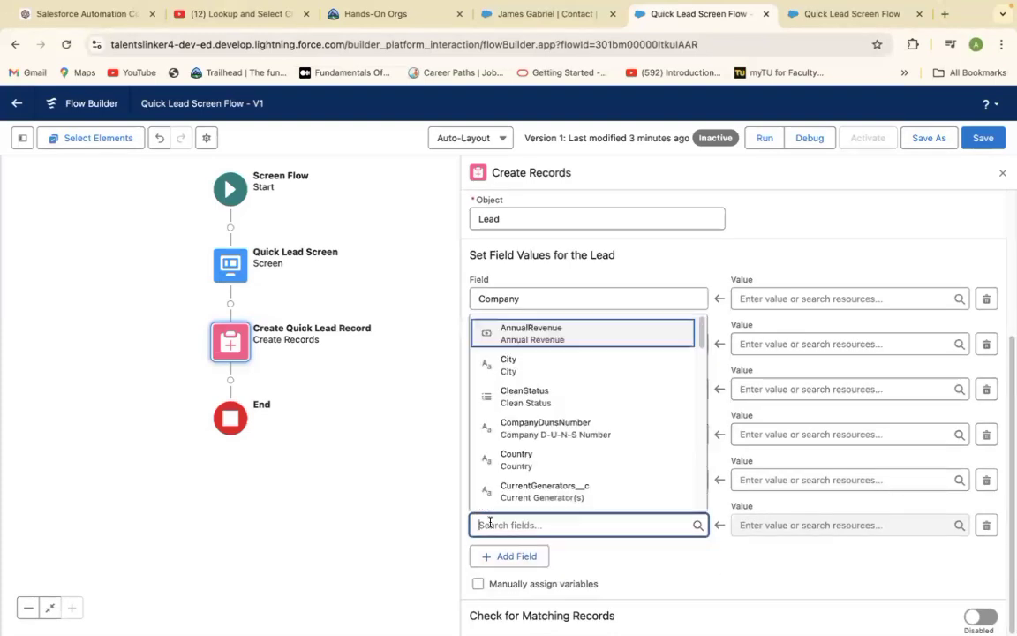
type("Status")
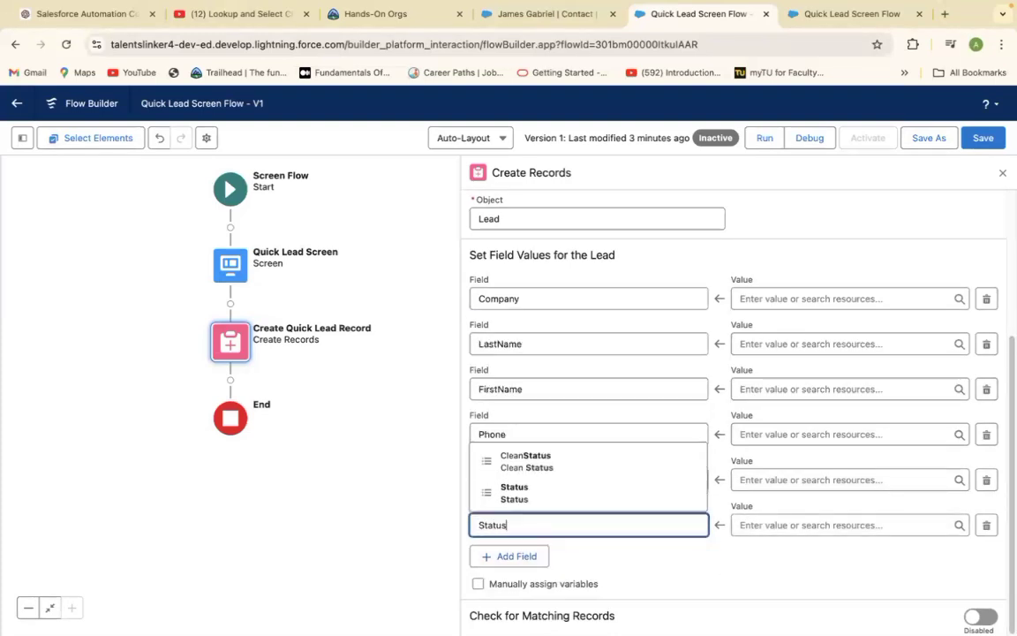
left_click(515, 492)
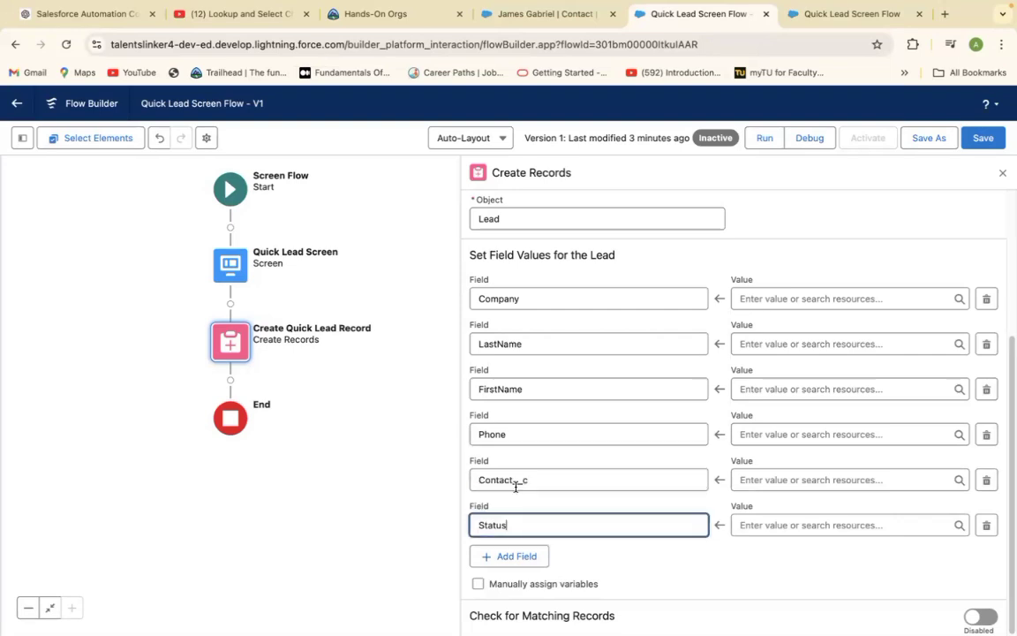
Step: Add the Rating and AnnualRevenue fields to the Lead field values
left_click(527, 556)
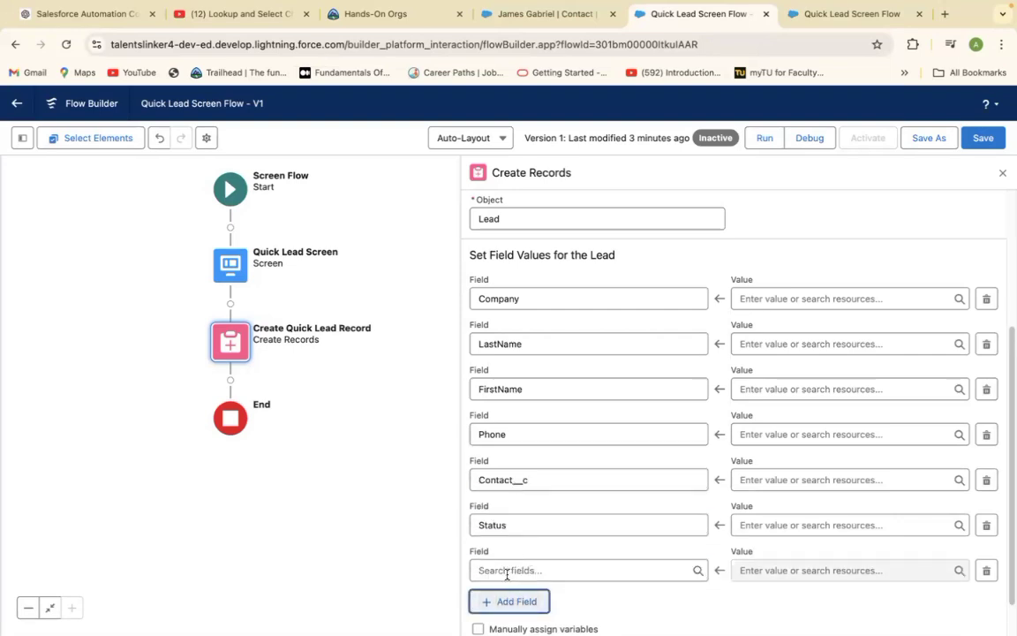
left_click(506, 571)
type("Rat")
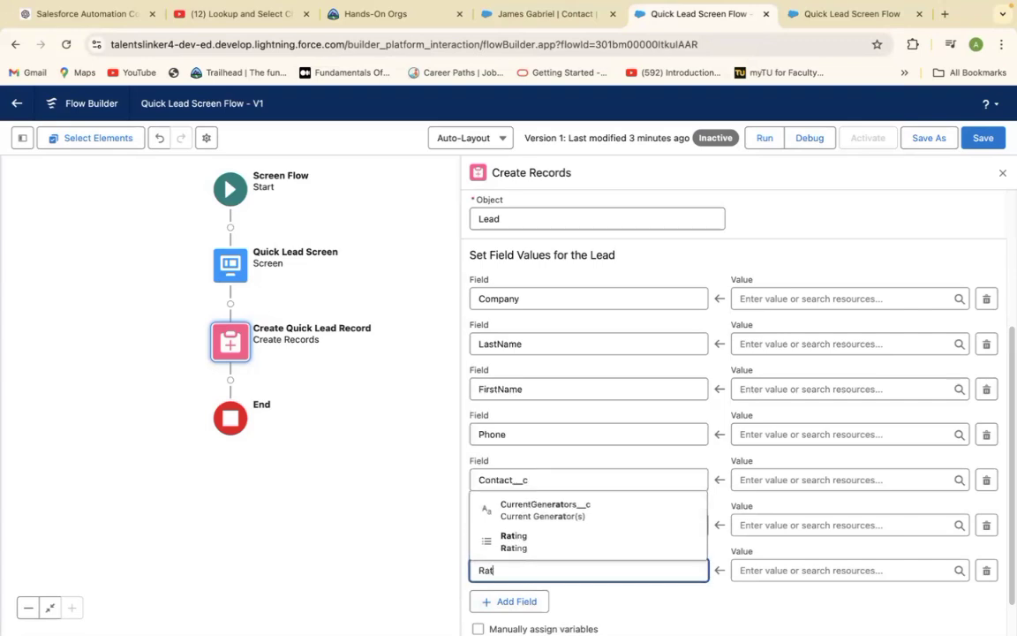
left_click(526, 543)
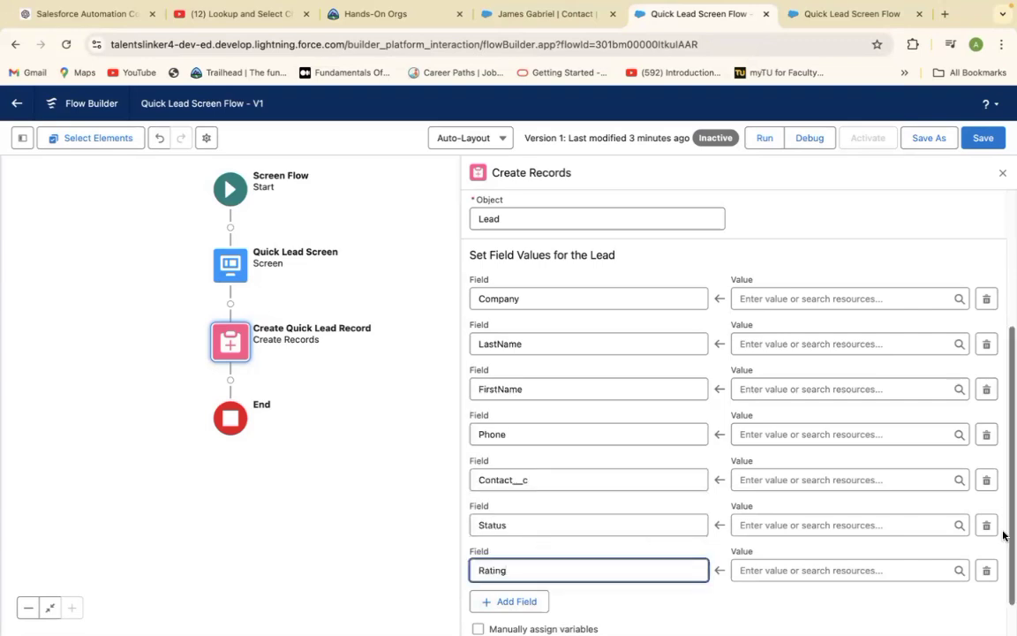
scroll(1007, 606, "down", 1)
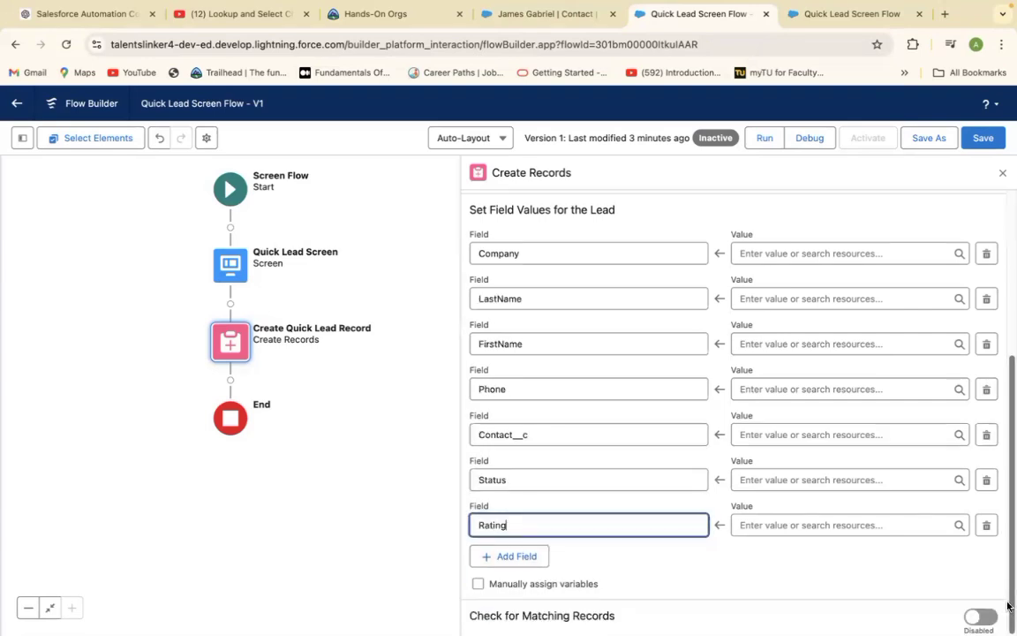
left_click(520, 556)
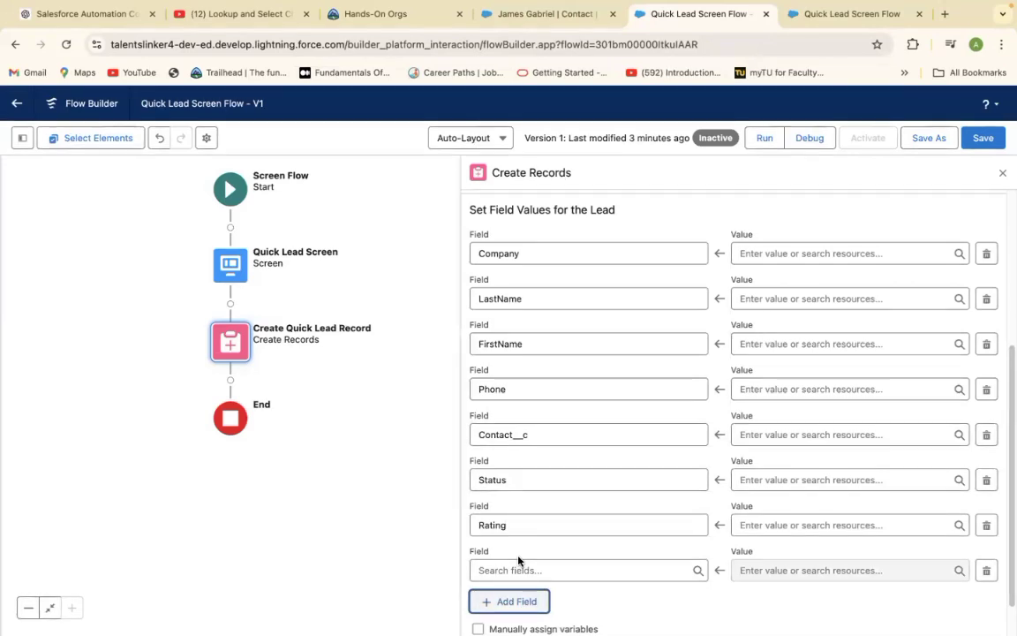
left_click(517, 570)
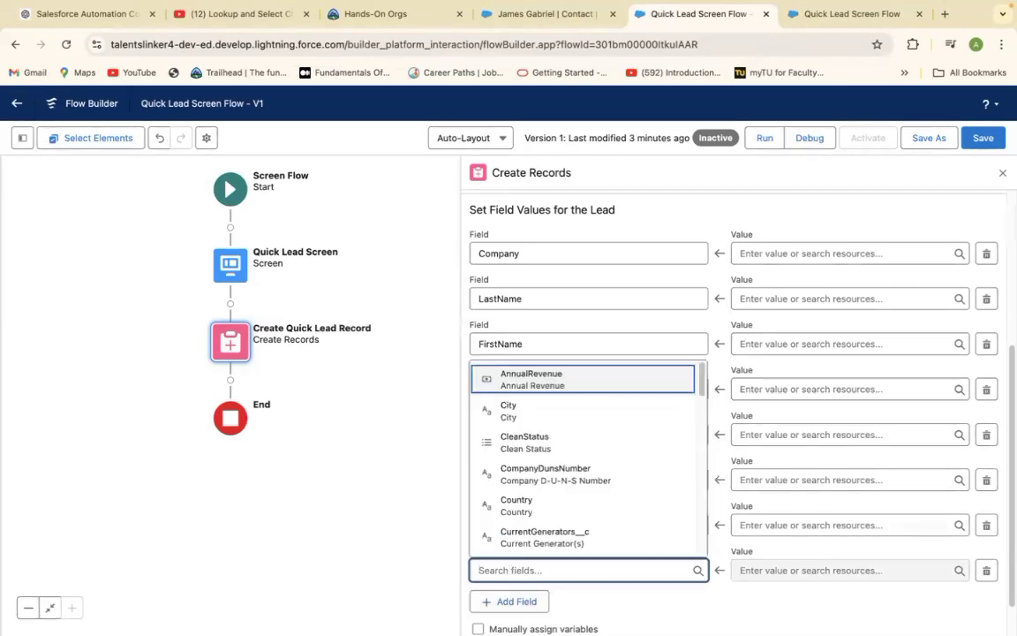
type("Ann")
left_click(522, 535)
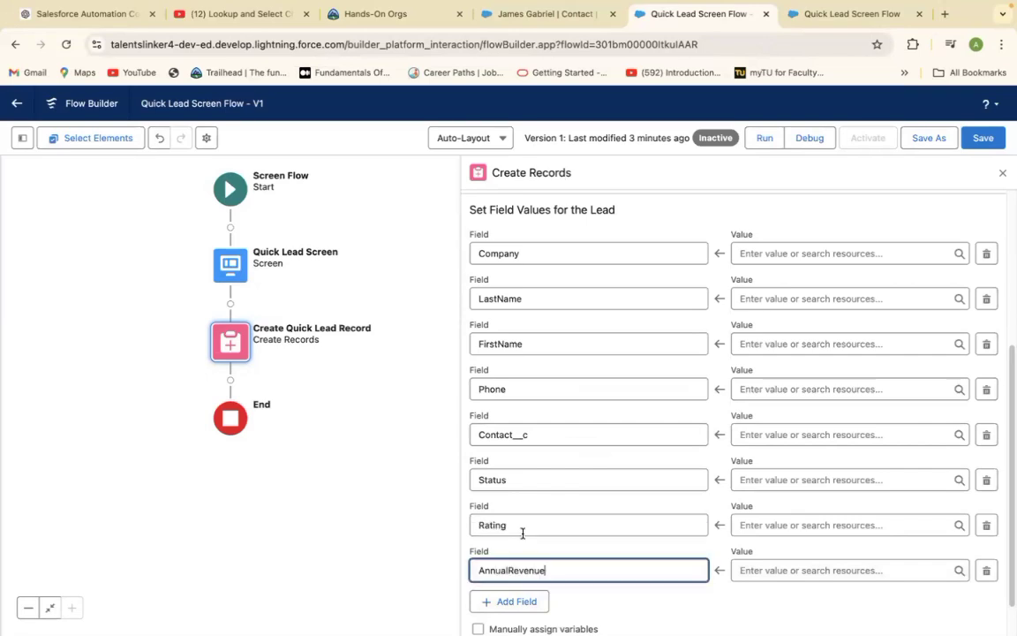
Step: Add the Email field as another row in the Lead field values
scroll(918, 494, "down", 1)
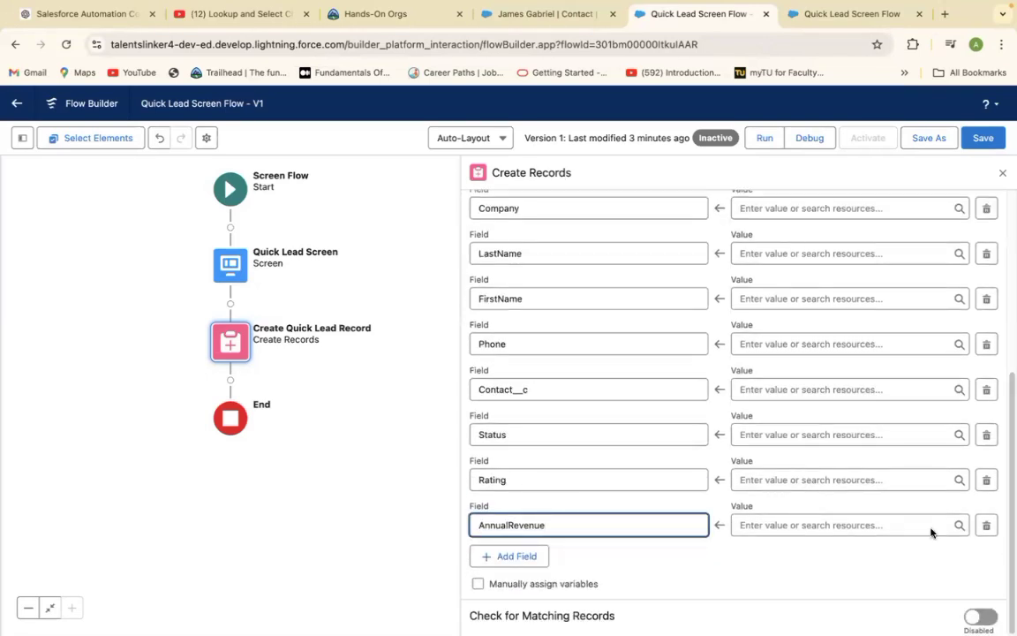
left_click(520, 561)
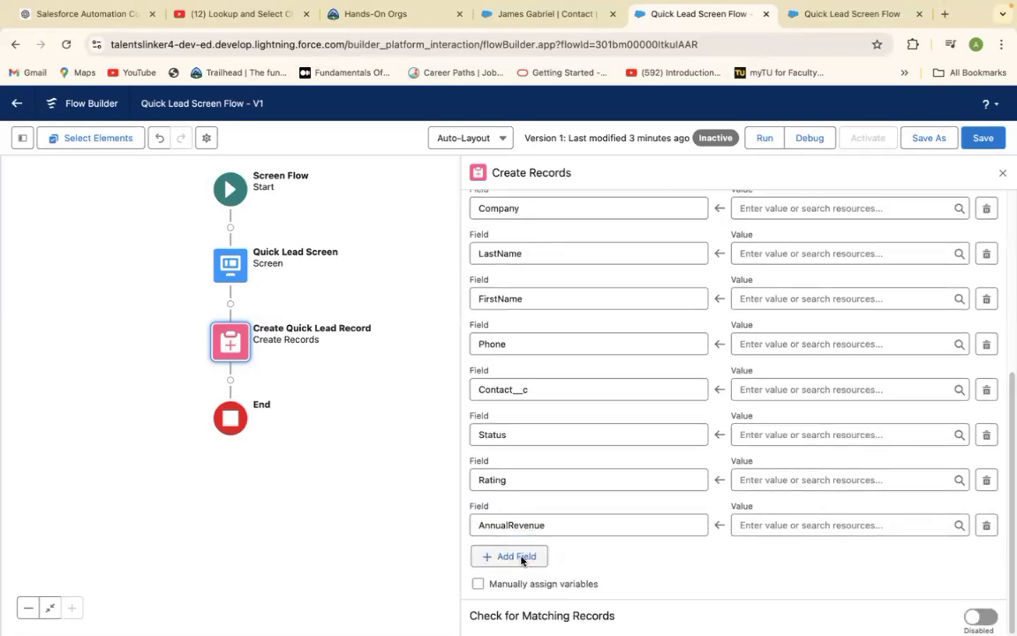
left_click(503, 569)
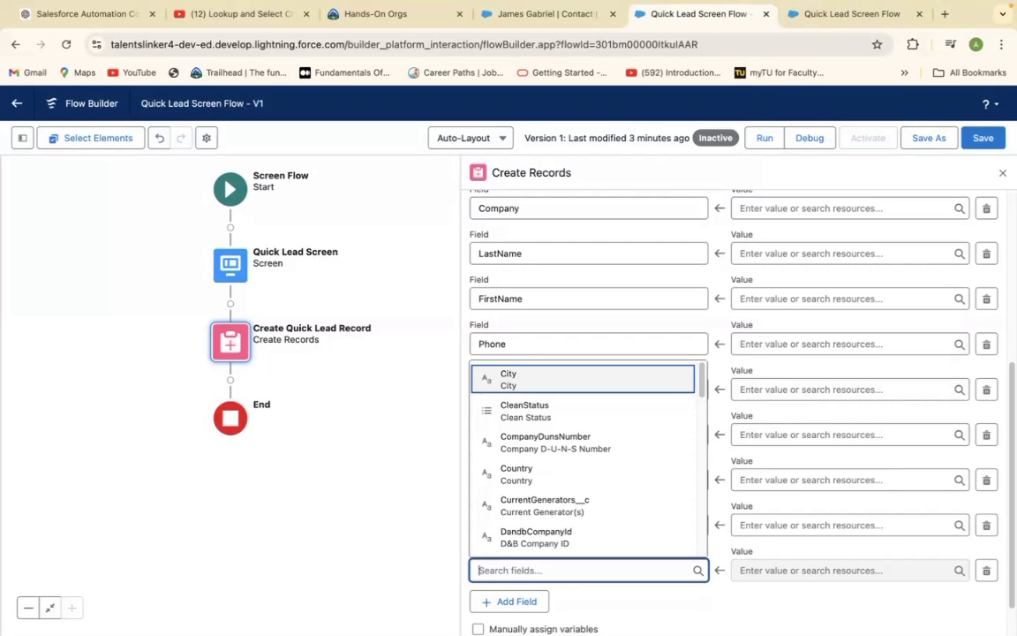
type("Email")
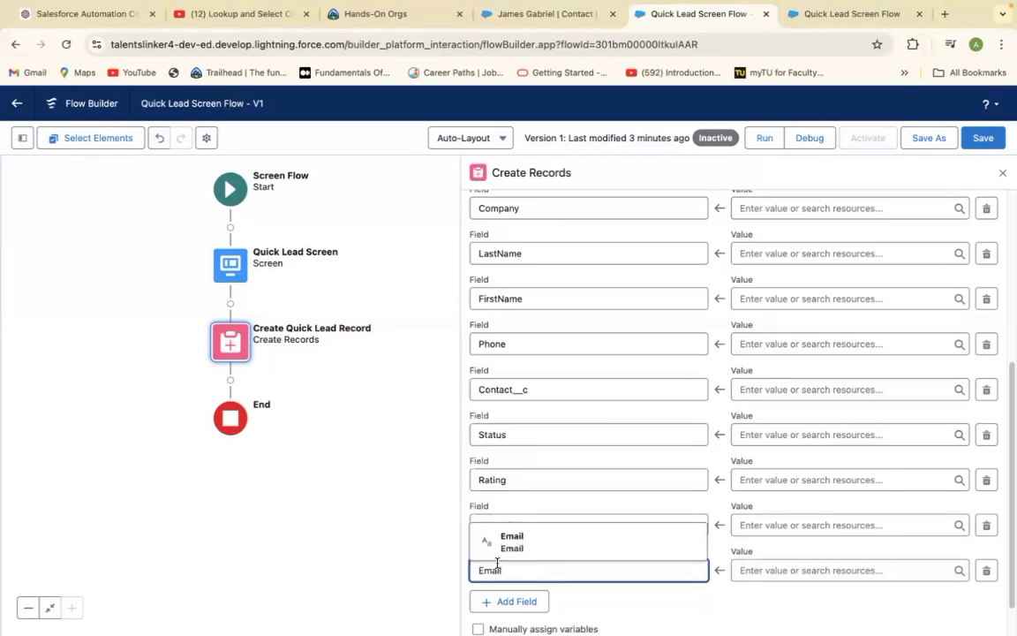
left_click(548, 541)
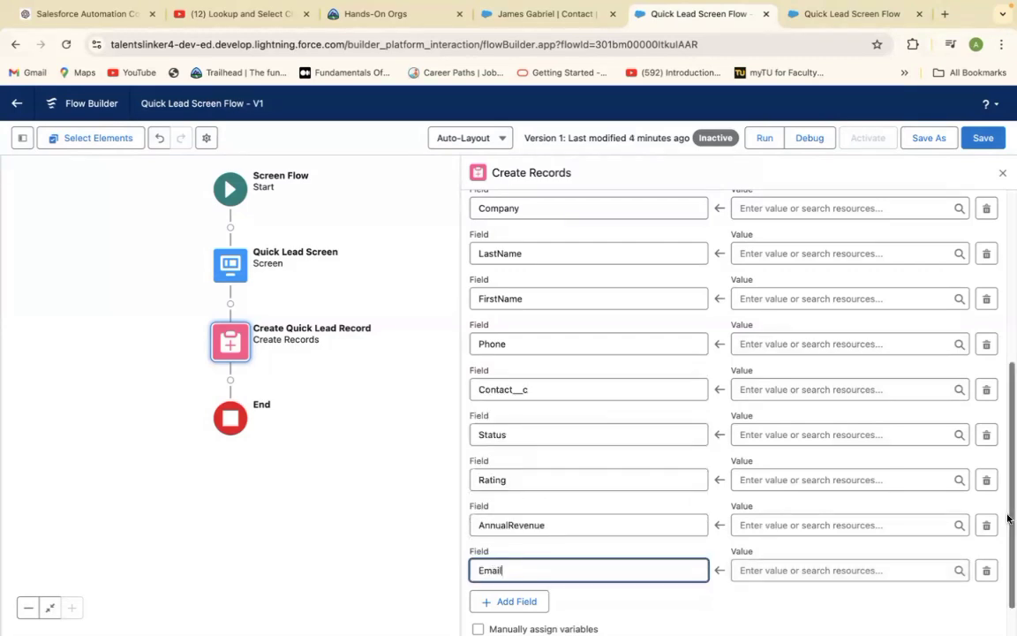
Step: Set the value of the Lead's Company field to the Company screen component
scroll(1007, 485, "down", 1)
scroll(1008, 441, "up", 4)
left_click_drag(1007, 420, 1003, 453)
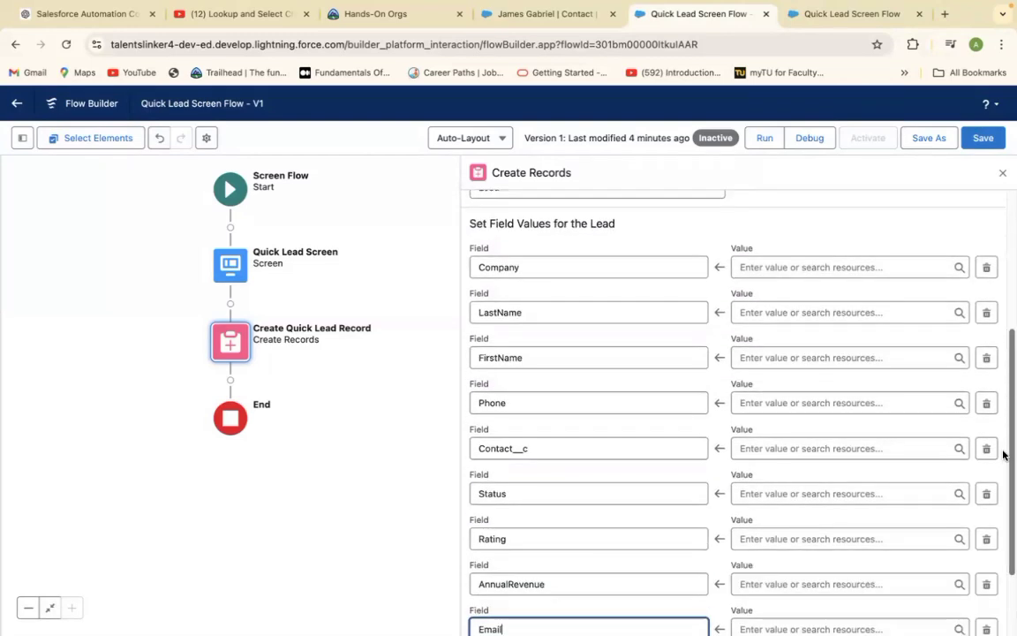
scroll(1003, 454, "down", 2)
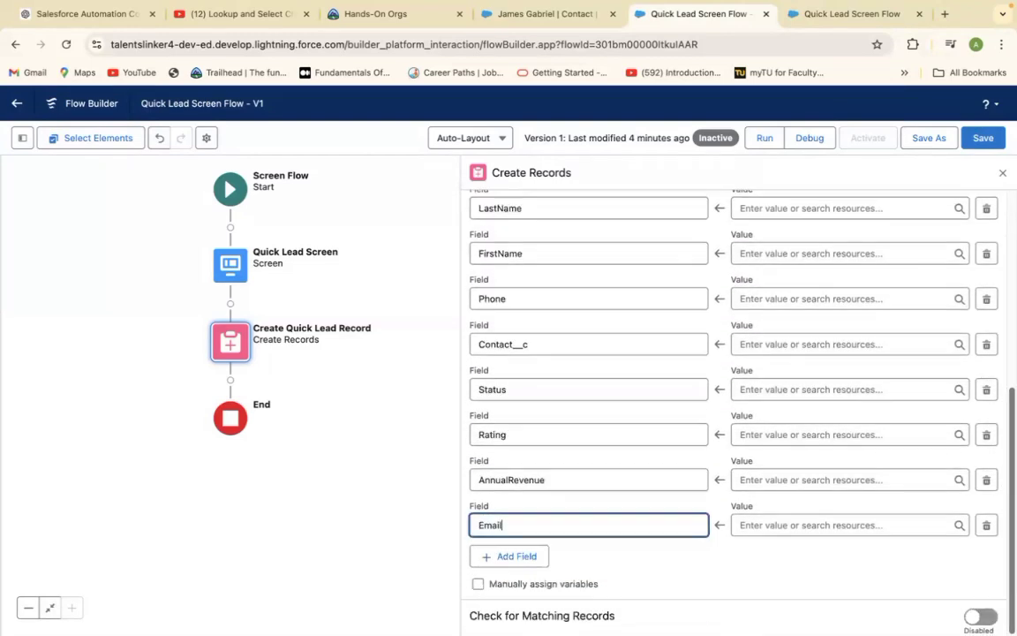
scroll(1007, 400, "up", 4)
mouse_move(1008, 400)
left_mouse_down()
mouse_move(1007, 505)
mouse_move(1007, 385)
left_mouse_up()
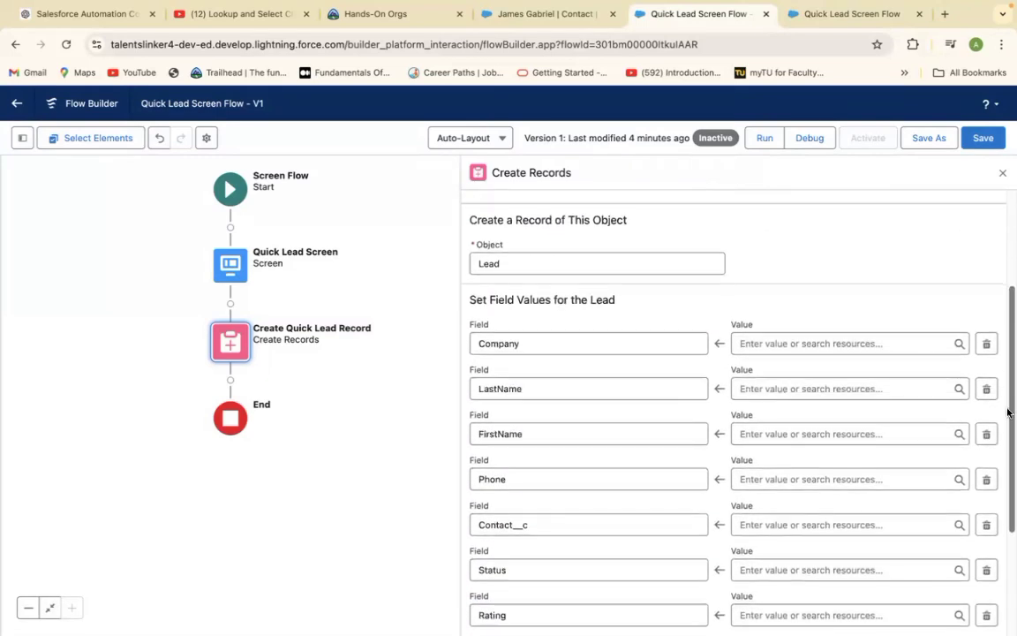
left_click(803, 340)
type("Com")
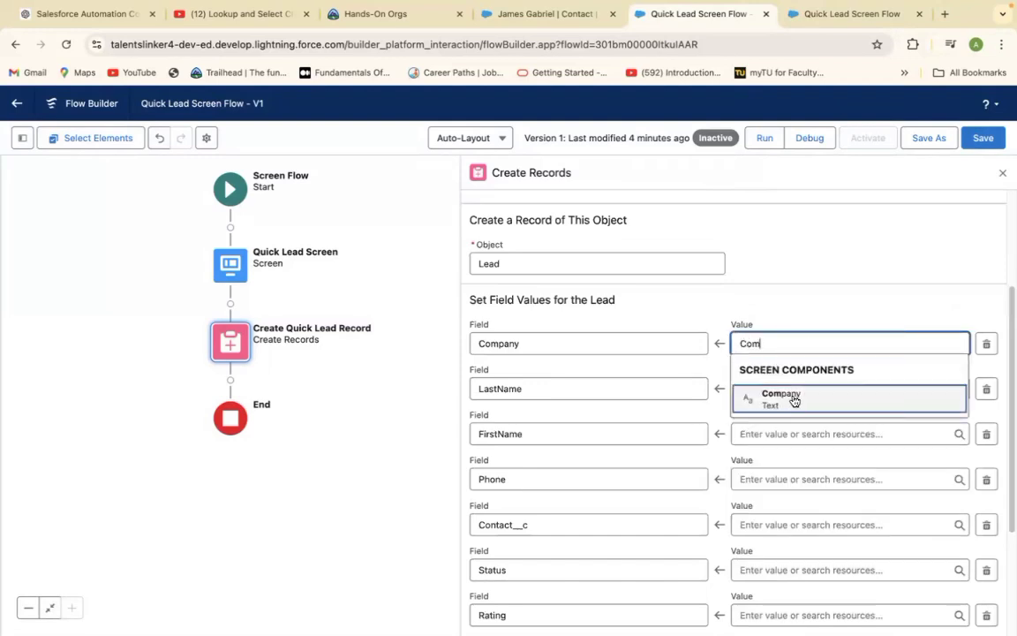
left_click(794, 401)
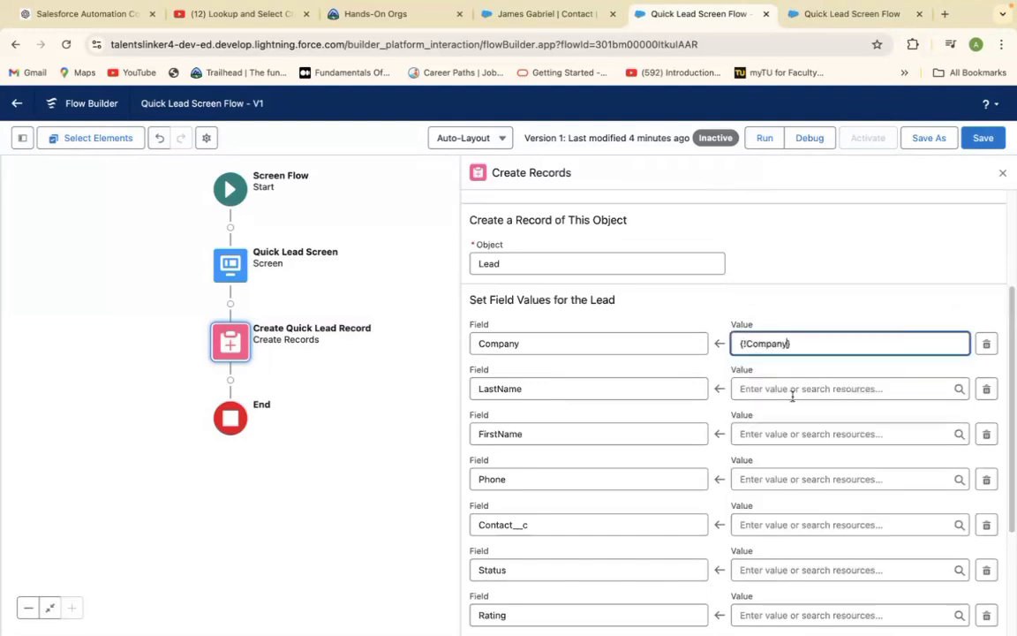
Step: Set the value of the Lead's LastName field to lastName from the Name screen component
left_click(815, 391)
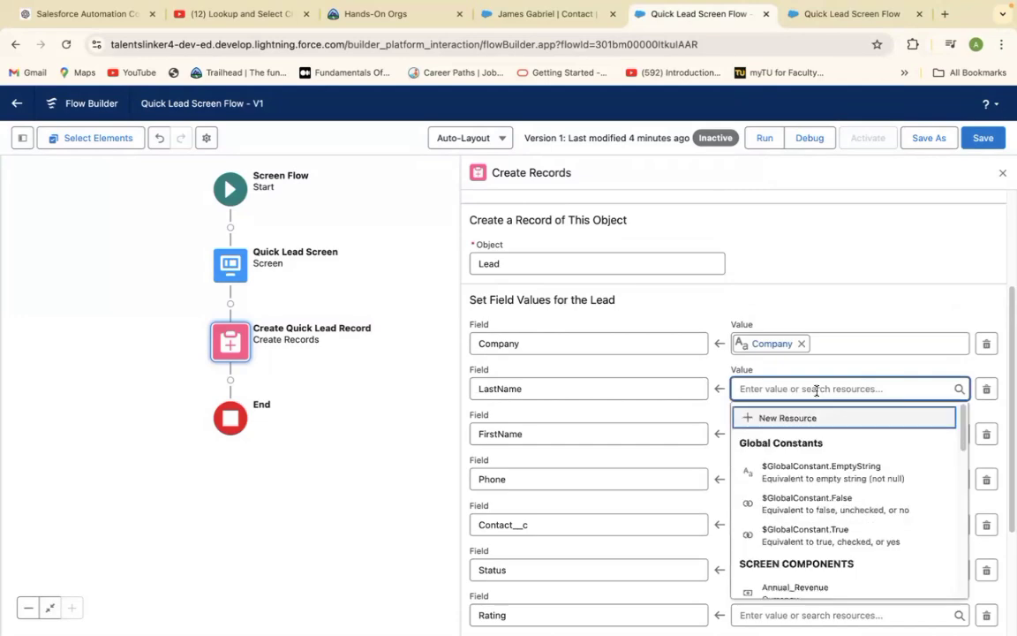
type("La")
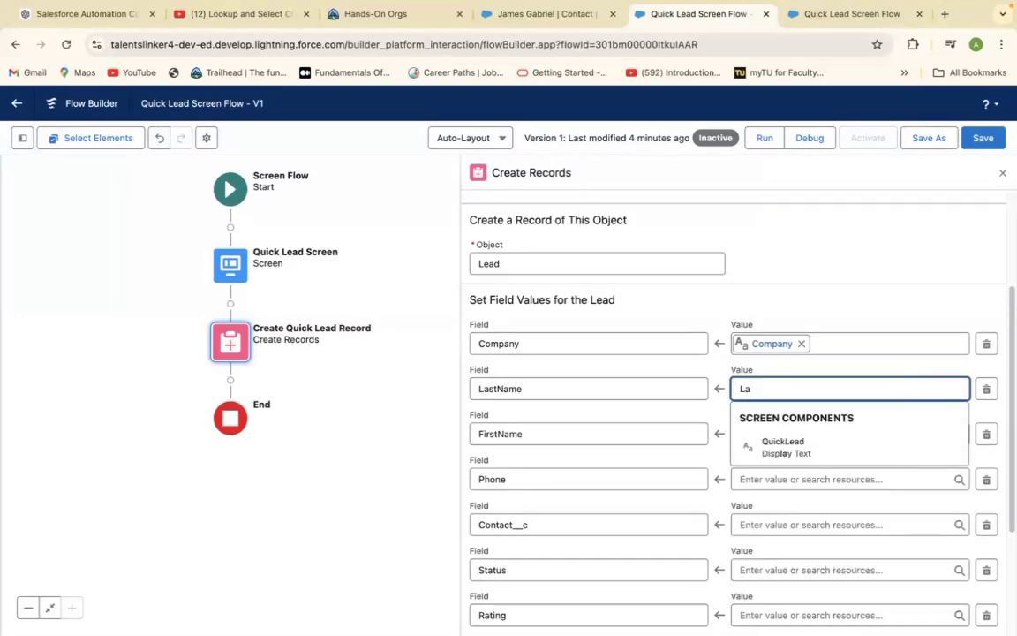
key("BackSpace")
key("BackSpace")
type("Nam")
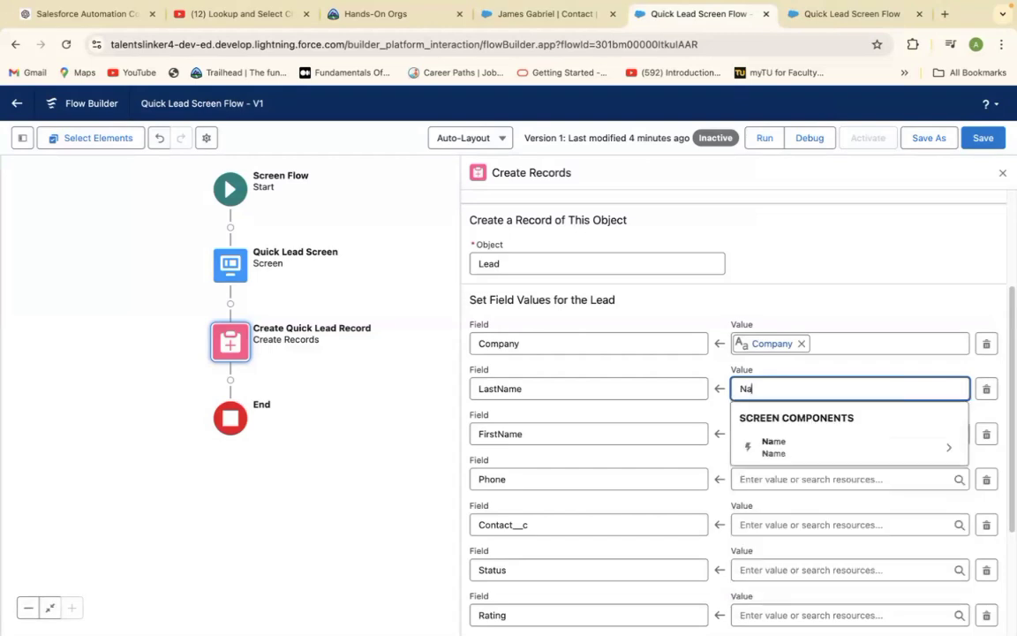
left_click(807, 445)
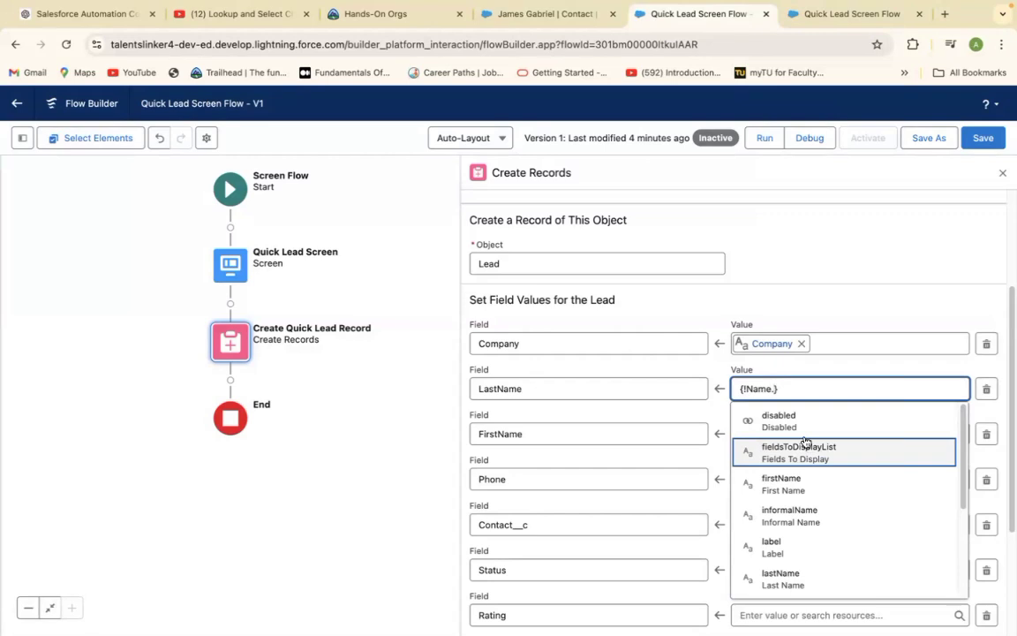
type("v")
key("BackSpace")
left_click_drag(963, 479, 952, 455)
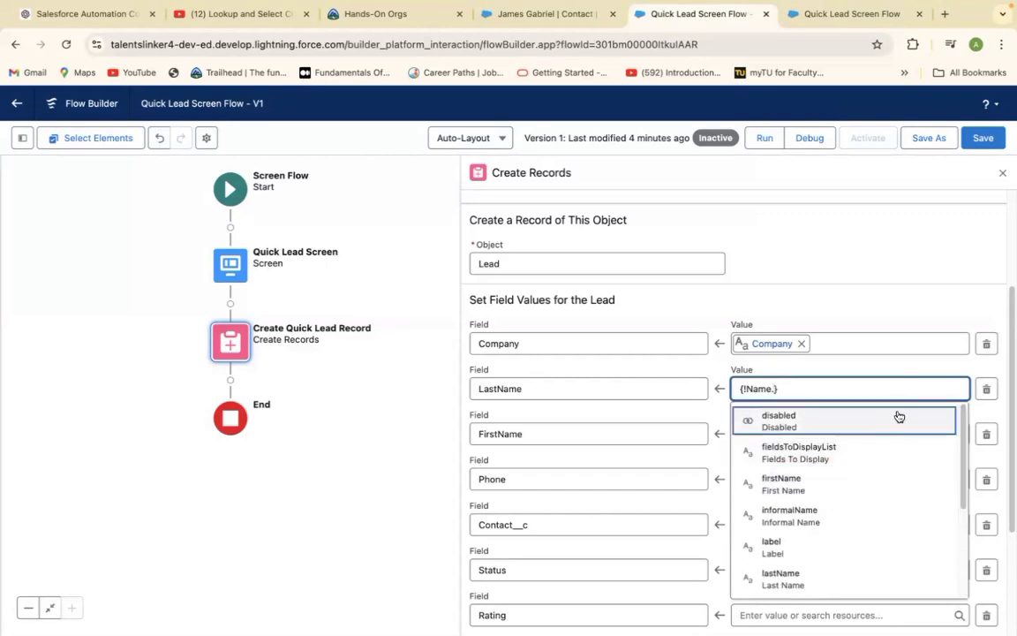
left_click(989, 410)
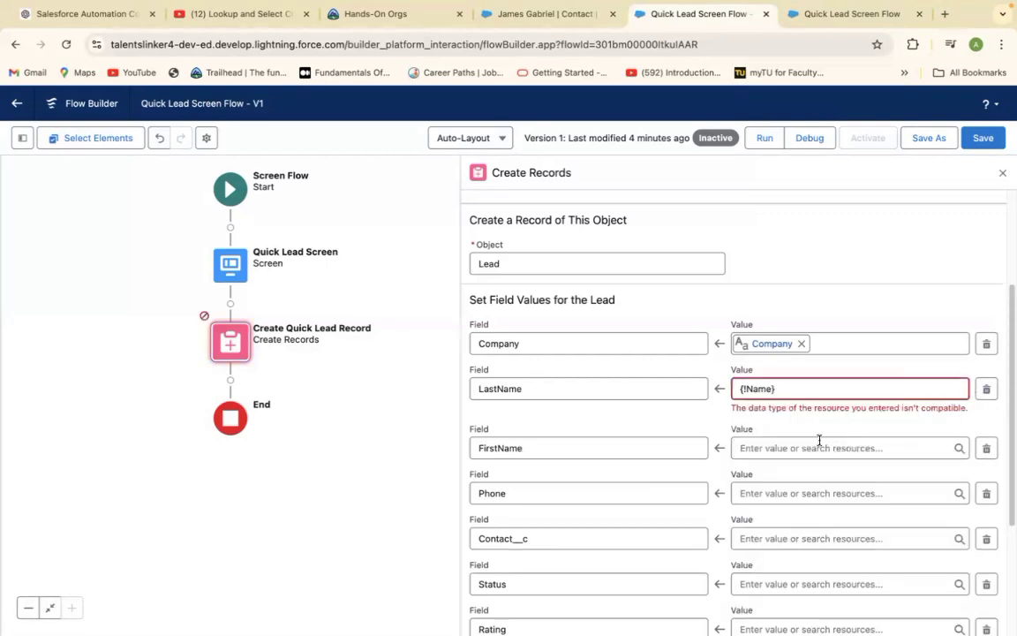
left_click(770, 389)
left_click(781, 446)
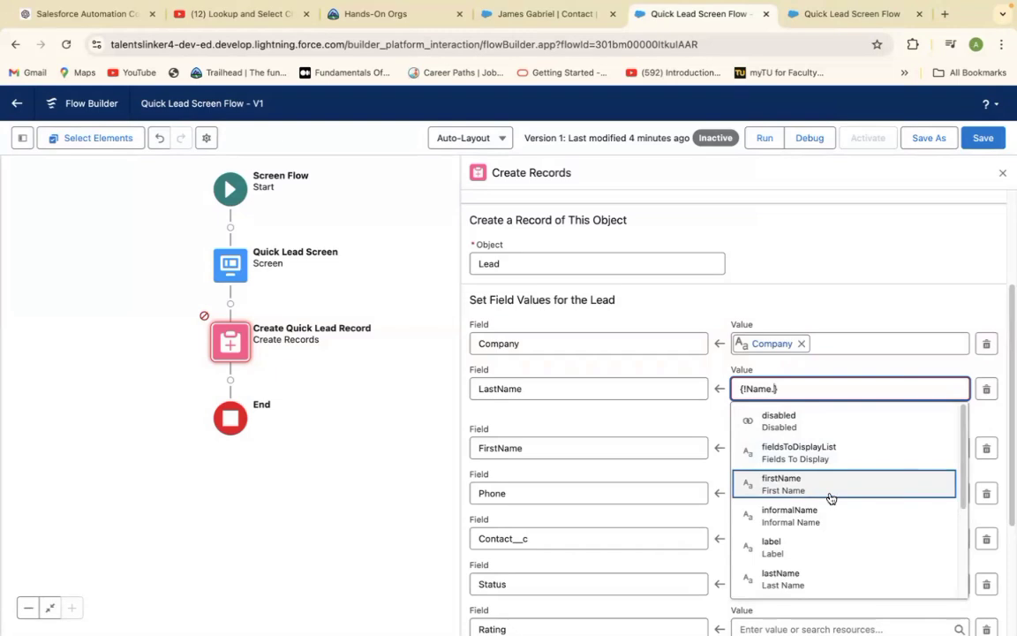
left_click(788, 577)
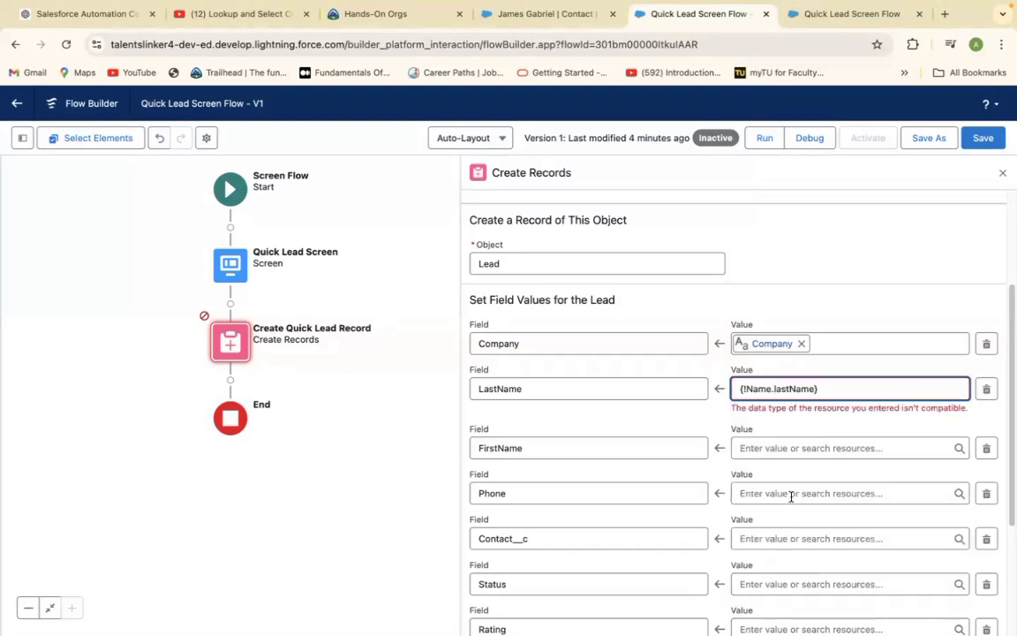
Step: Set the value of the Lead's FirstName field to firstName from the Name screen component
left_click(775, 456)
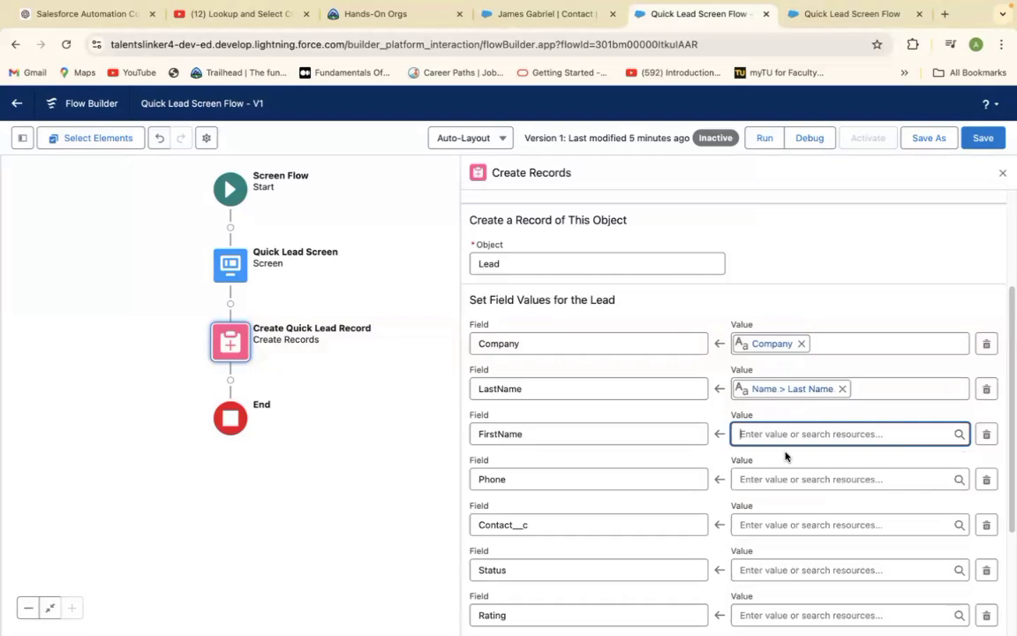
type("nmae")
key("BackSpace")
key("BackSpace")
key("BackSpace")
type("ame")
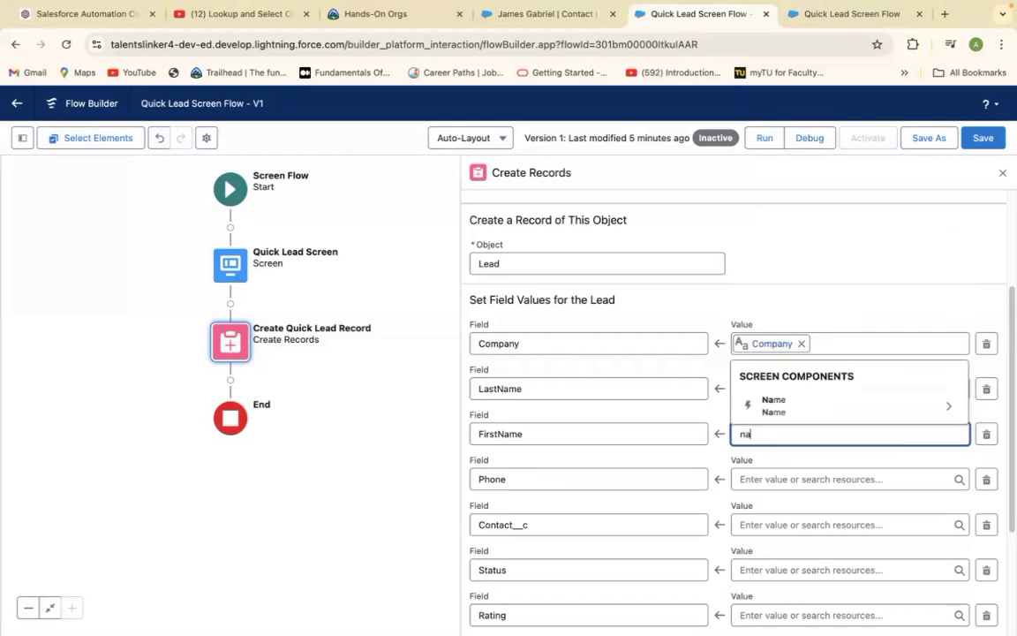
left_click(779, 408)
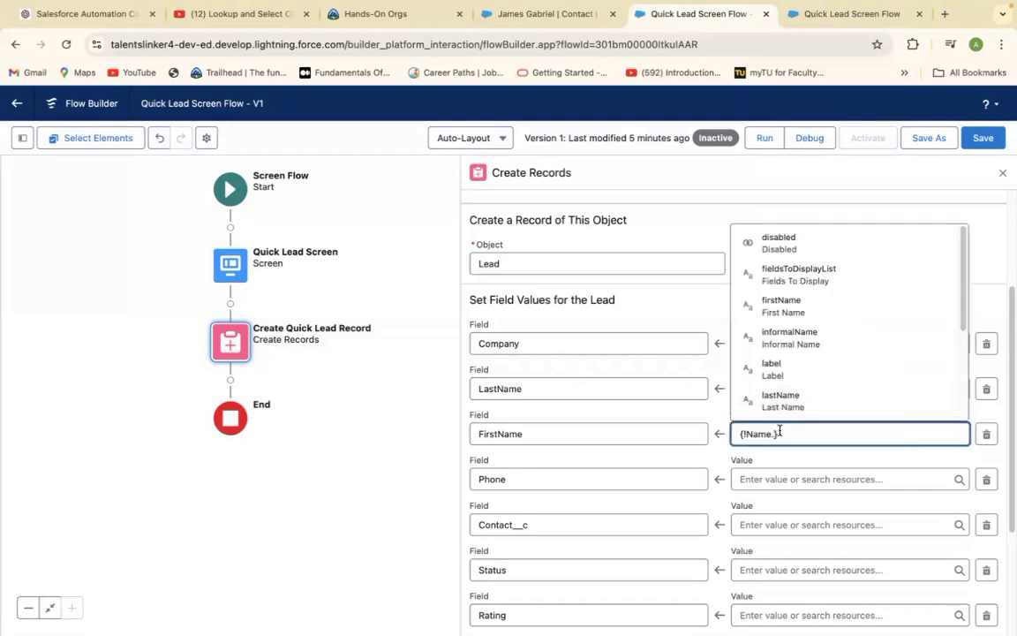
type("f")
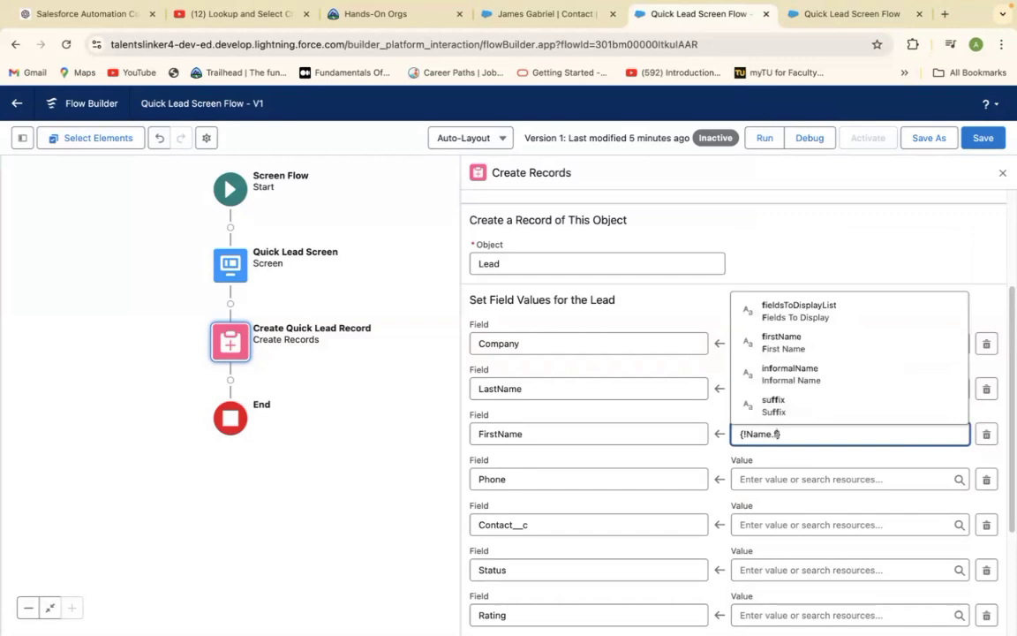
left_click(781, 342)
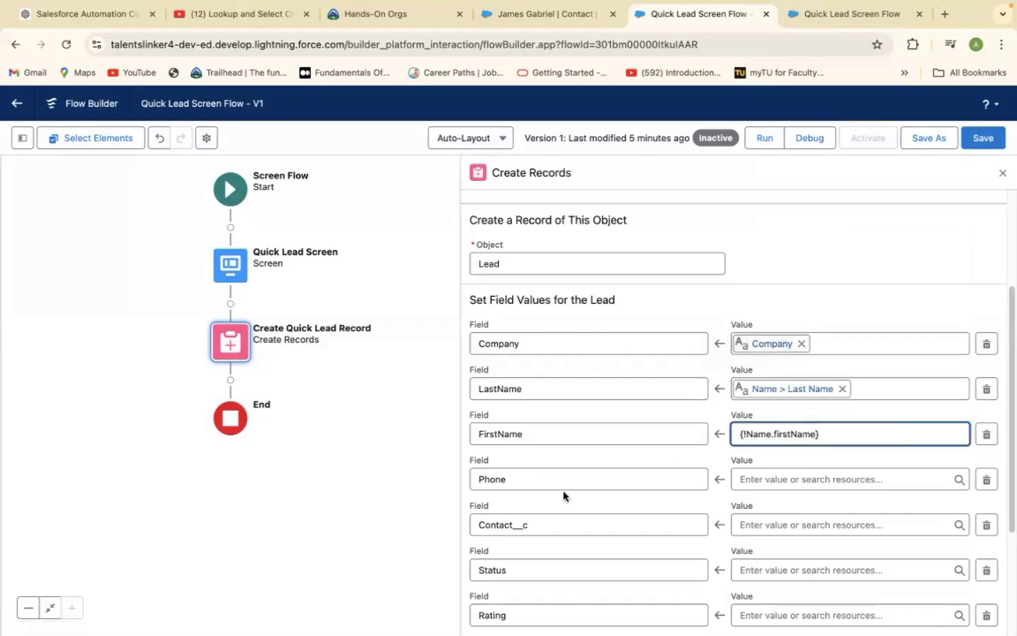
Step: Set the value of the Lead's Phone field to value from the Phone screen component
left_click(765, 478)
type("p")
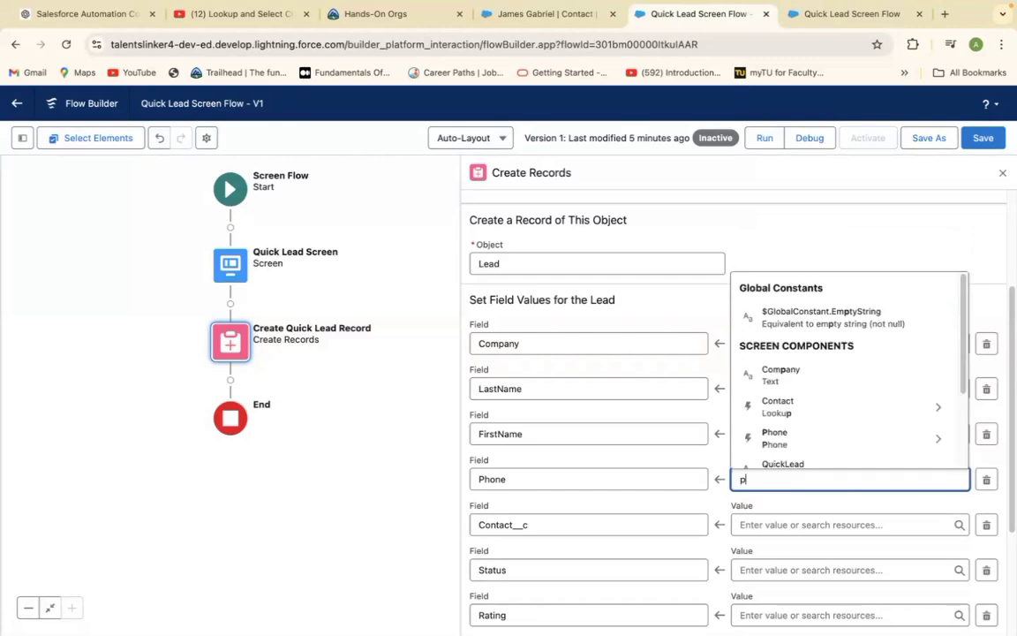
type("h")
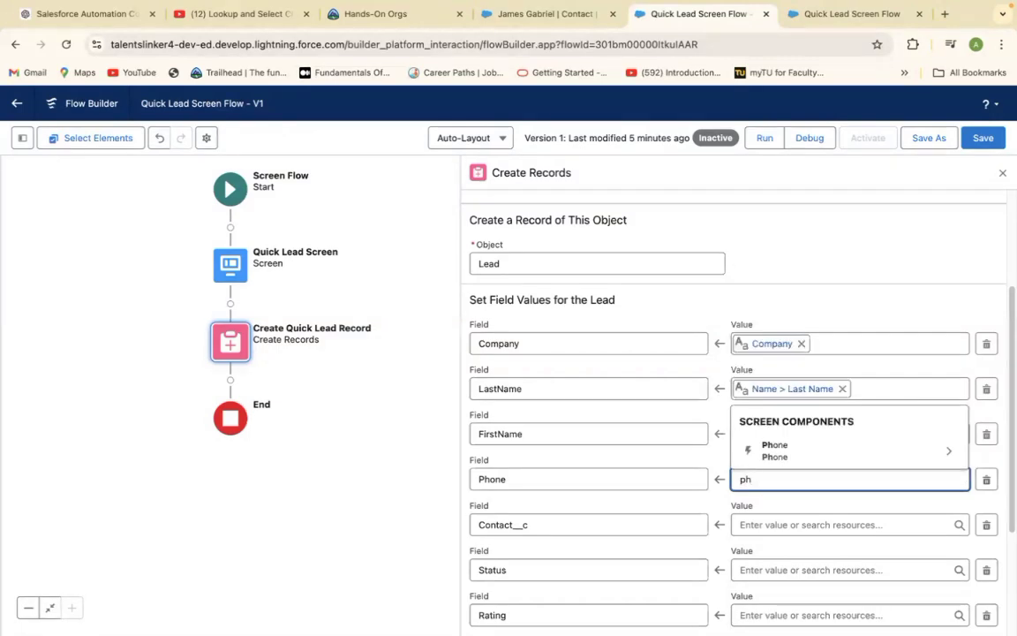
left_click(764, 450)
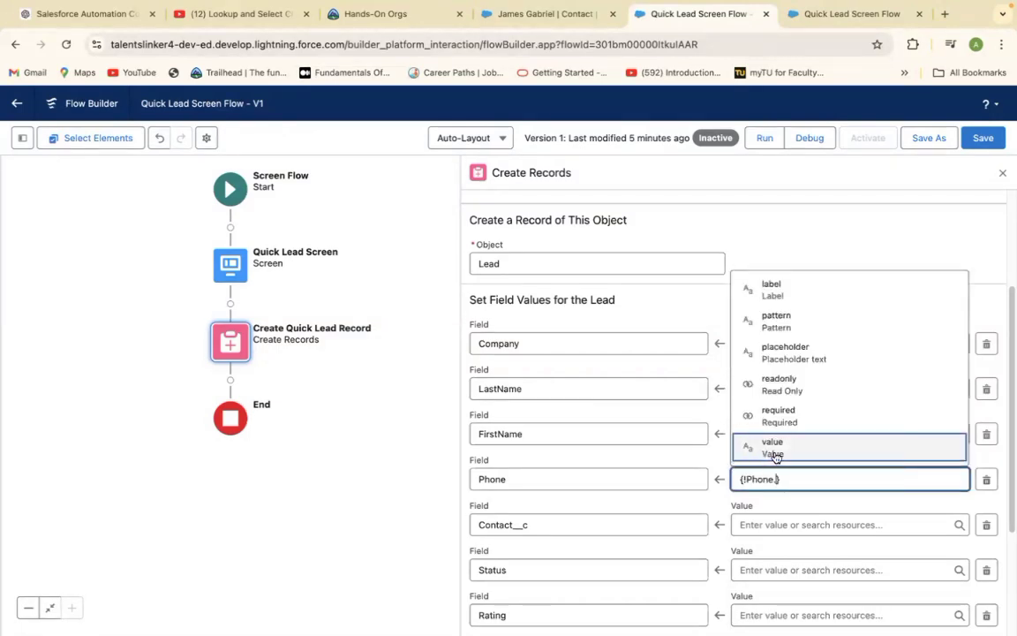
left_click(772, 451)
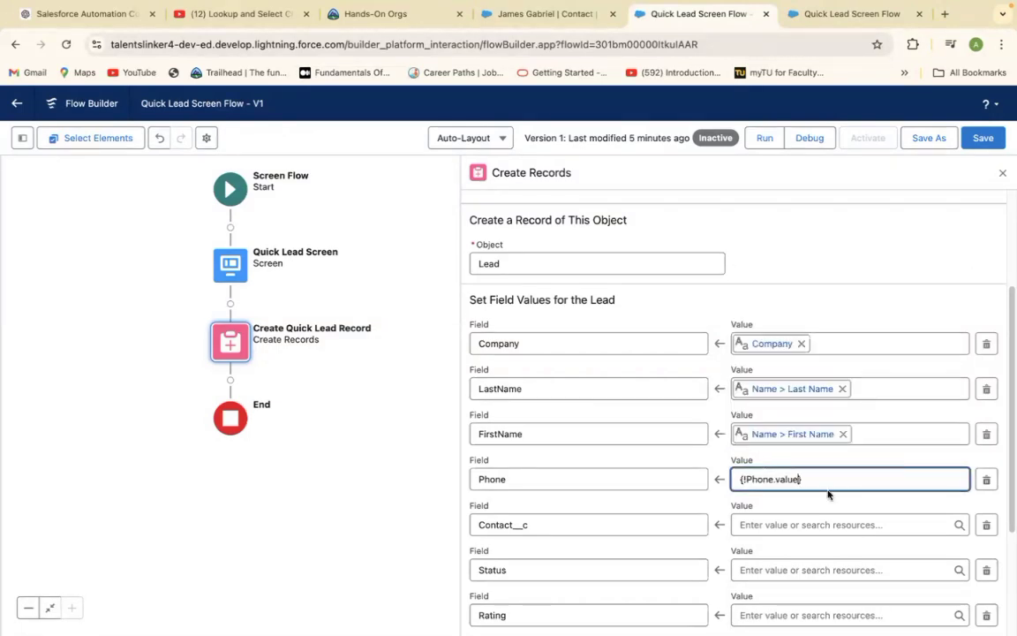
Step: Set the value of the Lead's Contact__c field to recordName from the Contact lookup screen component
left_click(763, 524)
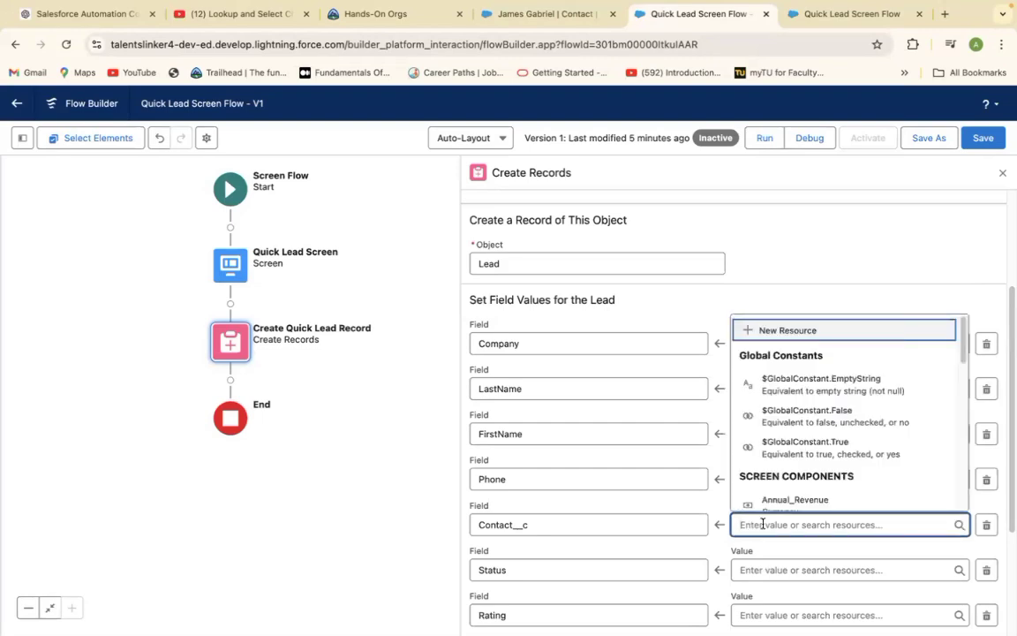
type("co")
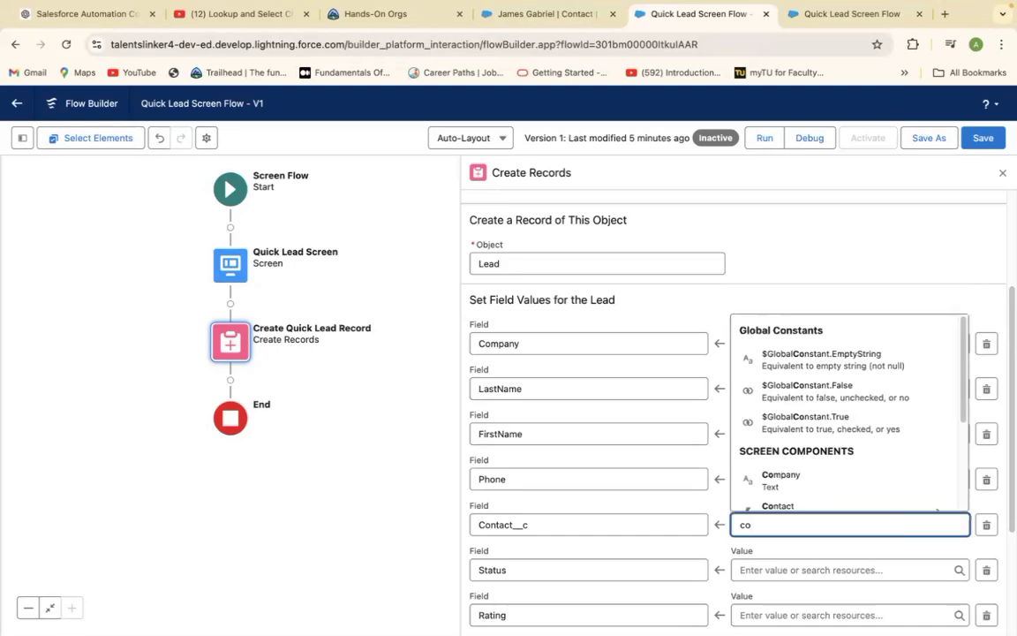
type("n")
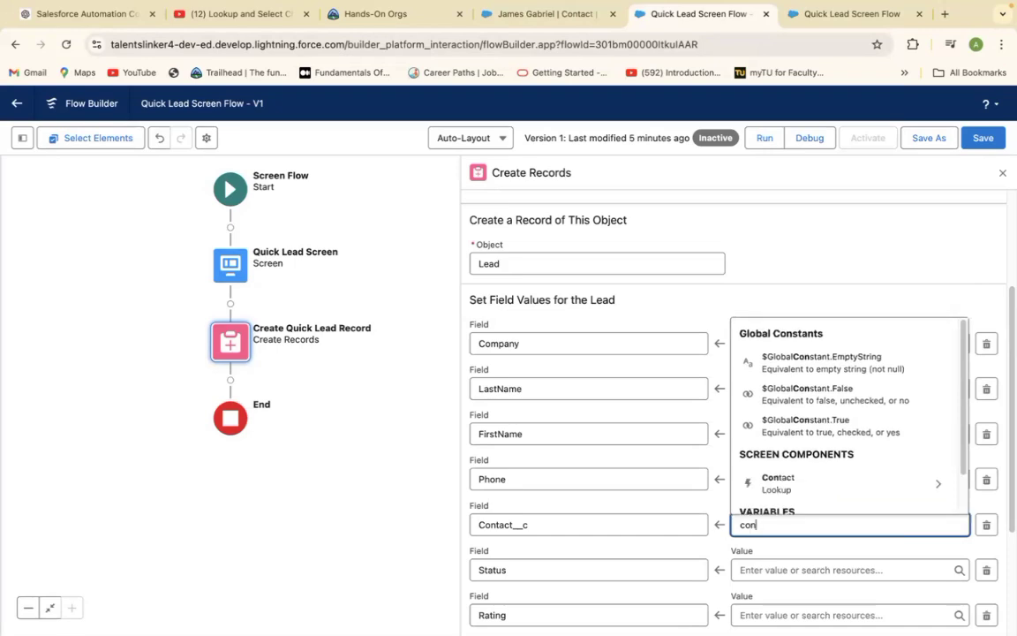
left_click(792, 488)
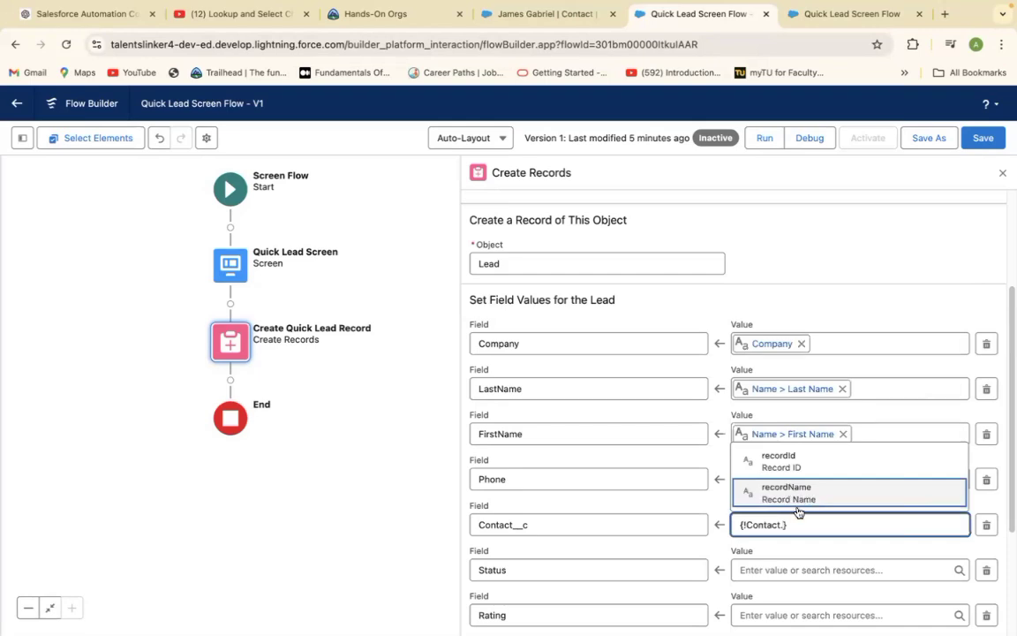
type("co")
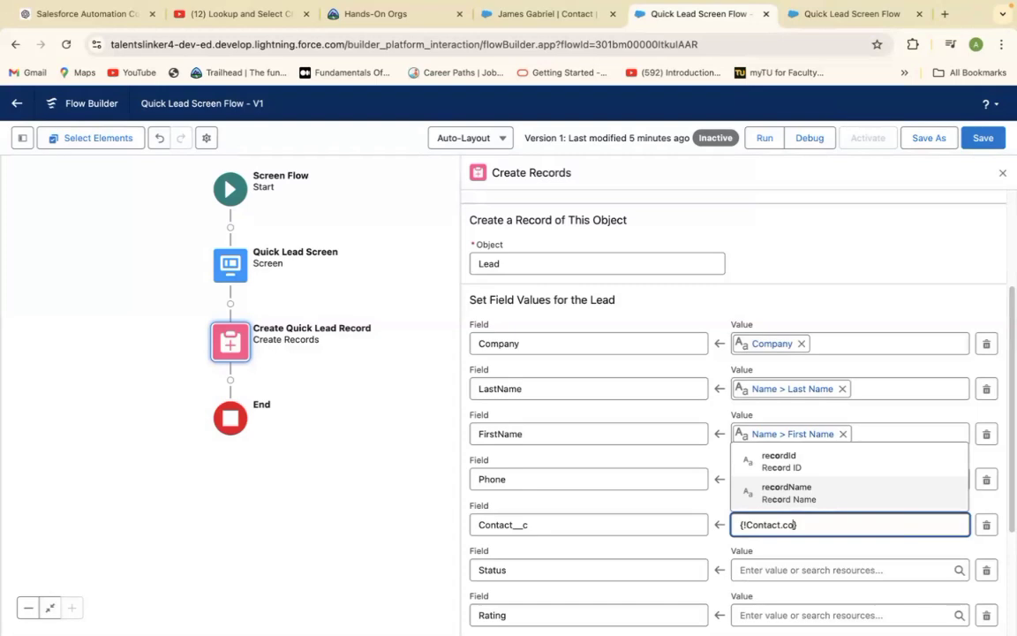
key("BackSpace")
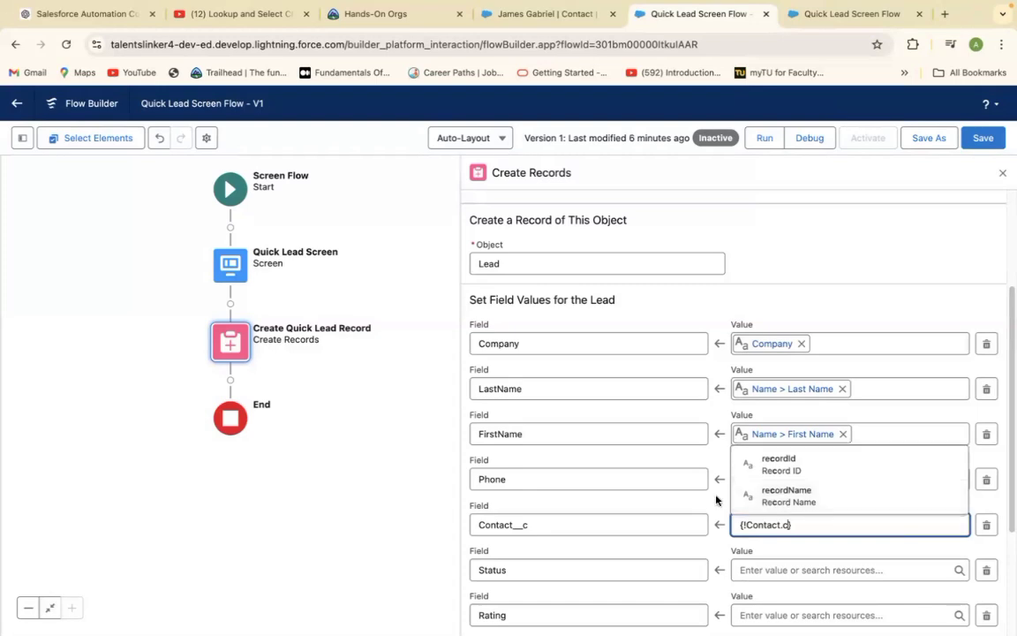
left_click(789, 501)
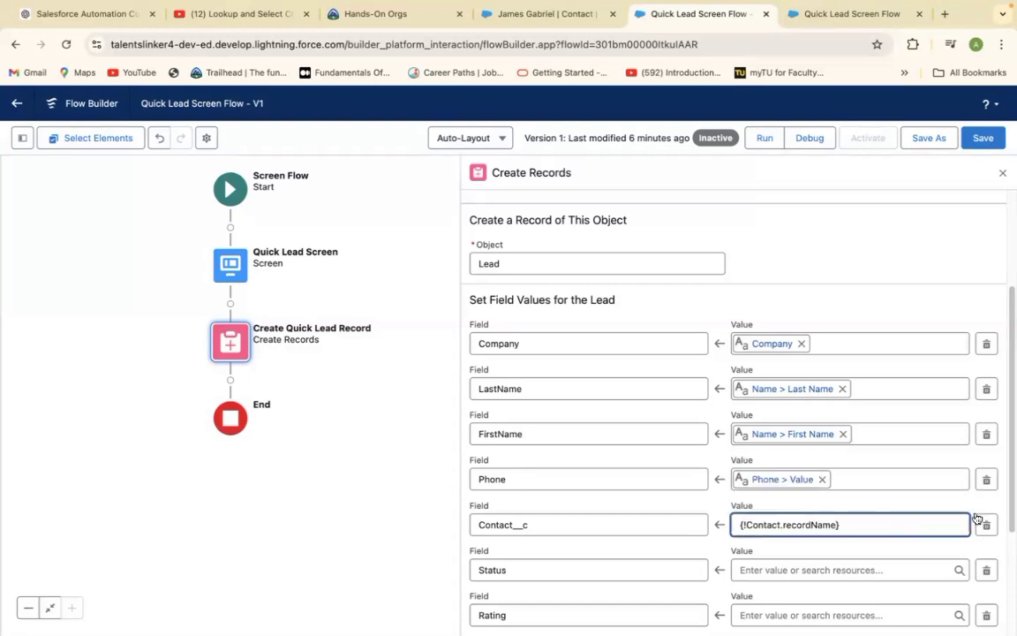
Step: Set the value of the Lead's Status field to the Status picklist screen component
scroll(1008, 525, "down", 3)
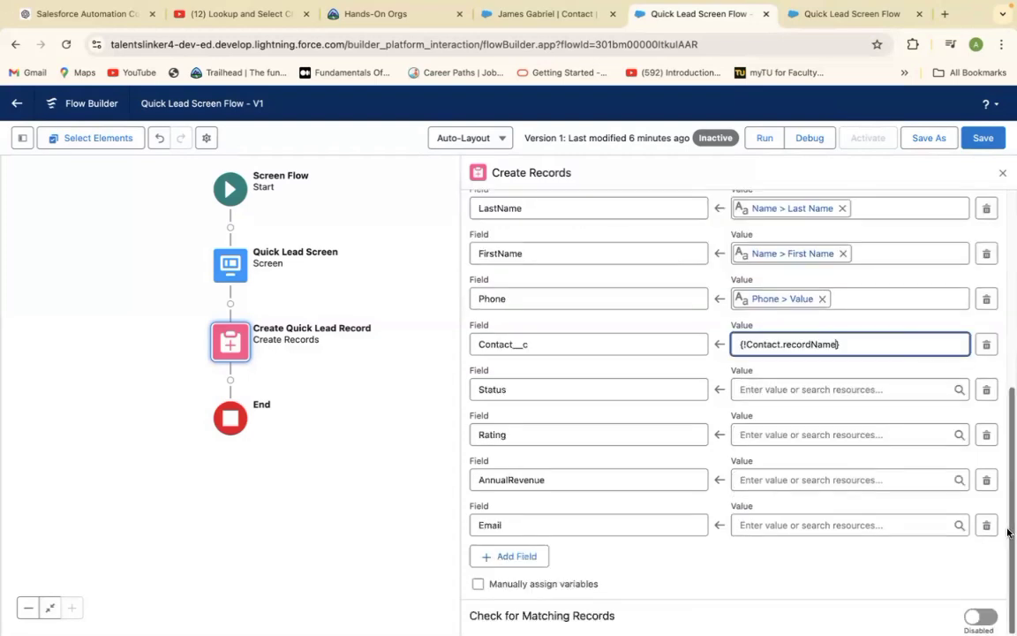
left_click(662, 391)
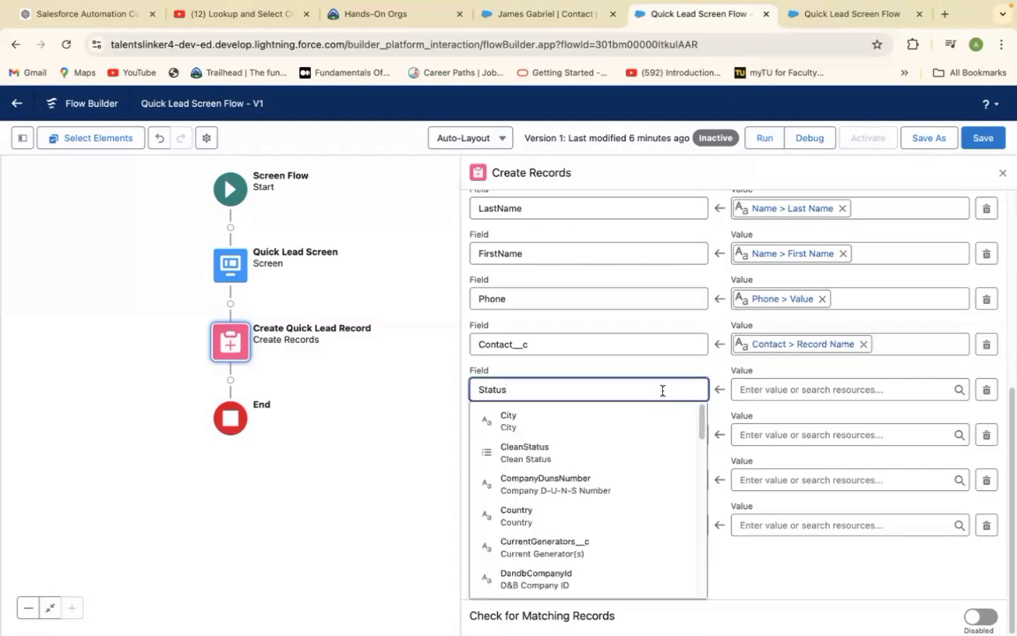
left_click(796, 390)
type("statu")
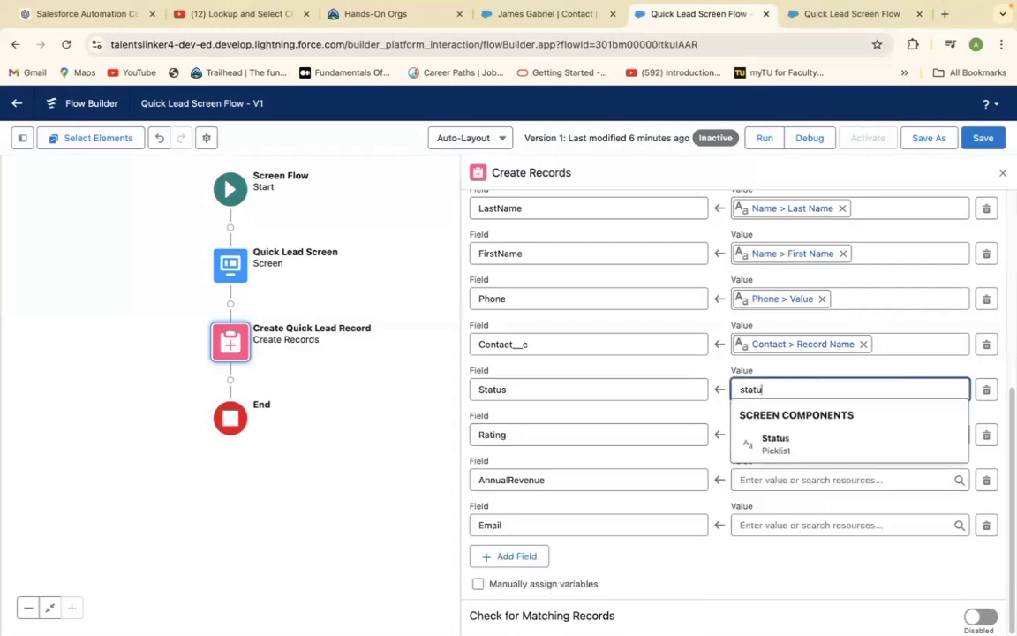
left_click(794, 444)
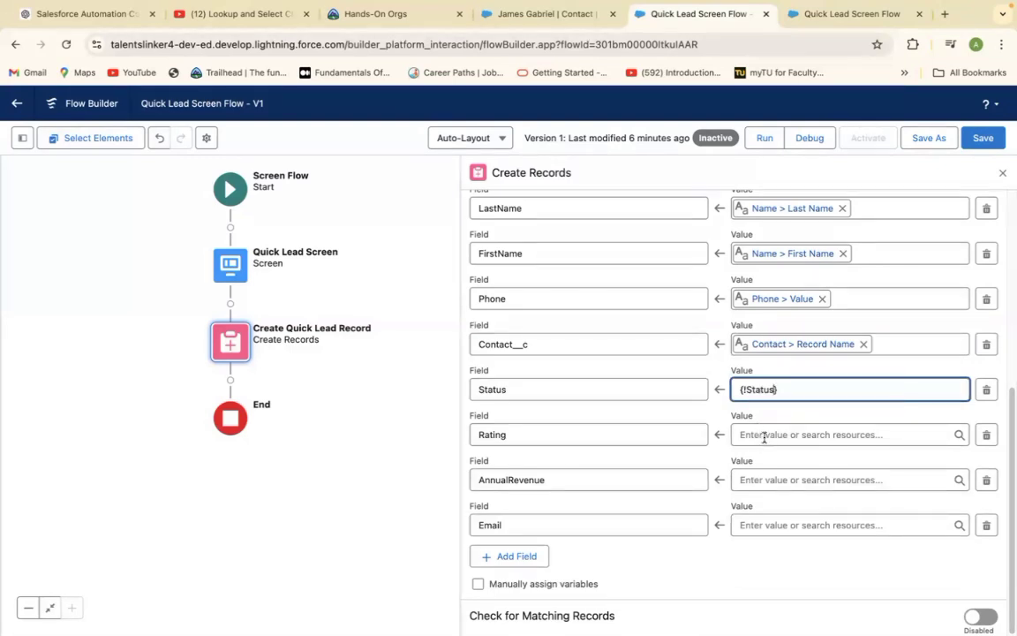
Step: Set the Lead's Rating value to the Lead_Rating screen component and its AnnualRevenue value to Annual_Revenue
left_click(765, 435)
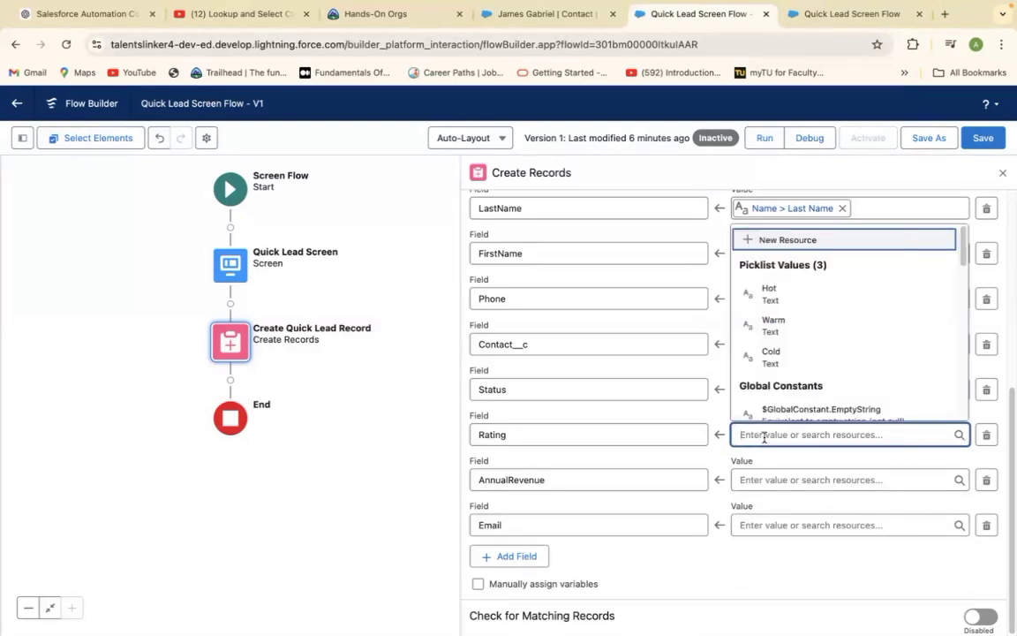
type("rat")
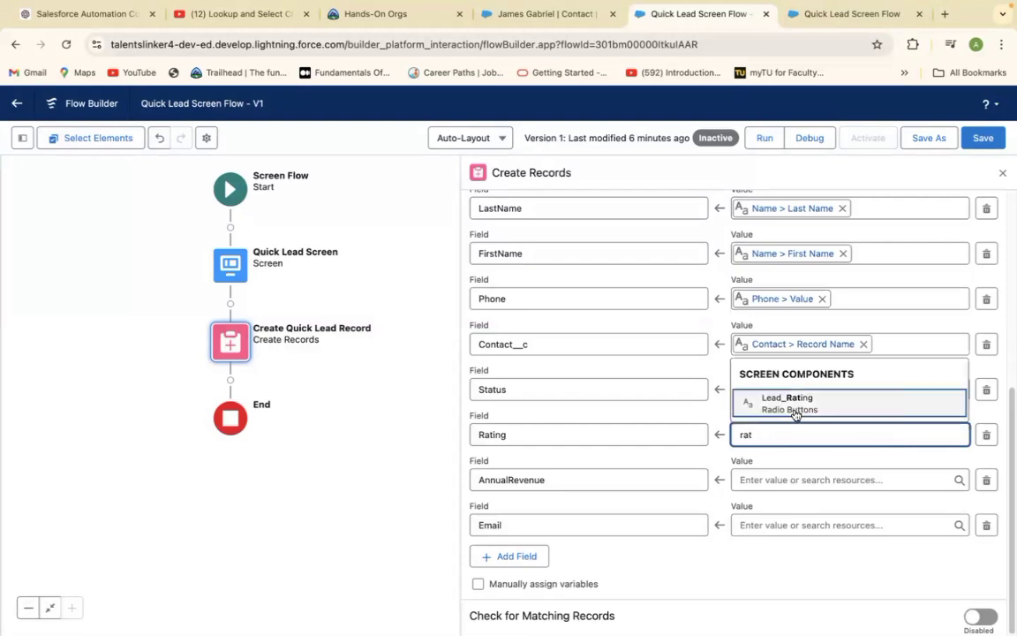
left_click(796, 407)
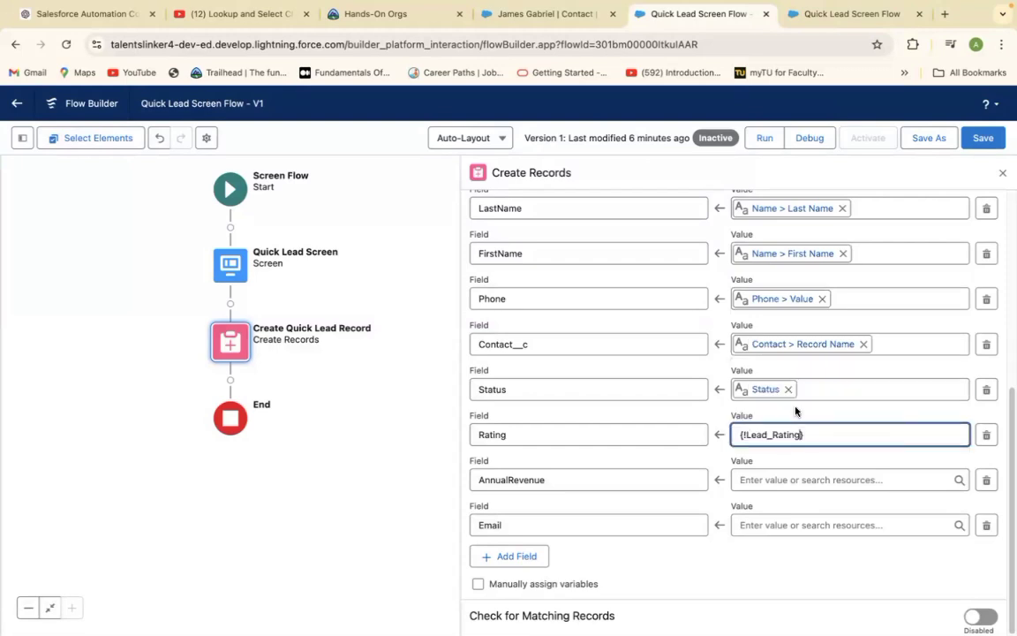
left_click(787, 482)
type("ann")
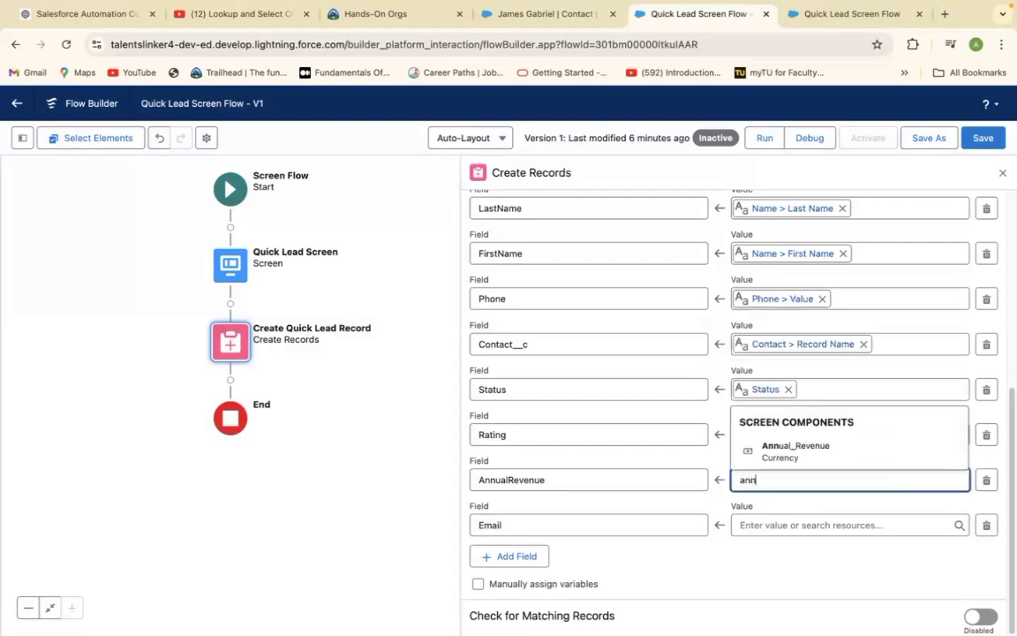
left_click(792, 452)
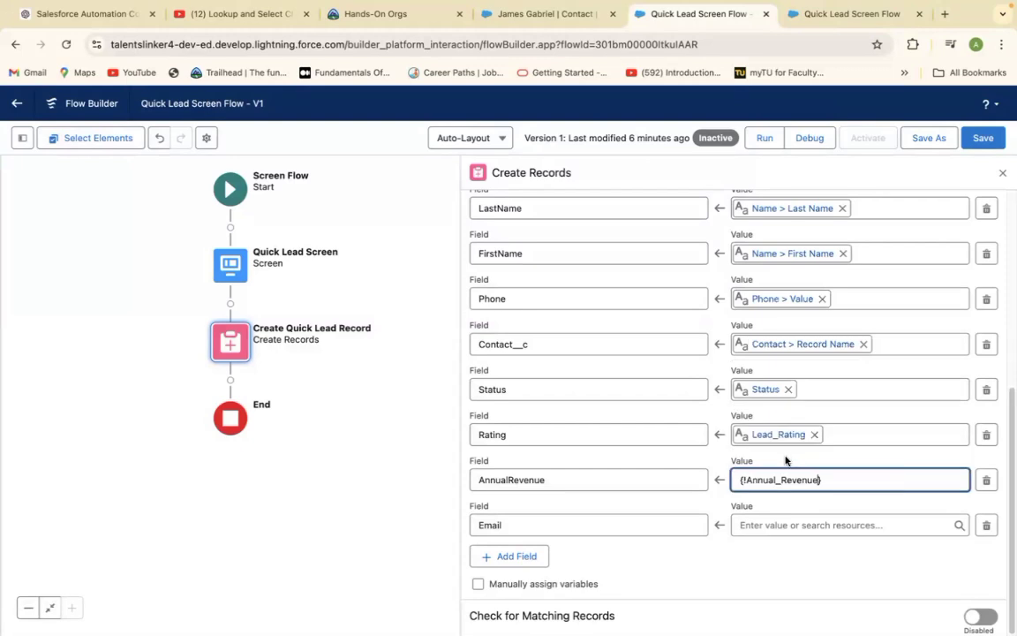
Step: Set the value of the Lead's Email field to value from the Email screen component
left_click(770, 524)
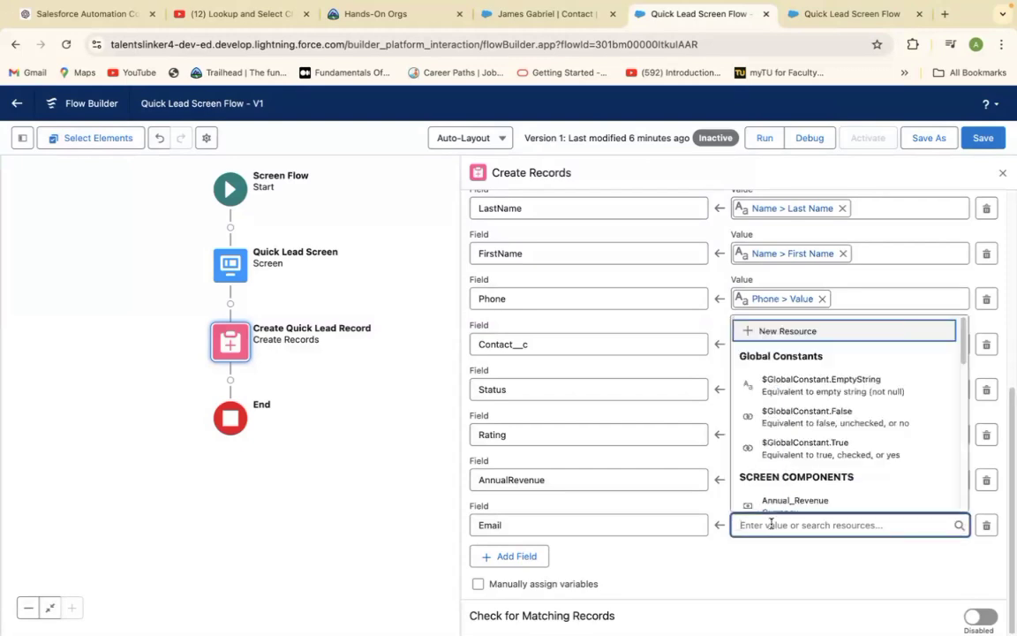
type("ema")
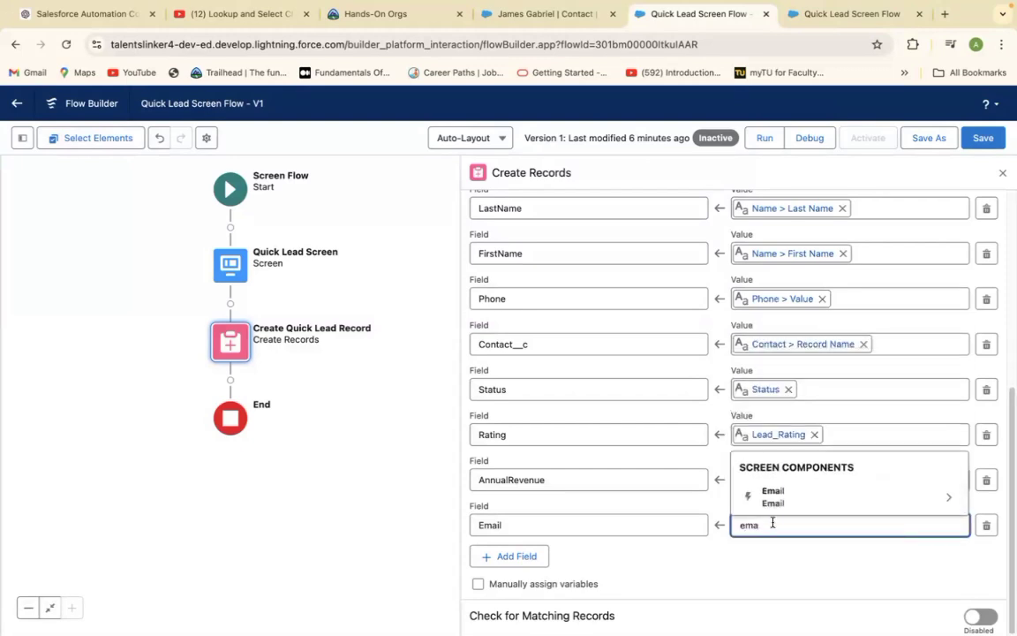
left_click(779, 502)
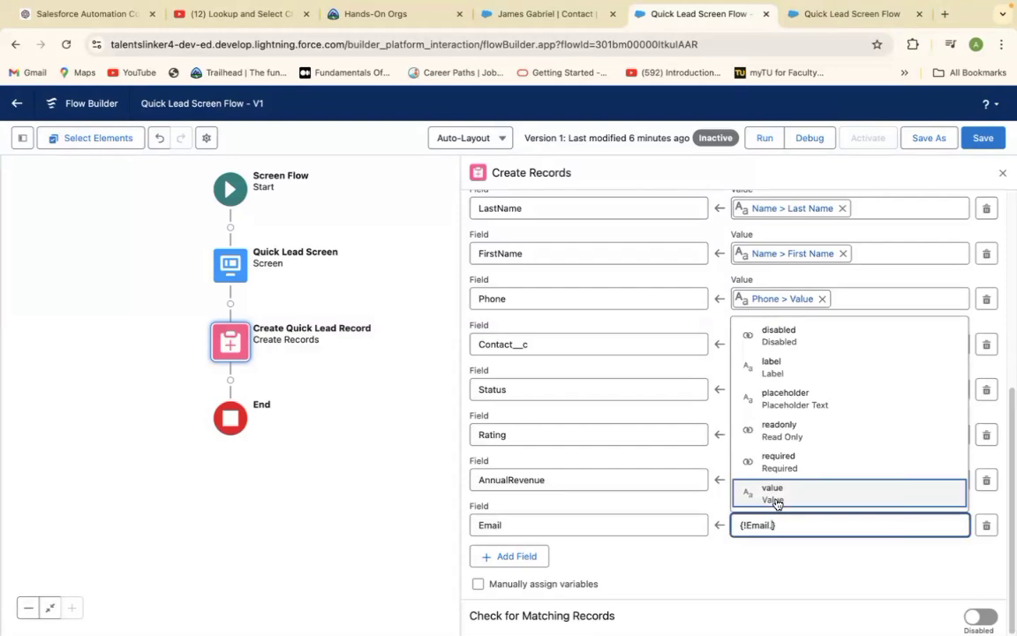
left_click(776, 497)
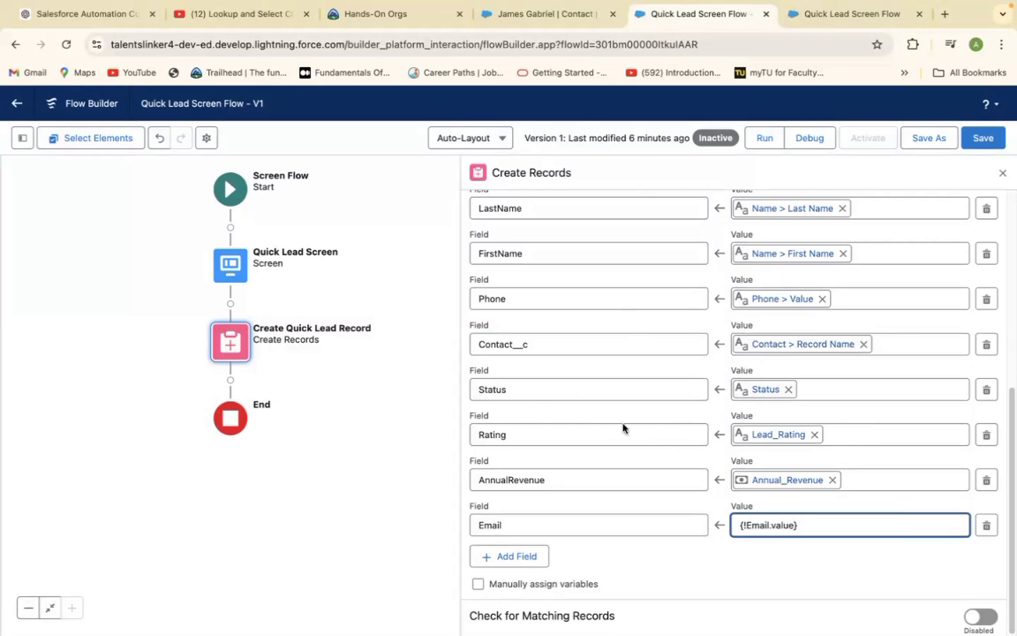
Step: Clear the attribute in the Contact__c field's Contact reference and choose recordName for it again
left_click(840, 346)
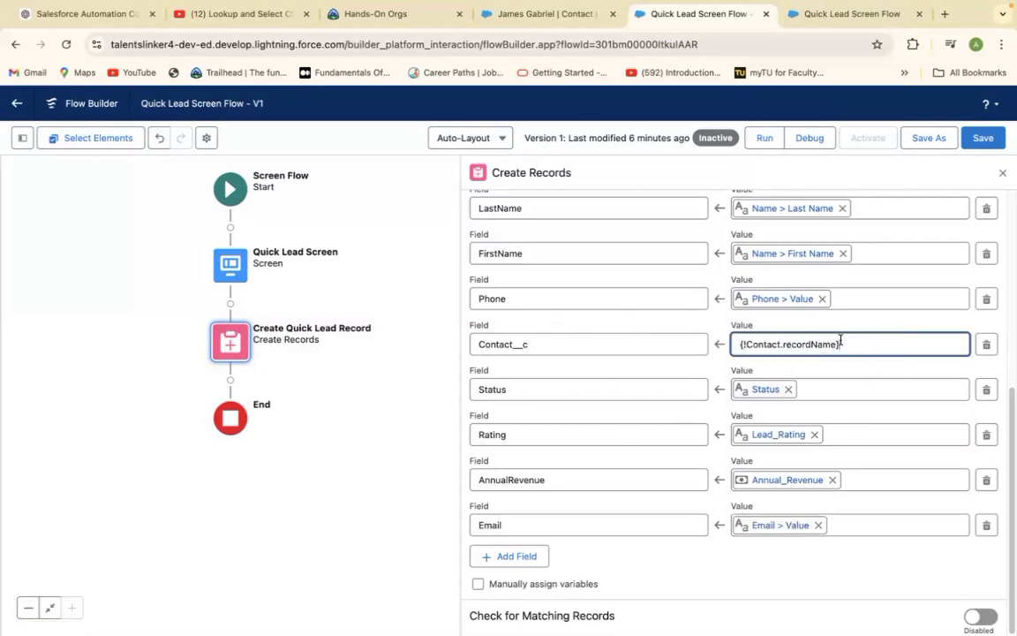
left_click(835, 346)
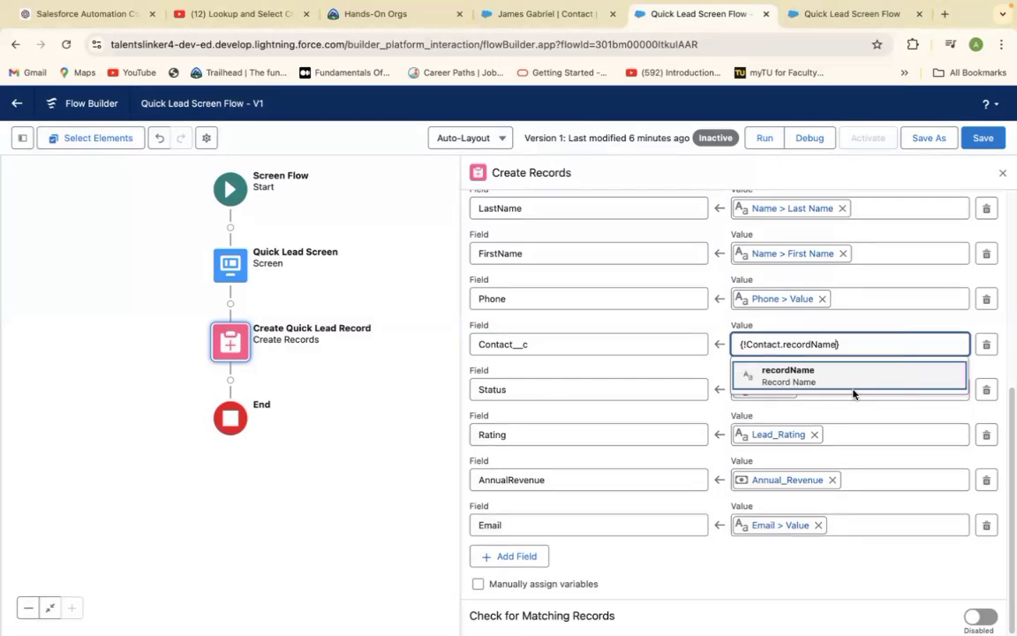
key("BackSpace")
key("BackSpace")
key("BackSpace")
key("BackSpace")
key("BackSpace")
key("BackSpace")
key("BackSpace")
key("BackSpace")
key("BackSpace")
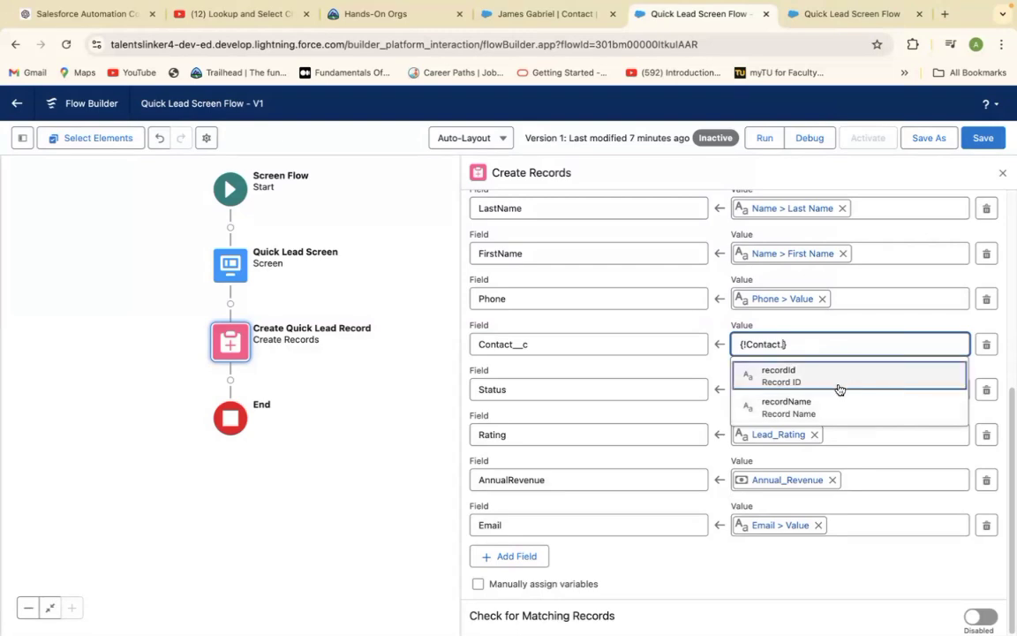
left_click(814, 407)
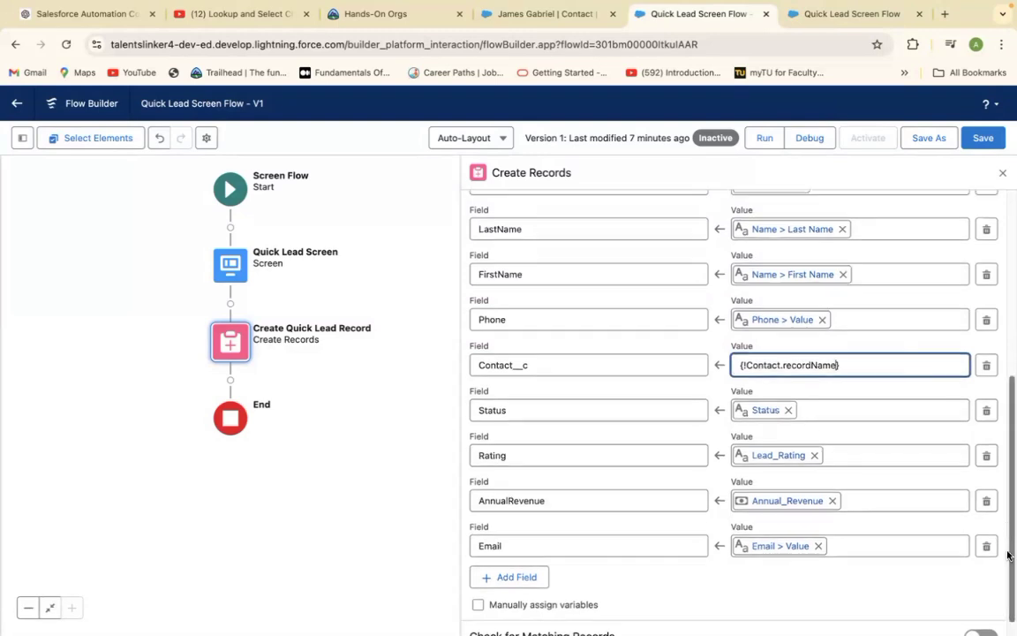
left_click_drag(1008, 577, 1008, 166)
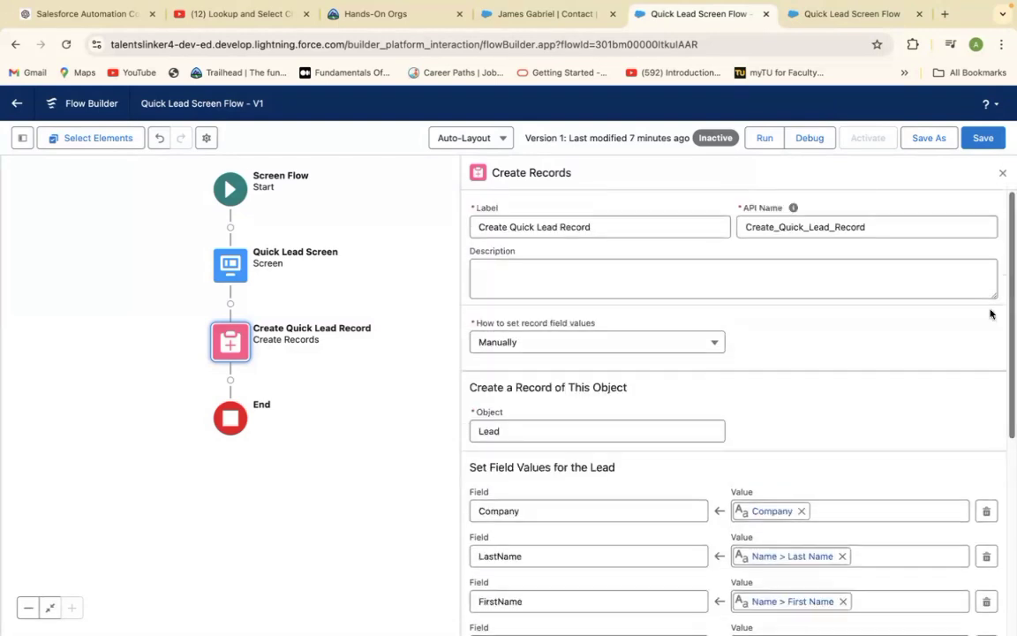
scroll(989, 465, "down", 1)
scroll(989, 465, "down", 3)
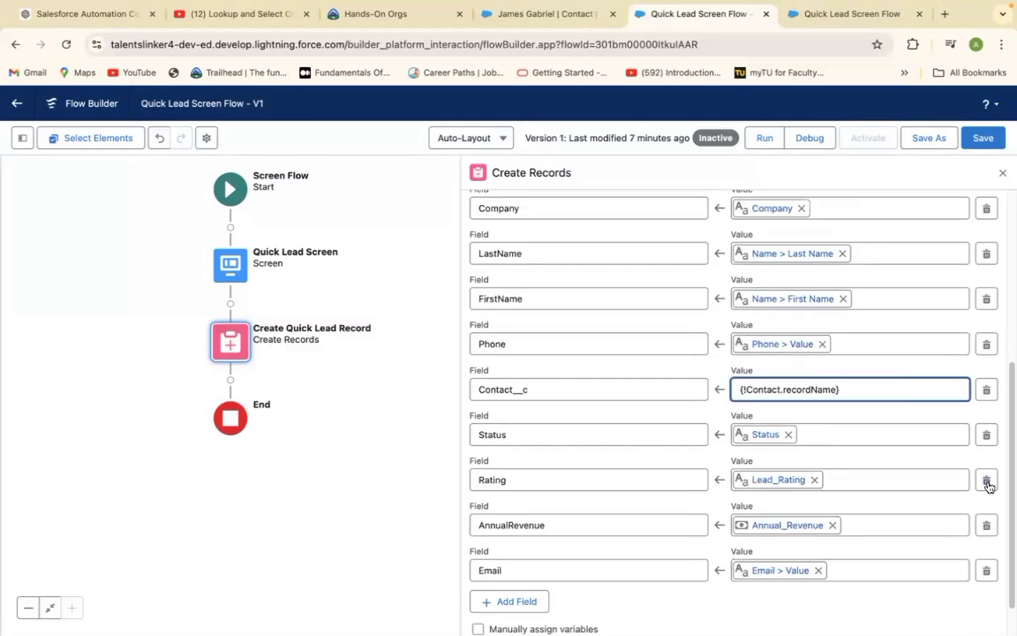
Step: Save the flow and add a Screen element labelled SuccessMSG between Create Quick Lead Record and the End element
left_click(983, 139)
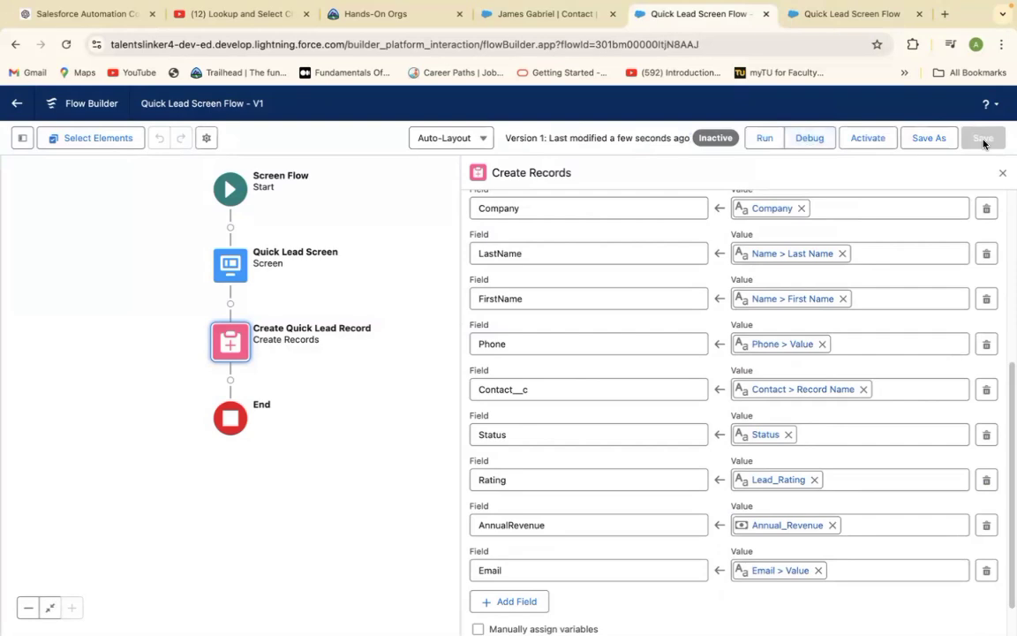
left_click(230, 380)
left_click(173, 518)
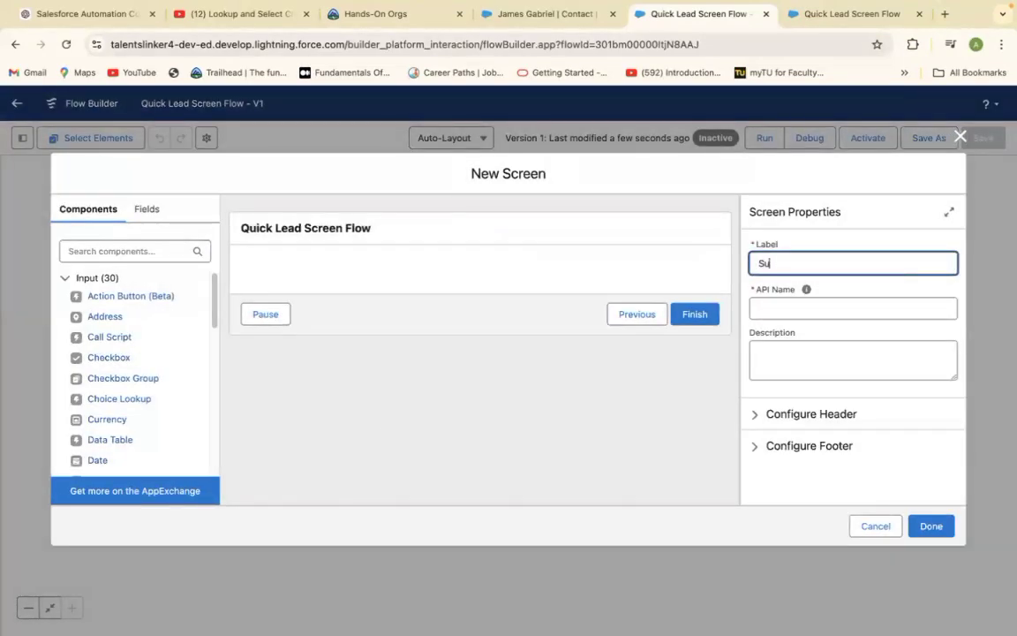
type("SuccessMSG")
left_click(767, 308)
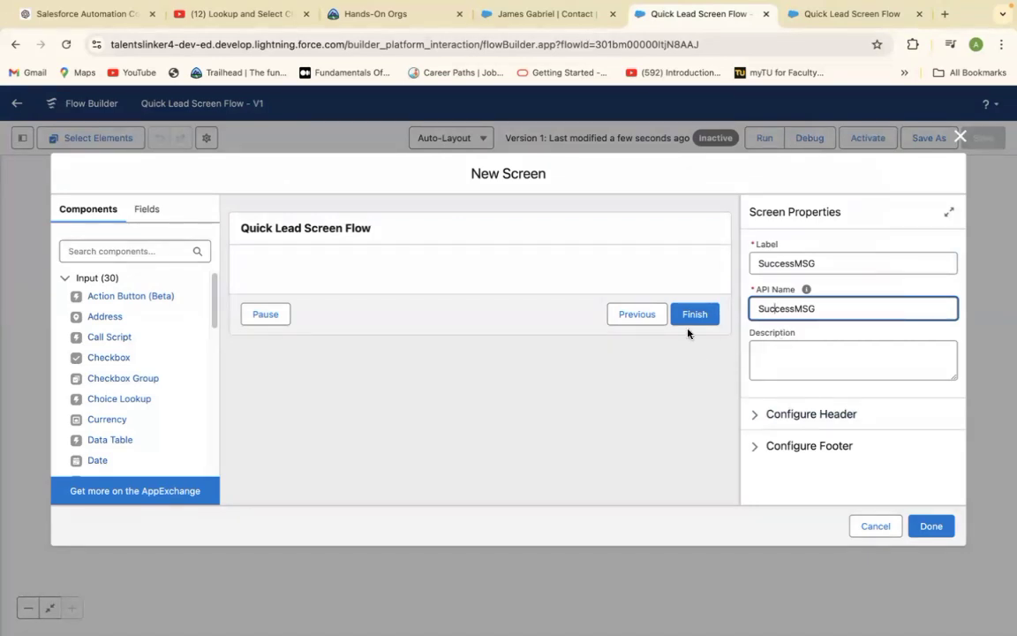
Step: Configure the SuccessMSG screen's footer to hide the Previous and Pause buttons
left_click(816, 448)
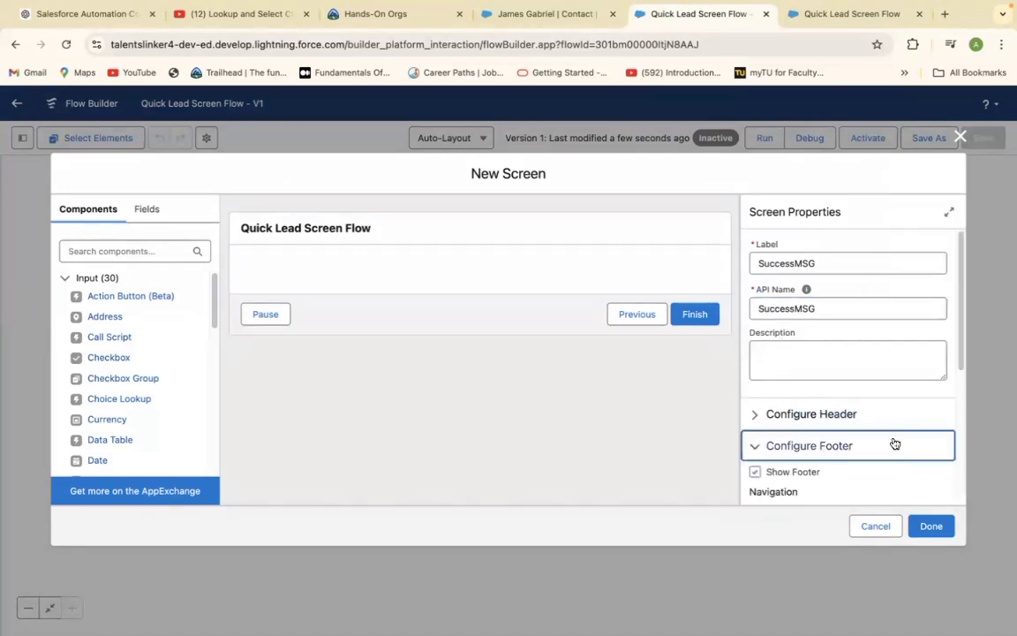
scroll(963, 359, "down", 5)
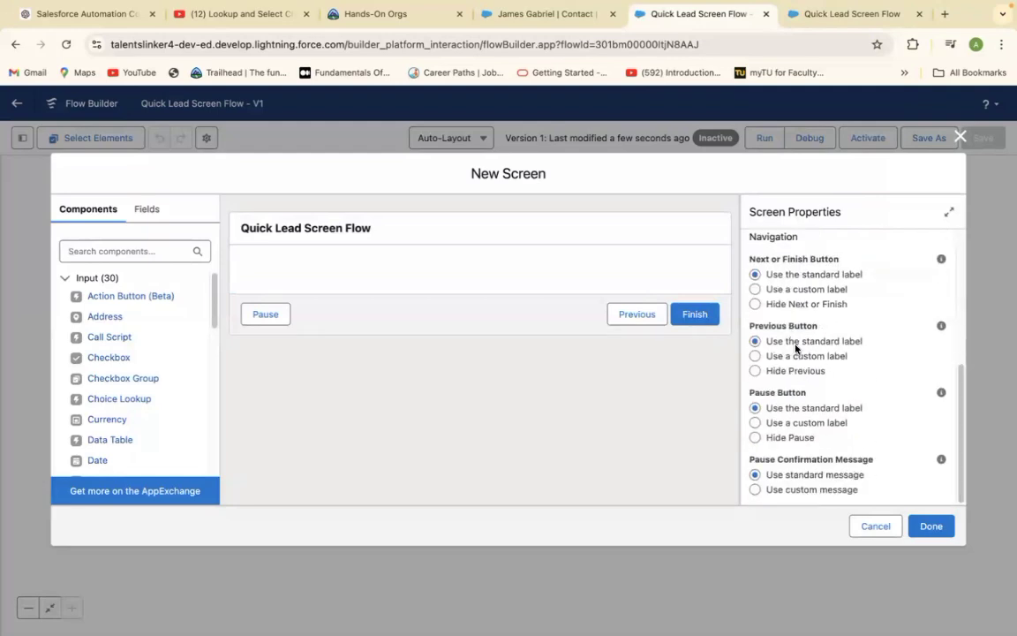
left_click(756, 371)
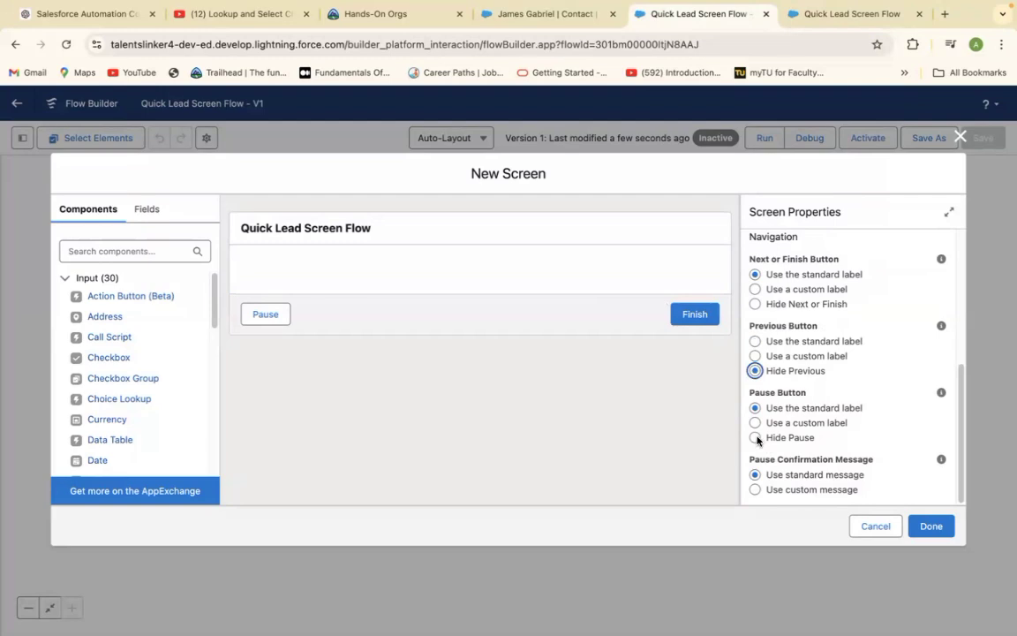
left_click(755, 438)
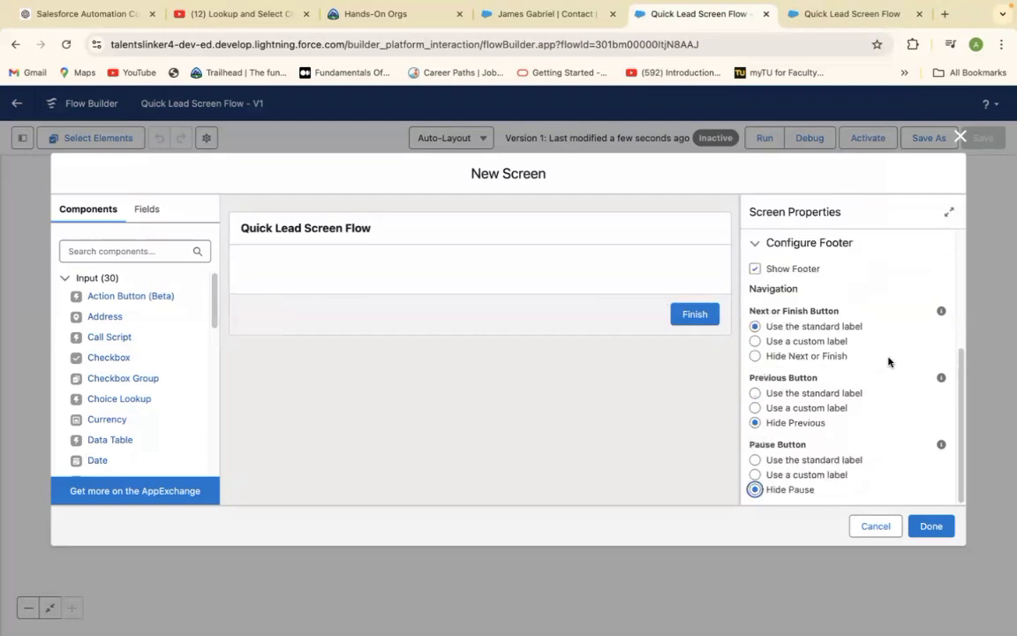
left_click_drag(961, 428, 959, 301)
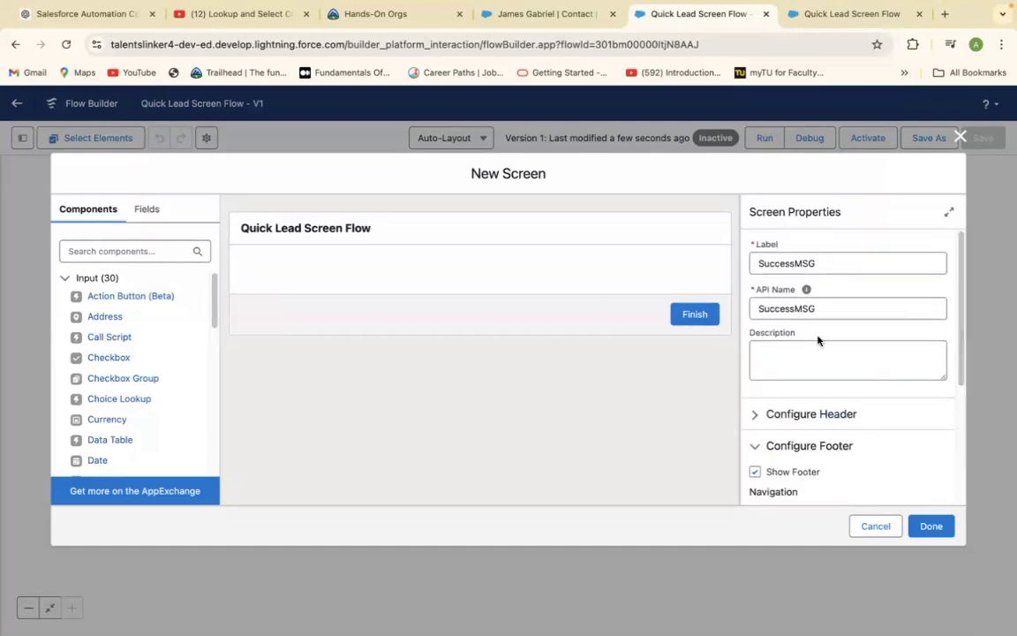
Step: Add a Display Text component to the SuccessMSG screen with the API name SuccessMsgDisplay
left_click(114, 252)
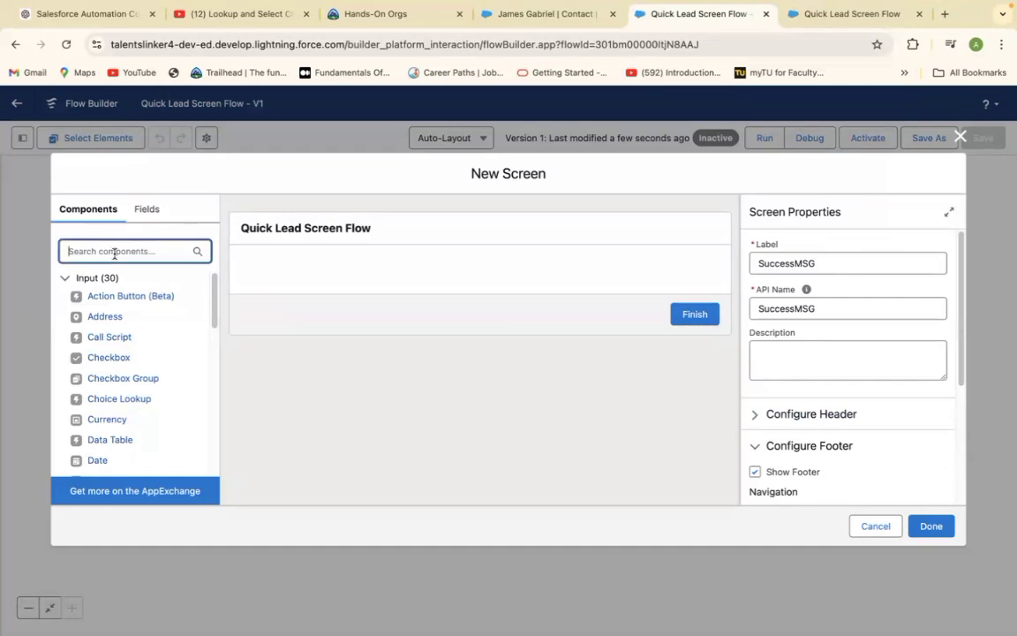
type("Displa")
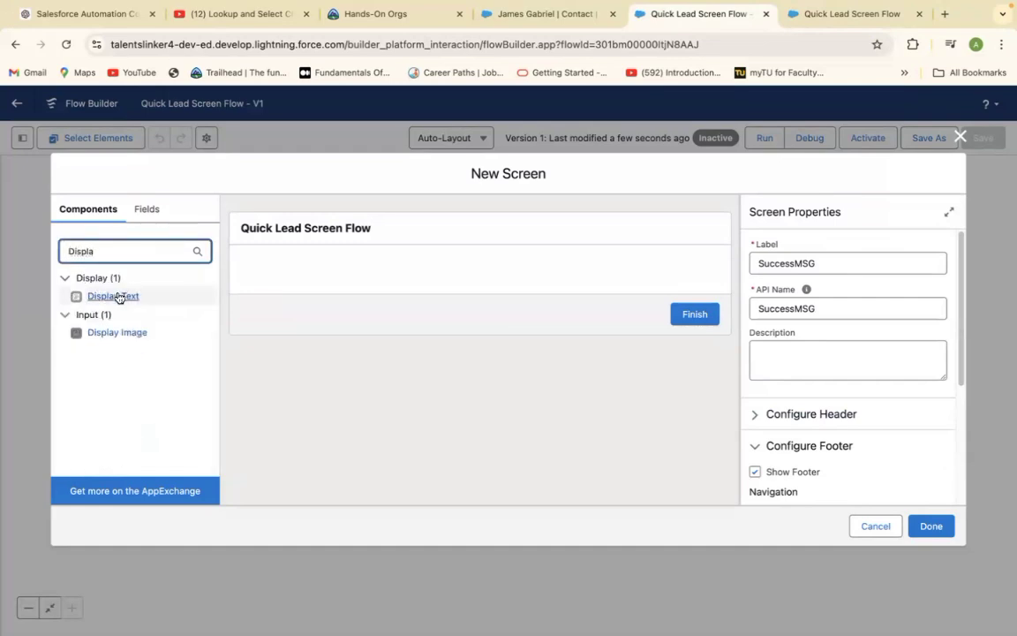
left_click_drag(118, 298, 359, 284)
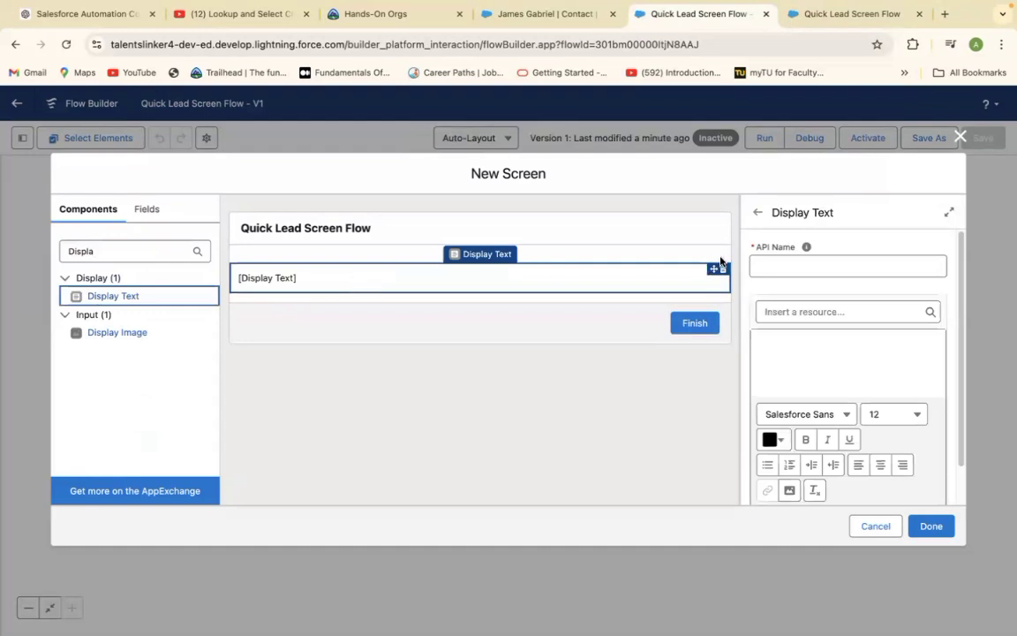
left_click(761, 264)
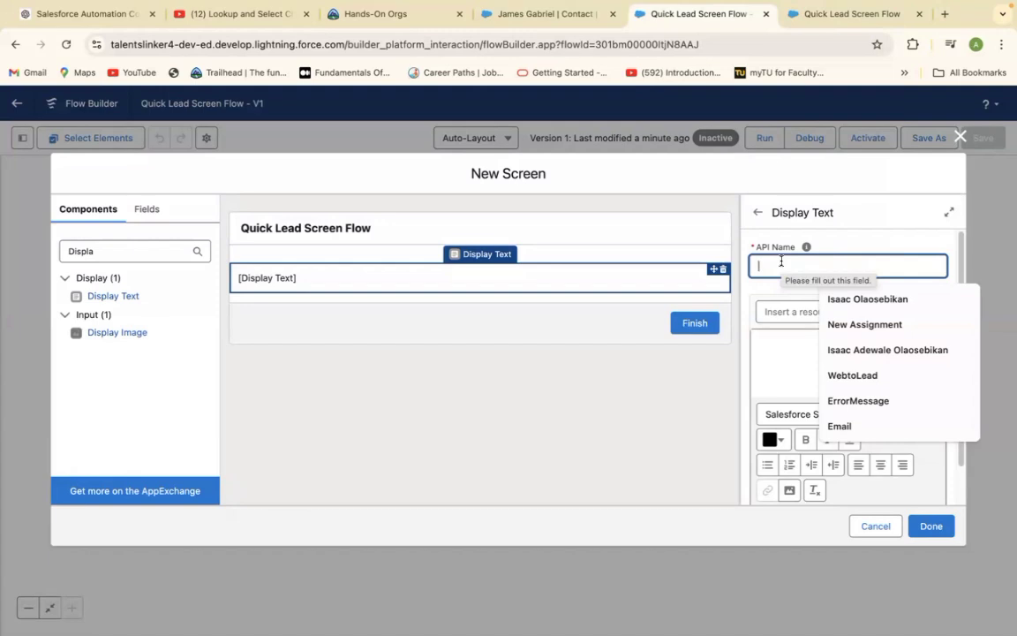
type("Suc")
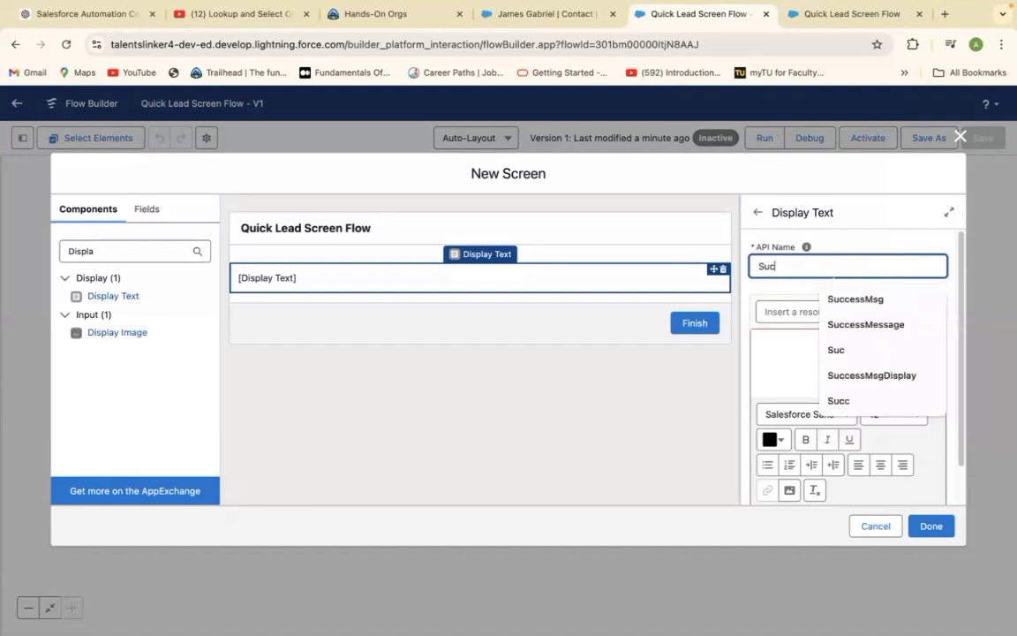
type("cessMsgDisplay")
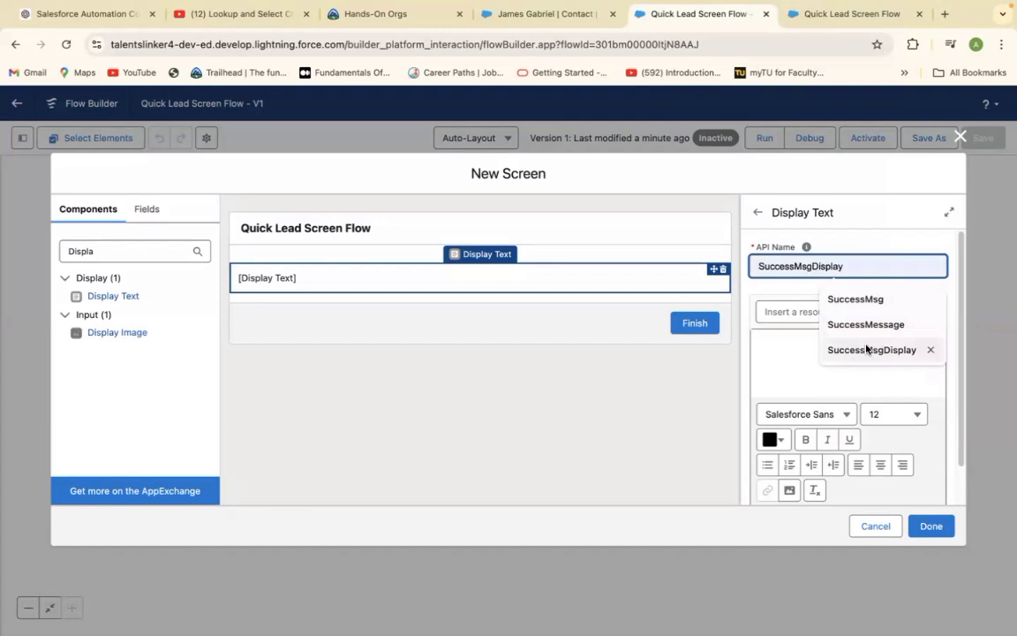
left_click(866, 349)
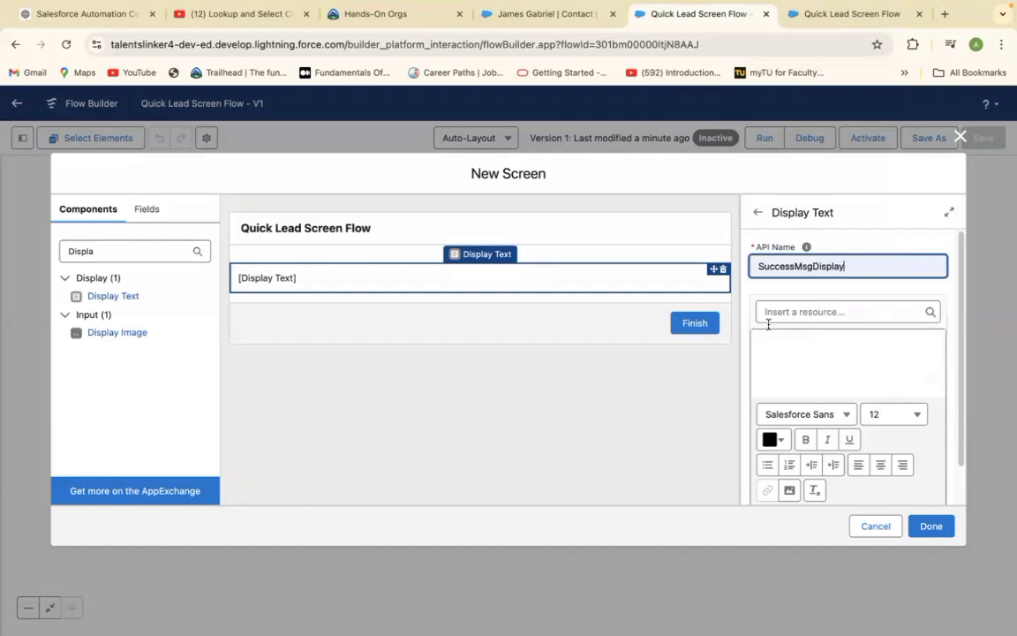
Step: Enter "Quick Lead Record Created Successfully" as the content of the SuccessMsgDisplay text component
left_click(785, 337)
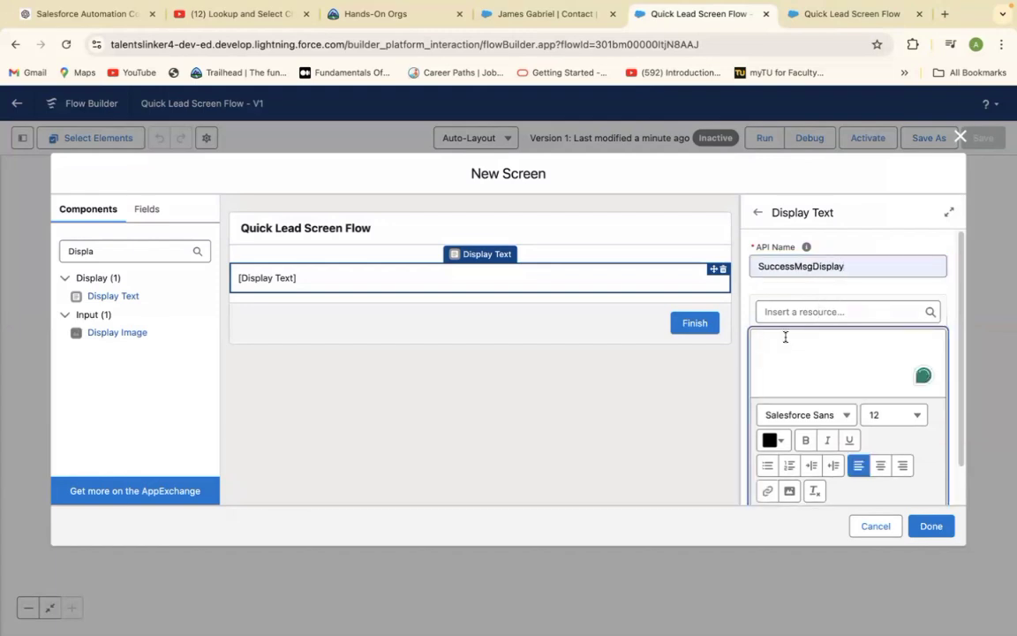
type("Quick")
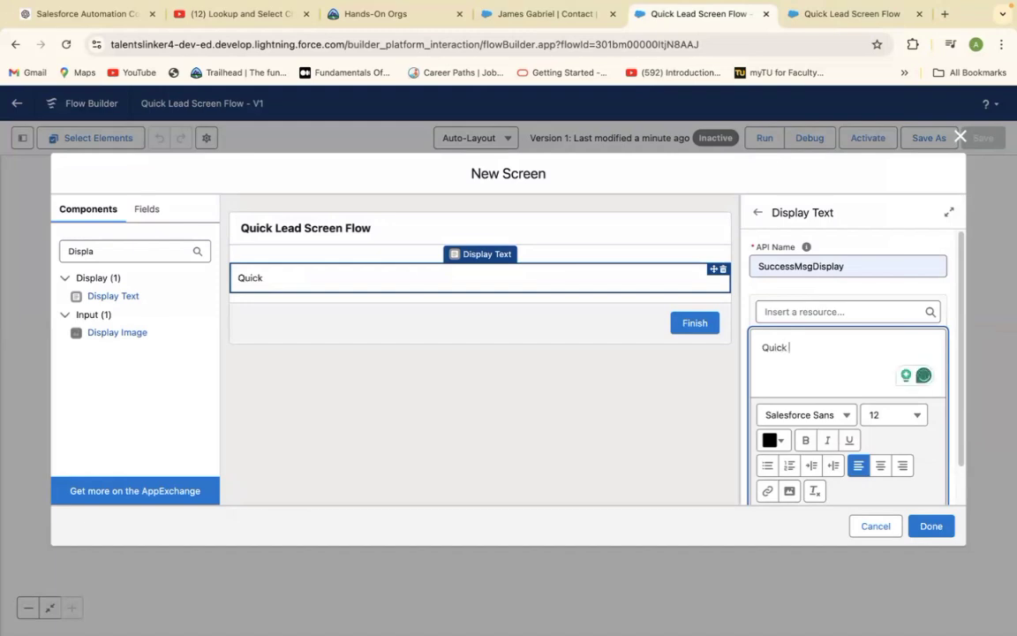
type(" Leadd")
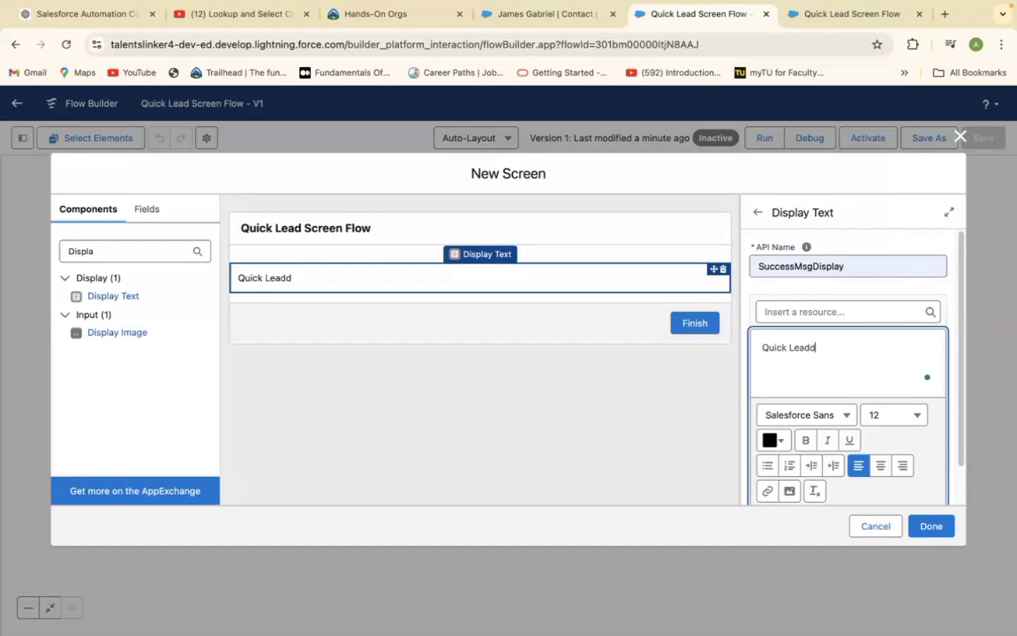
key("BackSpace")
type("Record C")
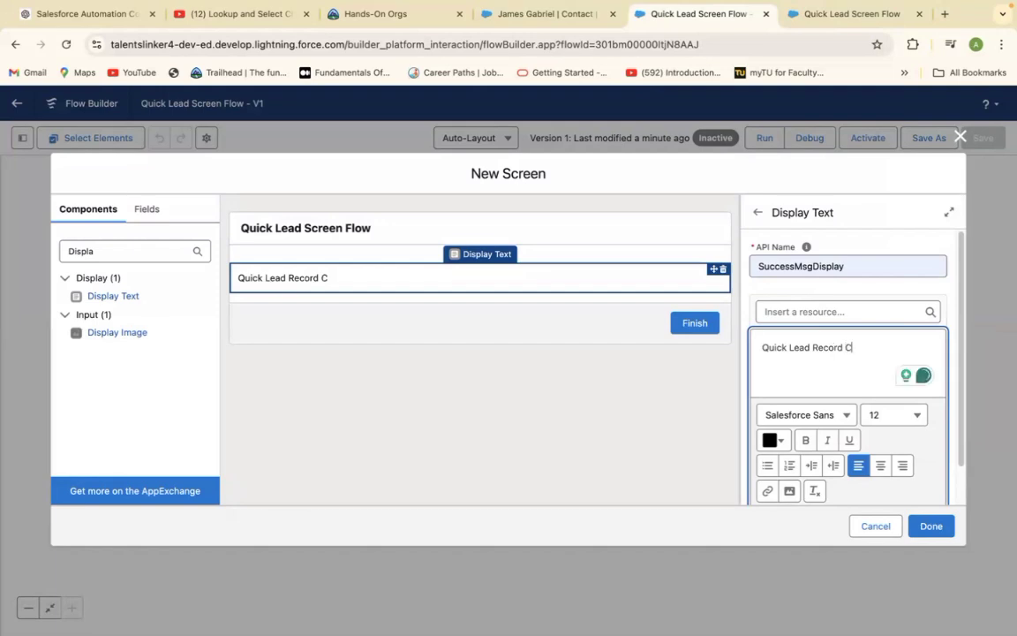
type("reated")
type("S")
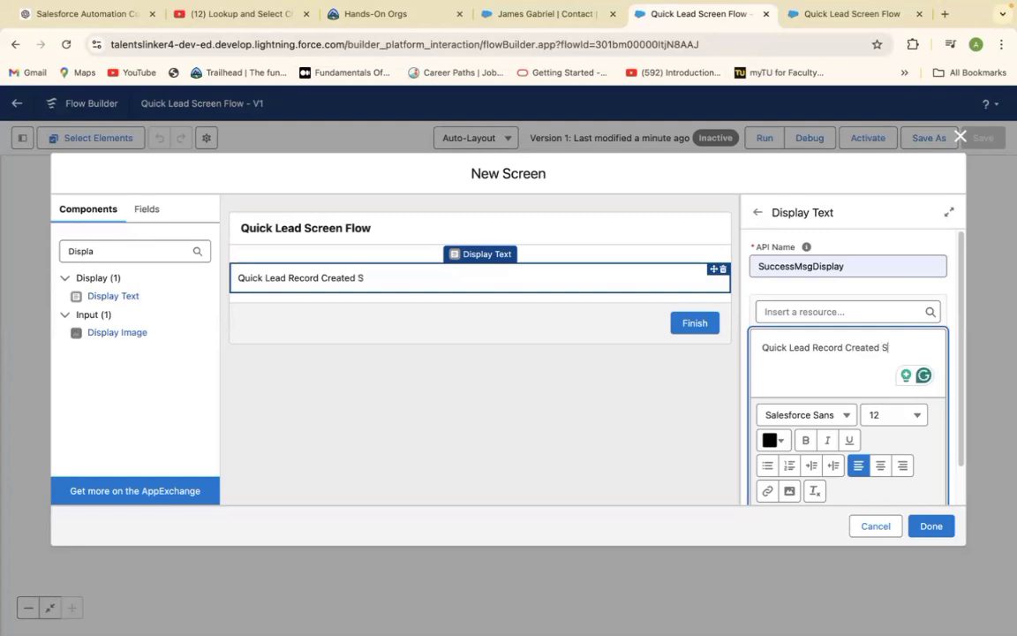
type("ucce")
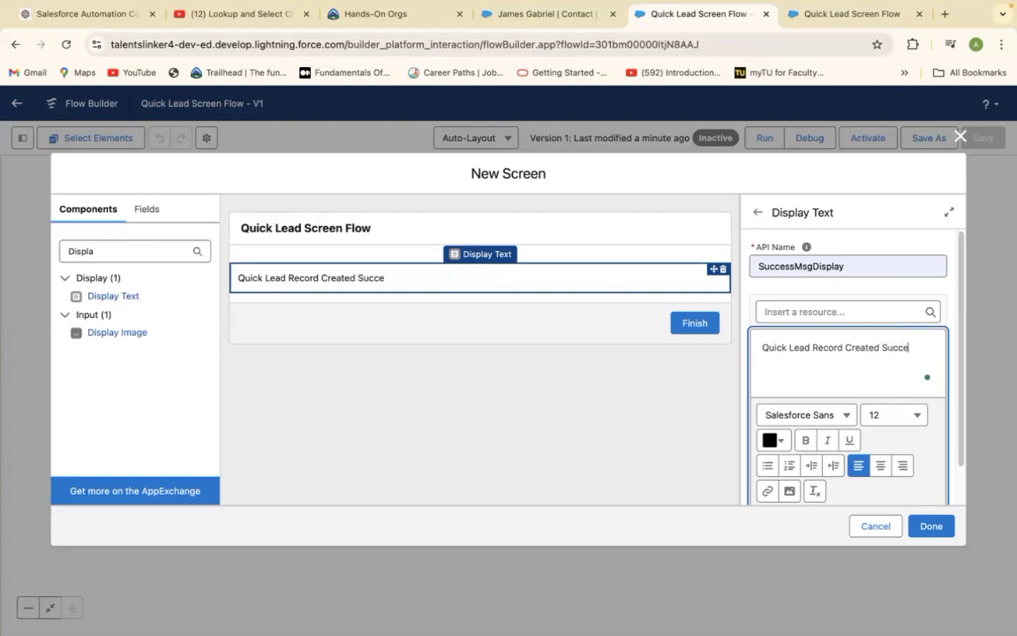
type("ssfully")
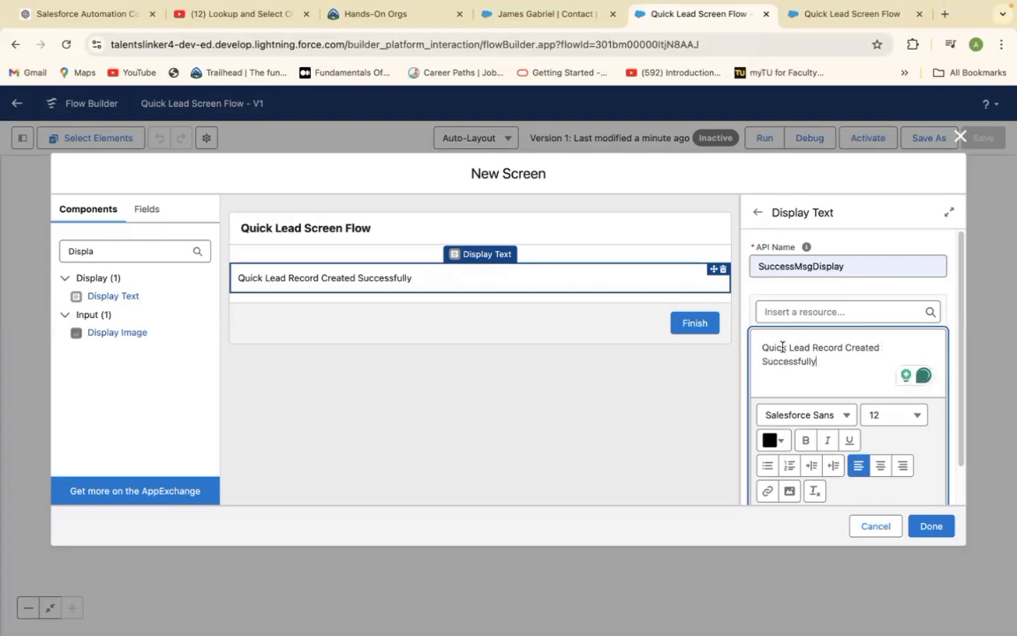
Step: Format the success message as bold, size 14, green (#0FF448) and centre-aligned
left_click_drag(761, 346, 849, 375)
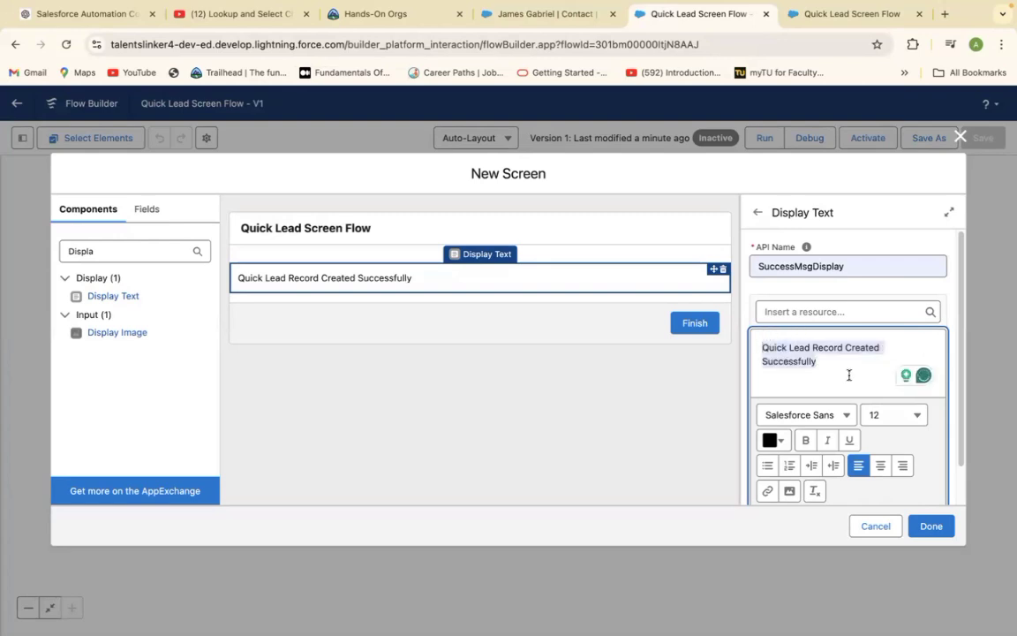
left_click(804, 440)
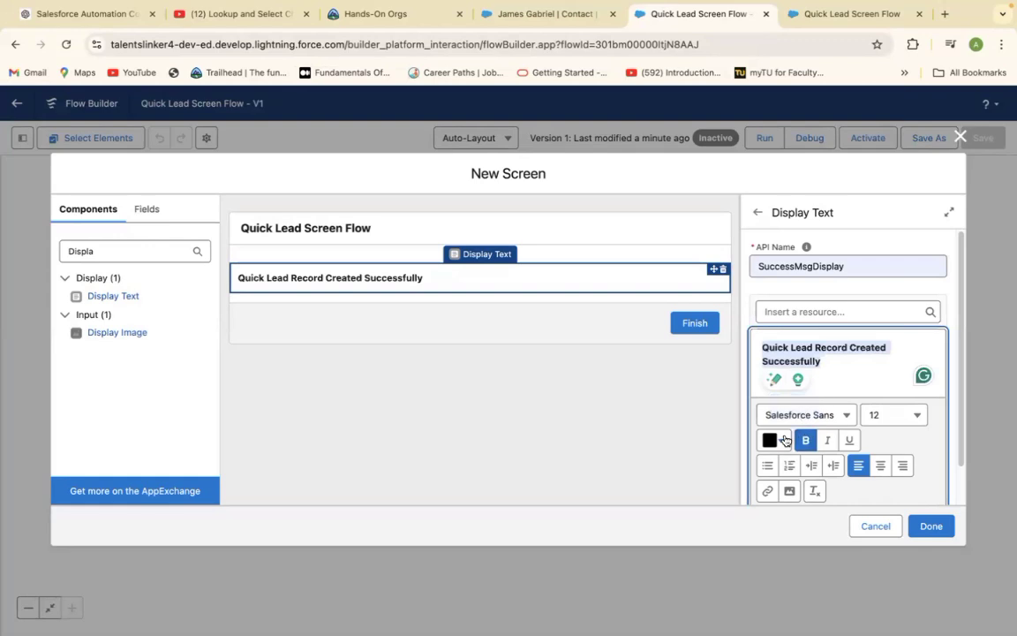
left_click(770, 440)
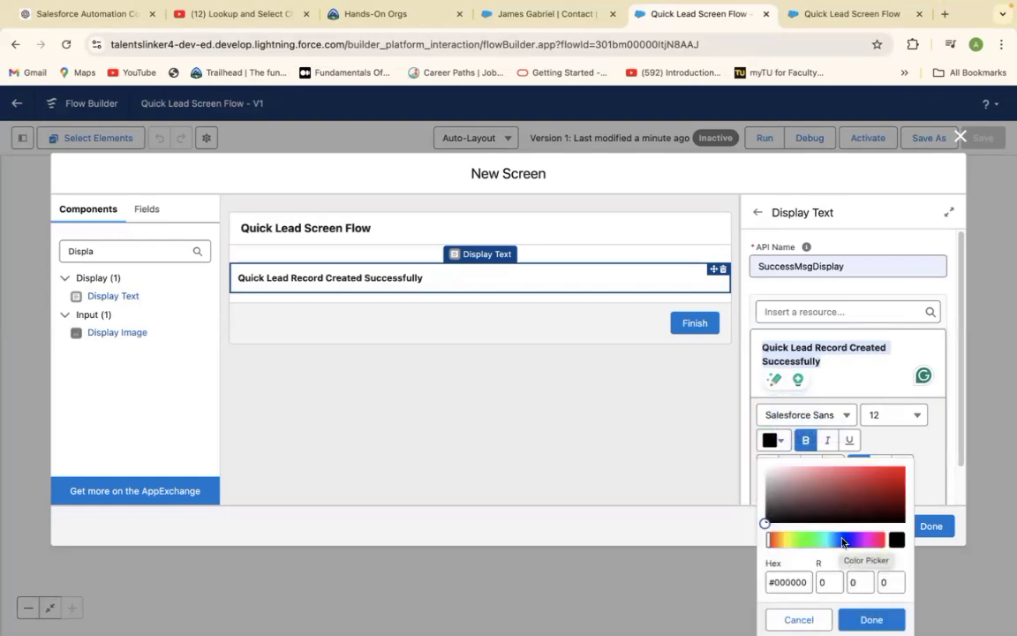
left_click(811, 540)
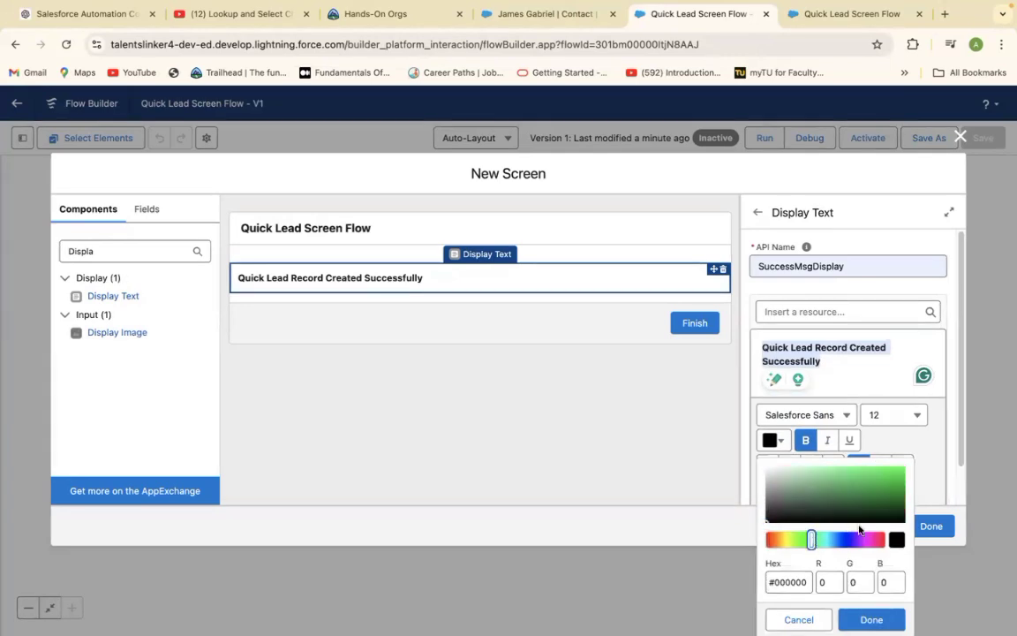
left_click(896, 475)
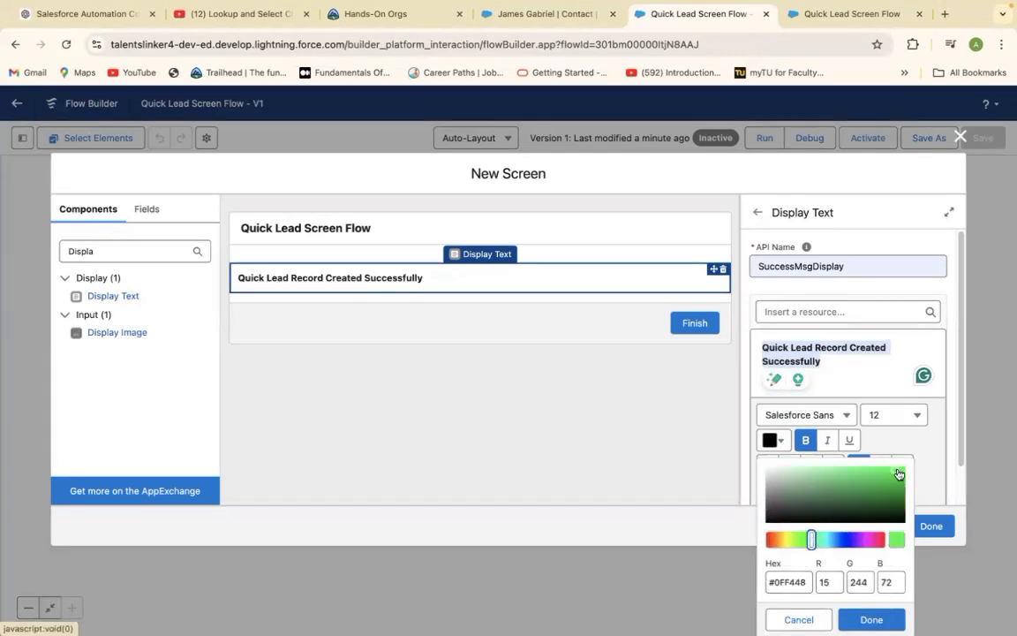
left_click(892, 415)
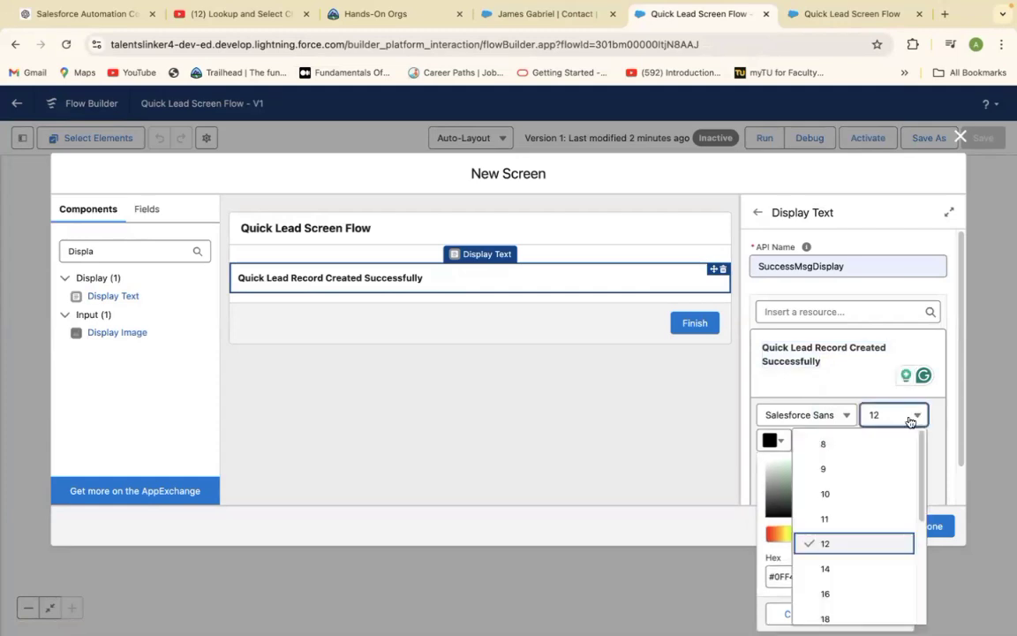
left_click(840, 568)
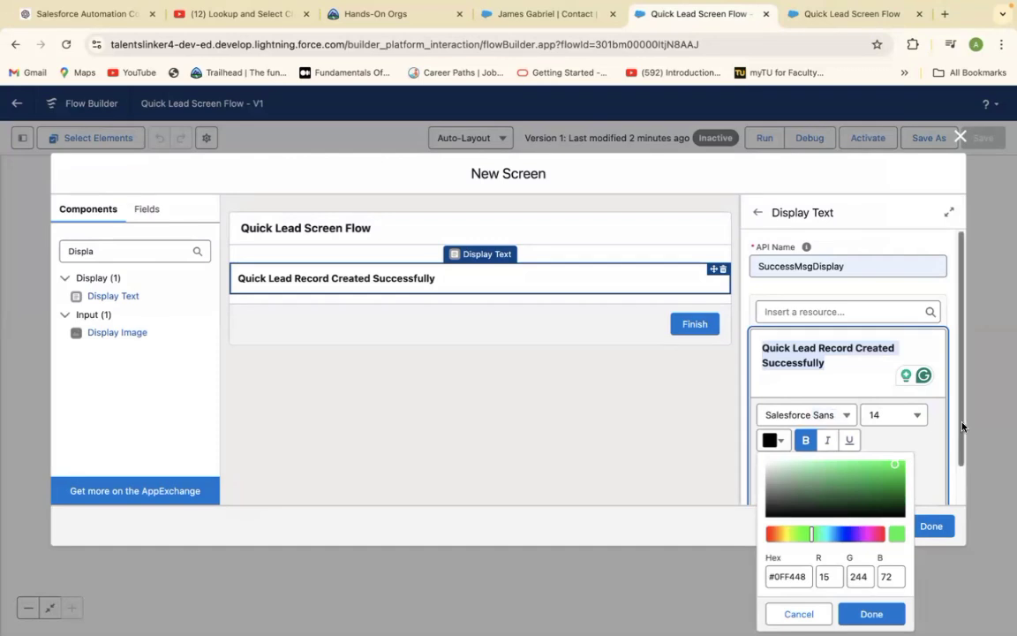
scroll(961, 429, "down", 1)
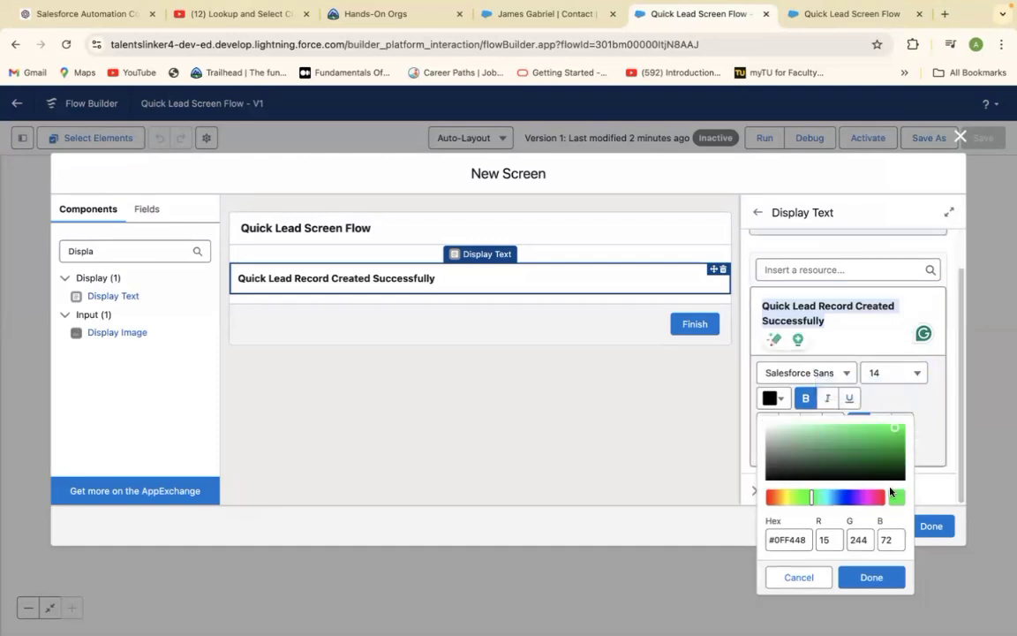
left_click(872, 577)
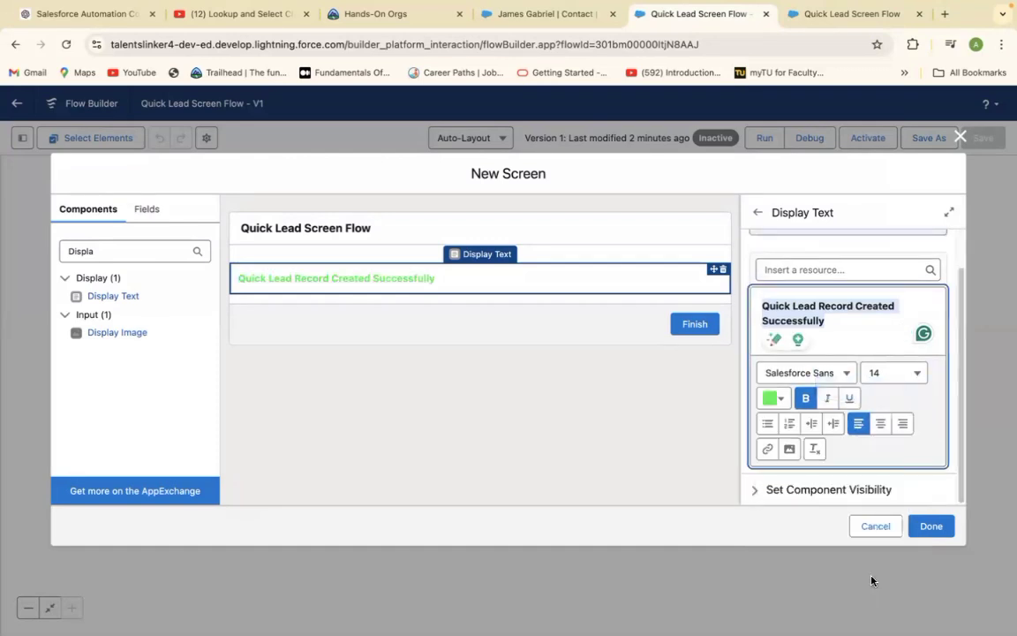
left_click(881, 425)
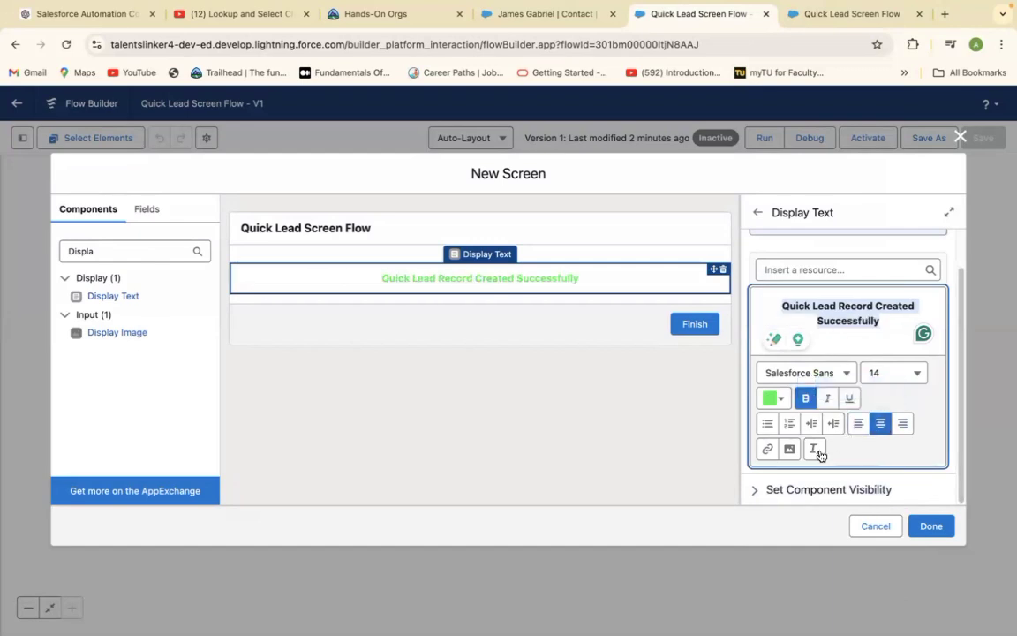
Step: Change the success message's text colour to blue (#0F46FA)
left_click(784, 399)
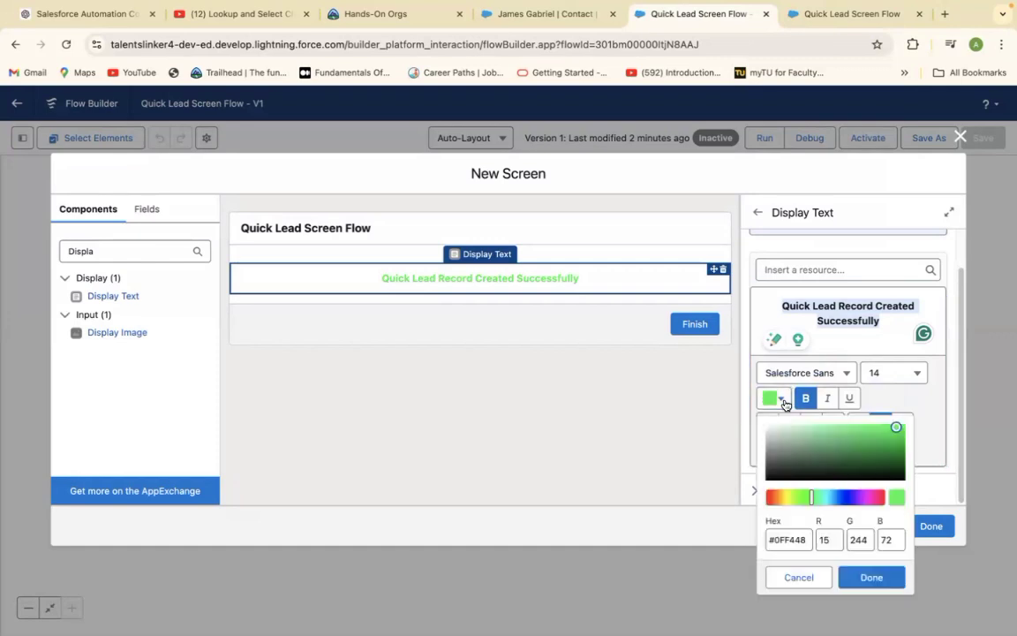
left_click(840, 498)
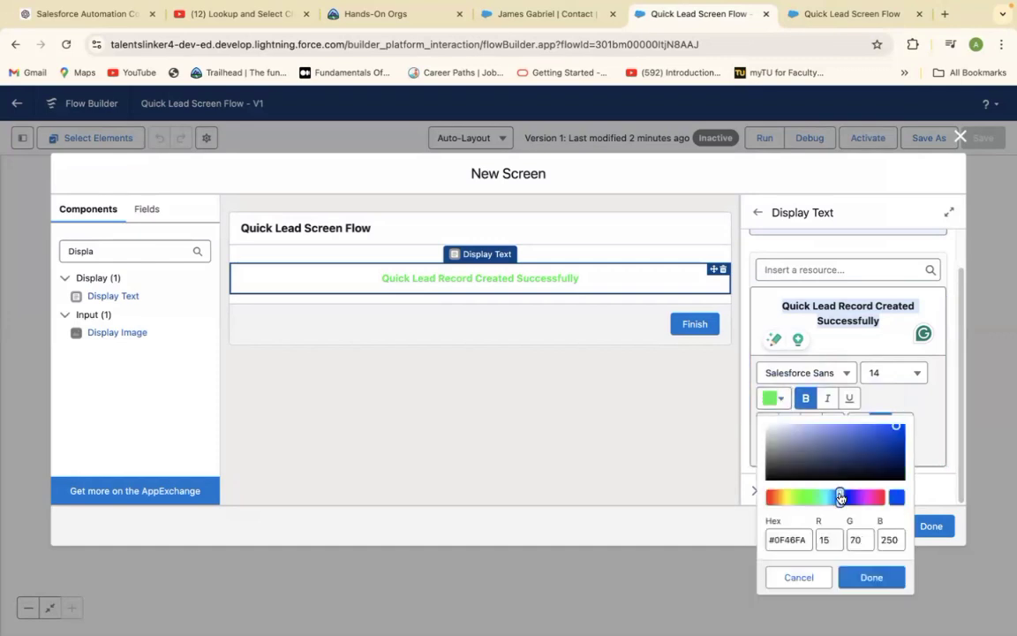
left_click(873, 586)
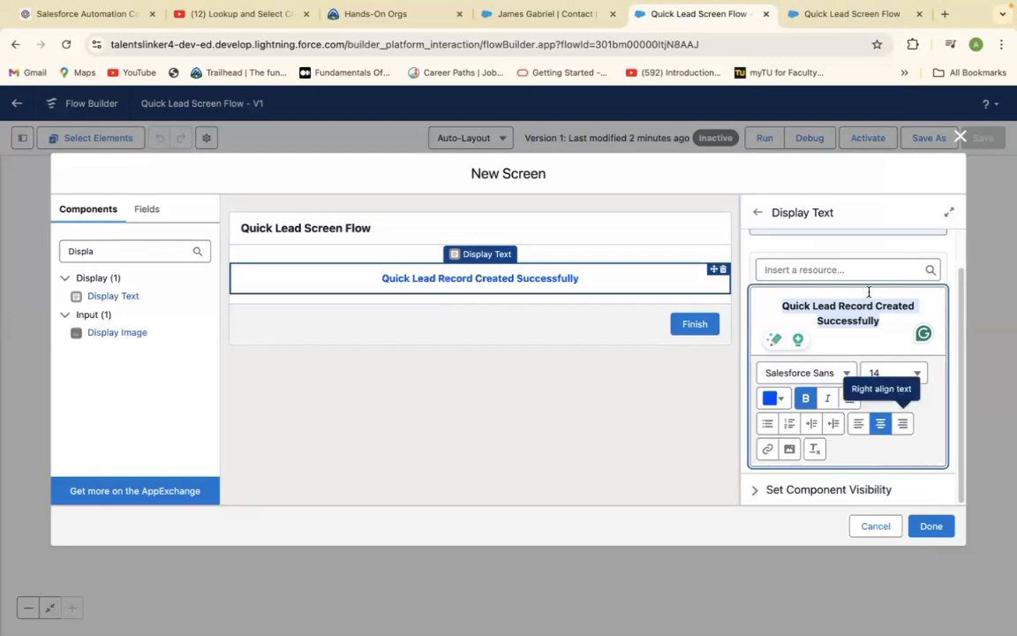
Step: Add an exclamation mark at the end of the success message and a party popper emoji on each side of it
left_click(881, 322)
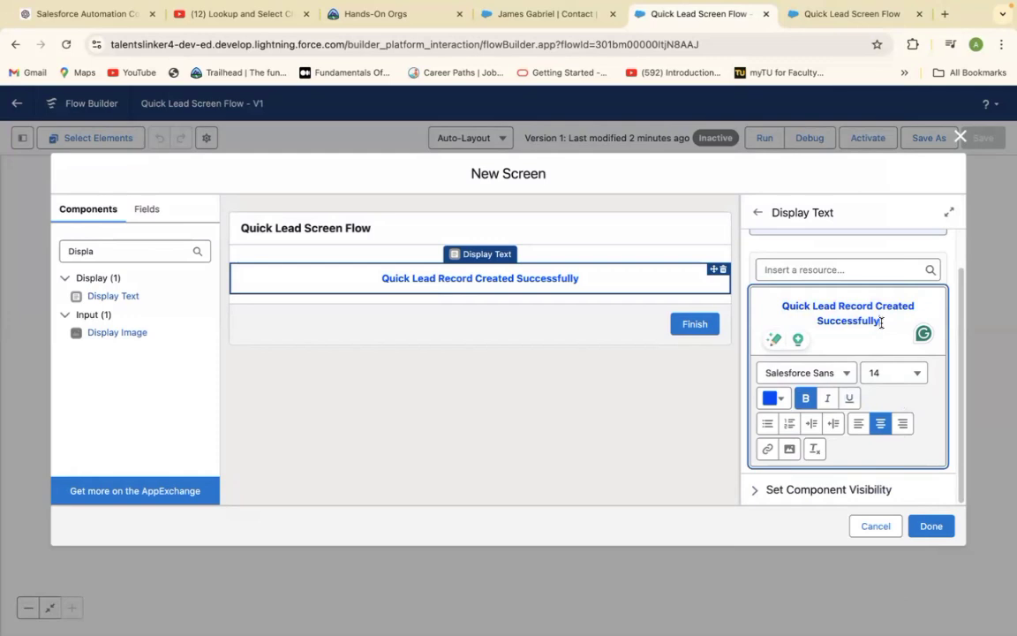
type("!")
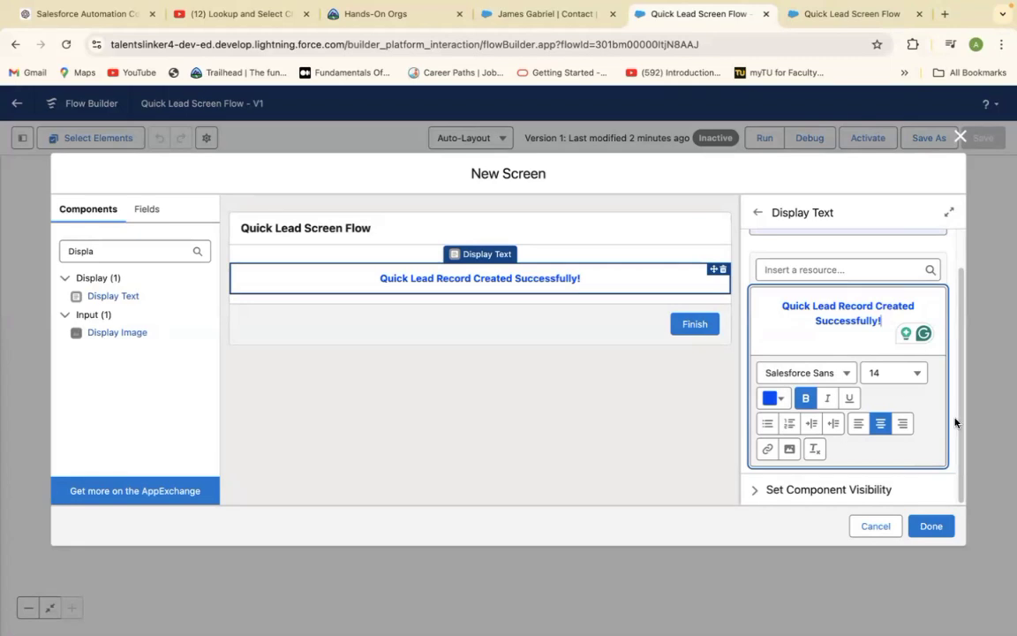
left_click(782, 301)
key("ctrl+super+space")
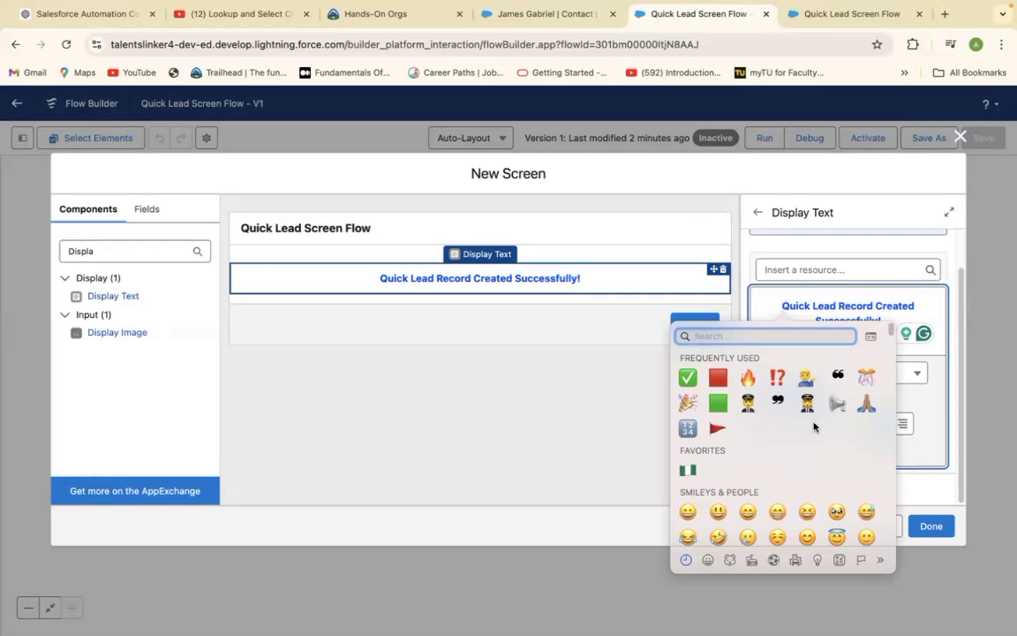
left_click(686, 404)
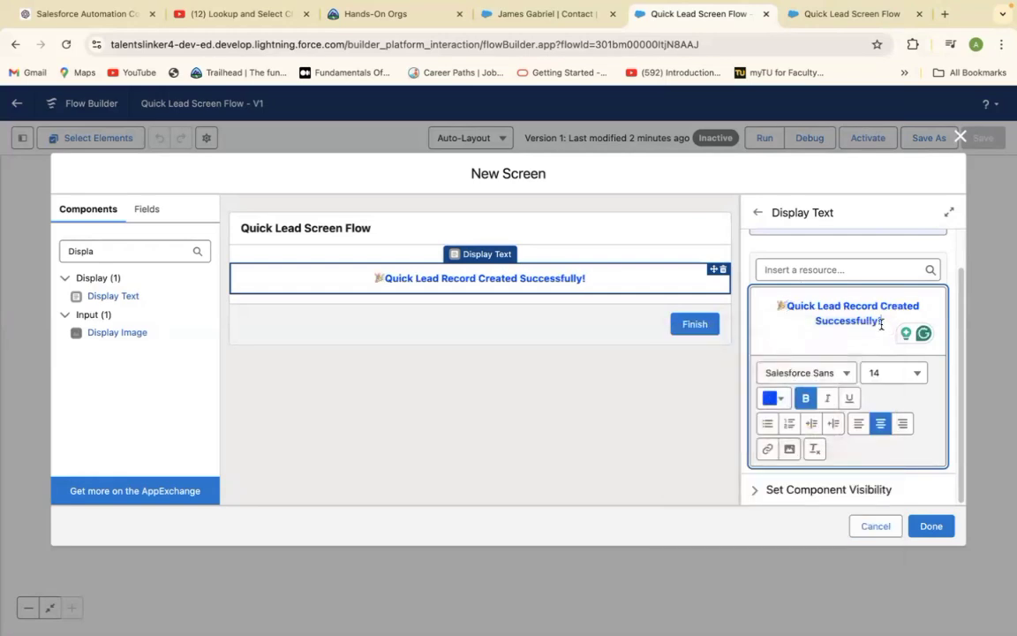
key("ctrl+super+space")
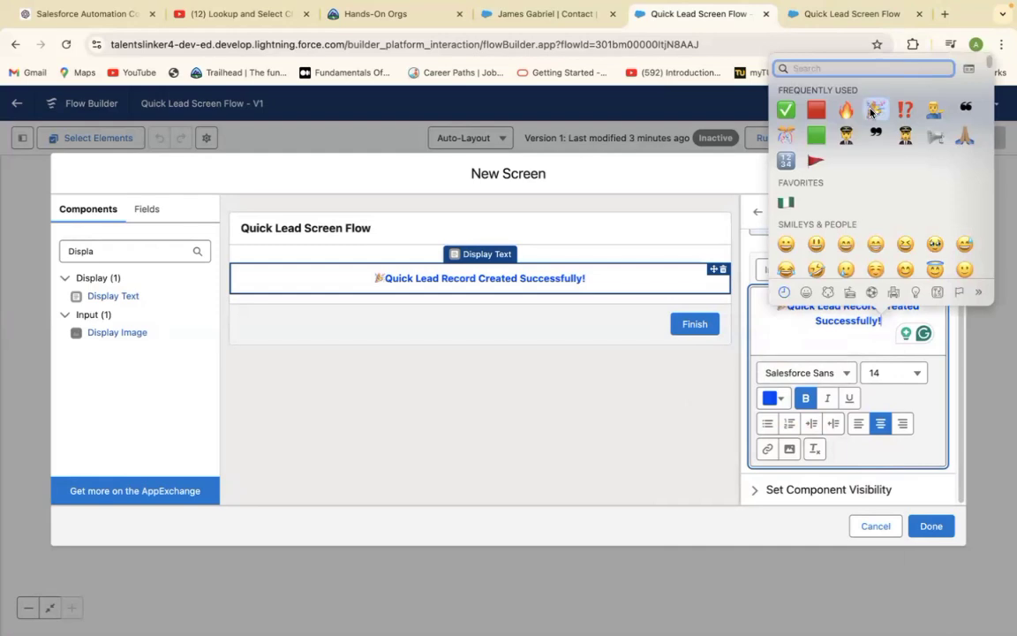
left_click(871, 113)
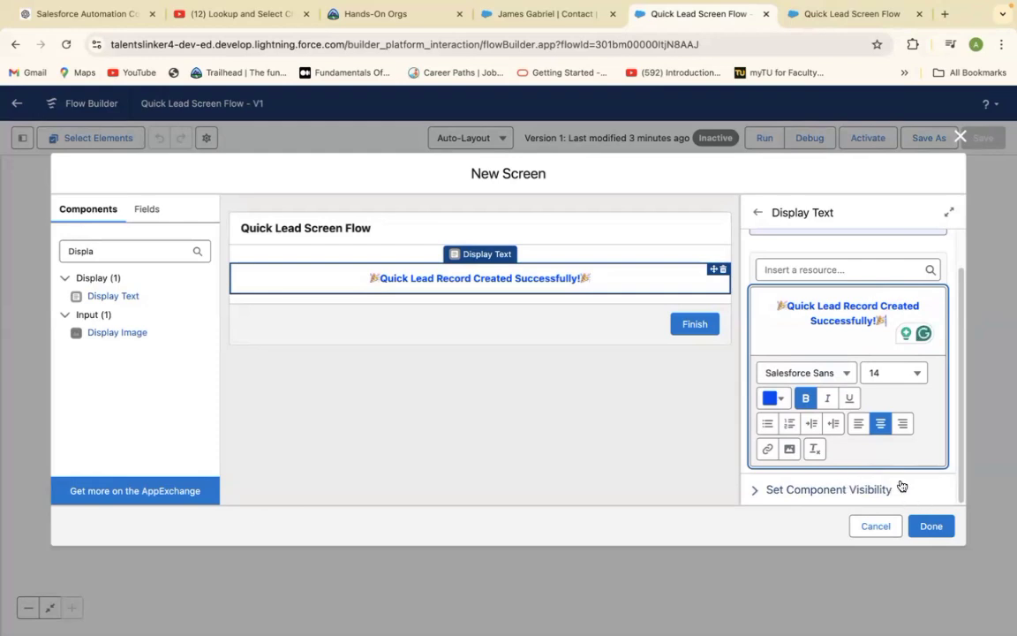
Step: Turn off Show Header for the SuccessMSG screen and finish the screen's configuration
left_click(963, 444)
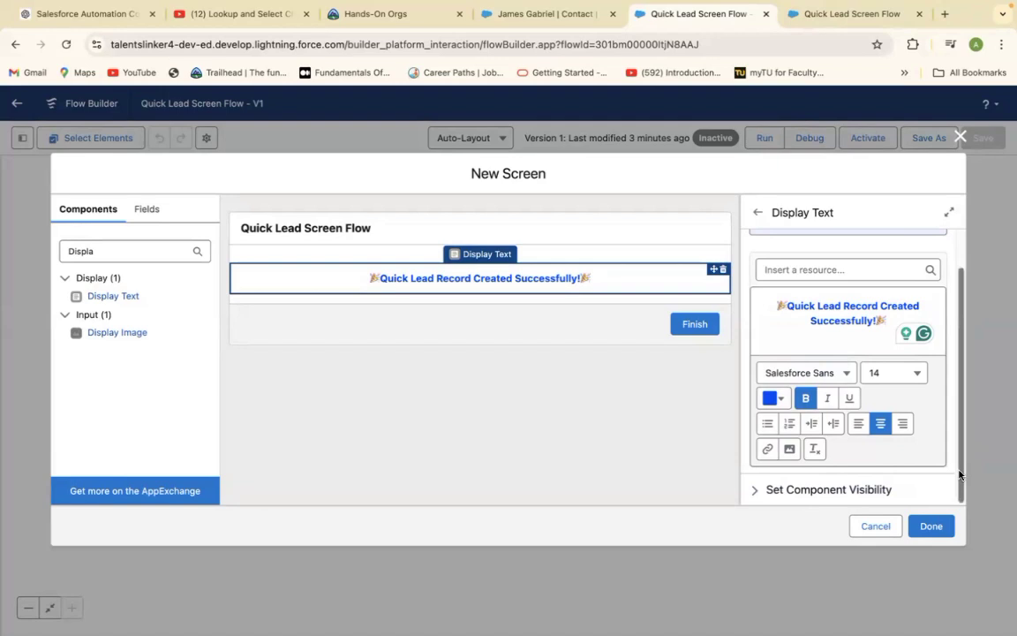
scroll(960, 475, "up", 1)
left_click(565, 236)
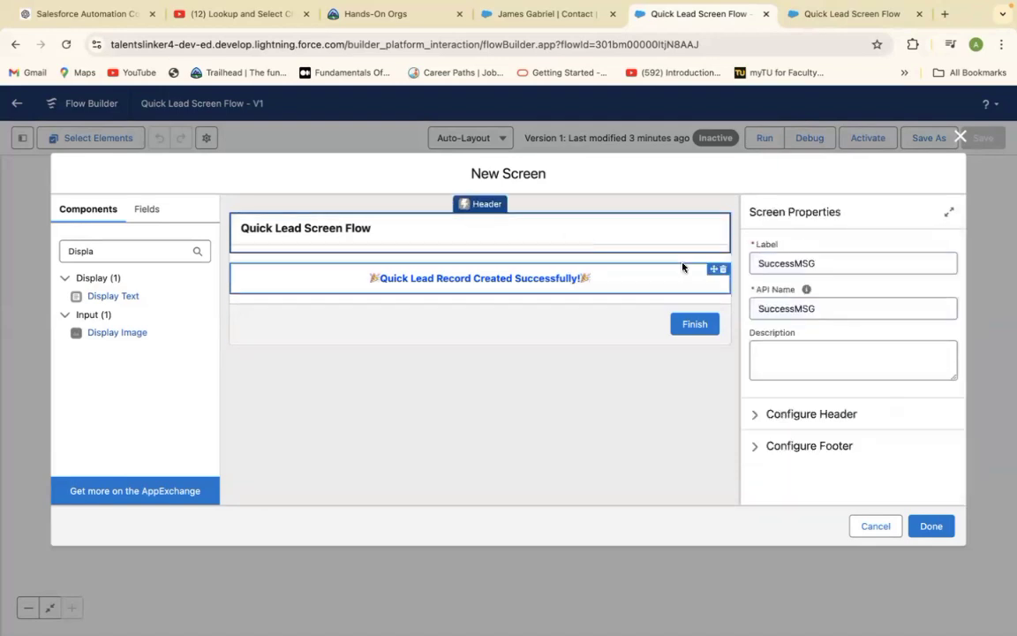
left_click(812, 414)
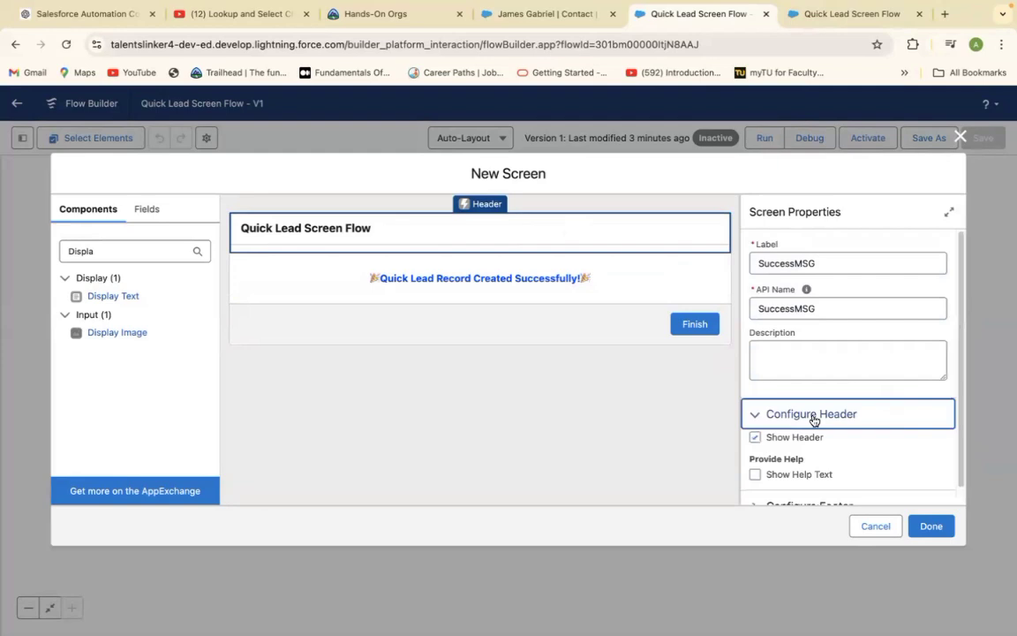
left_click(755, 437)
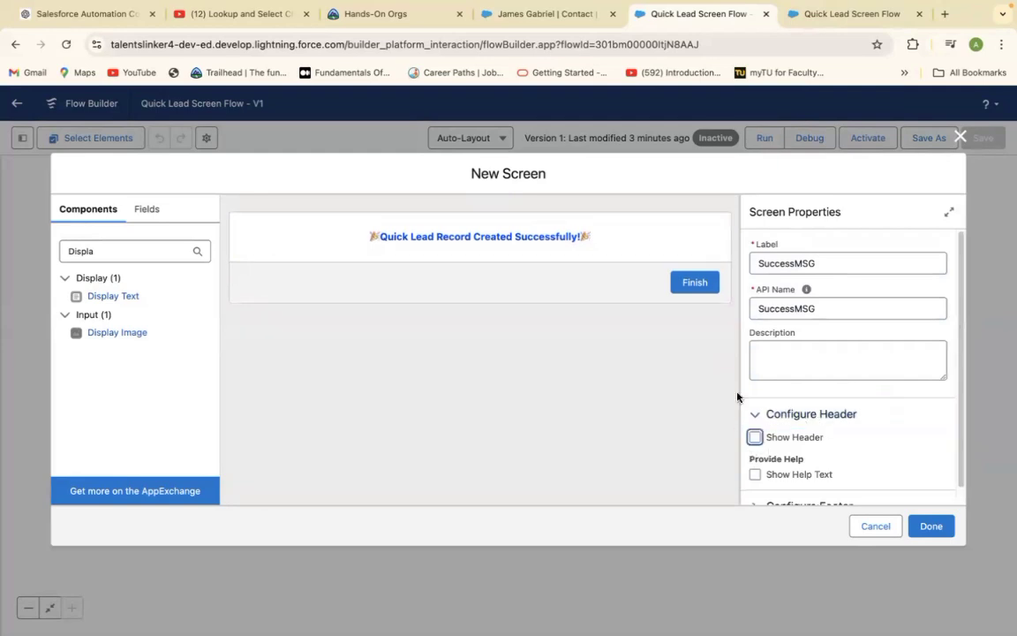
left_click(928, 526)
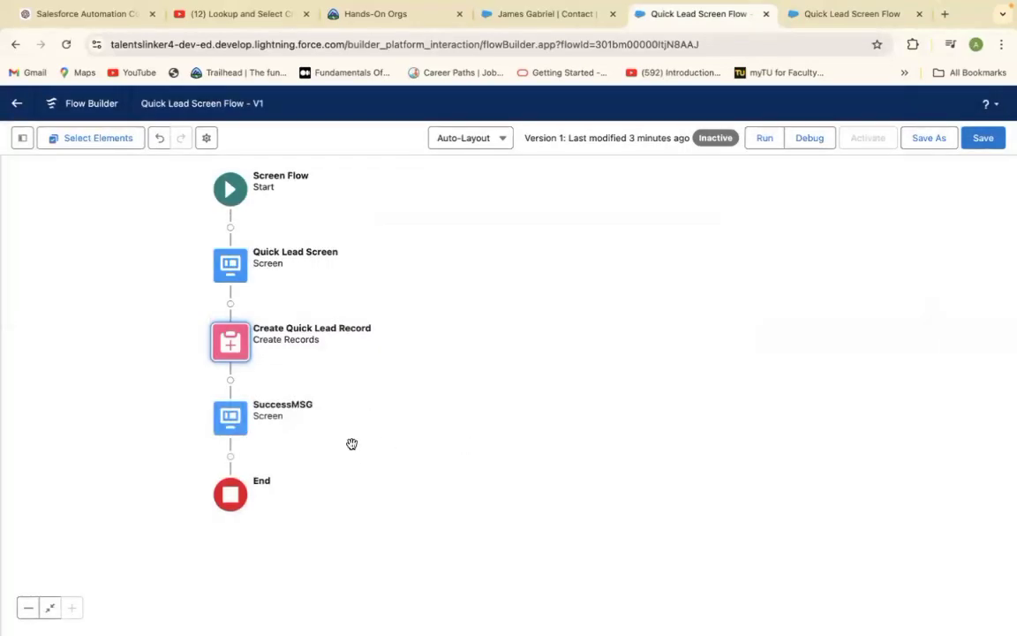
Step: Add a fault path to the Create Quick Lead Record element and place a new Screen element on it
left_click(234, 345)
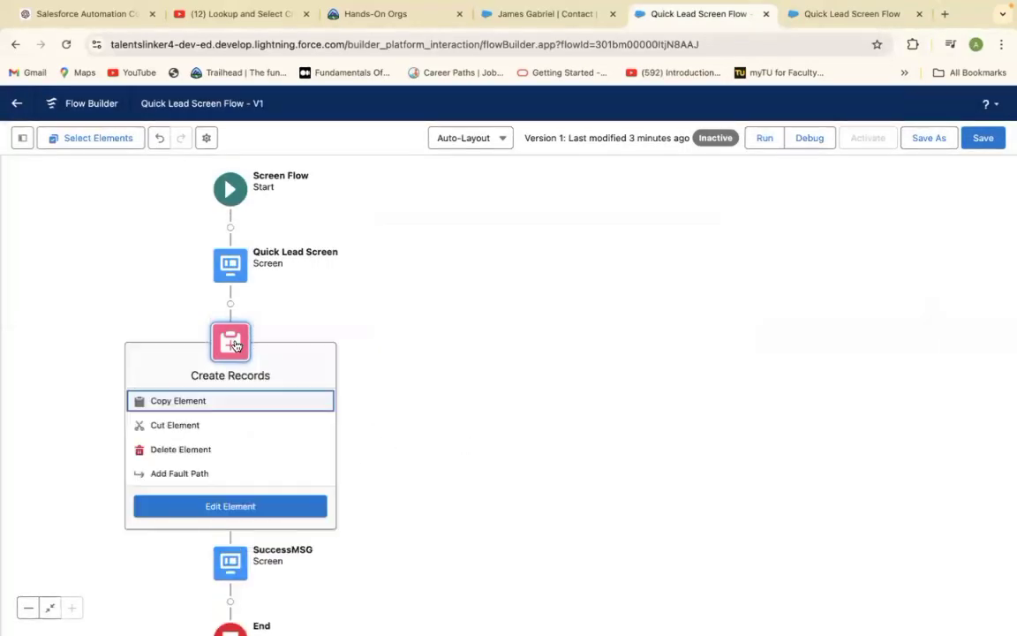
left_click(210, 474)
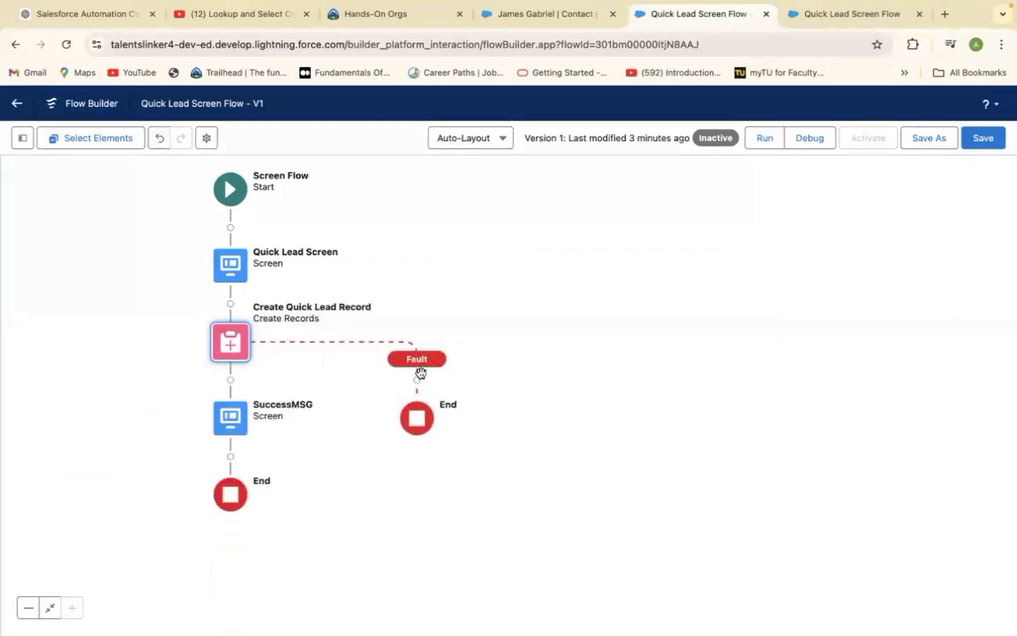
left_click(416, 381)
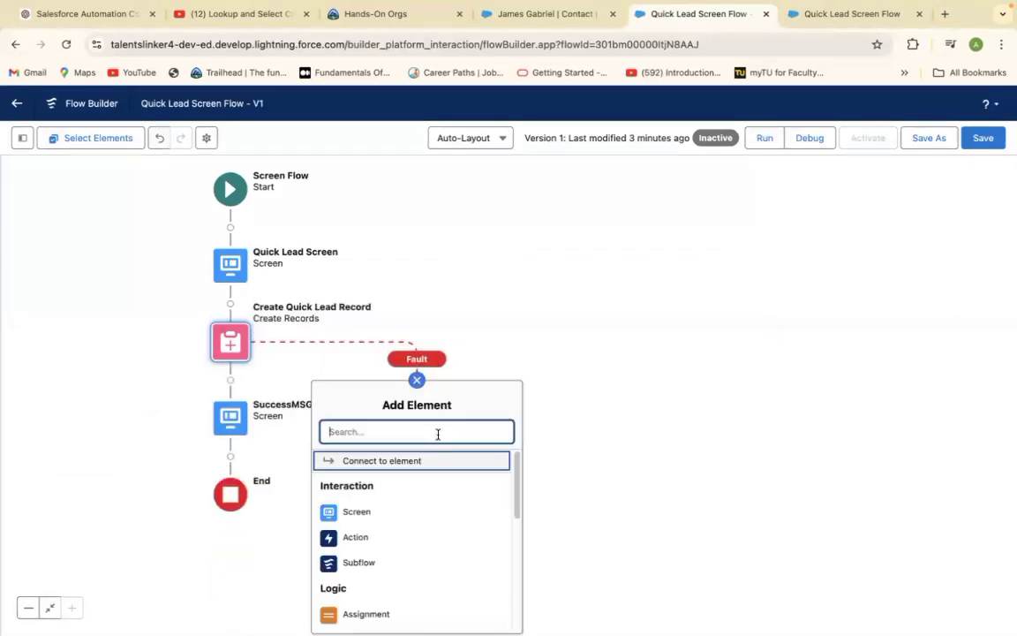
left_click(349, 512)
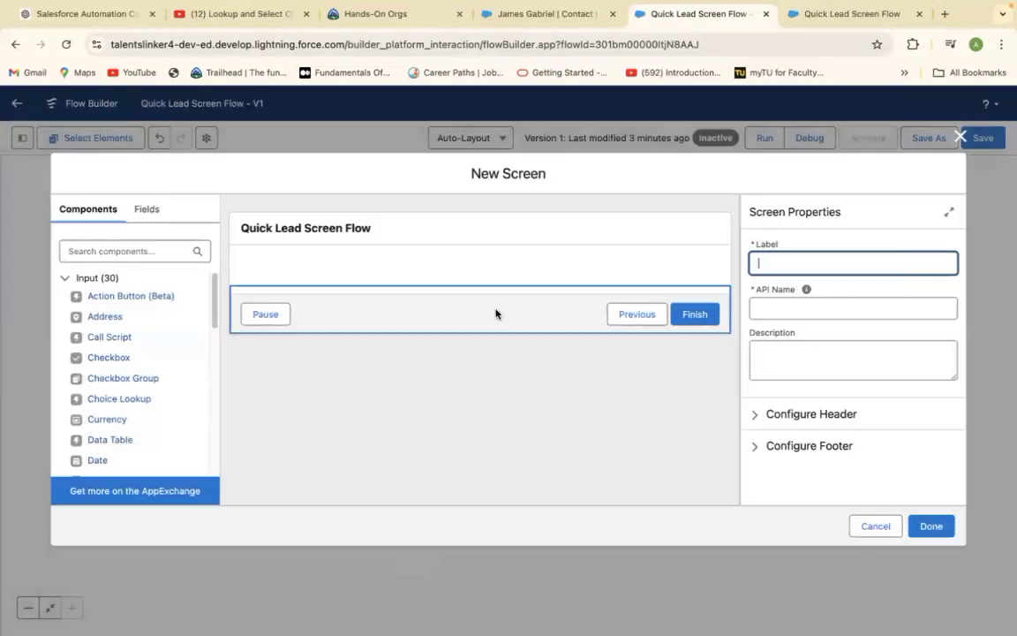
Step: Hide the header, the Next or Finish button and the Pause button on the new fault path screen
left_click(792, 422)
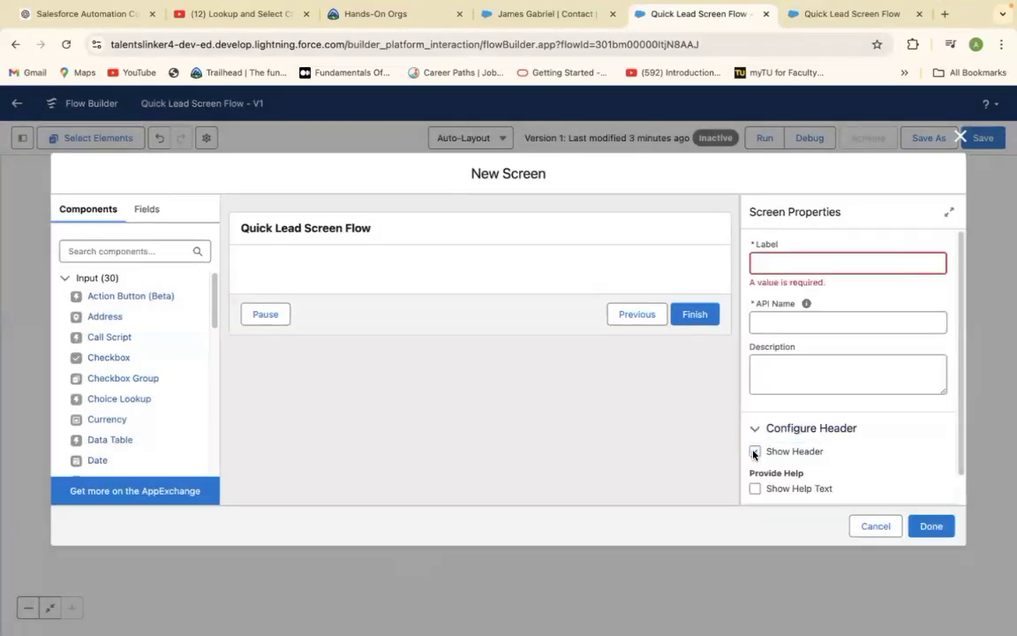
left_click(755, 451)
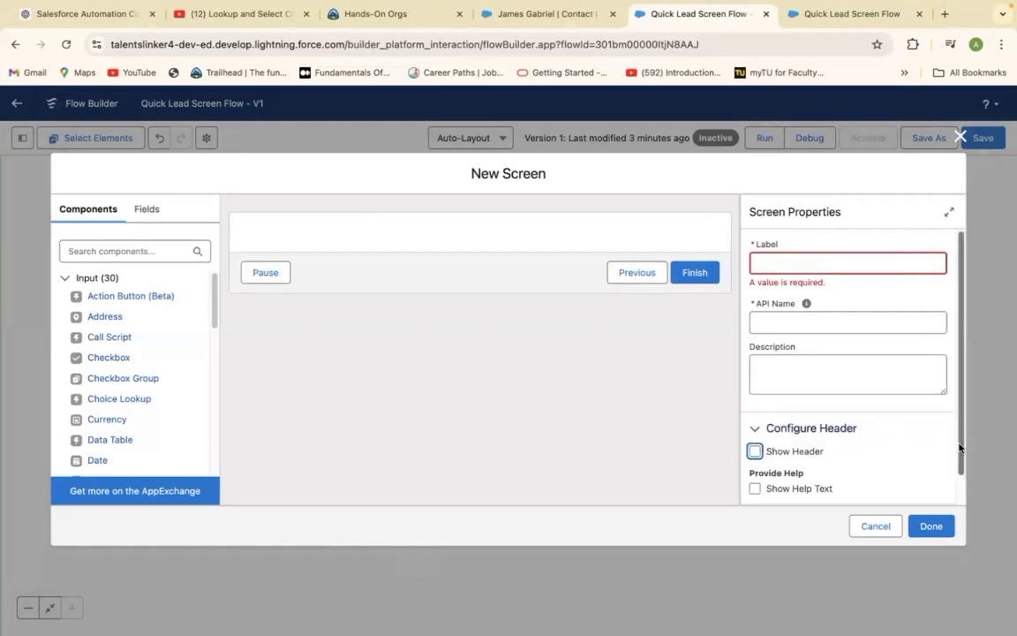
left_click_drag(959, 447, 958, 520)
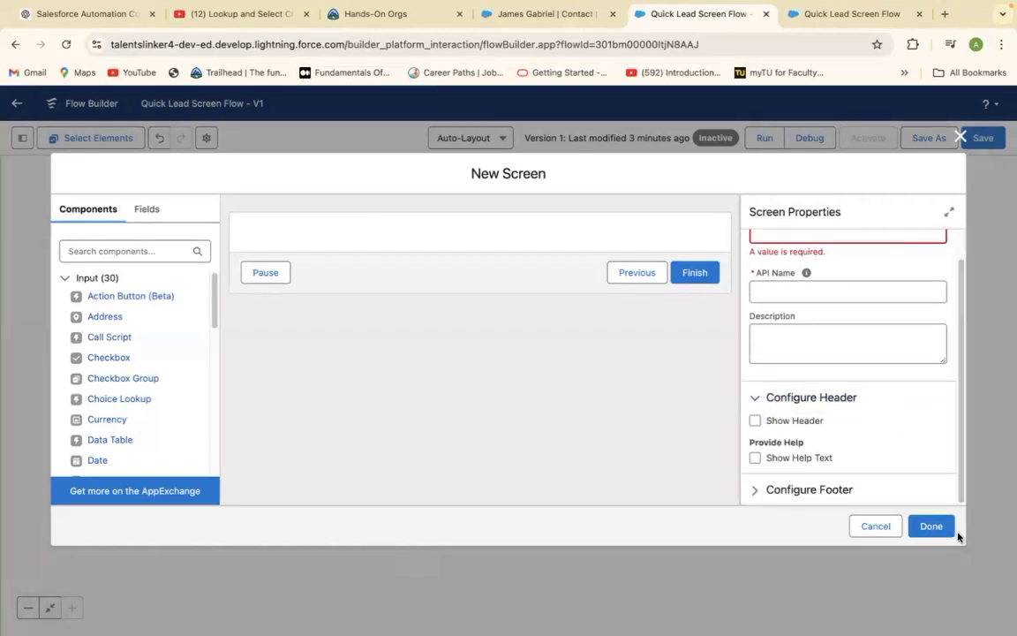
left_click(825, 492)
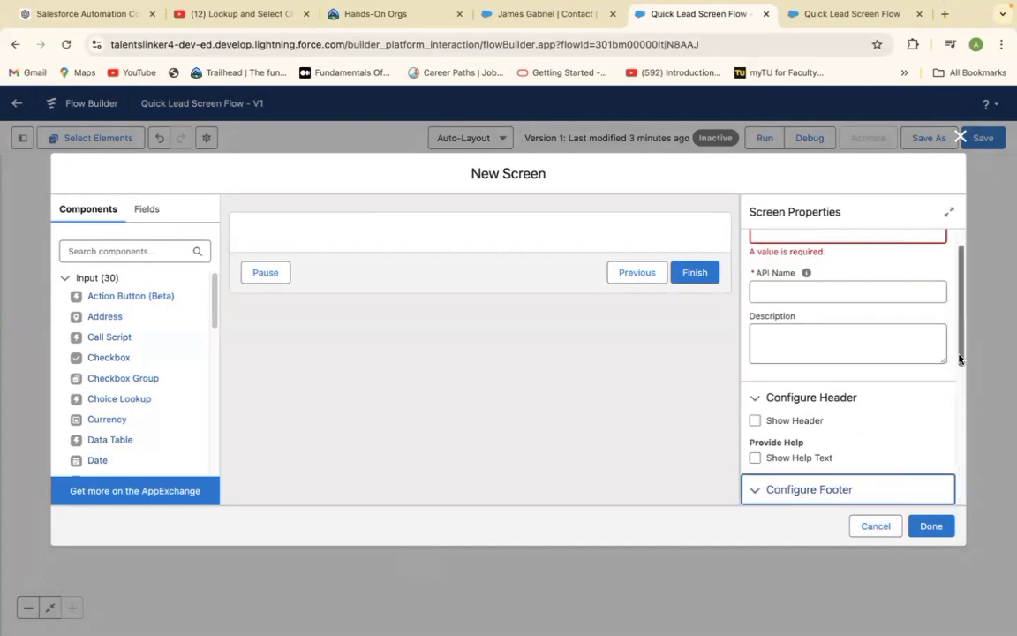
left_click_drag(959, 362, 960, 484)
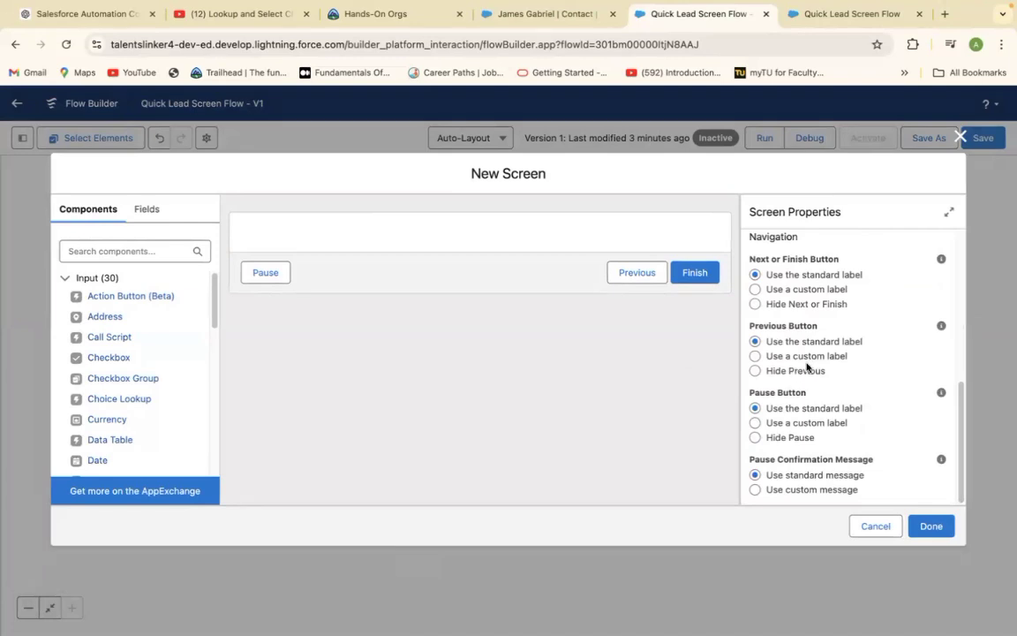
left_click(755, 304)
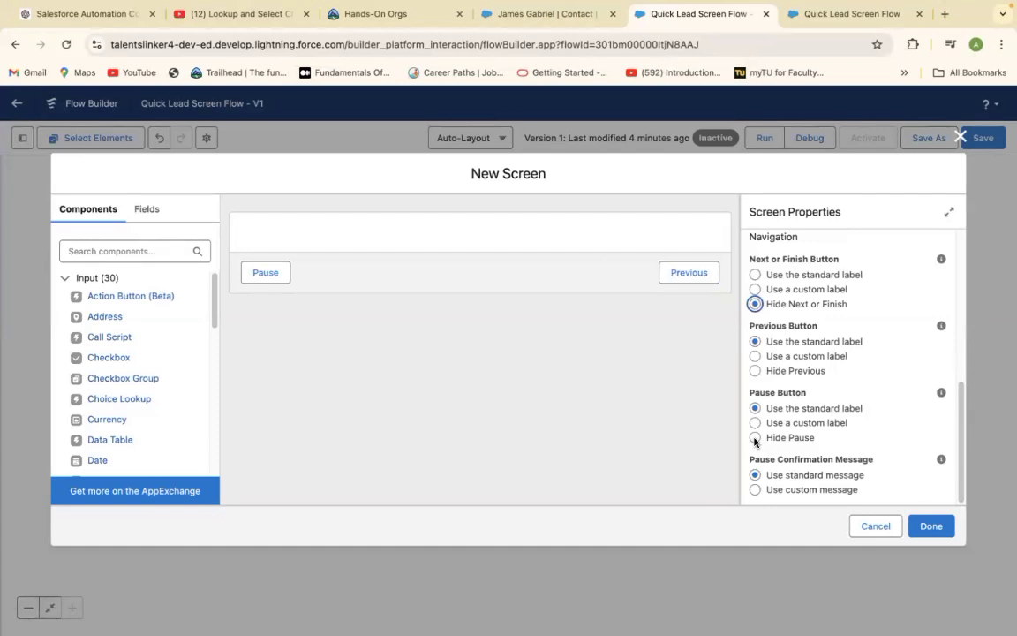
left_click(755, 438)
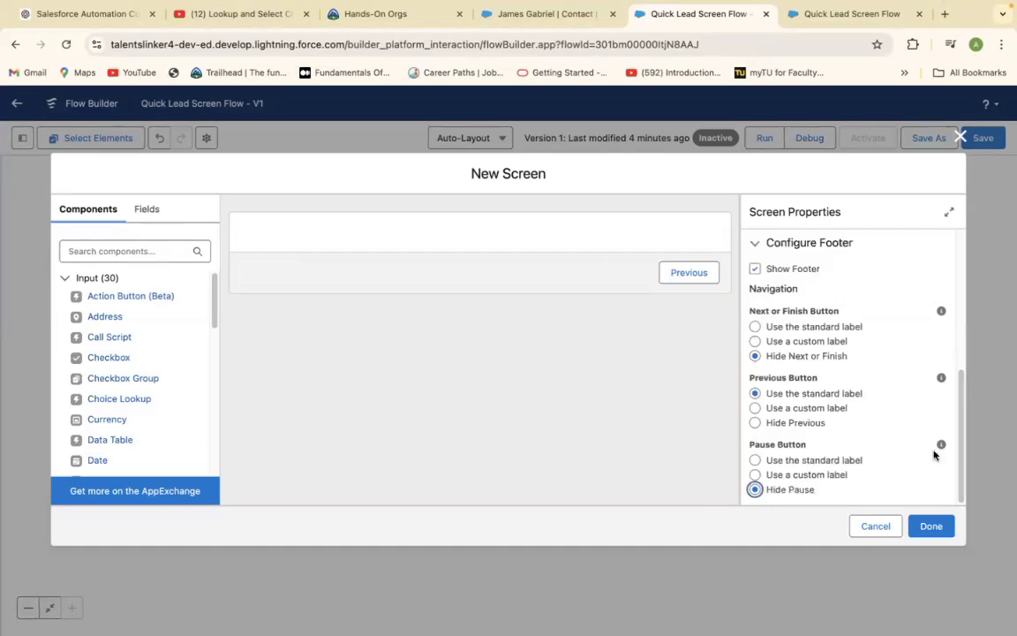
mouse_move(941, 444)
Step: Filter the components by "Displ" and set the fault screen's label and API name to ErrorMSG
left_click_drag(960, 458, 972, 288)
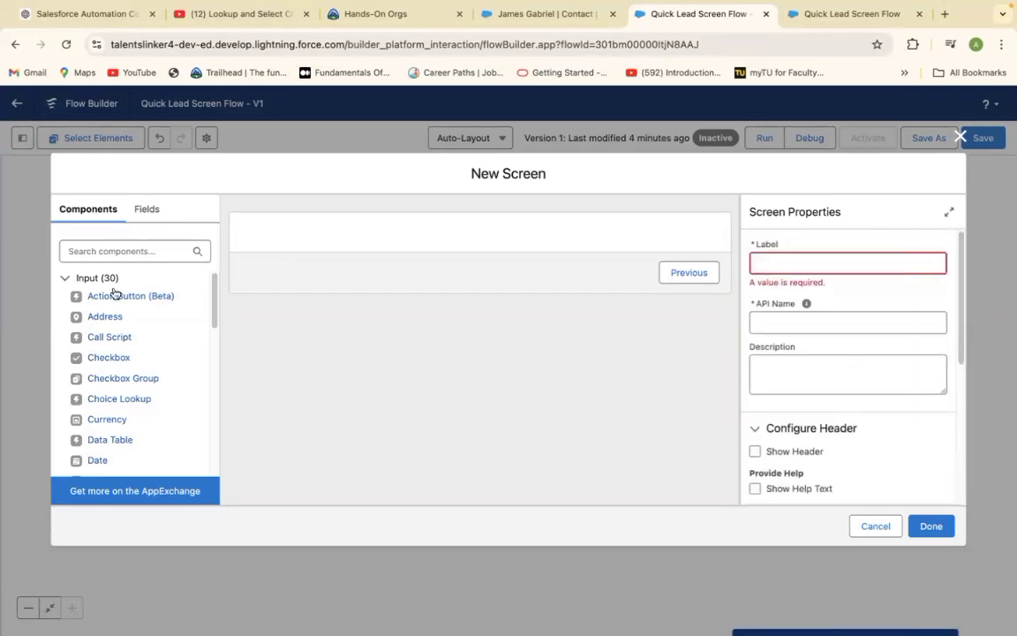
left_click(124, 251)
type("Displ")
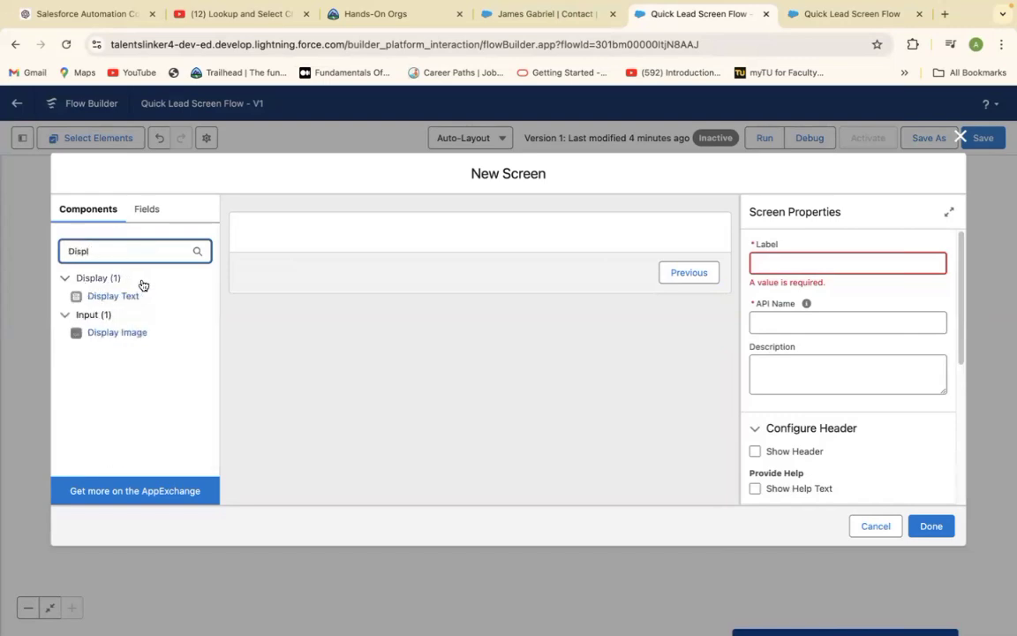
left_click(766, 262)
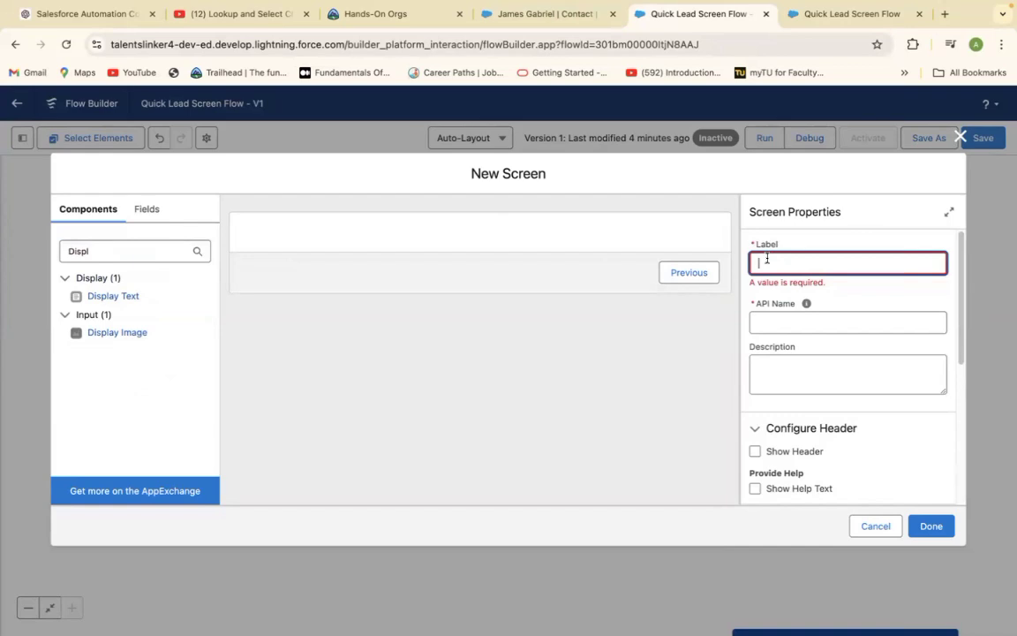
type("En")
left_click(779, 316)
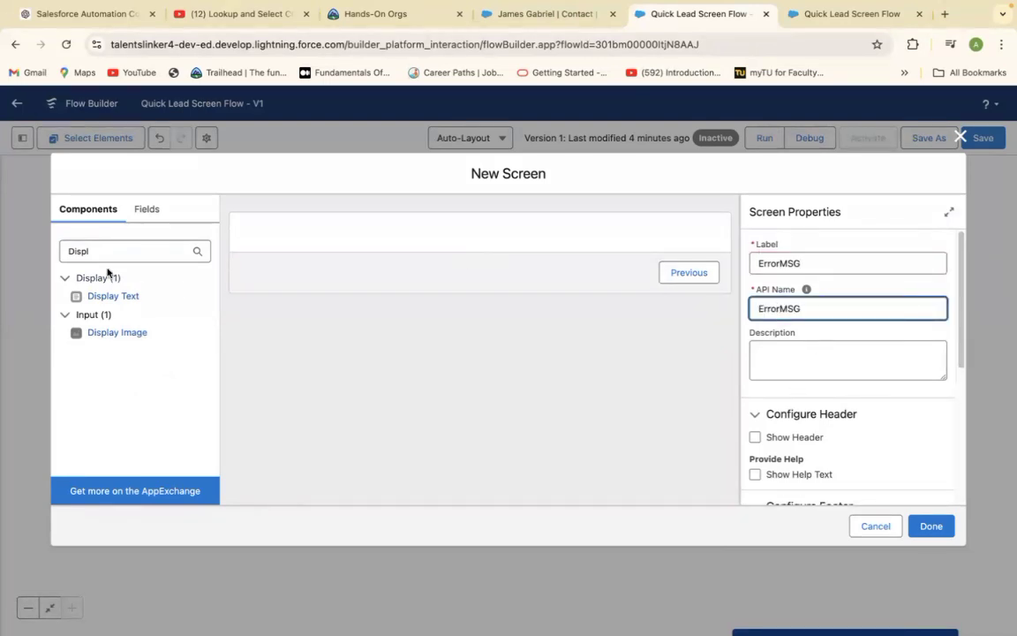
Step: Add a Display Text component to the ErrorMSG screen with the API name FaultMSGDisplay
left_click_drag(102, 296, 408, 239)
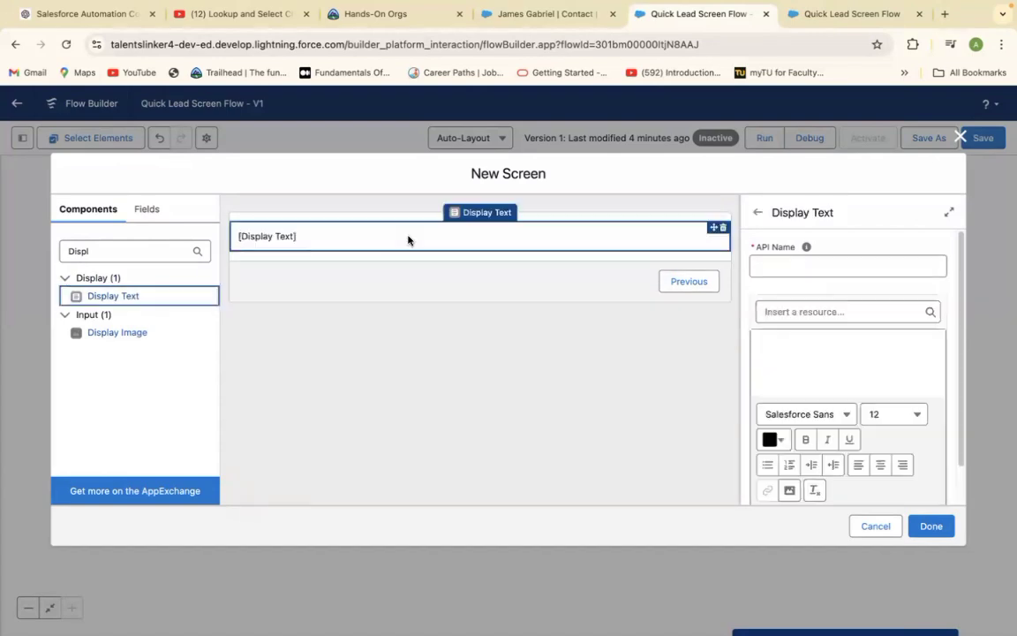
left_click(774, 264)
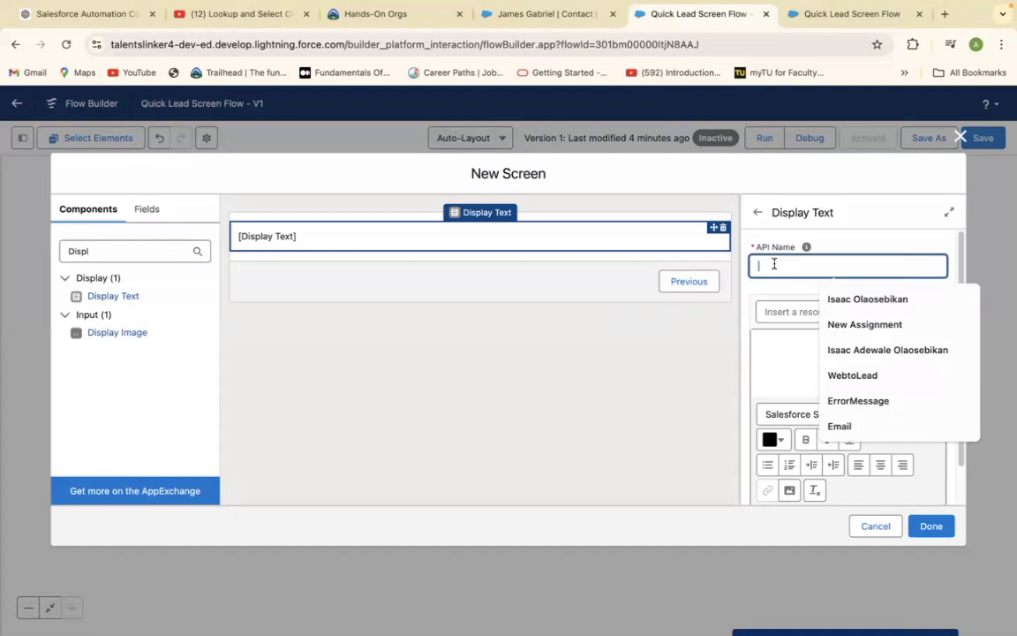
type("Fa")
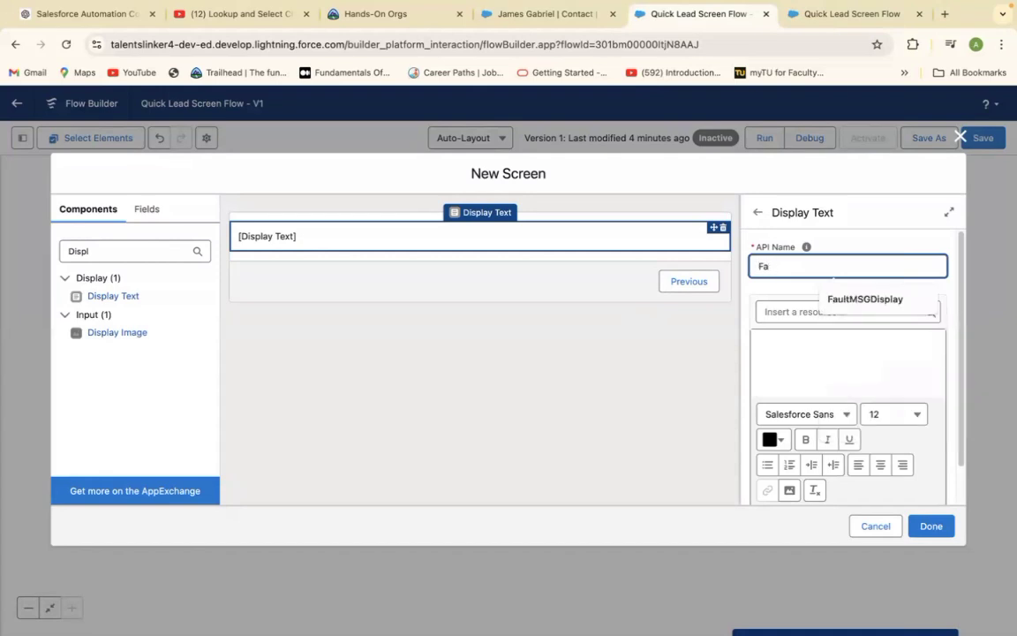
left_click(886, 302)
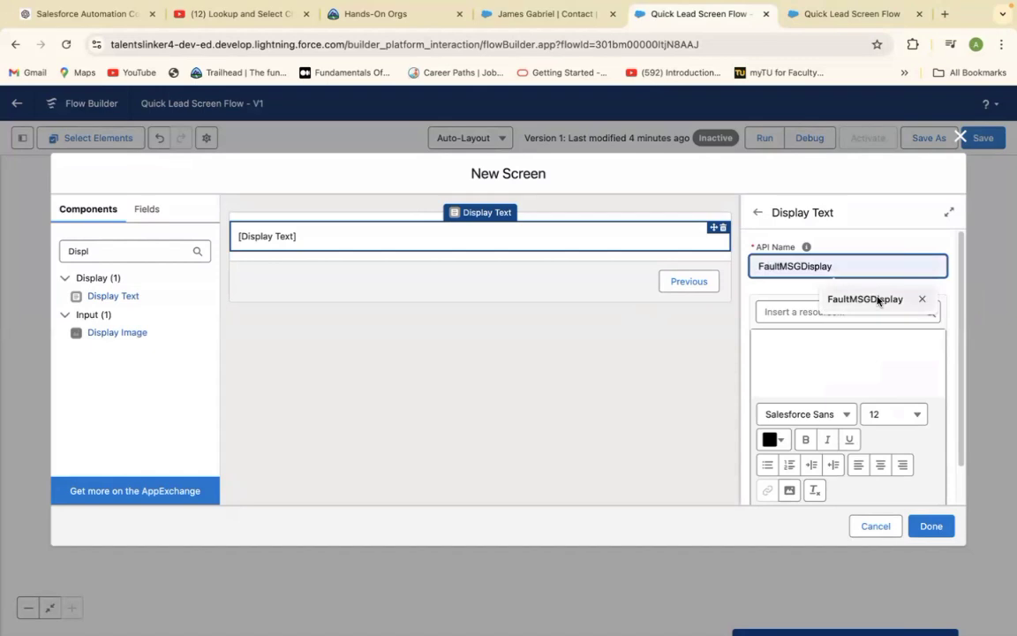
left_click(876, 299)
Step: Insert the {!$Flow.FaultMessage} global variable as the content of the FaultMSGDisplay text component
left_click(791, 339)
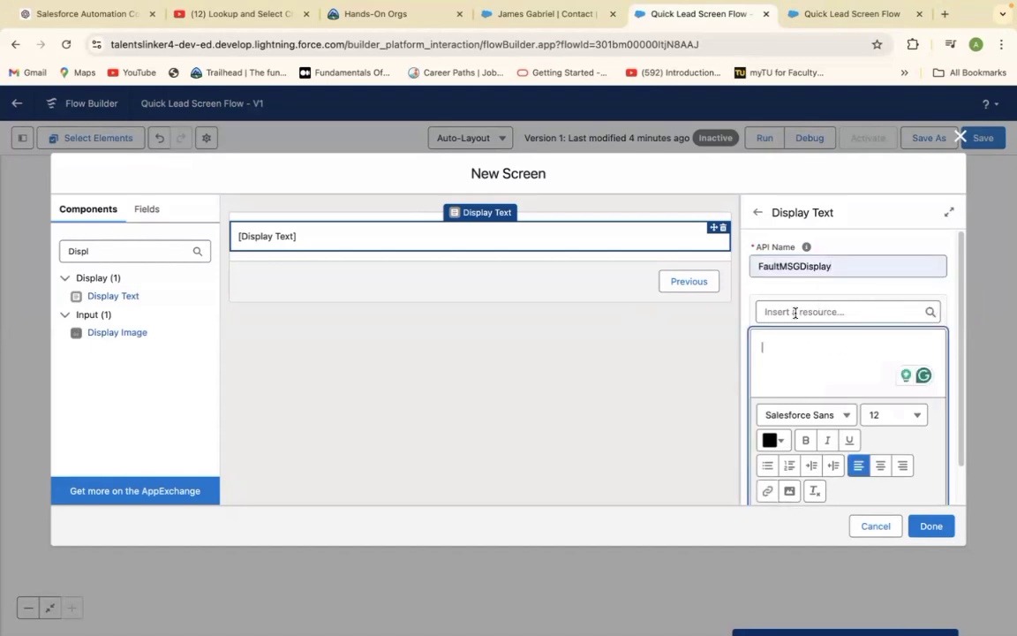
left_click(796, 313)
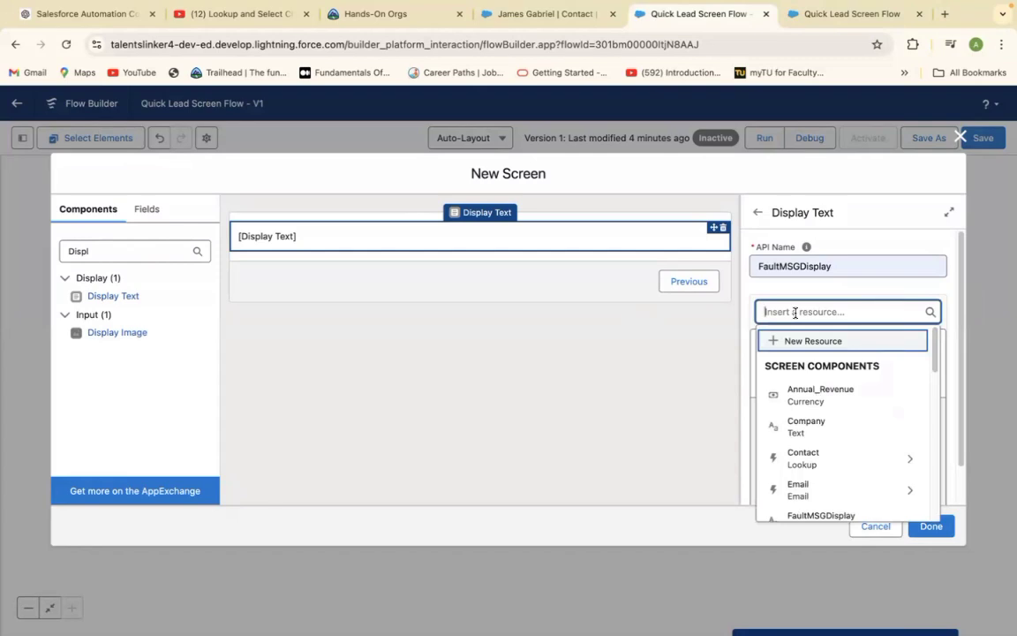
type("Flo")
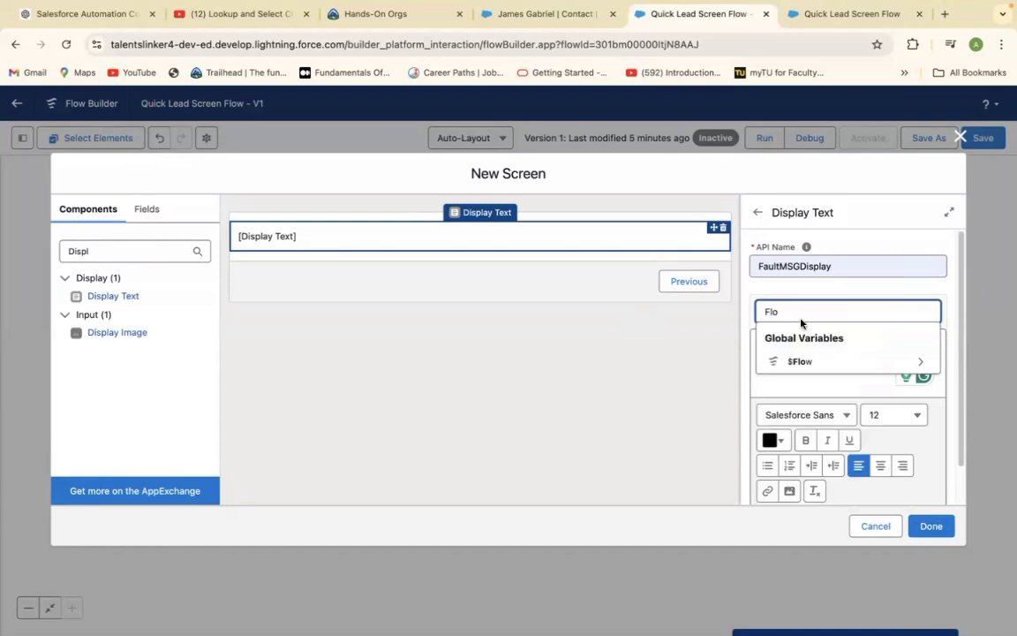
left_click(806, 364)
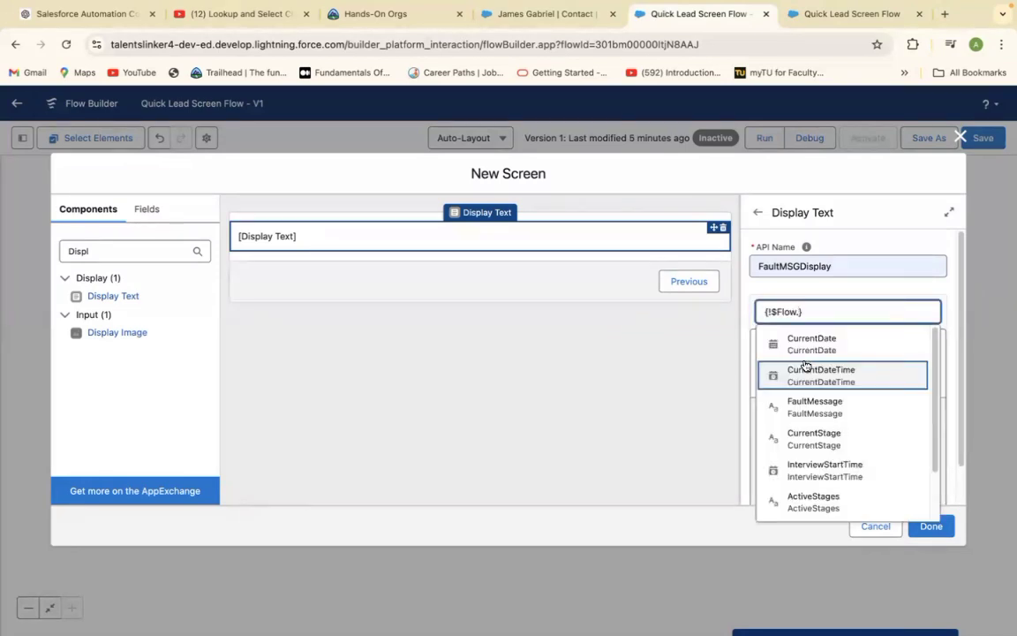
type("fa")
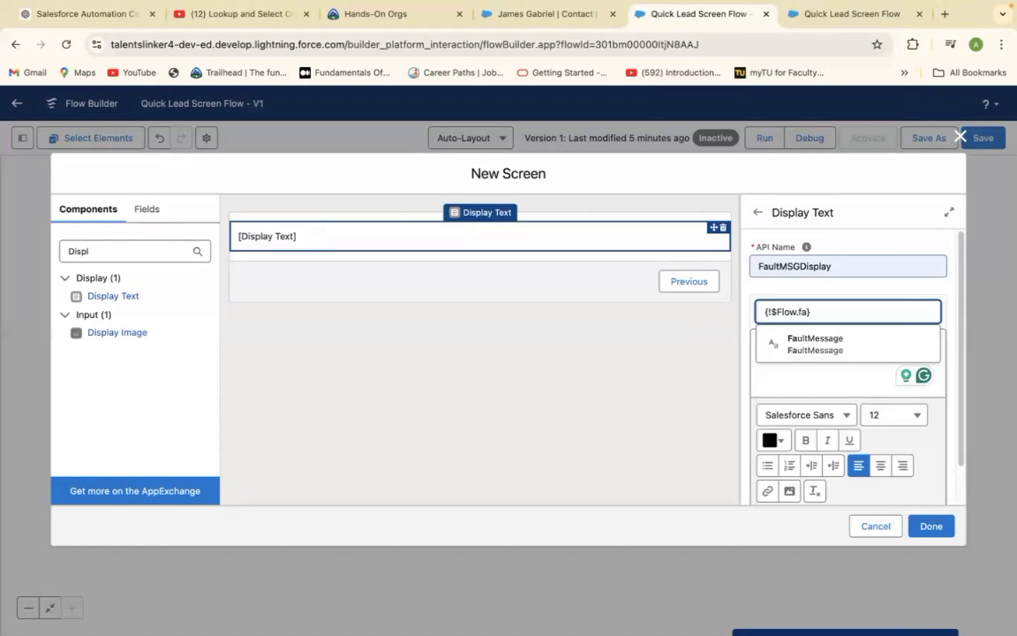
left_click(815, 346)
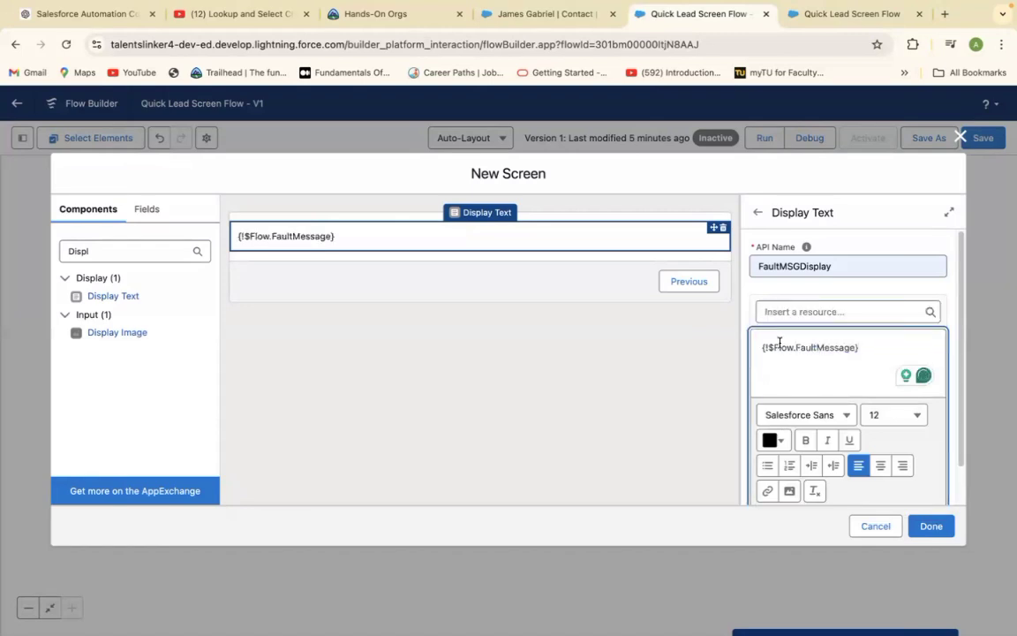
Step: Format the fault message text as centred, size 16 and colour #DD0D64, and finish the ErrorMSG screen
left_click_drag(761, 350, 877, 350)
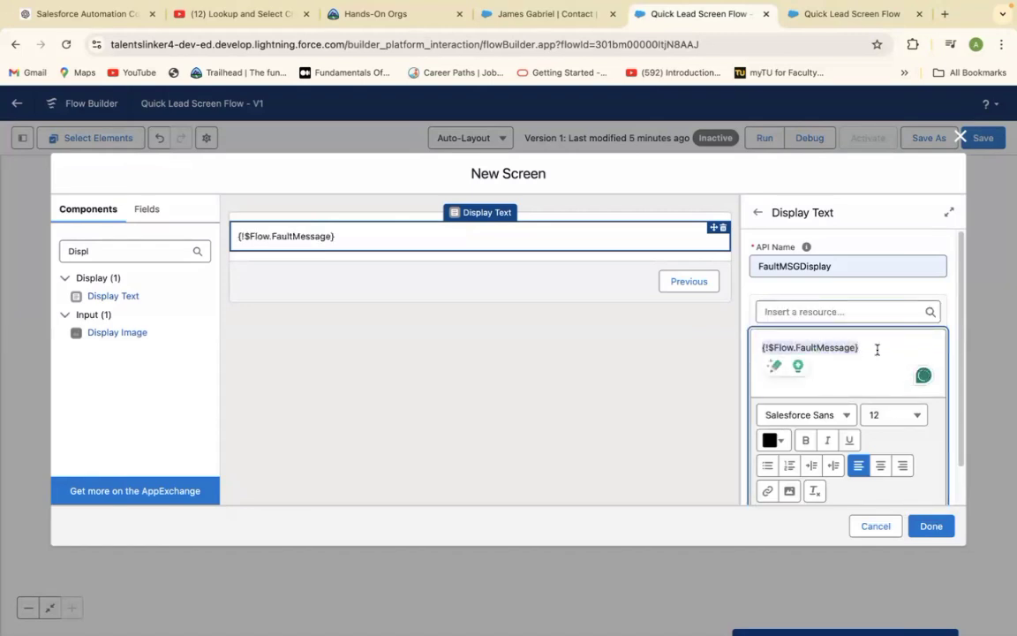
left_click(880, 464)
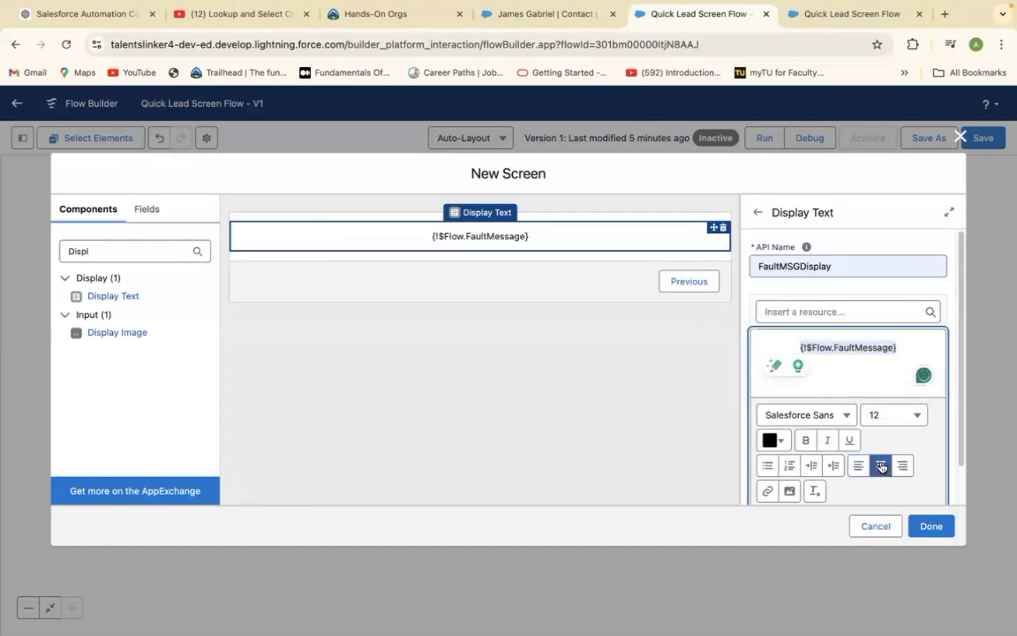
left_click(777, 440)
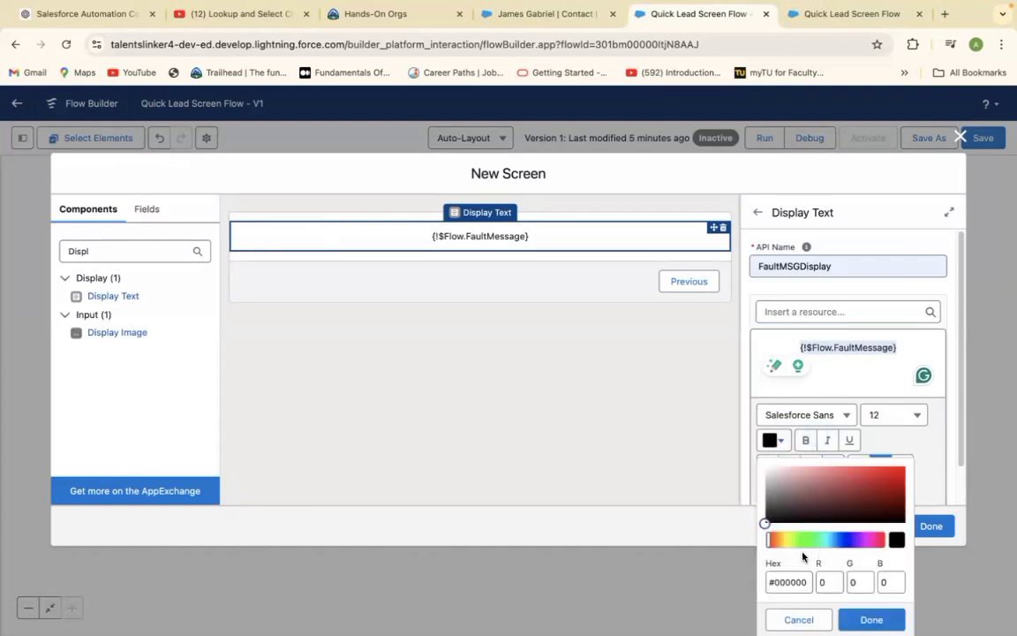
left_click(875, 540)
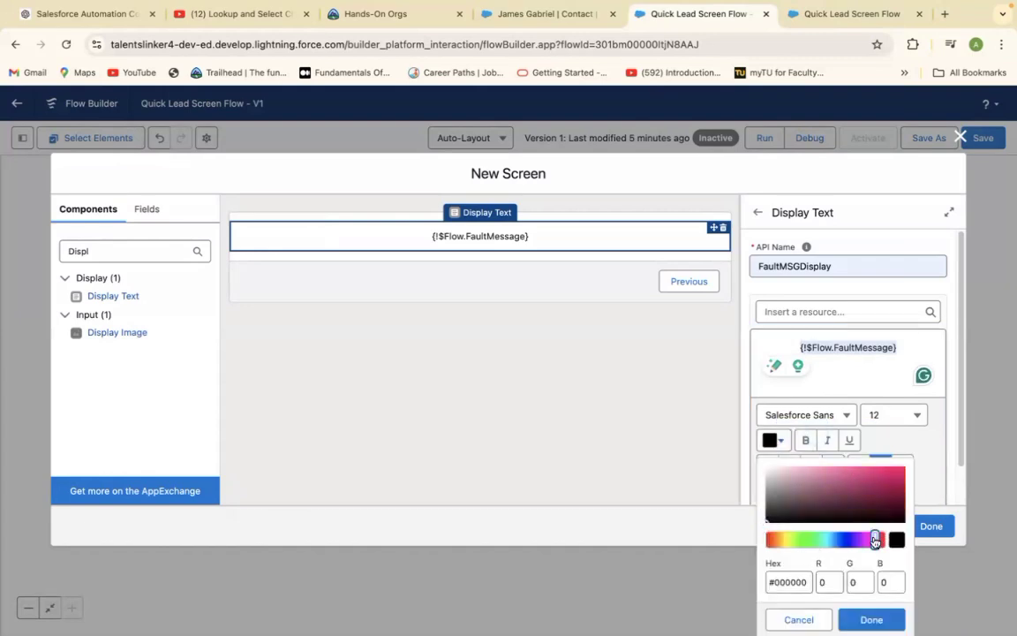
left_click(897, 478)
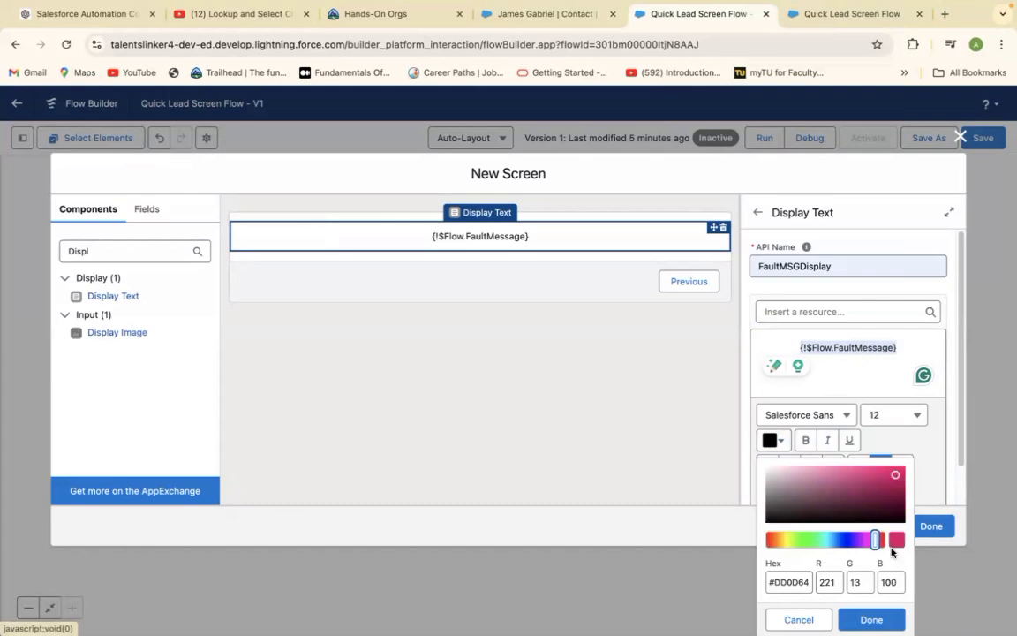
left_click(919, 417)
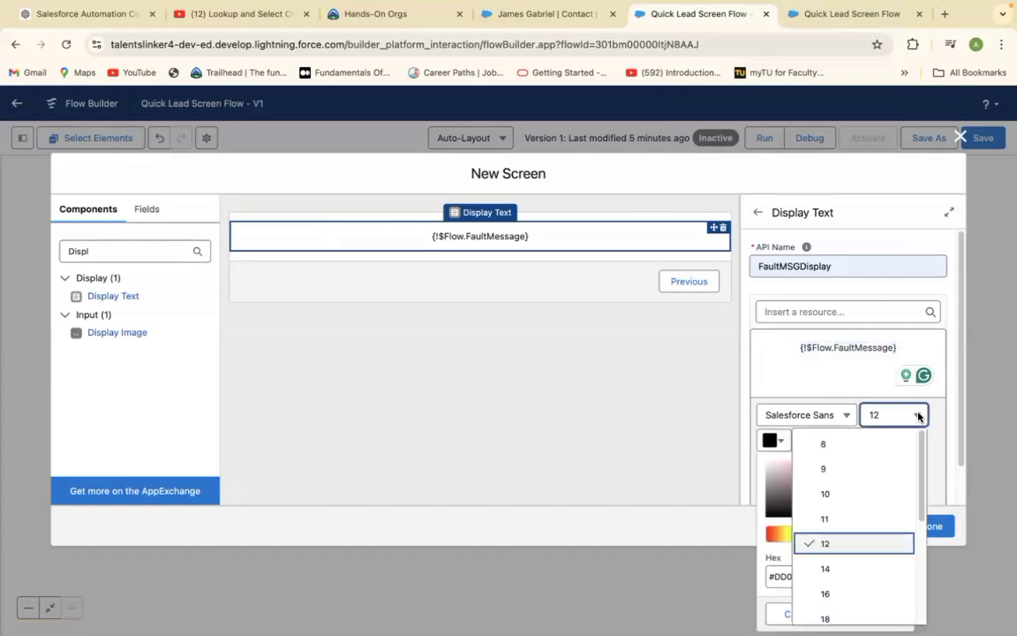
left_click(832, 593)
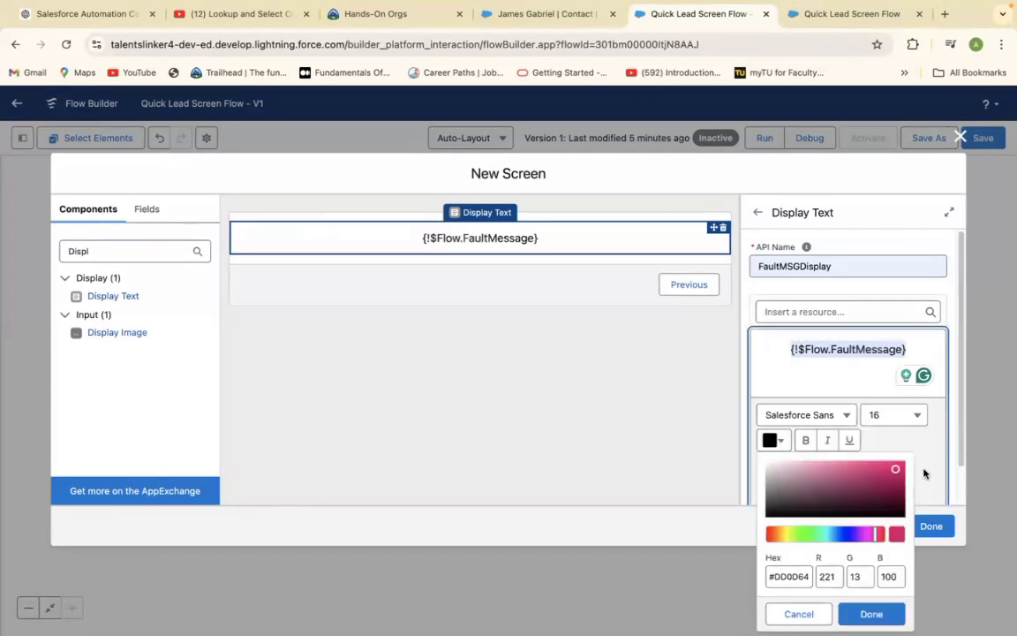
left_click(871, 613)
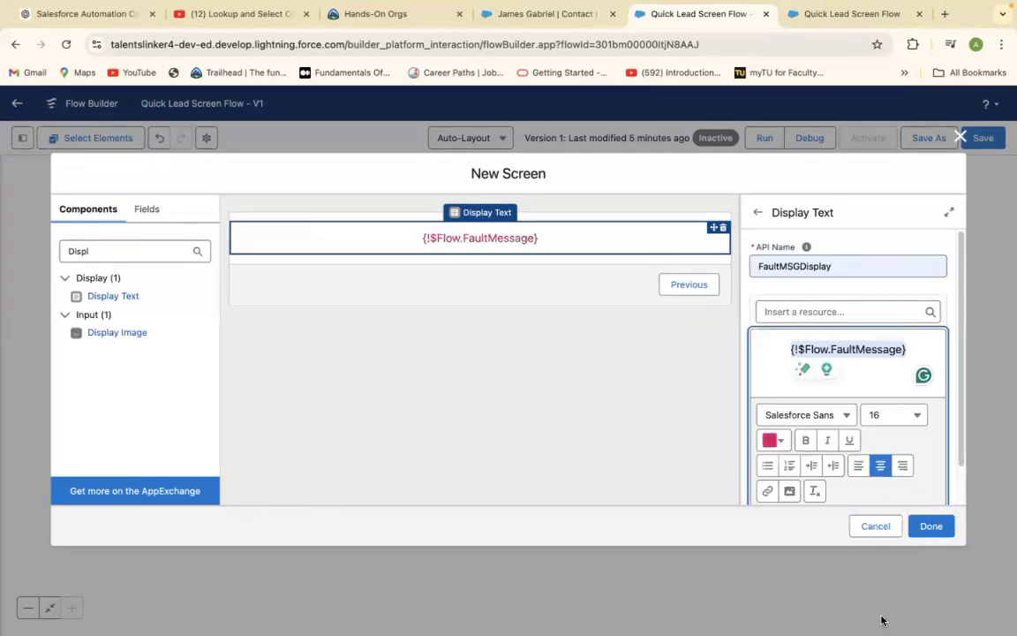
left_click(931, 526)
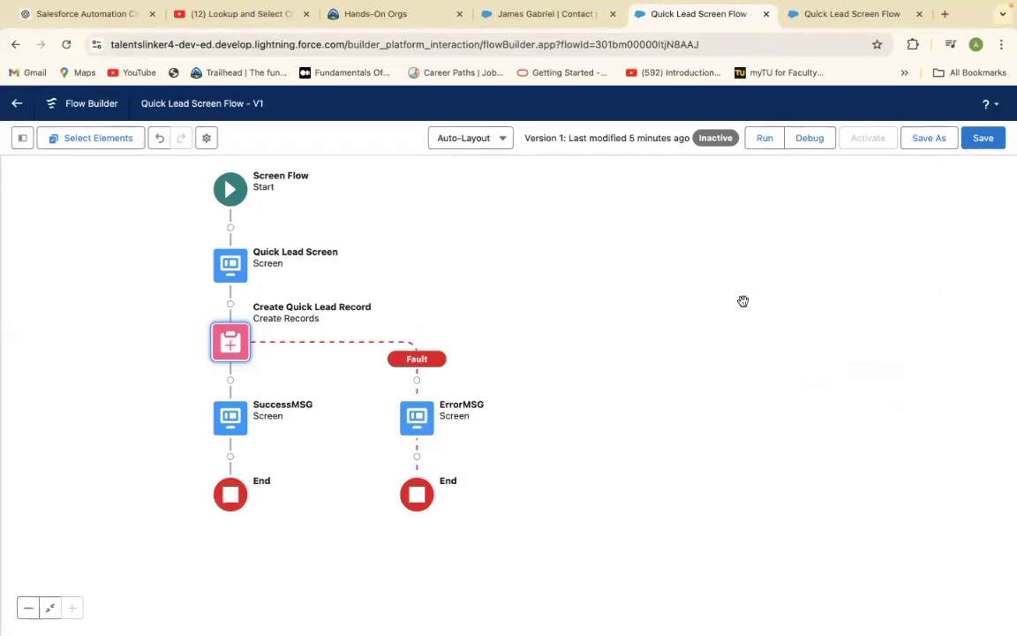
Step: Open the flow's debug session and copy the record ID from the contact page's web address
left_click(809, 138)
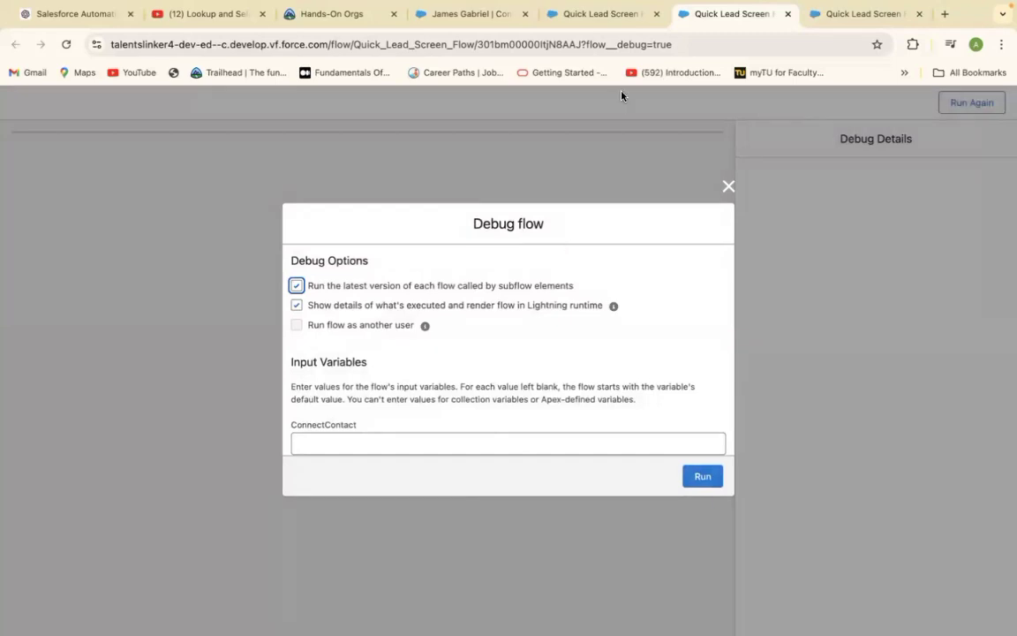
left_click(616, 18)
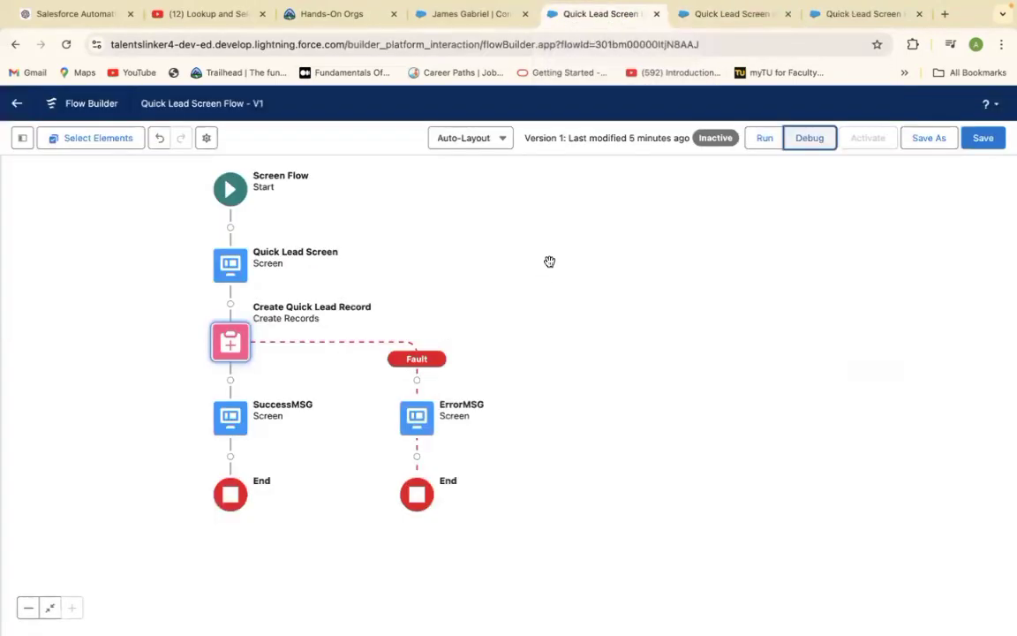
left_click(482, 18)
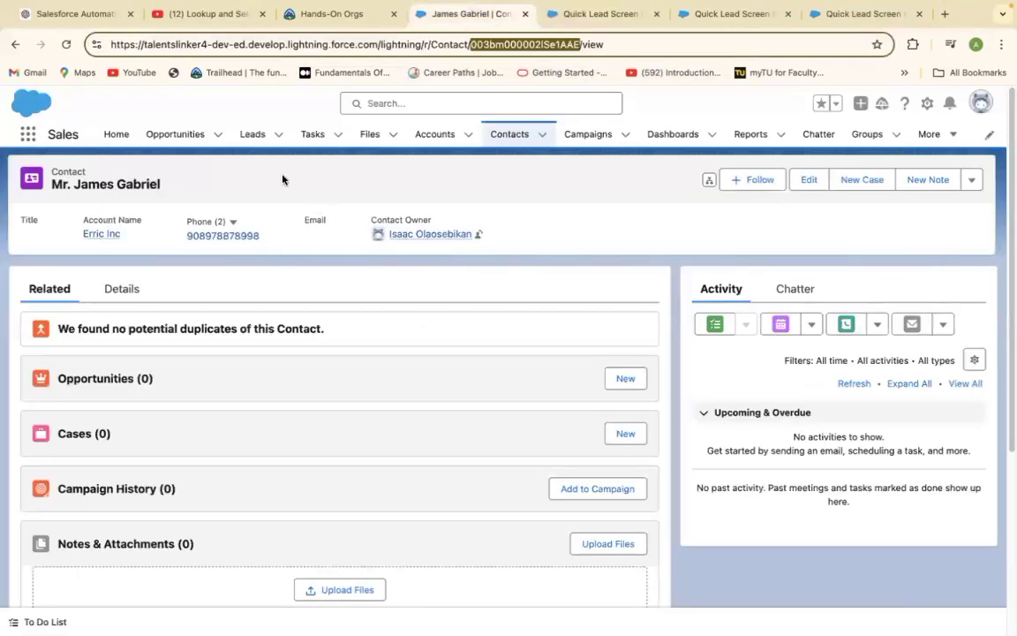
left_click(579, 42)
left_click_drag(578, 43, 471, 42)
key("ctrl+c")
Step: Paste the copied record ID as the ConnectContact input variable and run the debug session
left_click(746, 14)
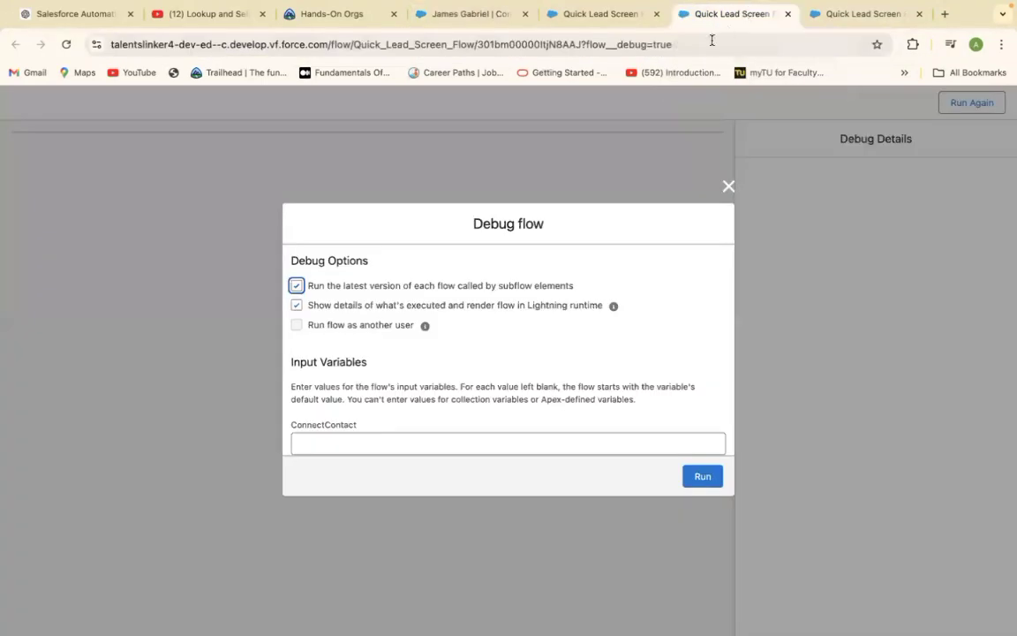
left_click(359, 442)
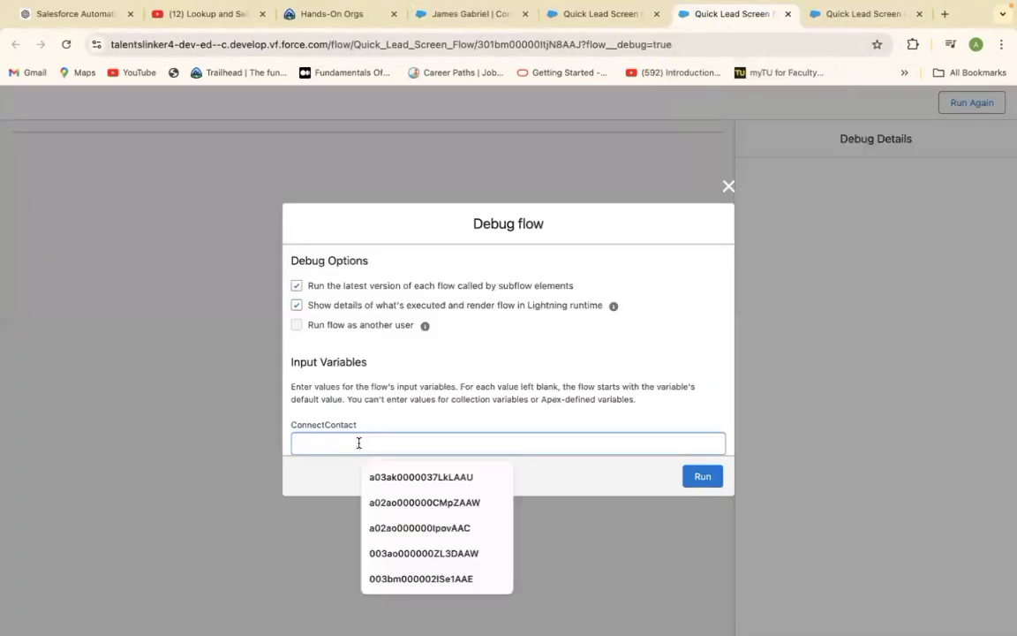
key("ctrl+v")
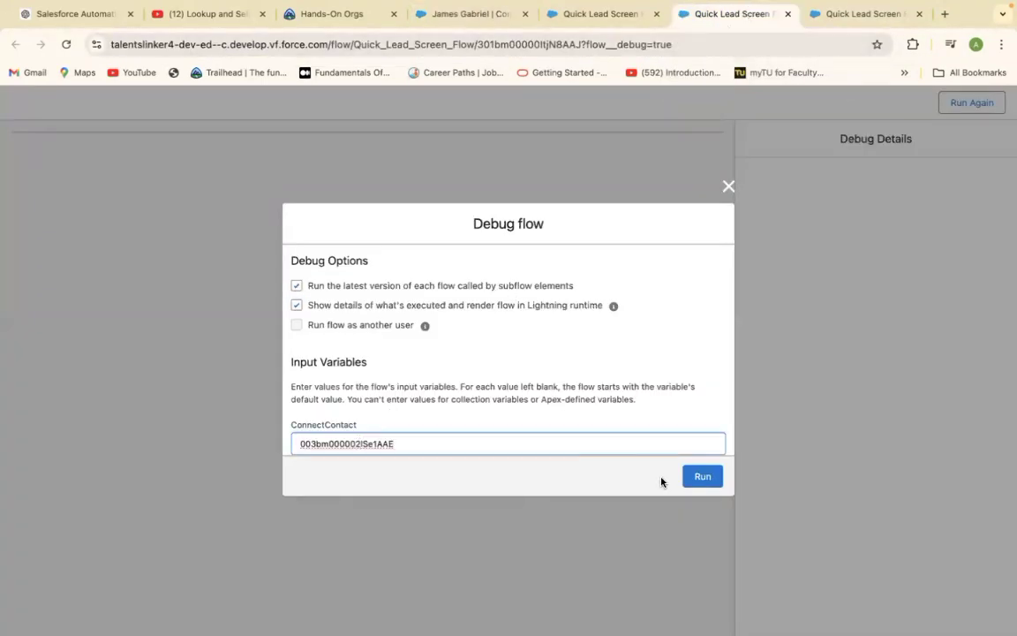
left_click(702, 476)
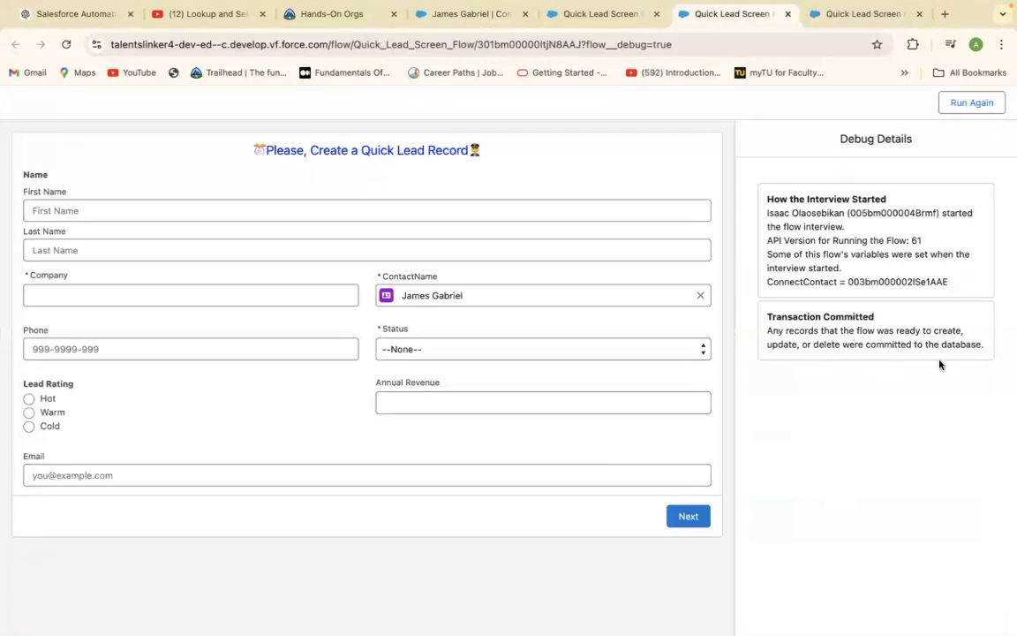
left_click(178, 209)
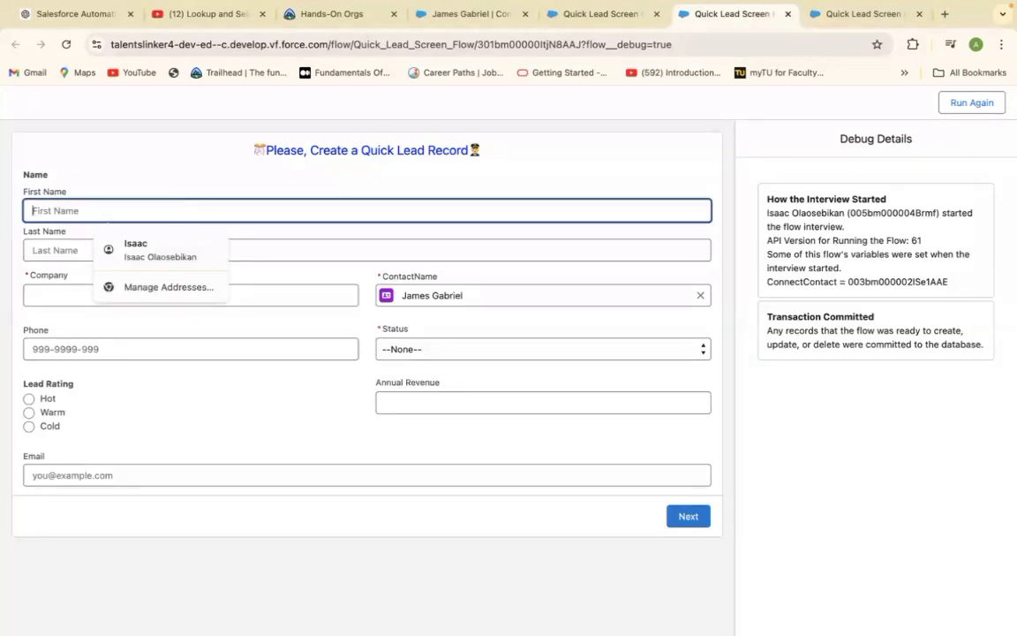
type("JJJUJ")
left_click(163, 255)
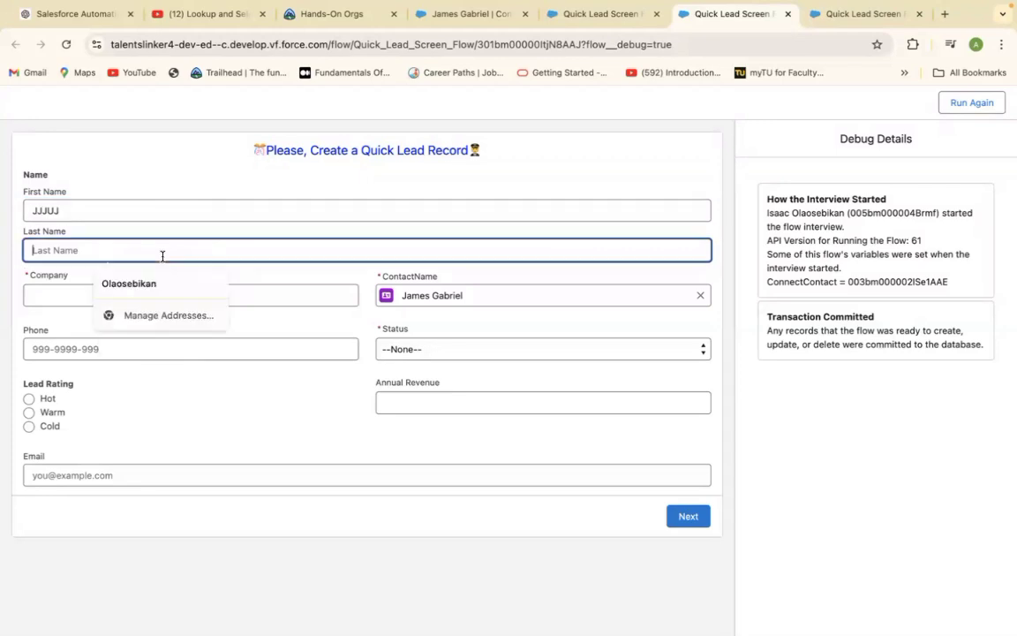
left_click(97, 209)
key("BackSpace")
key("BackSpace")
key("BackSpace")
key("BackSpace")
key("BackSpace")
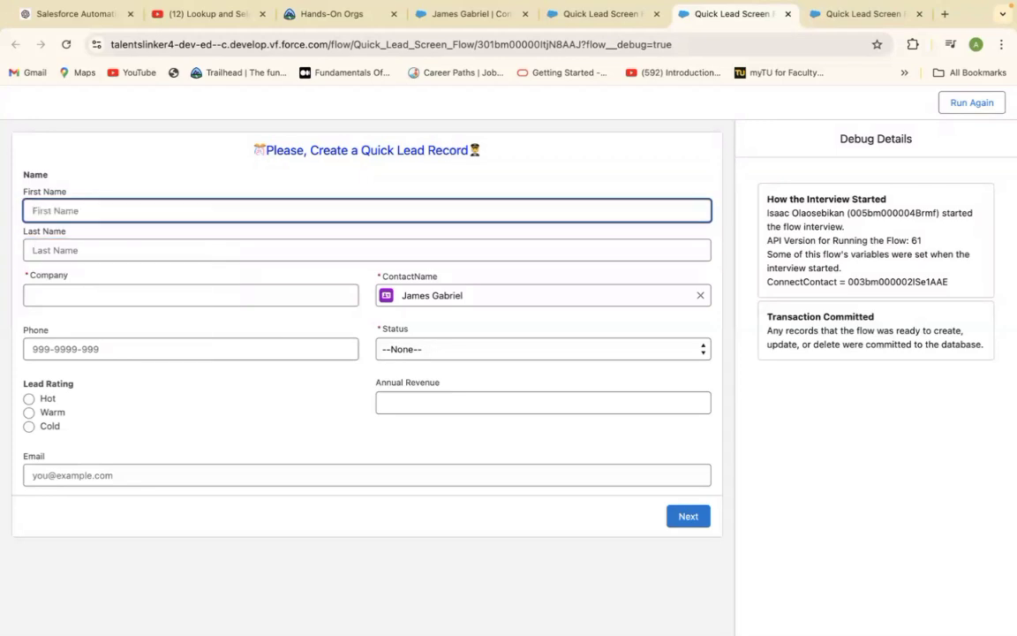
type("Russ")
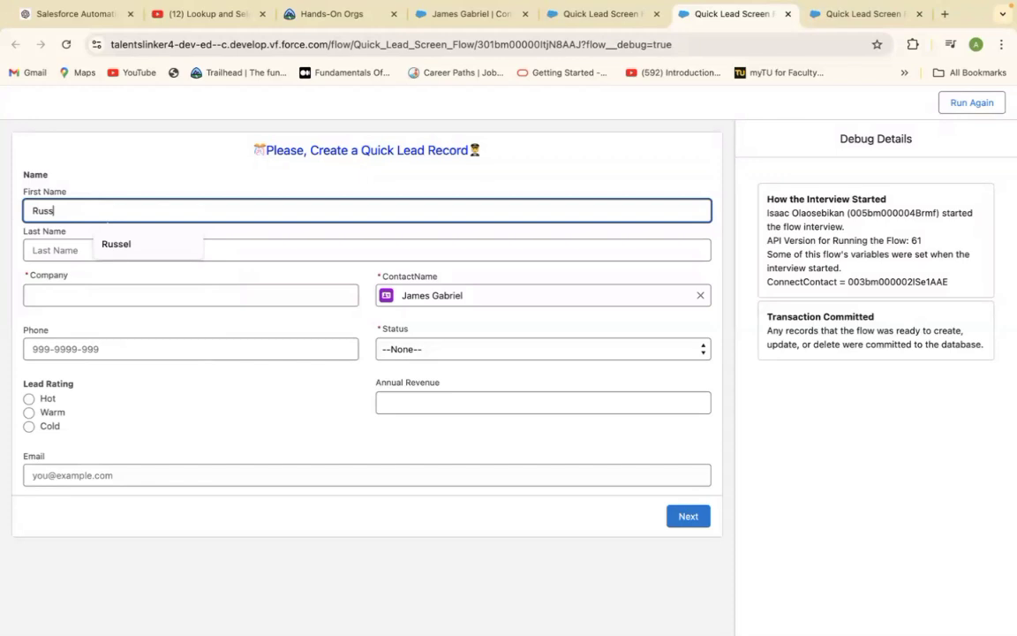
type("el")
left_click(126, 256)
type("James")
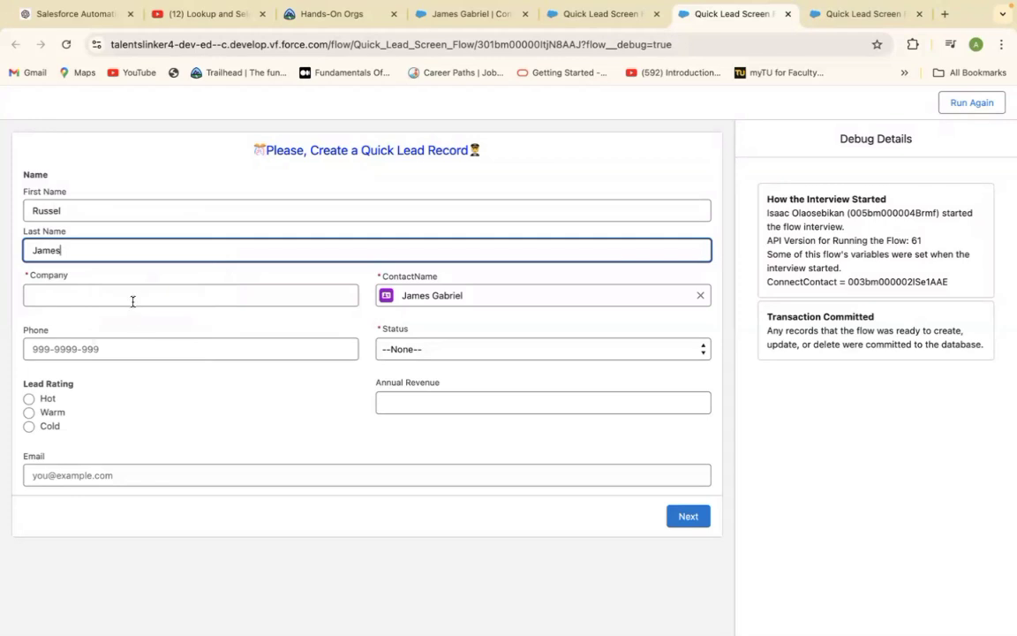
left_click(63, 210)
key("BackSpace")
key("BackSpace")
key("BackSpace")
key("BackSpace")
key("BackSpace")
key("BackSpace")
type("F")
key("BackSpace")
key("BackSpace")
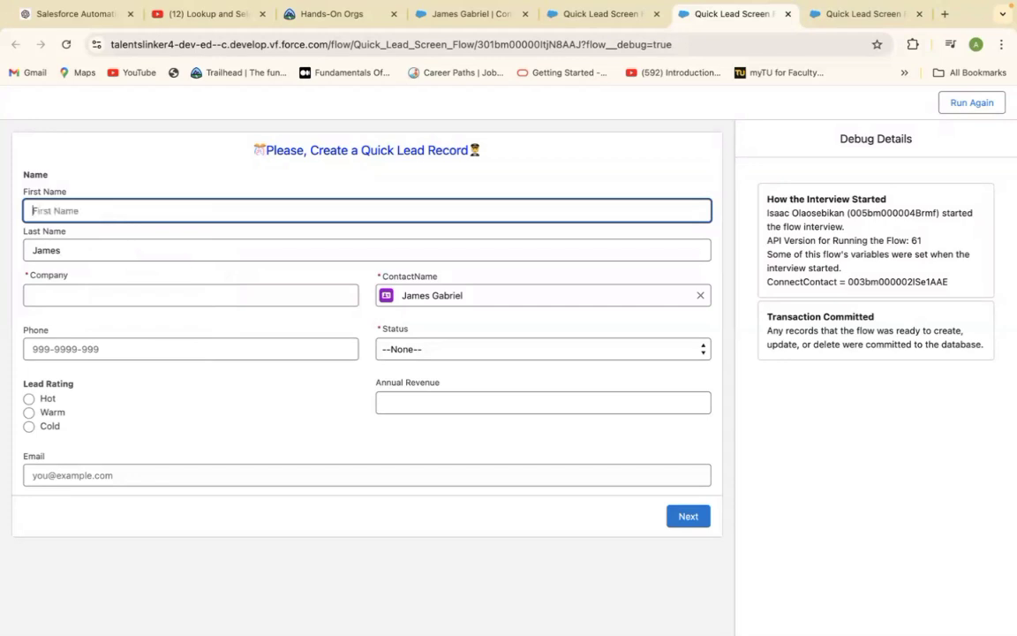
Step: Fill in the lead's First Name as "Quick Lead Screen" and replace the Last Name with "Flow"
type("Quic")
type("k L")
type("ead Der")
key("BackSpace")
type("Scree")
left_click(62, 248)
key("BackSpace")
key("BackSpace")
key("BackSpace")
key("BackSpace")
key("BackSpace")
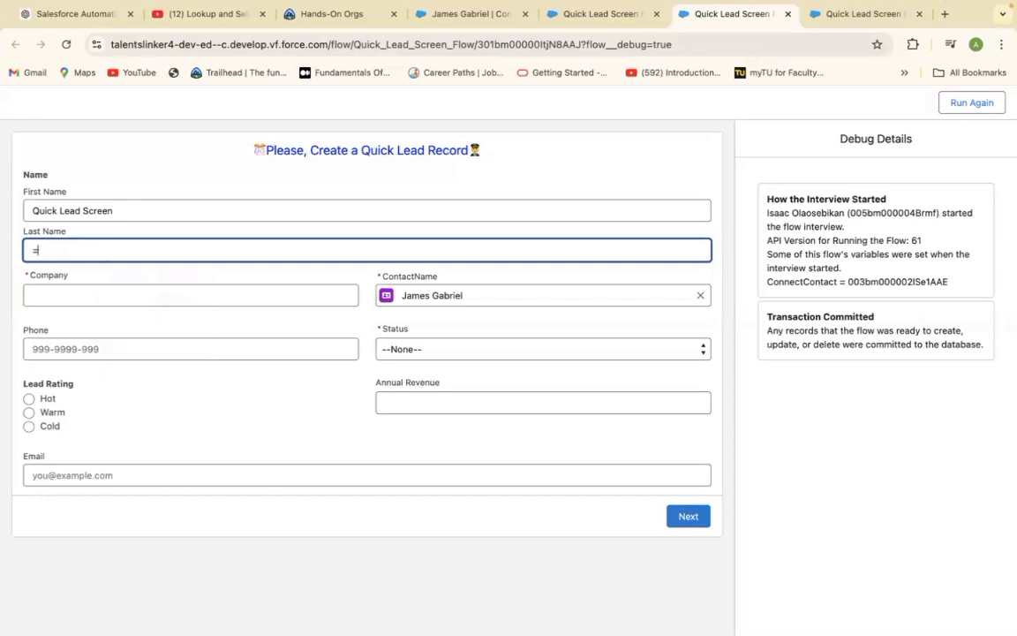
key("BackSpace")
type("Flow")
Step: Set the lead's Company to Great Inc, Lead Rating to Hot and Status to Open - Not Contacted
left_click(97, 294)
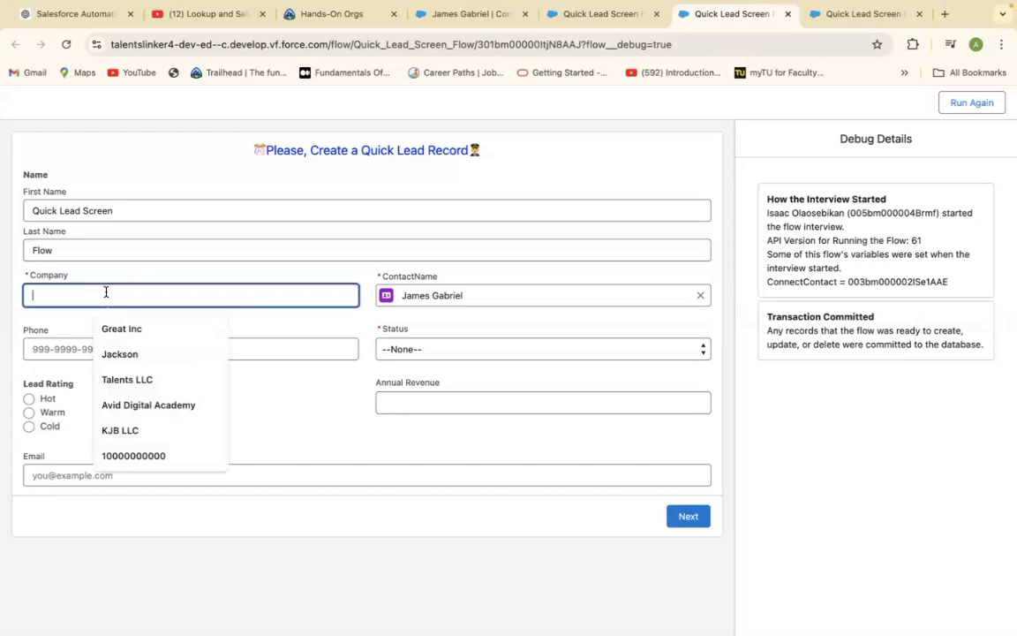
left_click(130, 330)
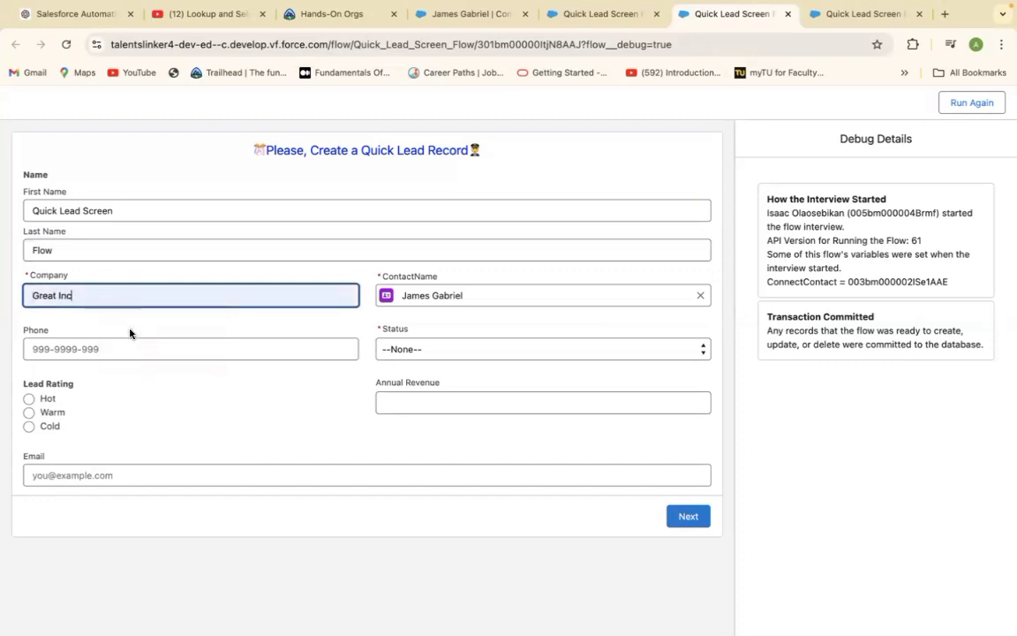
left_click(28, 398)
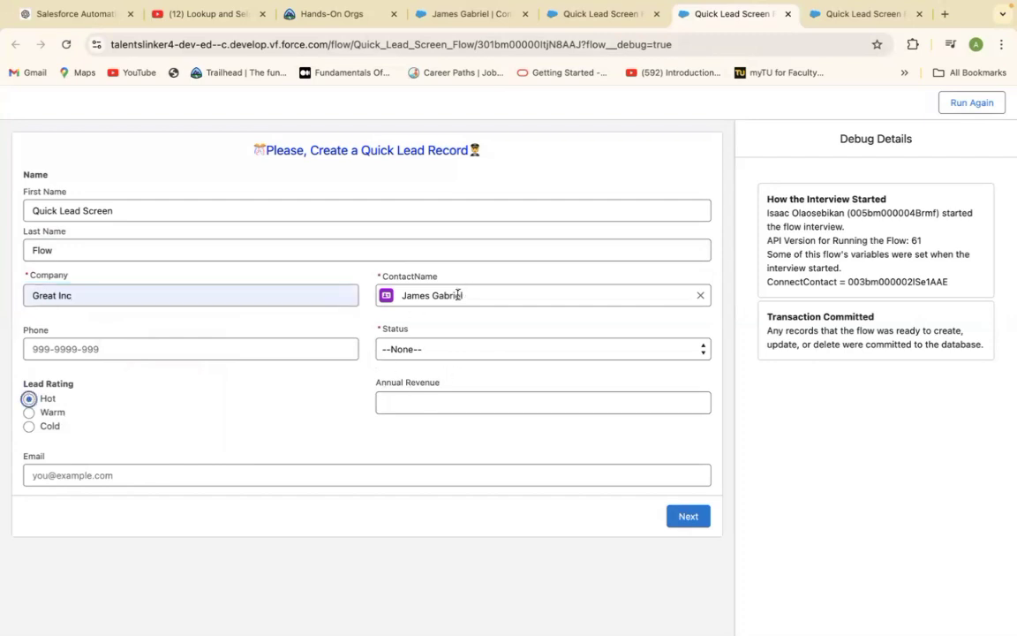
left_click(486, 295)
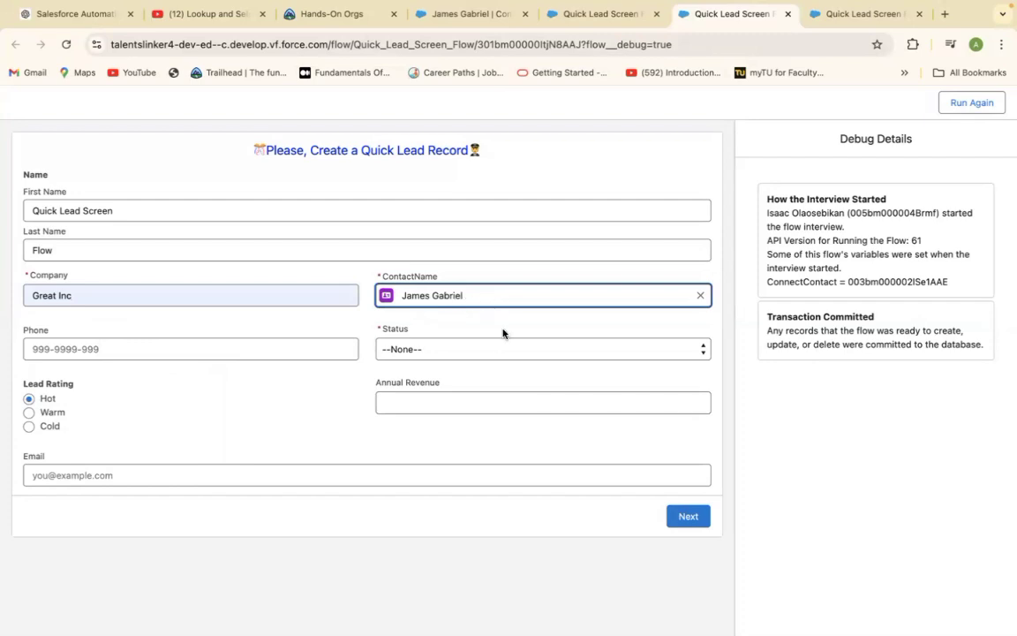
left_click(703, 350)
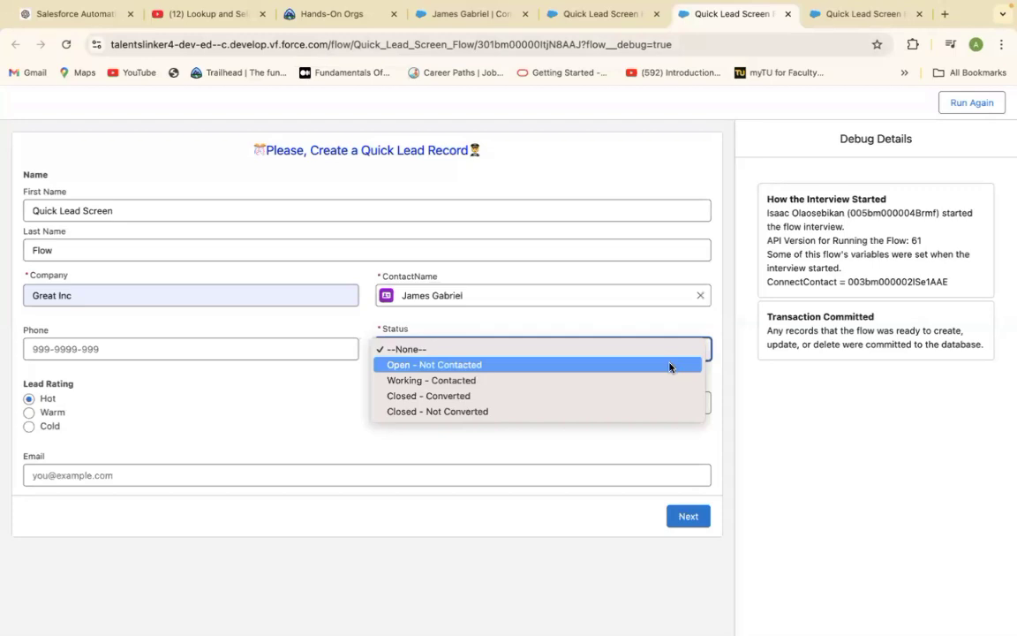
left_click(670, 364)
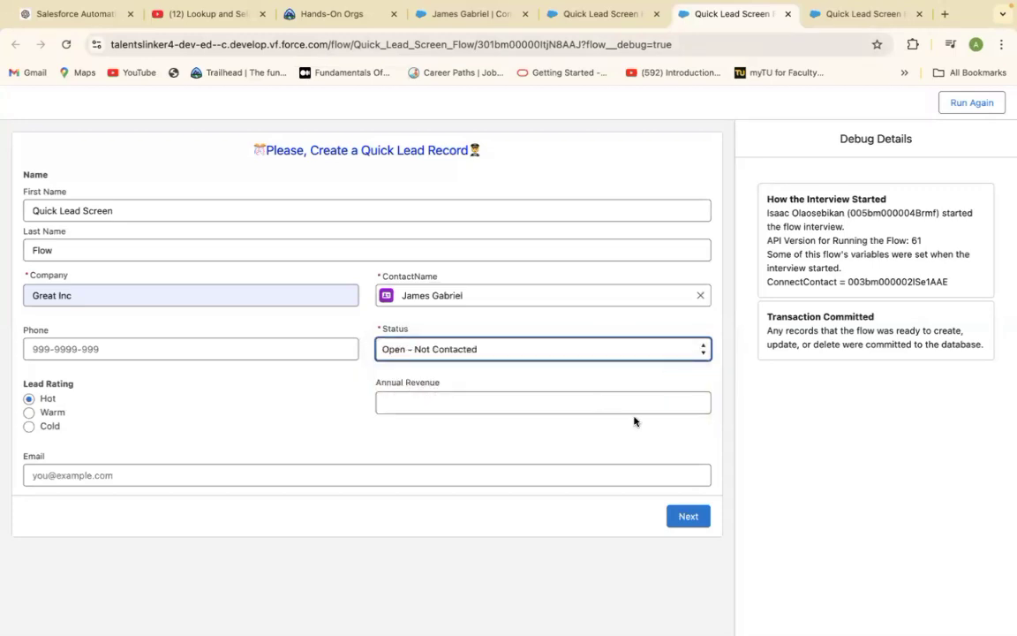
Step: Set the lead's Annual Revenue to 90000, submit the form and examine the record creation details in the debug log
left_click(573, 409)
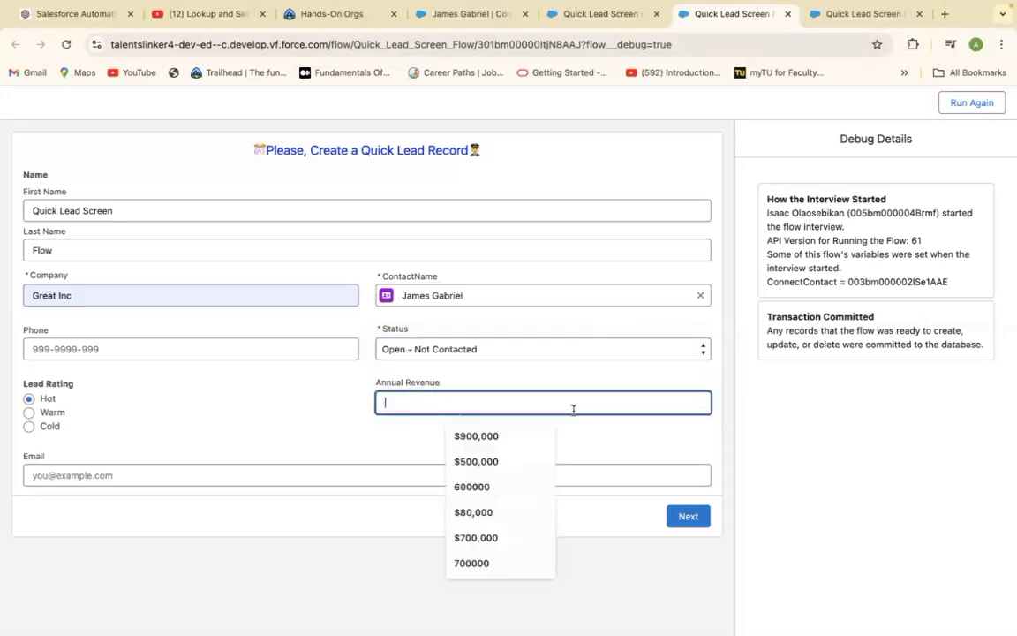
type("90000")
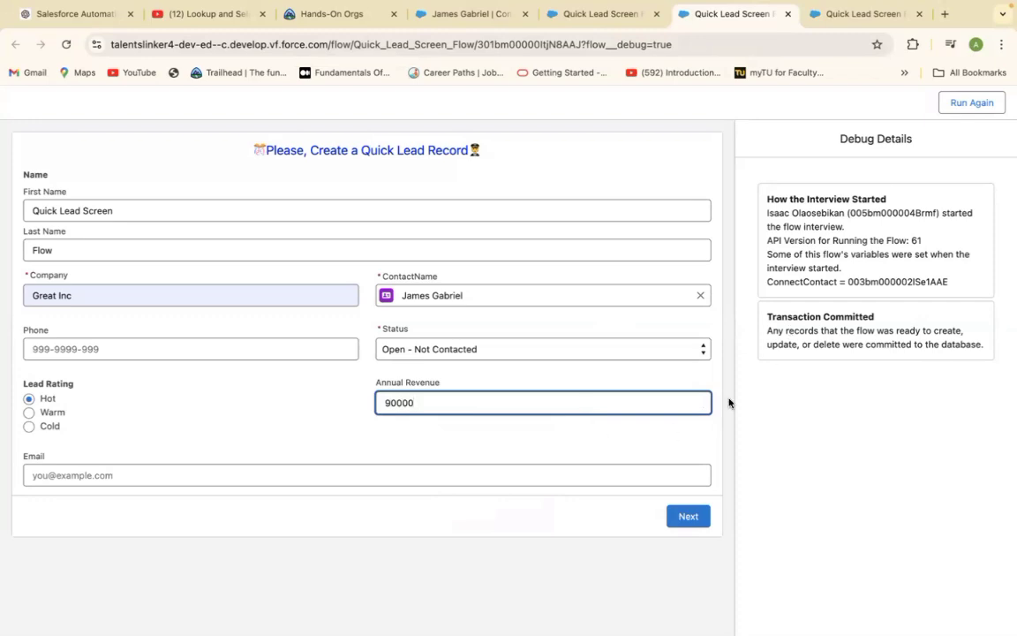
left_click(688, 518)
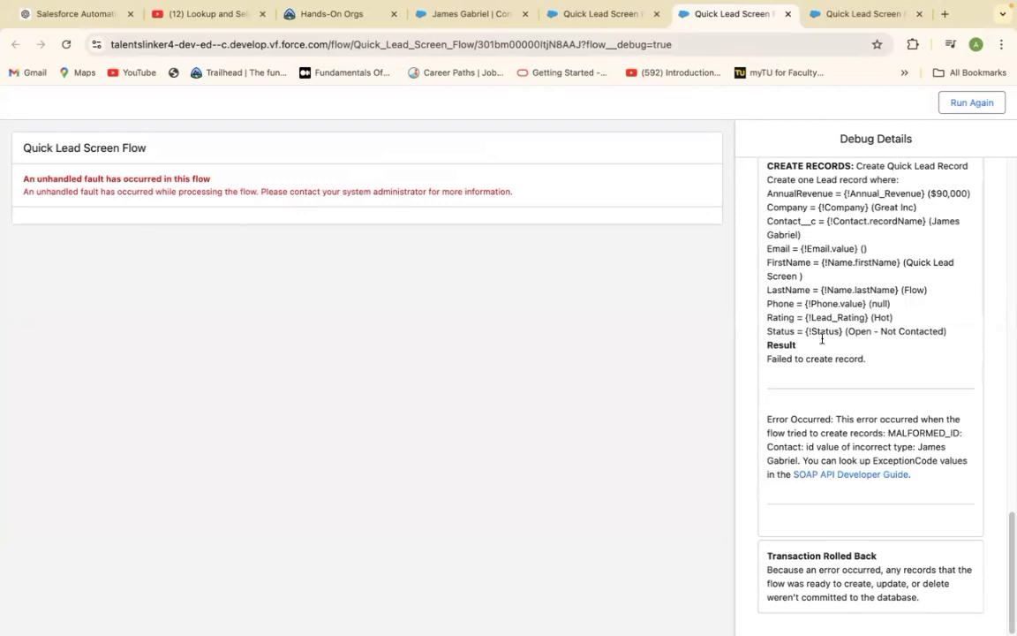
left_click_drag(1010, 526, 1002, 555)
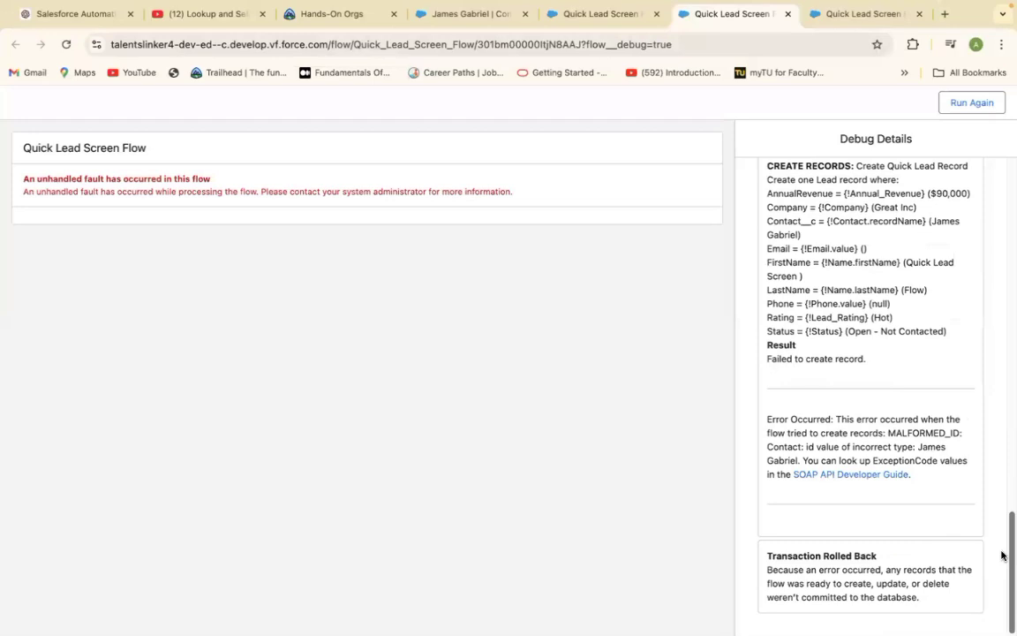
left_click_drag(1002, 554, 993, 490)
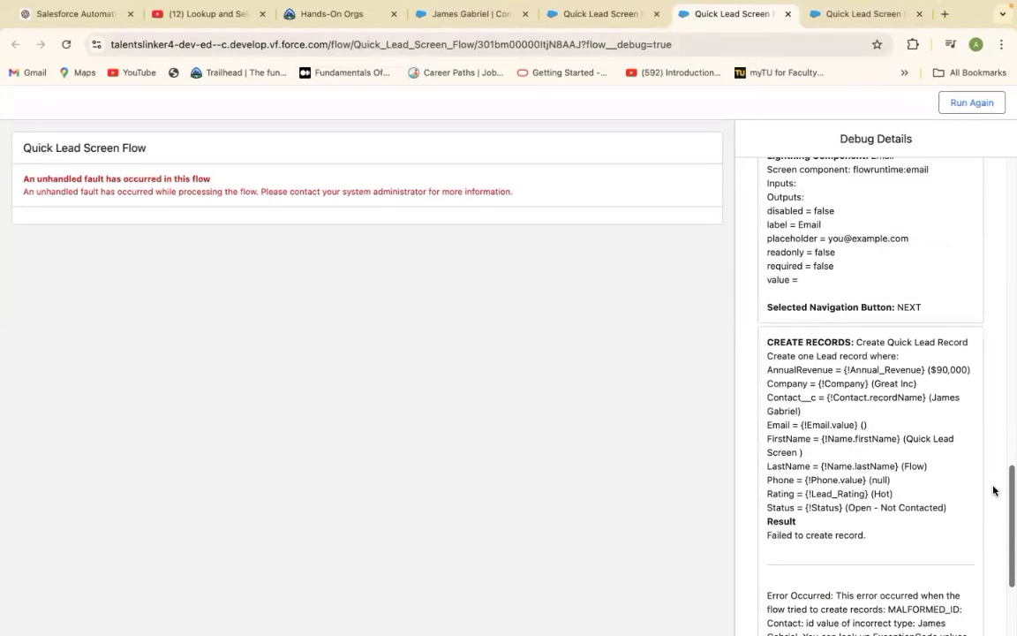
Step: In the flow's Create Quick Lead Record element, map the Contact__c field to Contact > Record ID and save the flow
left_click(600, 14)
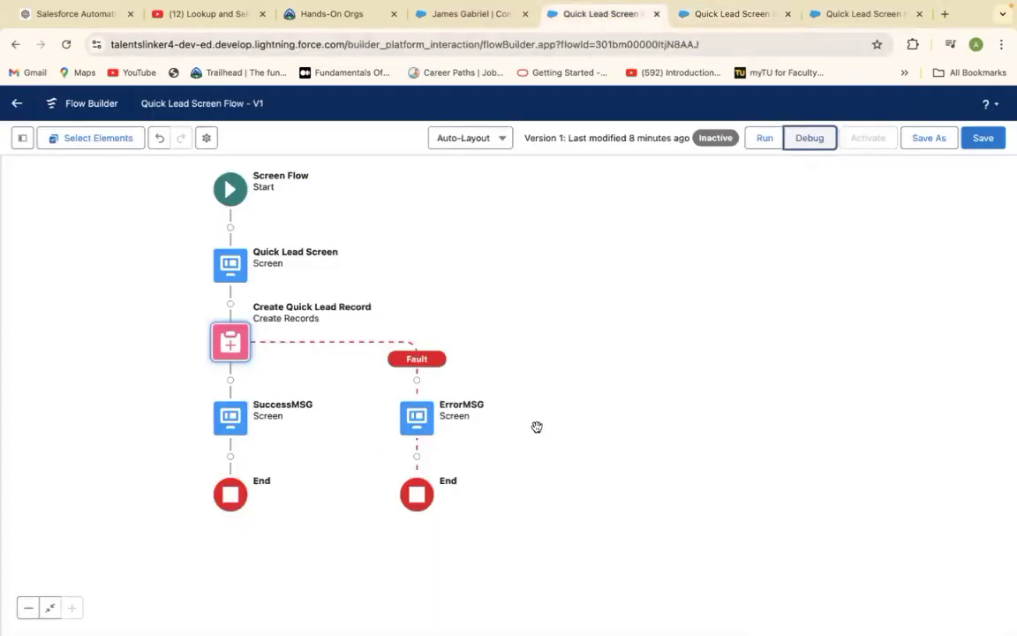
left_click(232, 342)
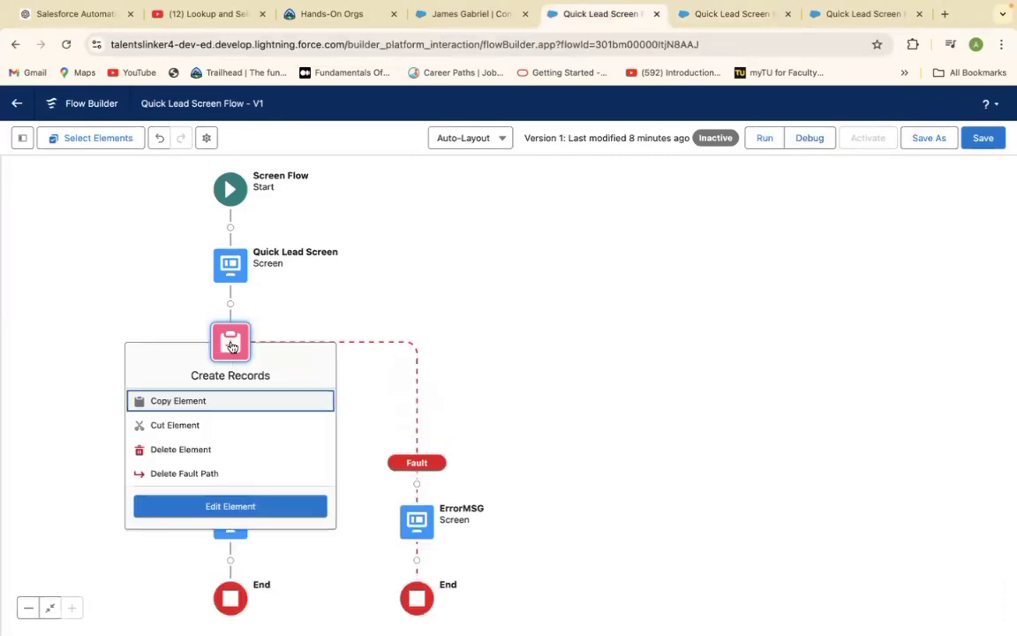
left_click(228, 506)
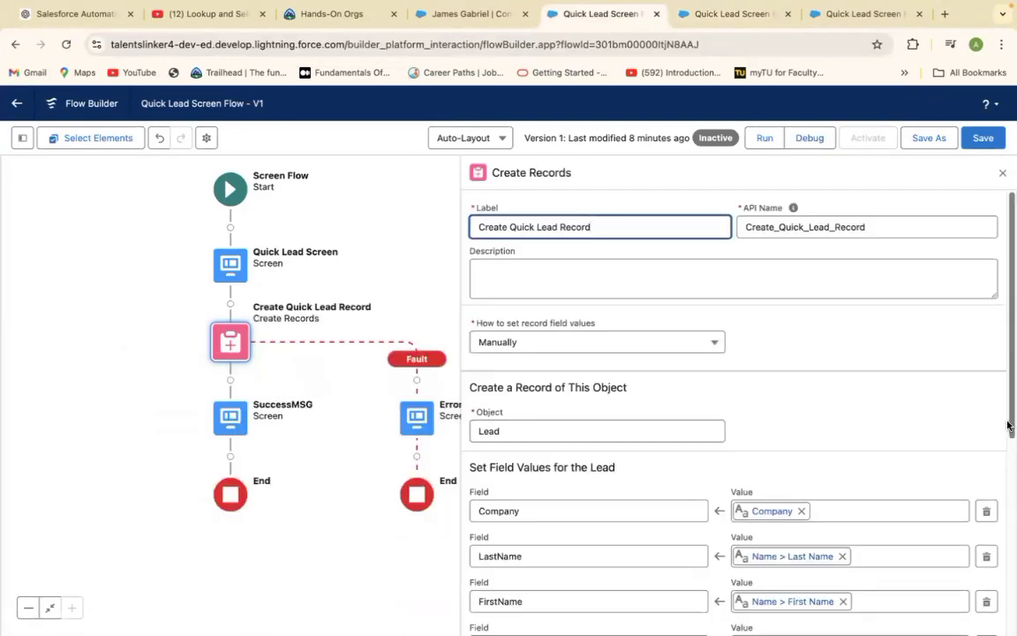
scroll(1009, 427, "down", 4)
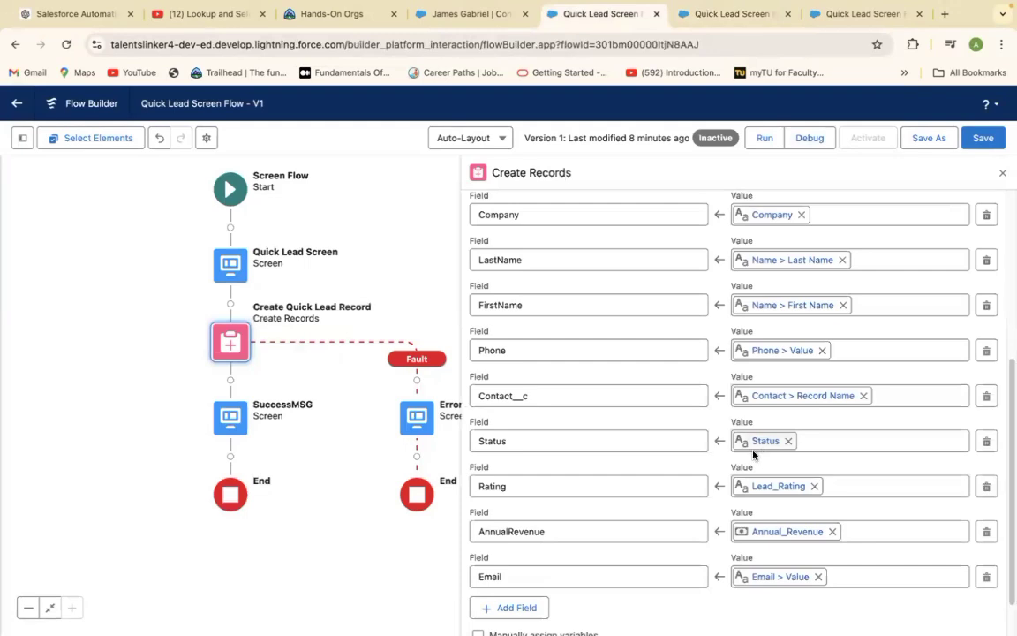
left_click(834, 394)
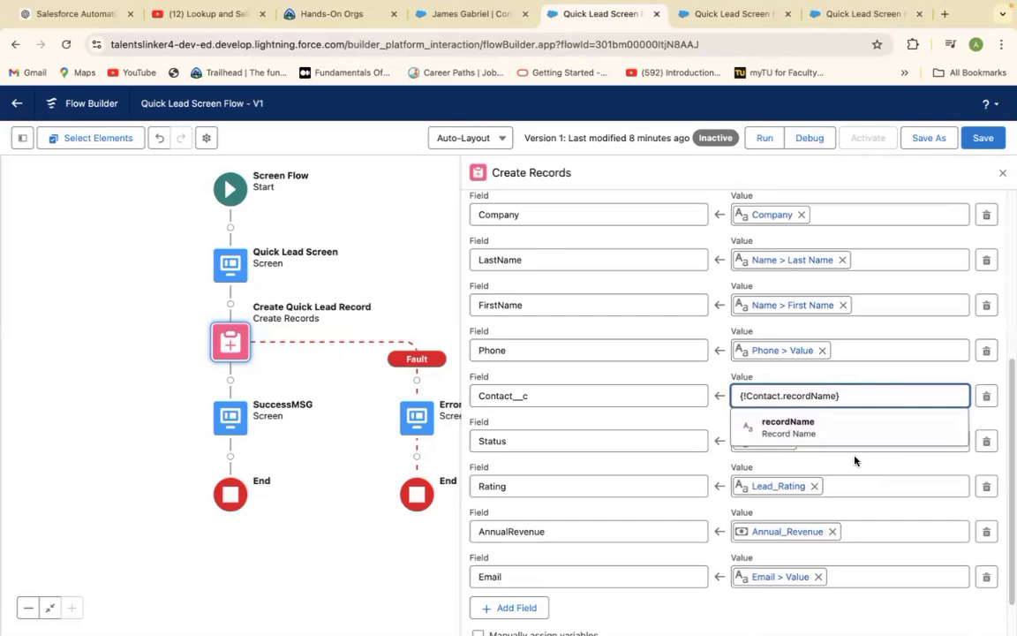
key("BackSpace")
key("BackSpace")
key("BackSpace")
key("BackSpace")
key("BackSpace")
key("BackSpace")
key("BackSpace")
key("BackSpace")
key("BackSpace")
key("BackSpace")
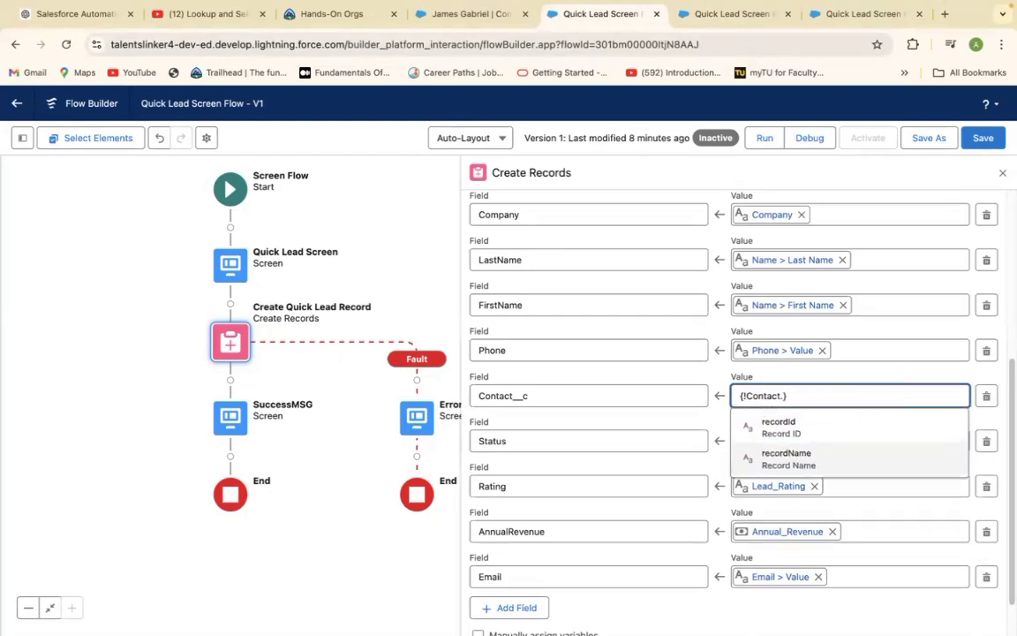
left_click(800, 438)
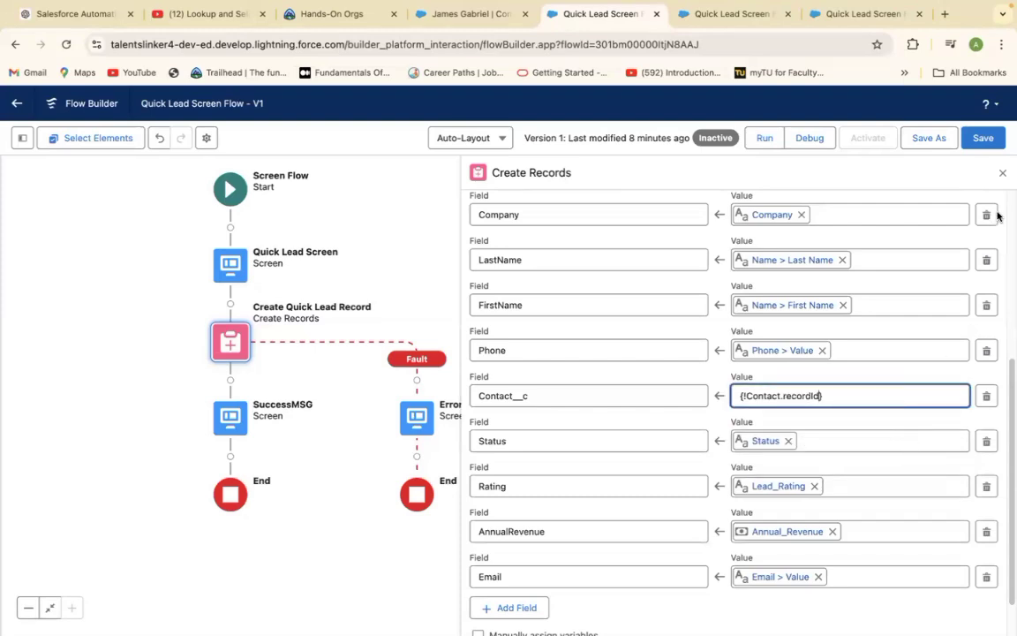
left_click(984, 141)
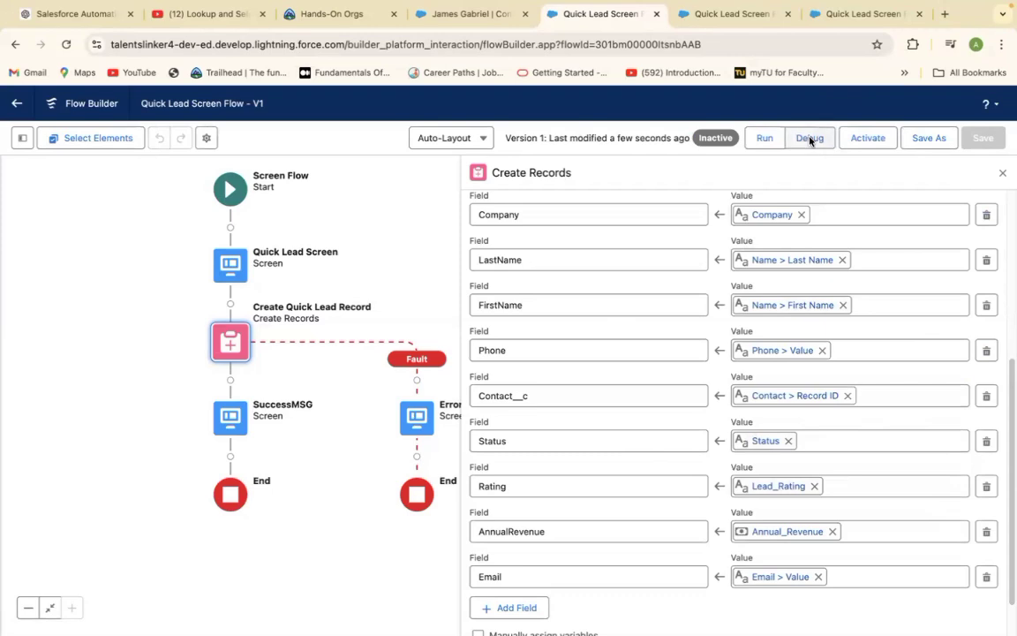
Step: Start a new debug session of the saved flow, using the same contact record ID as before for ConnectContact
left_click(810, 139)
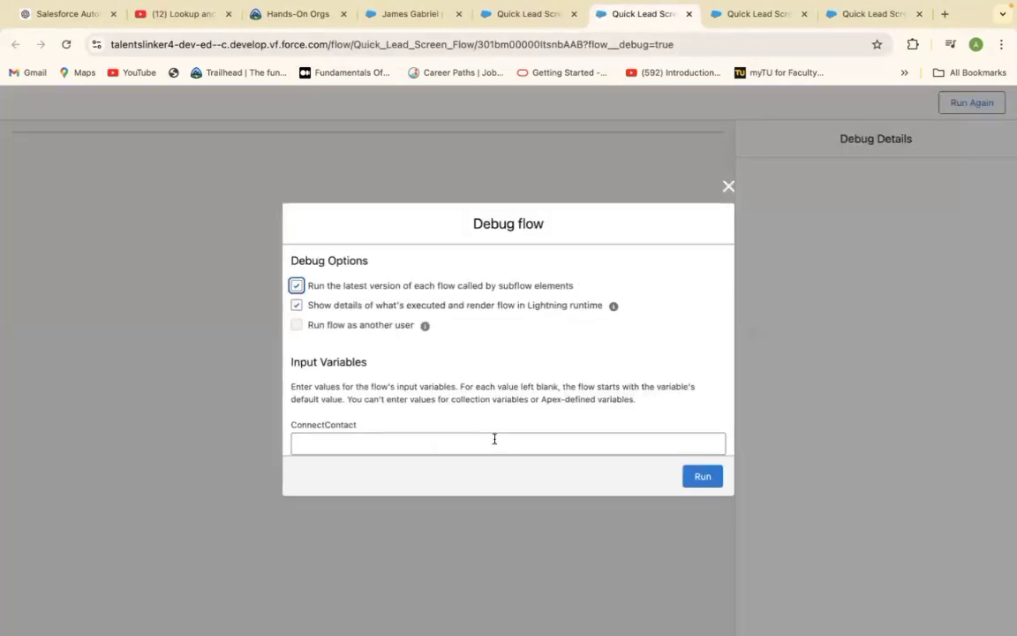
left_click(495, 439)
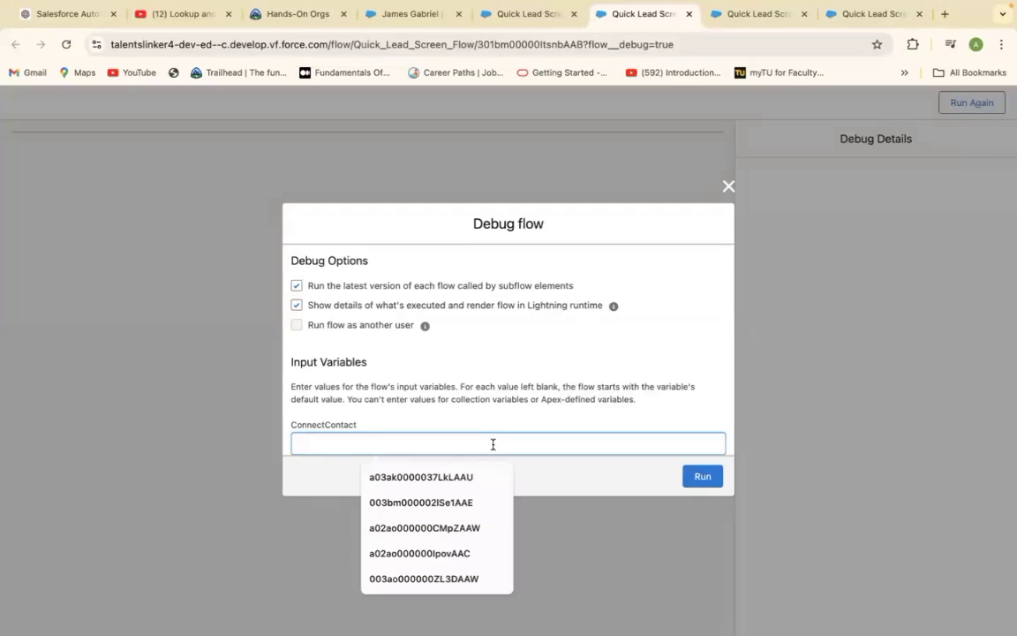
key("Down")
key("Down")
key("Return")
left_click(702, 476)
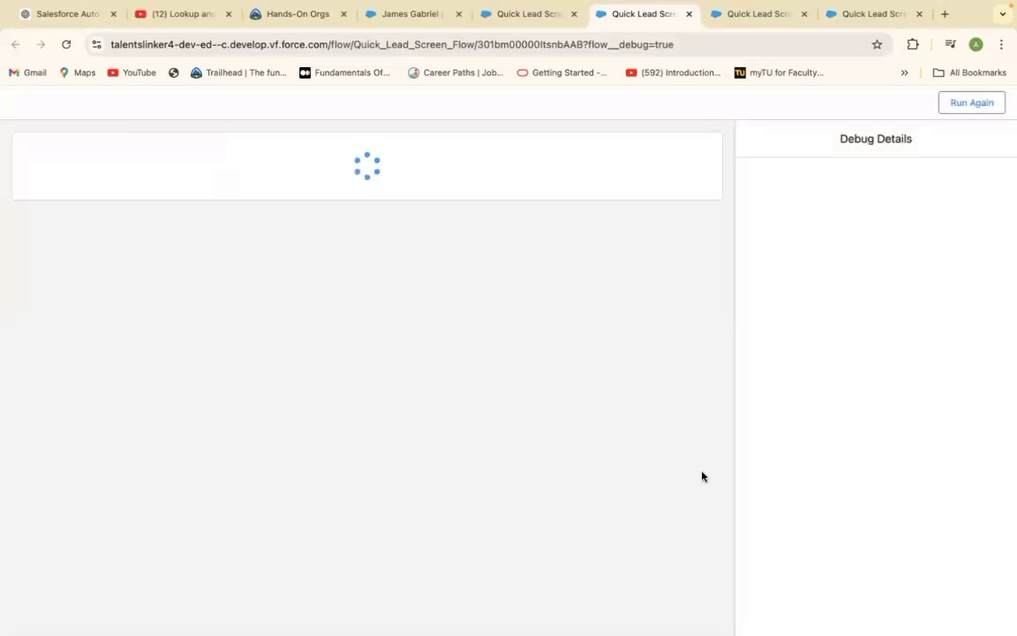
Step: Set the new lead's Status to Working - Contacted and its Annual Revenue to 7000000
left_click(601, 298)
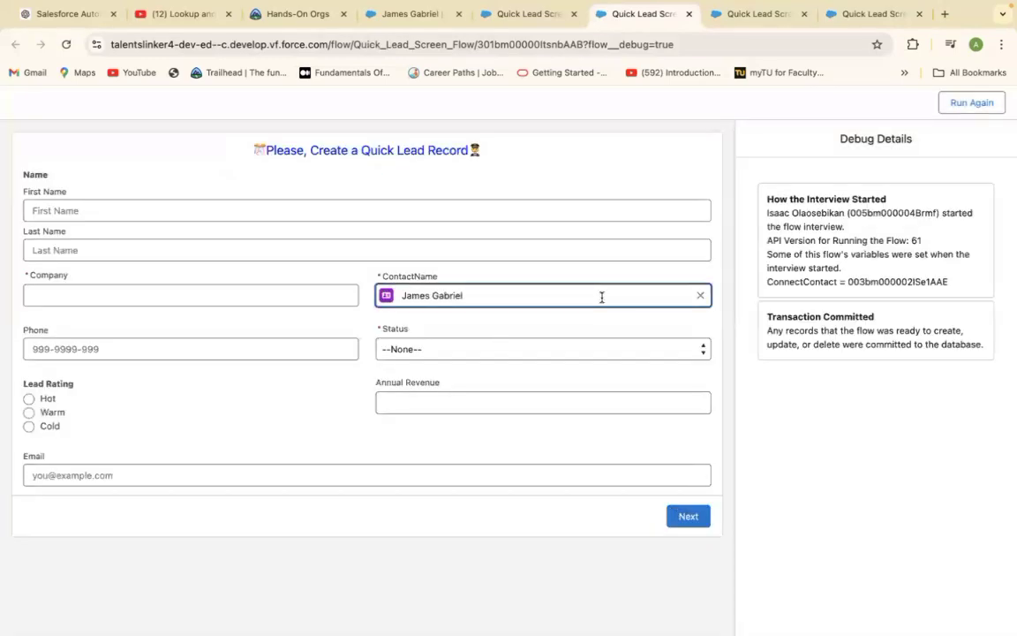
left_click(453, 355)
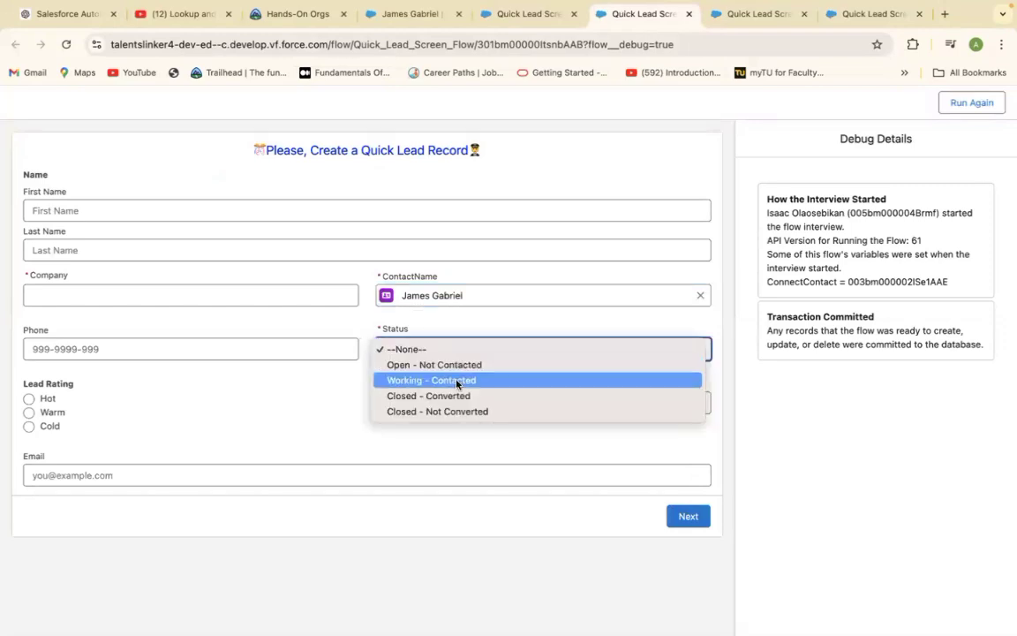
left_click(456, 380)
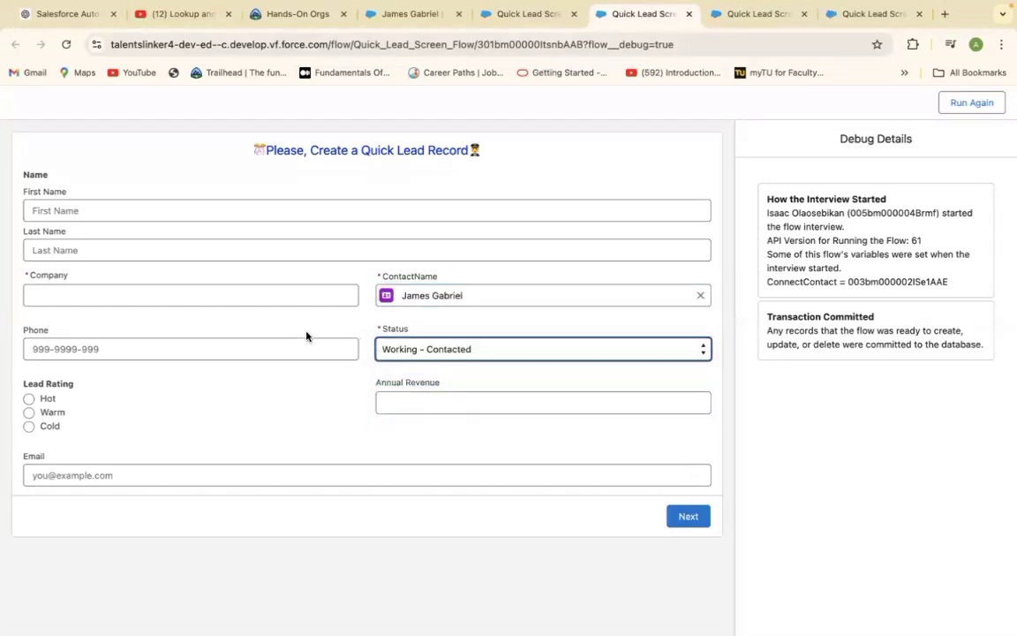
left_click(442, 404)
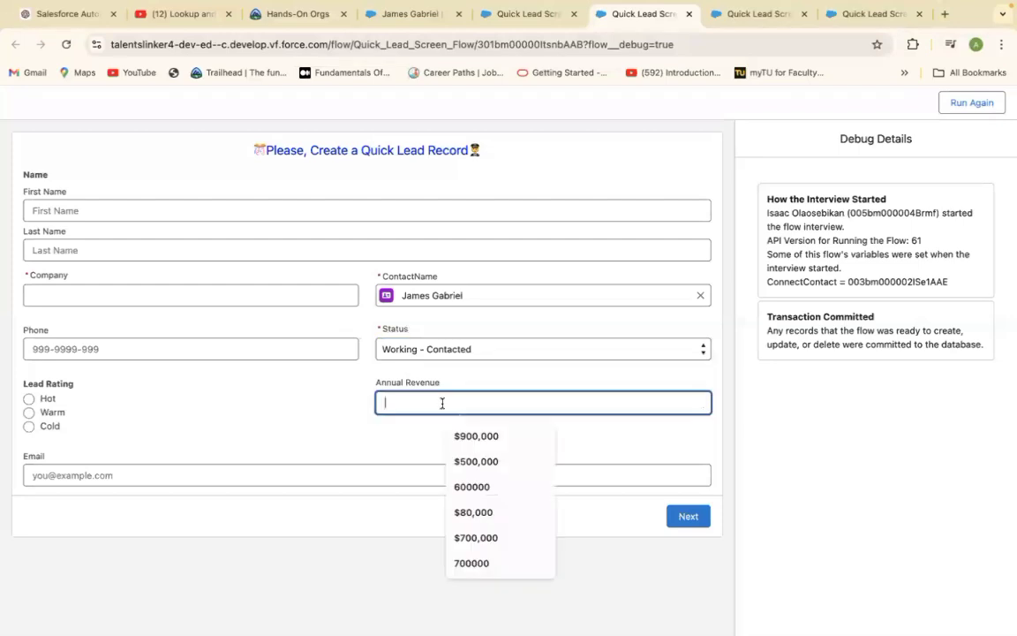
type("7000000")
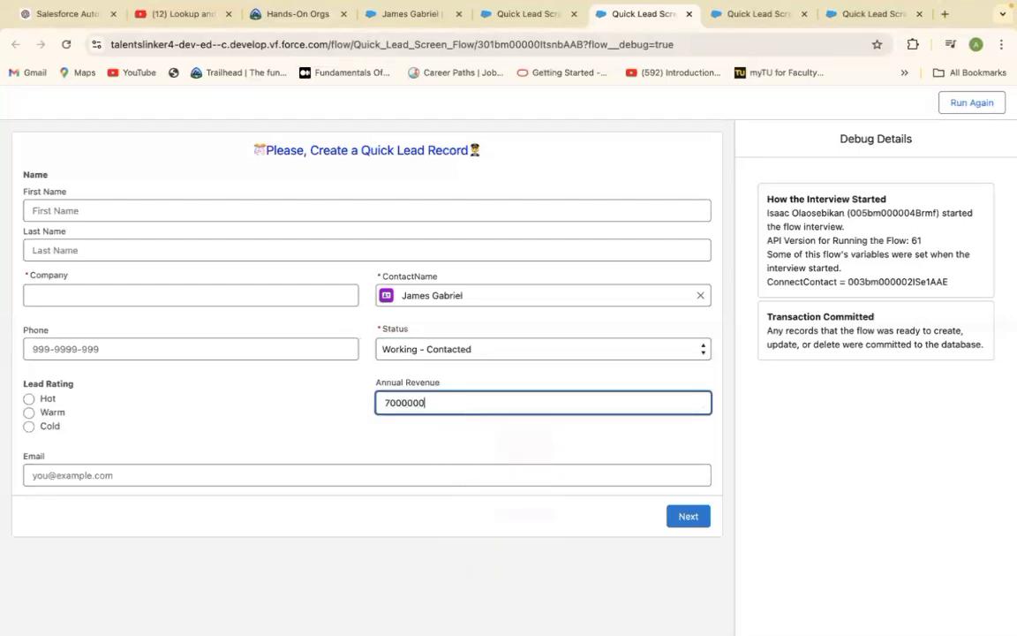
Step: Fill in the lead's first and last name and set the Company to James LLC
left_click(109, 208)
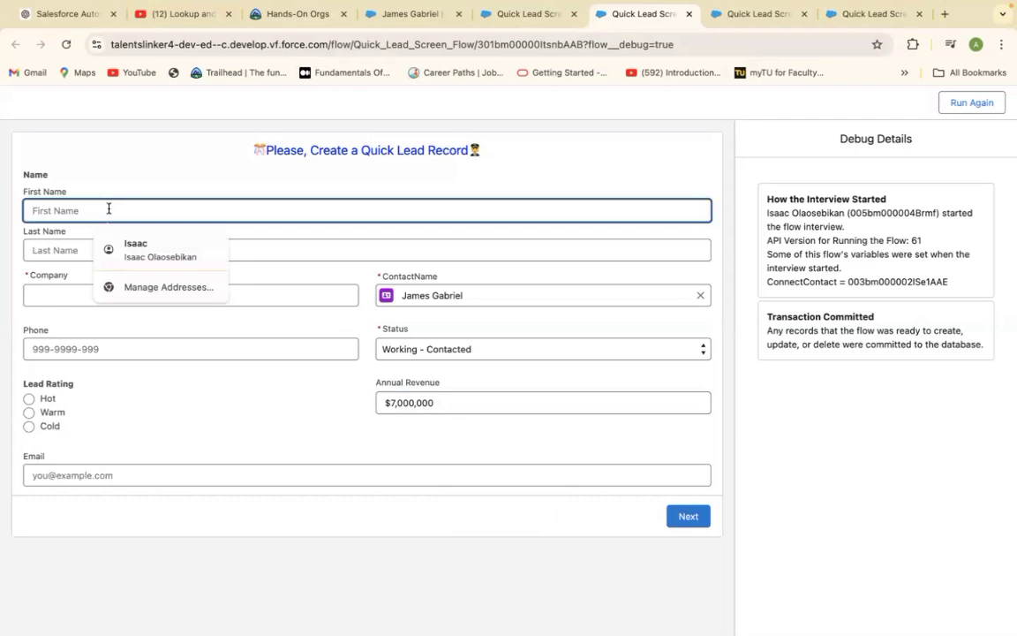
type("Gabriel")
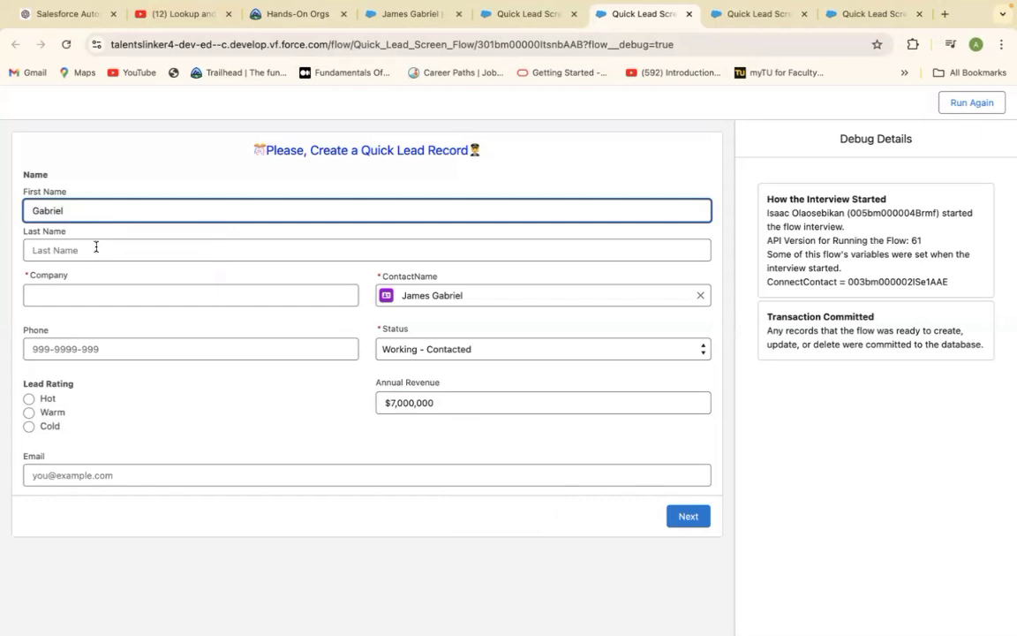
left_click(96, 248)
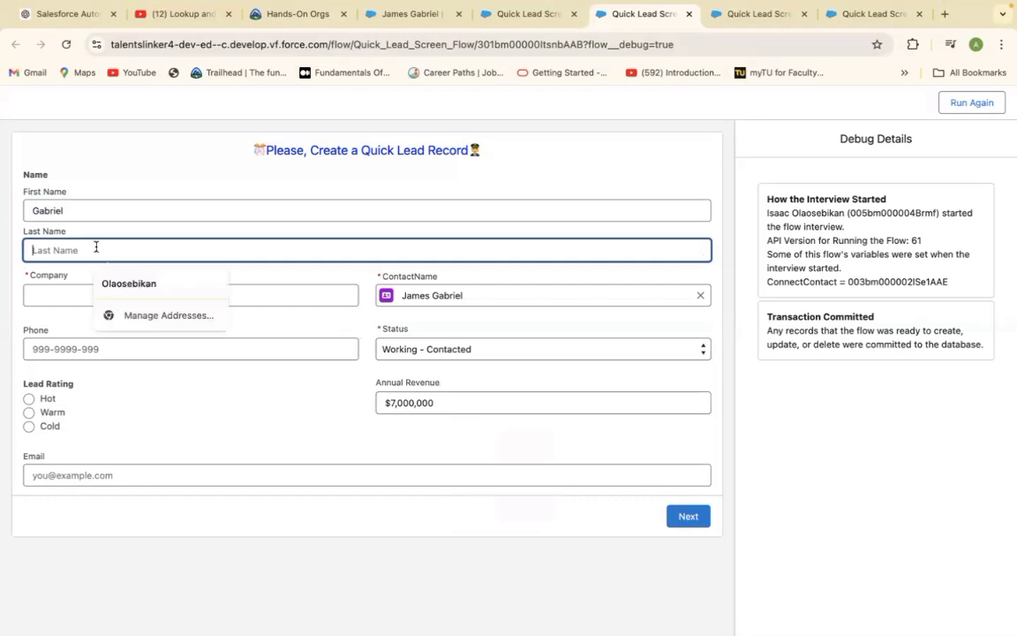
type("James")
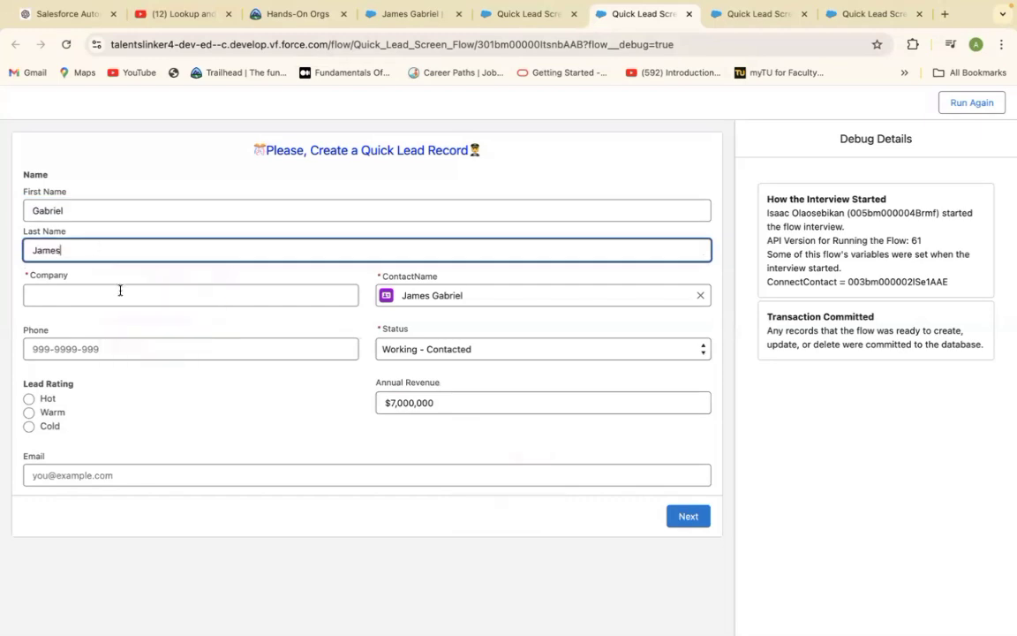
left_click(121, 294)
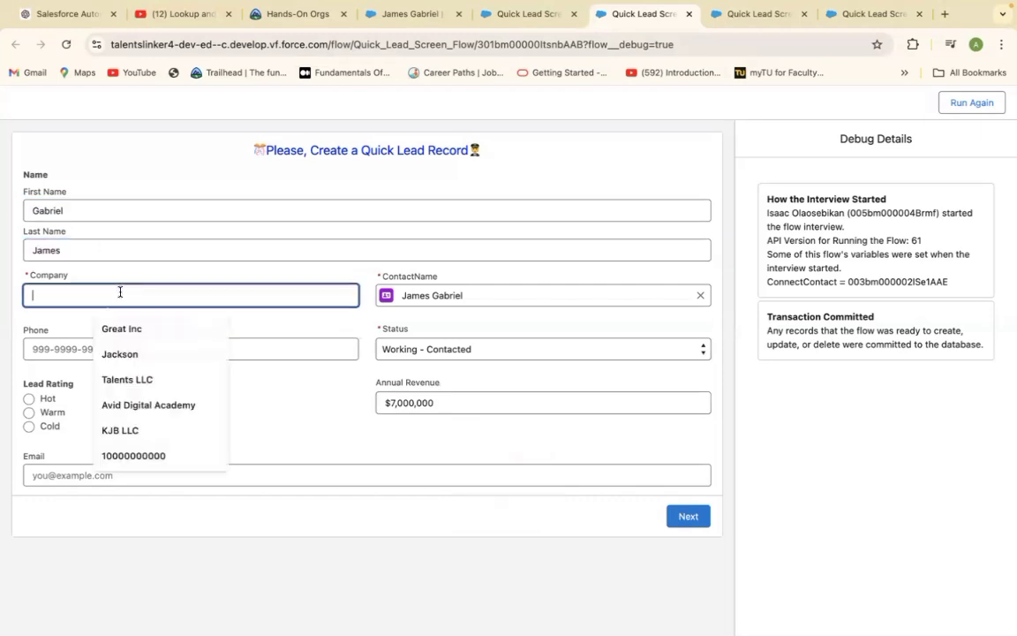
double_click(32, 248)
key("ctrl+c")
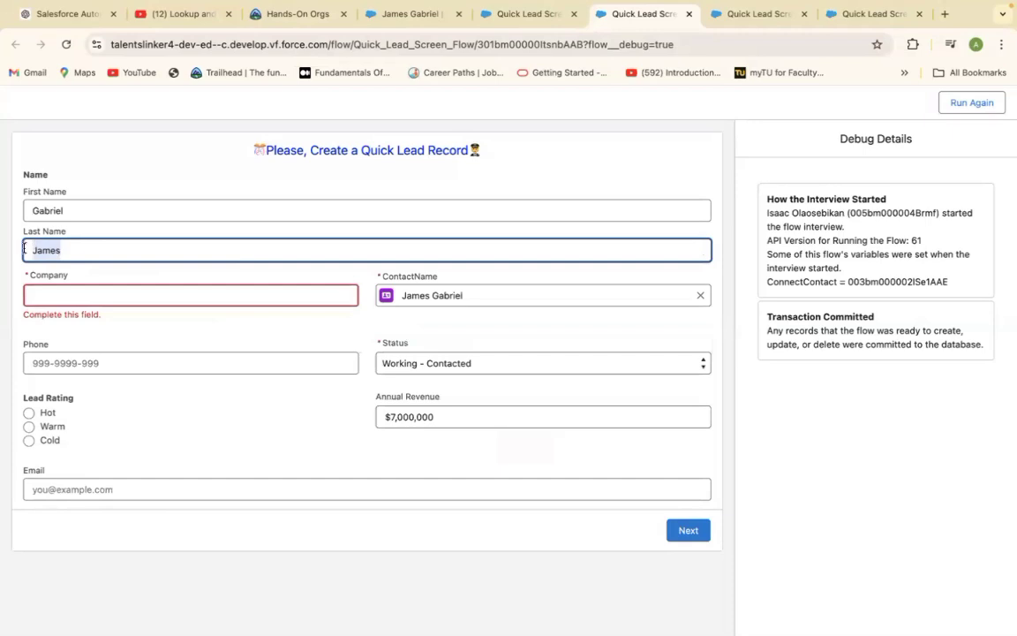
left_click(47, 294)
key("ctrl+v")
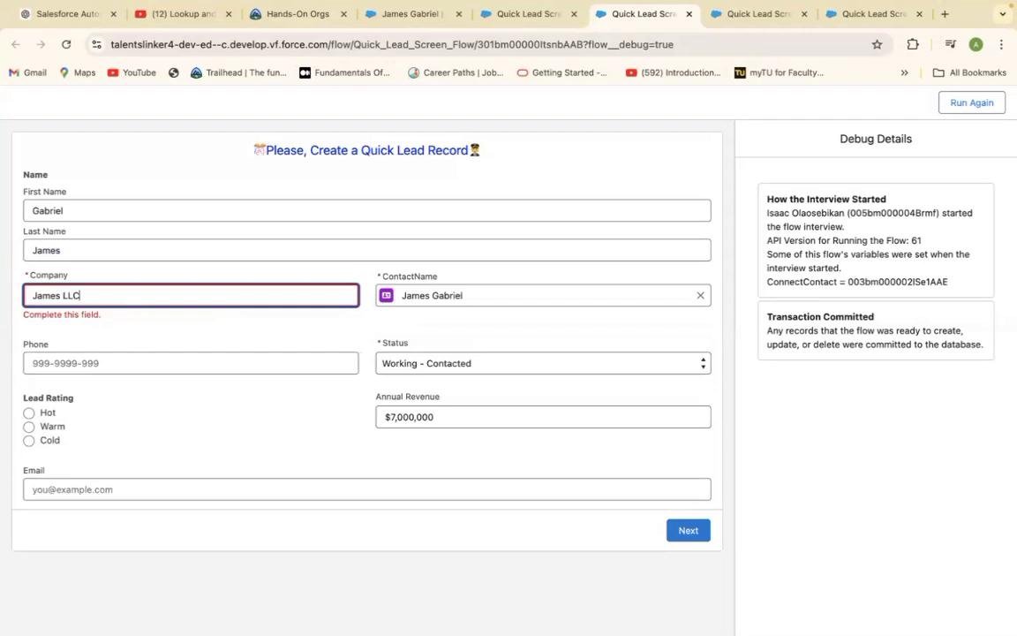
Step: Submit the lead form to create the record and finish the flow interview
left_click(29, 415)
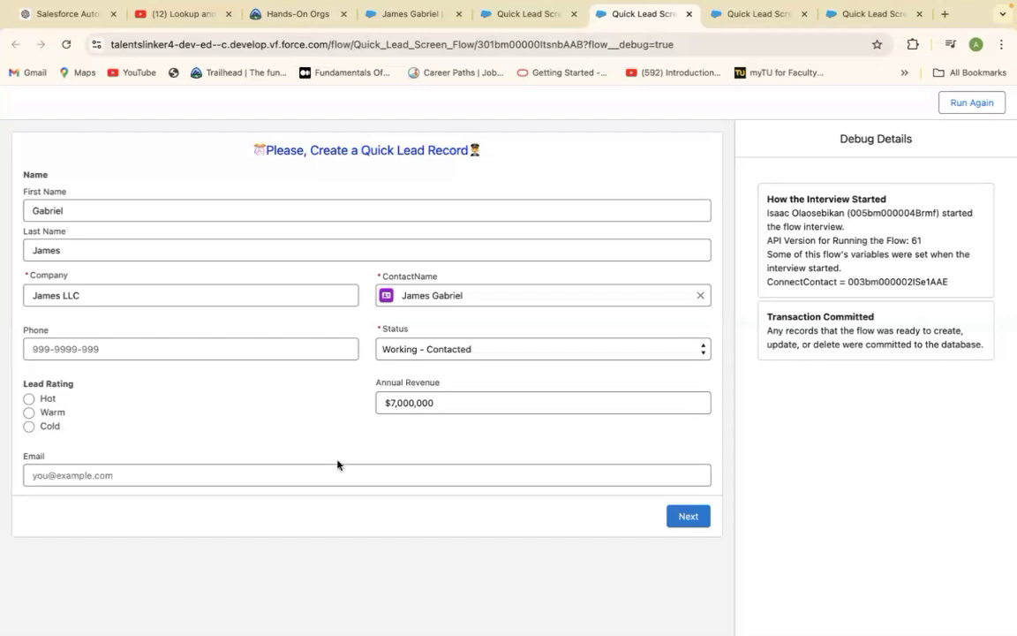
left_click(687, 516)
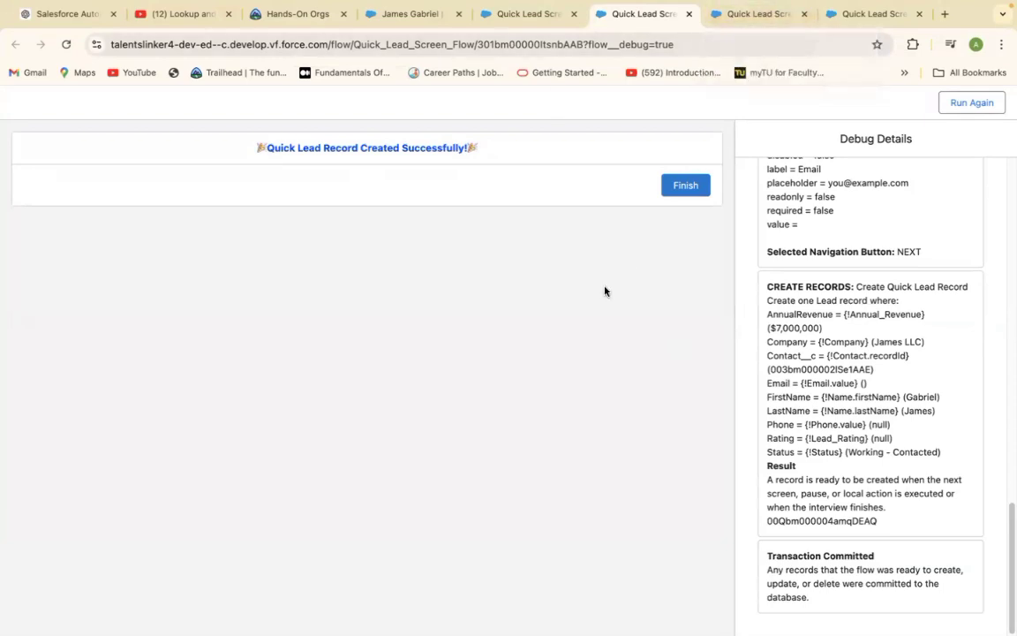
left_click(689, 188)
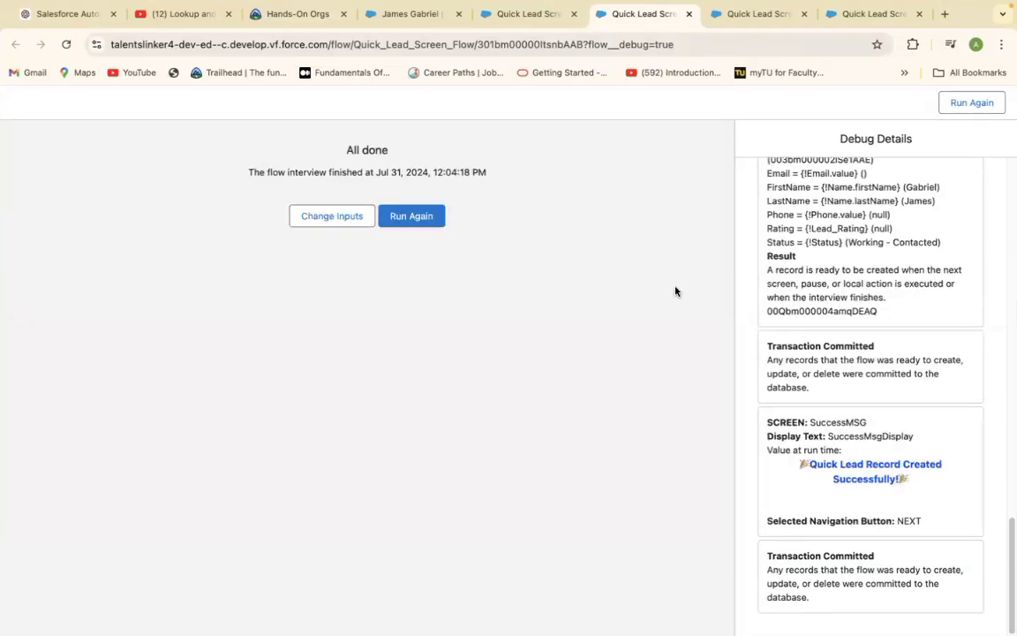
Step: Close the failed debug session's page and activate the Quick Lead Screen Flow in Flow Builder
left_click(758, 15)
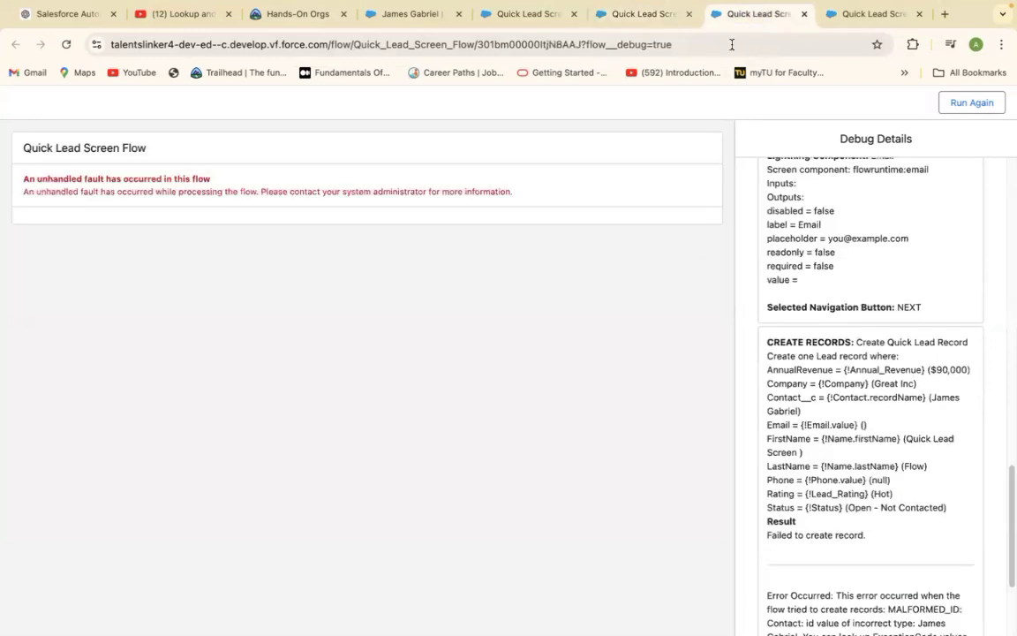
left_click(804, 14)
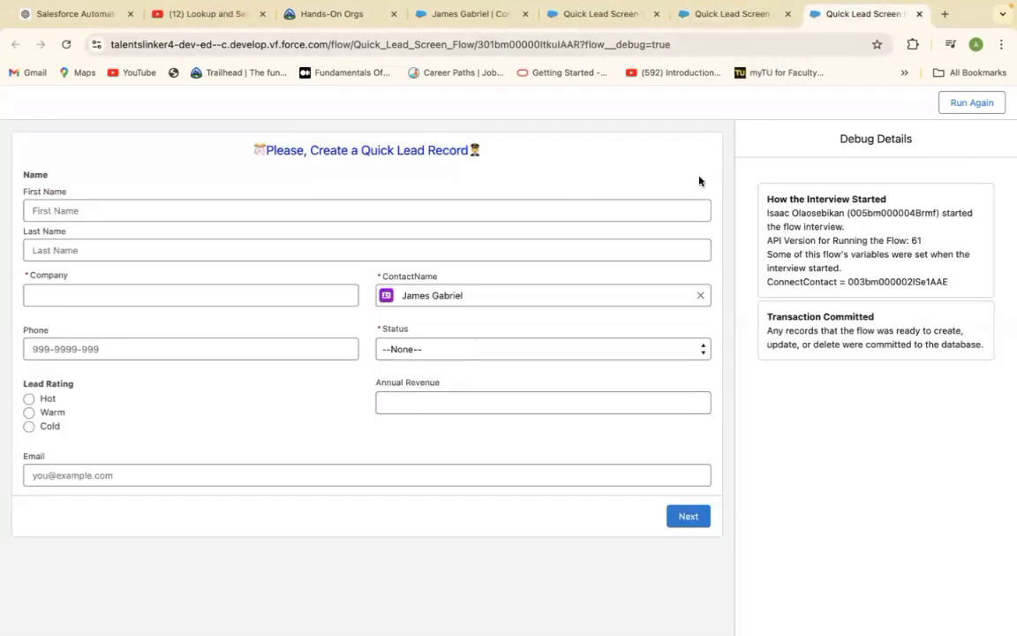
left_click(599, 12)
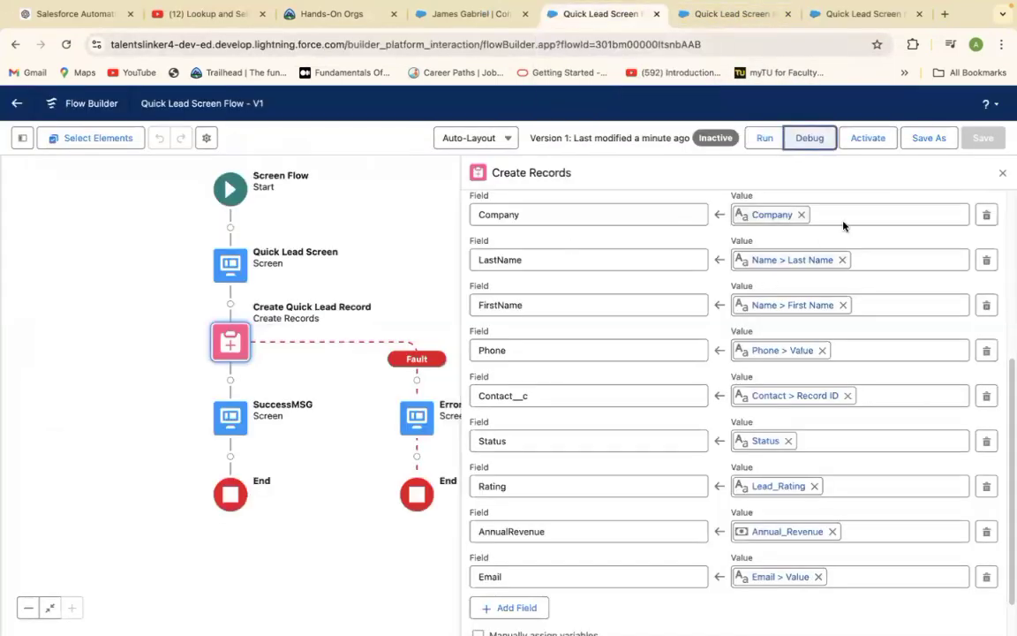
left_click(874, 138)
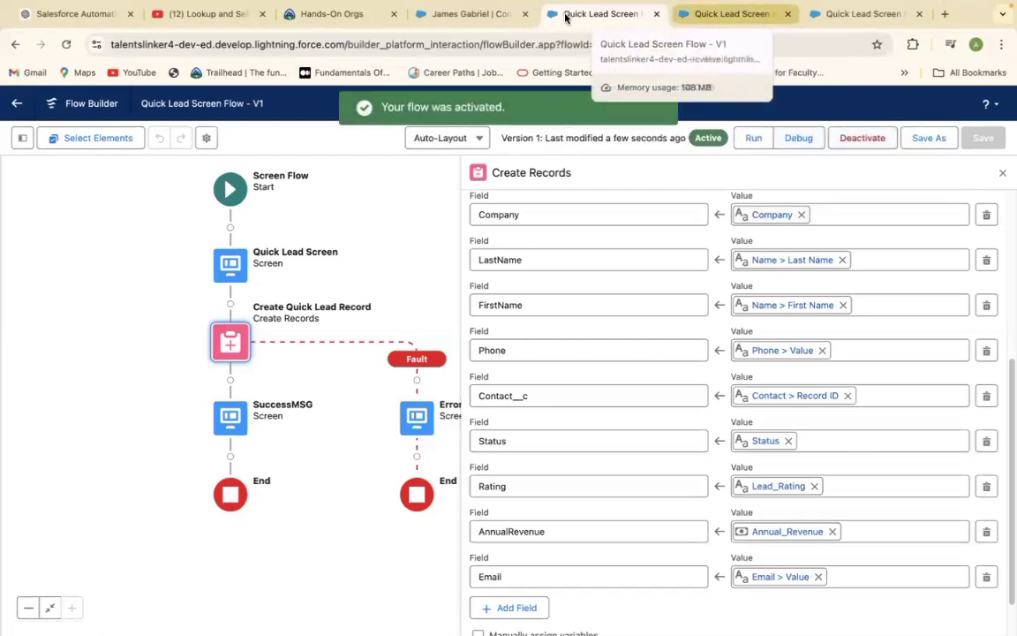
Step: Switch to the open contact record
left_click(498, 15)
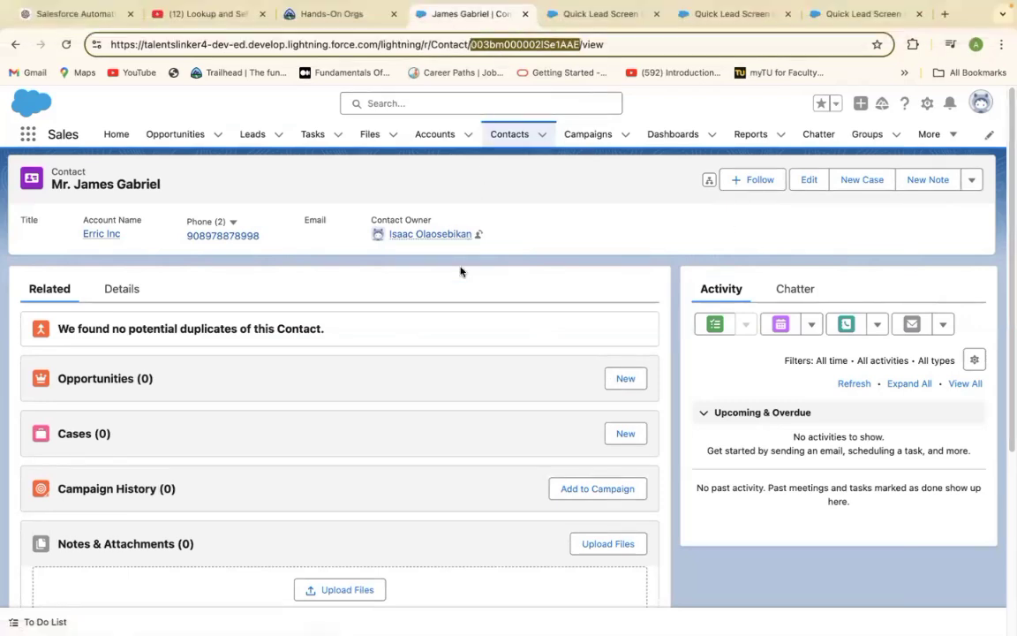
left_click(927, 104)
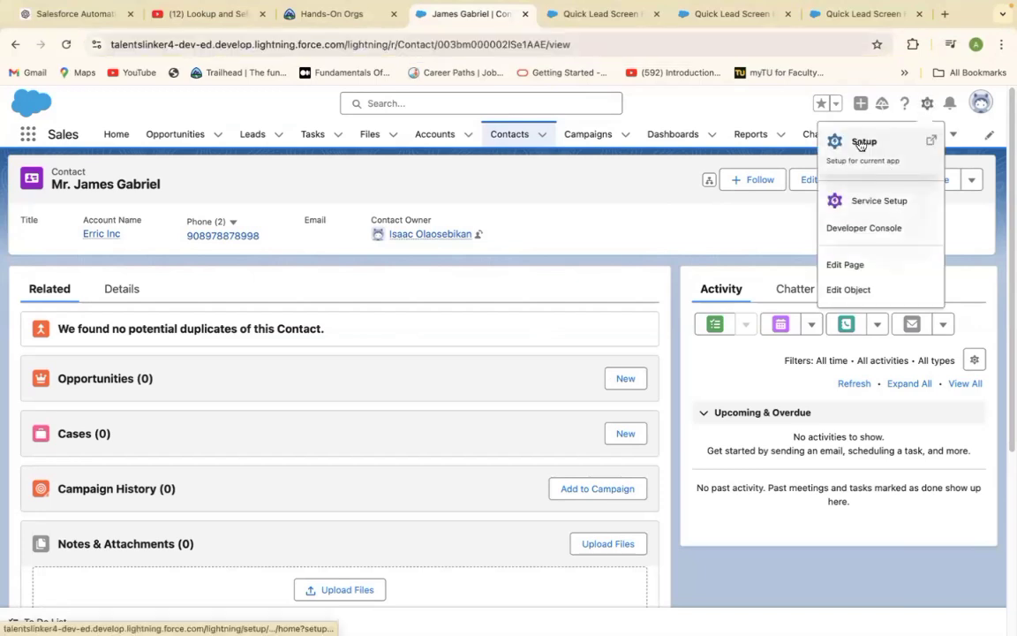
left_click(861, 143)
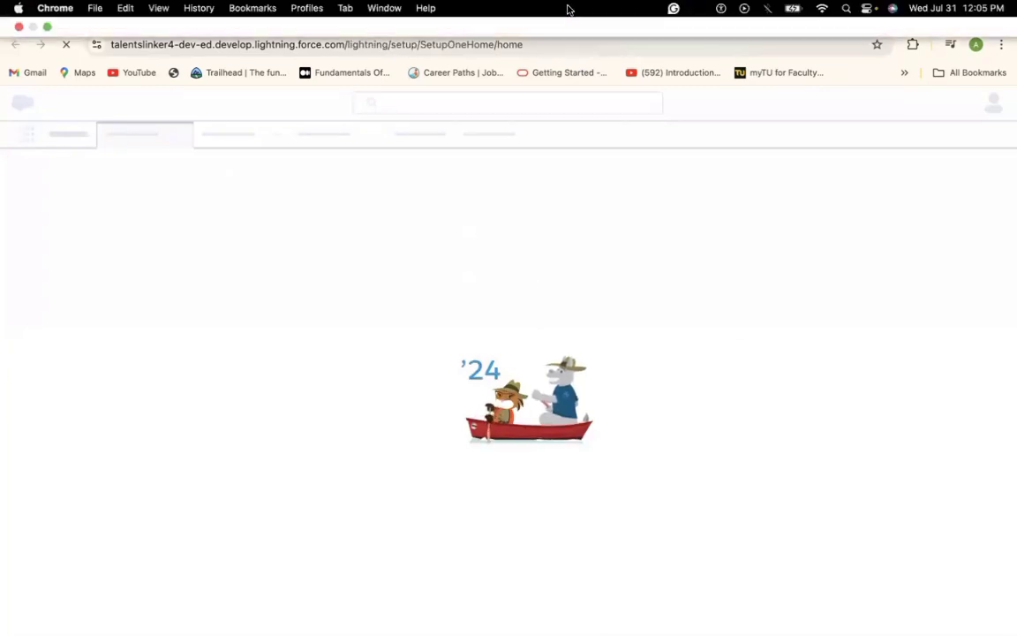
left_click(573, 14)
Step: Open the contact's record page for editing in Lightning App Builder and dismiss the introductory pop-ups
left_click(927, 103)
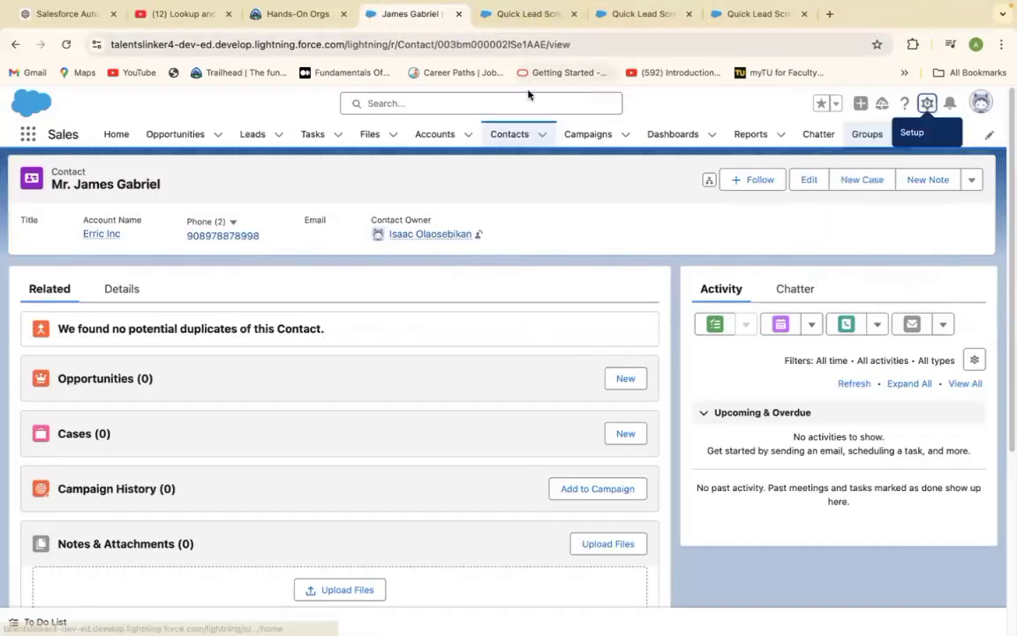
left_click(927, 103)
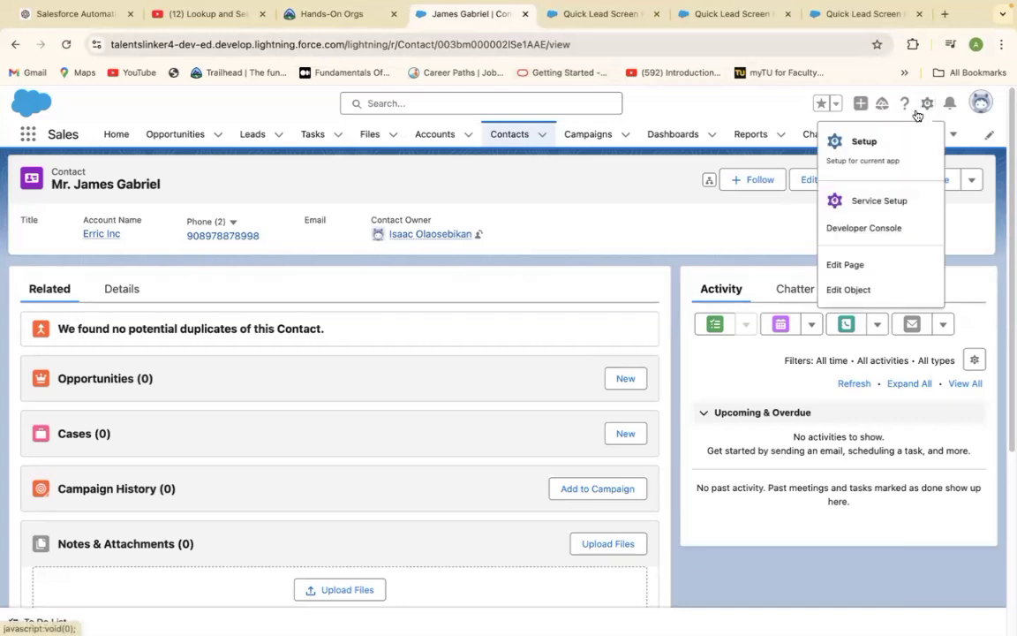
left_click(859, 264)
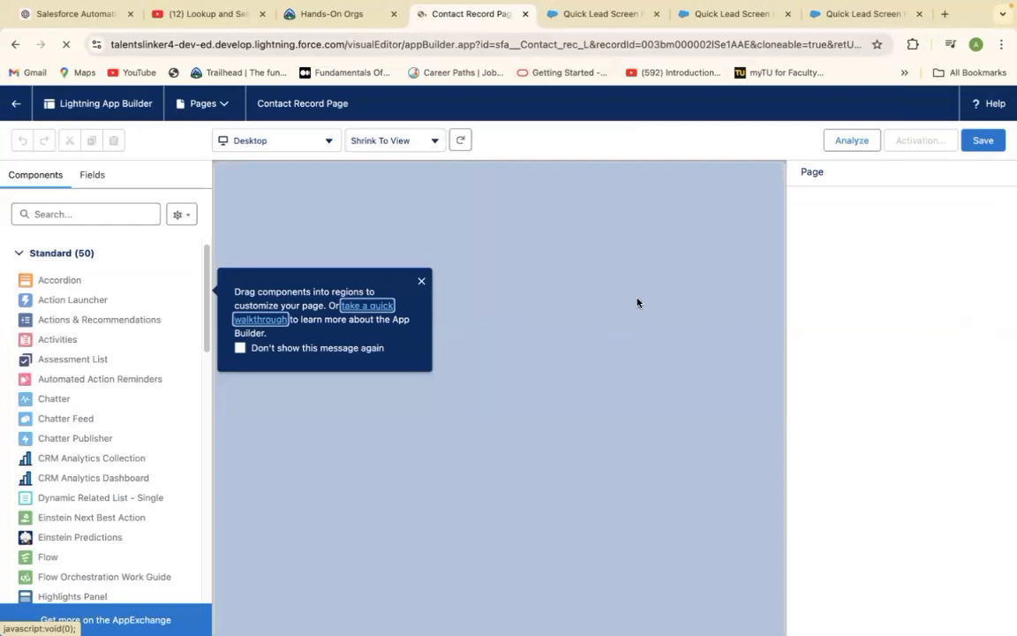
left_click(421, 281)
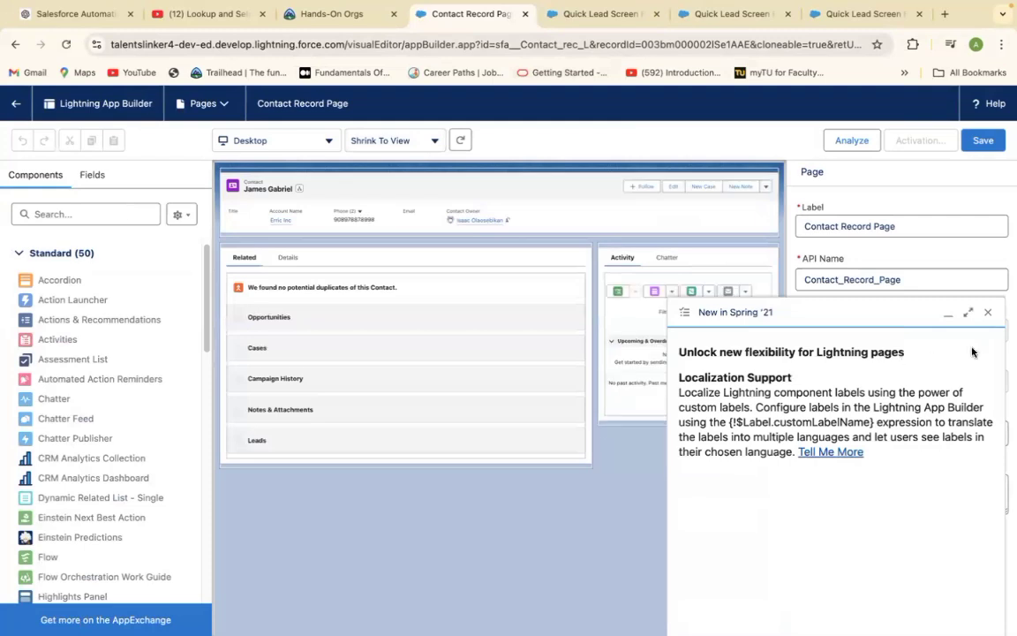
left_click(989, 315)
Step: Find the standard Flow component and place it in the page's sidebar region, above the Activity and Chatter tabs
left_click(99, 214)
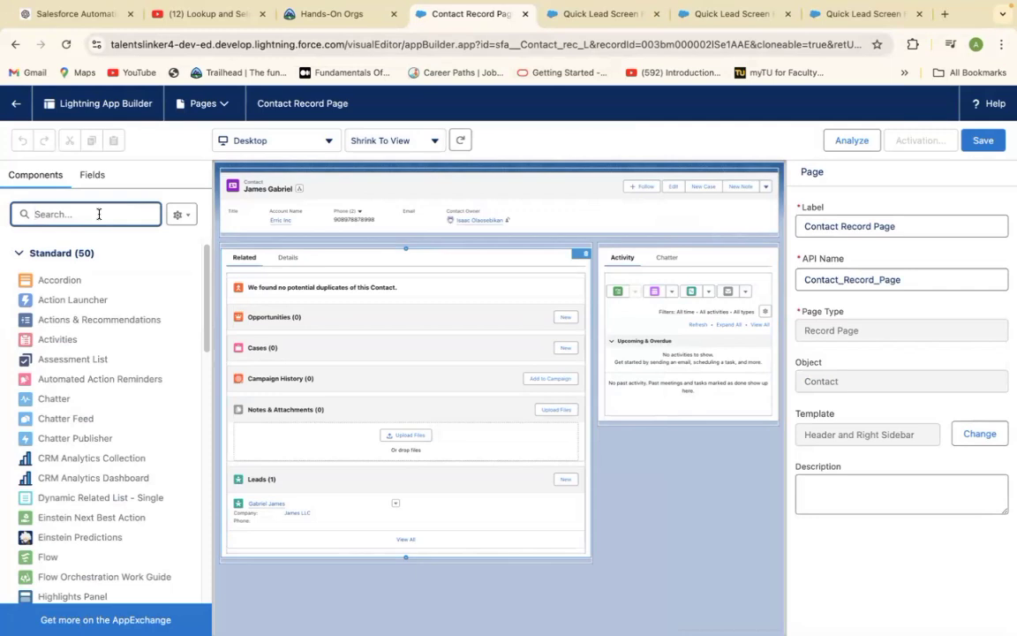
type("Flow")
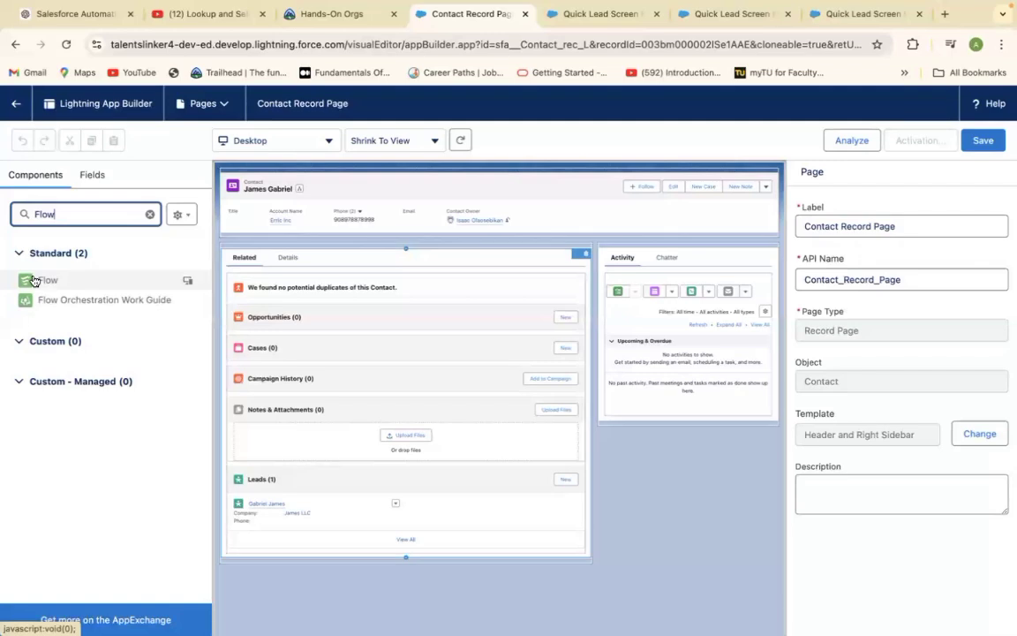
left_click_drag(33, 280, 659, 250)
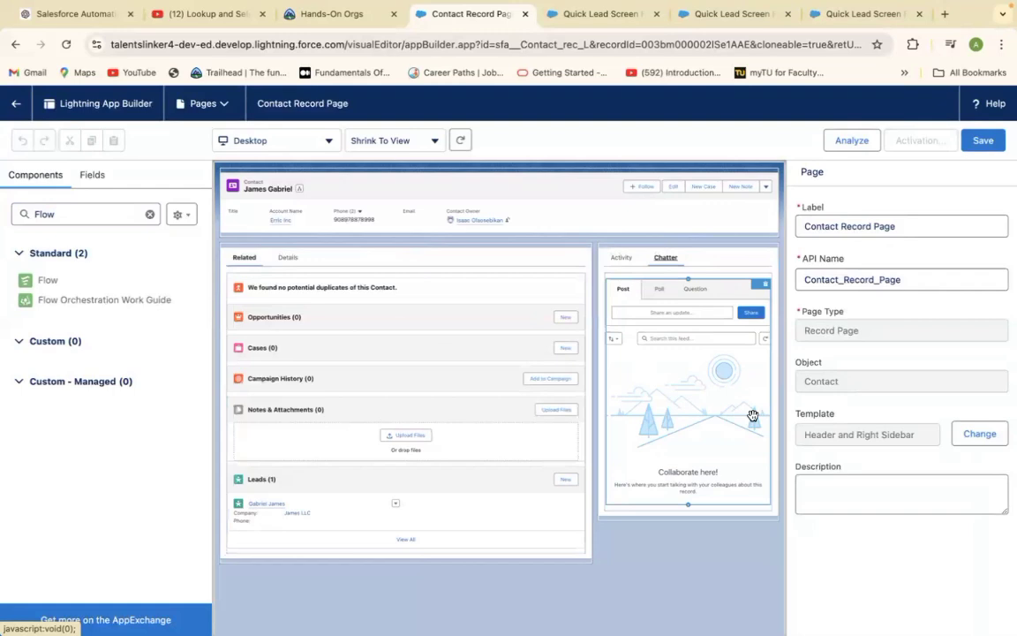
left_click(711, 394)
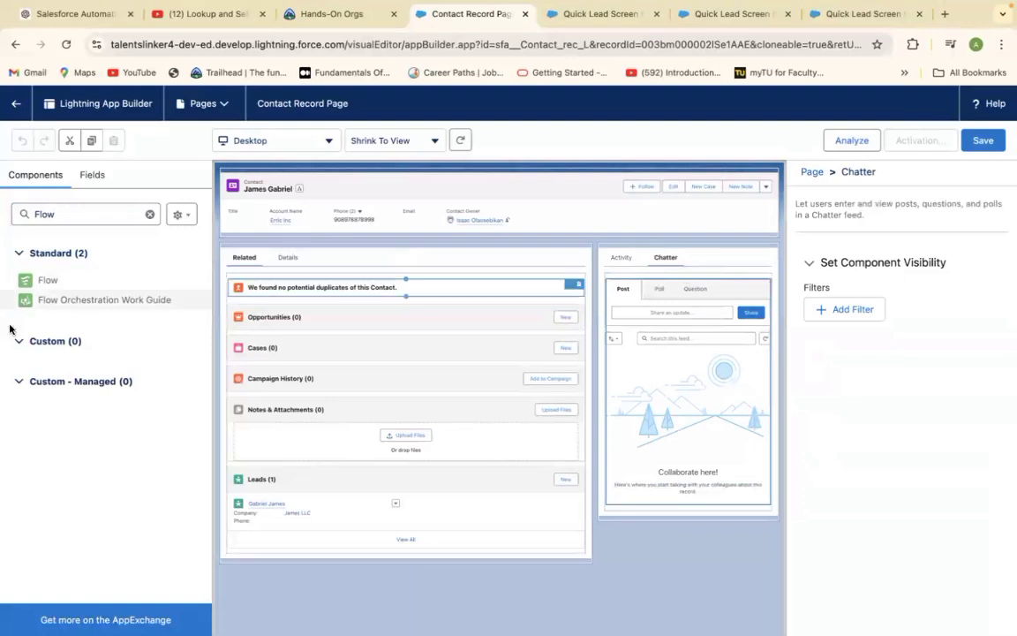
left_click_drag(723, 267, 645, 250)
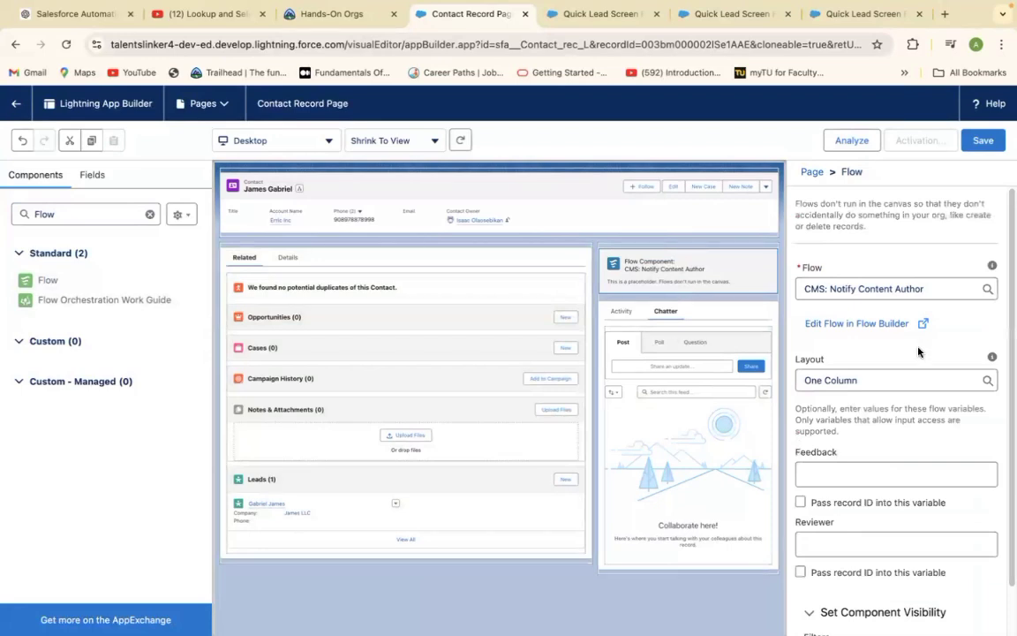
Step: Clear the preselected flow from the new Flow component's properties
left_click(926, 288)
key("BackSpace")
key("BackSpace")
key("BackSpace")
key("BackSpace")
key("BackSpace")
key("BackSpace")
key("BackSpace")
key("BackSpace")
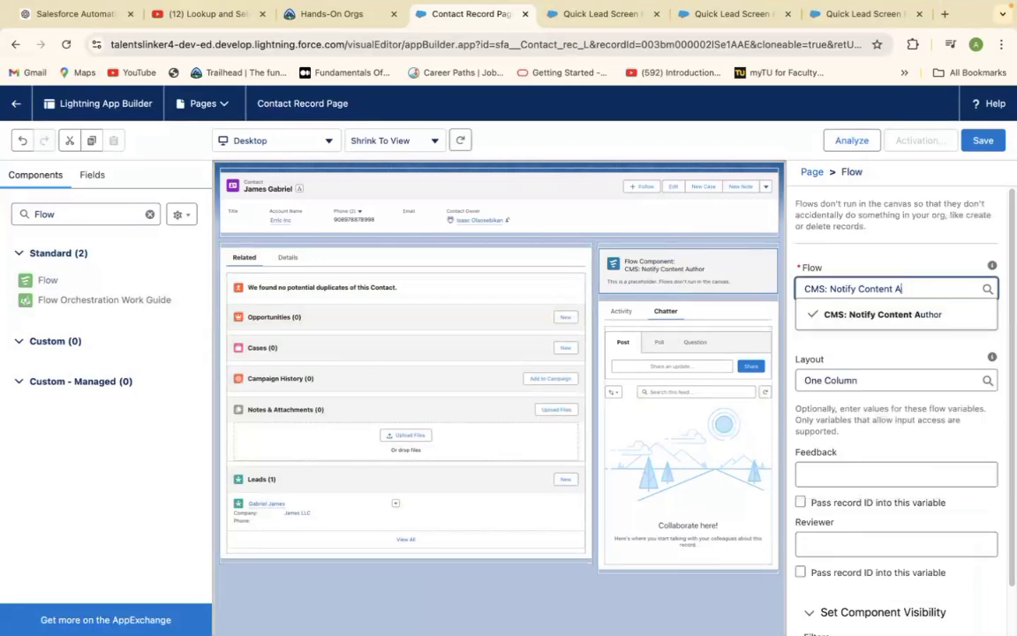
key("BackSpace")
key("BackSpace")
key("BackSpace")
key("BackSpace")
key("BackSpace")
key("BackSpace")
key("BackSpace")
key("BackSpace")
key("BackSpace")
key("BackSpace")
key("BackSpace")
key("BackSpace")
key("BackSpace")
key("BackSpace")
key("BackSpace")
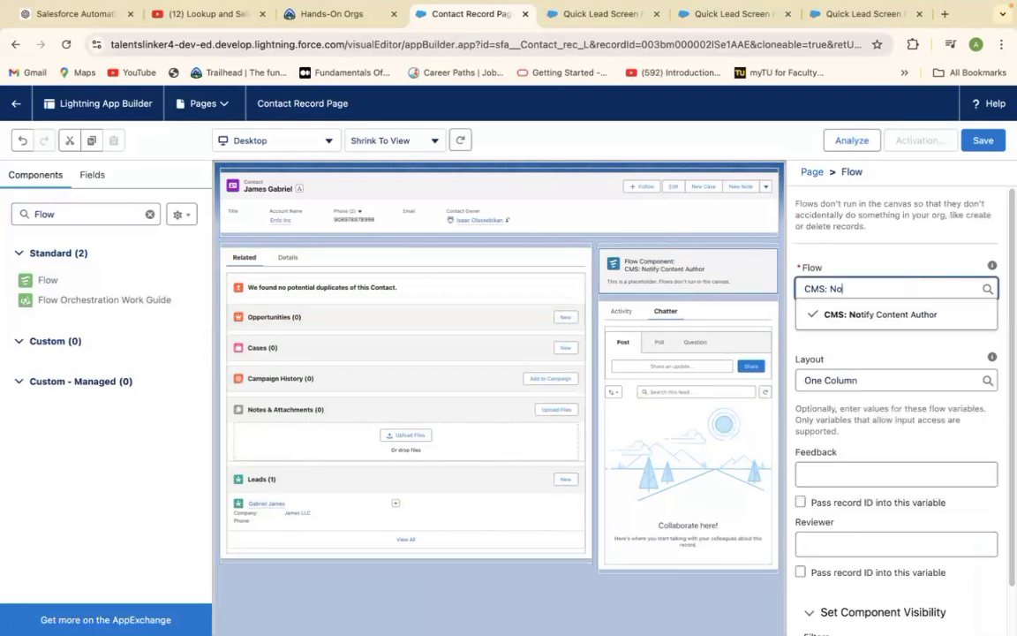
key("BackSpace")
key("BackSpace")
key("BackSpace")
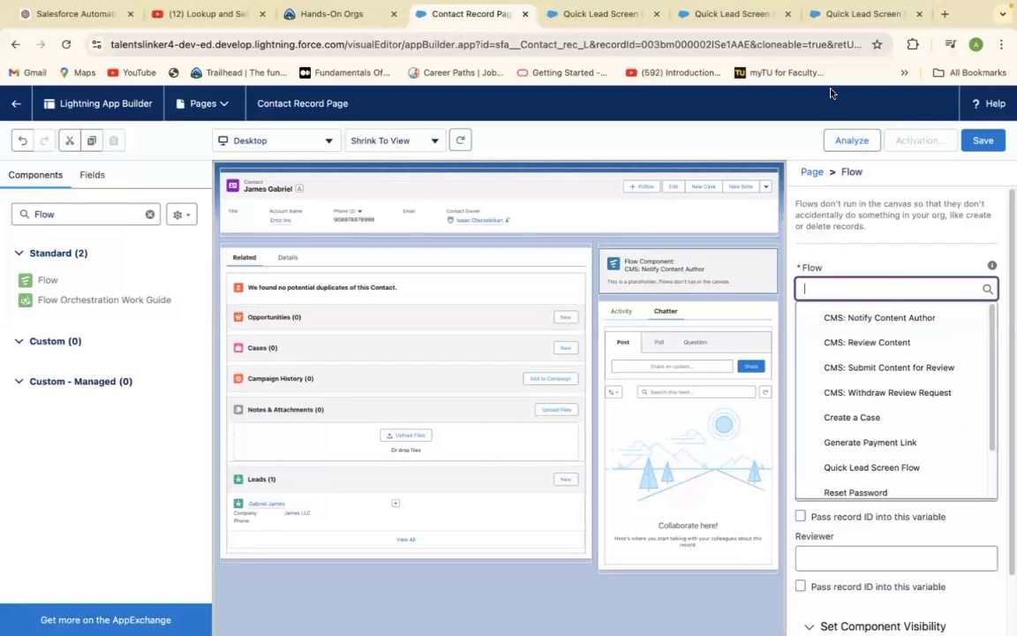
Step: Look through the open Quick Lead Screen Flow builder and debug pages, and return to the Contact Record Page editor
left_click(733, 14)
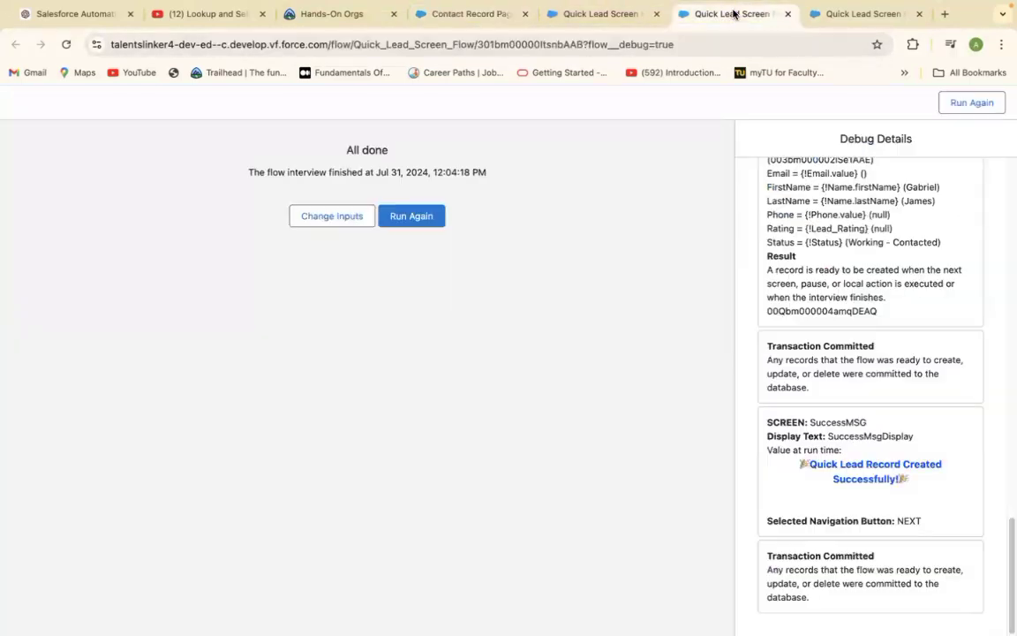
left_click(831, 14)
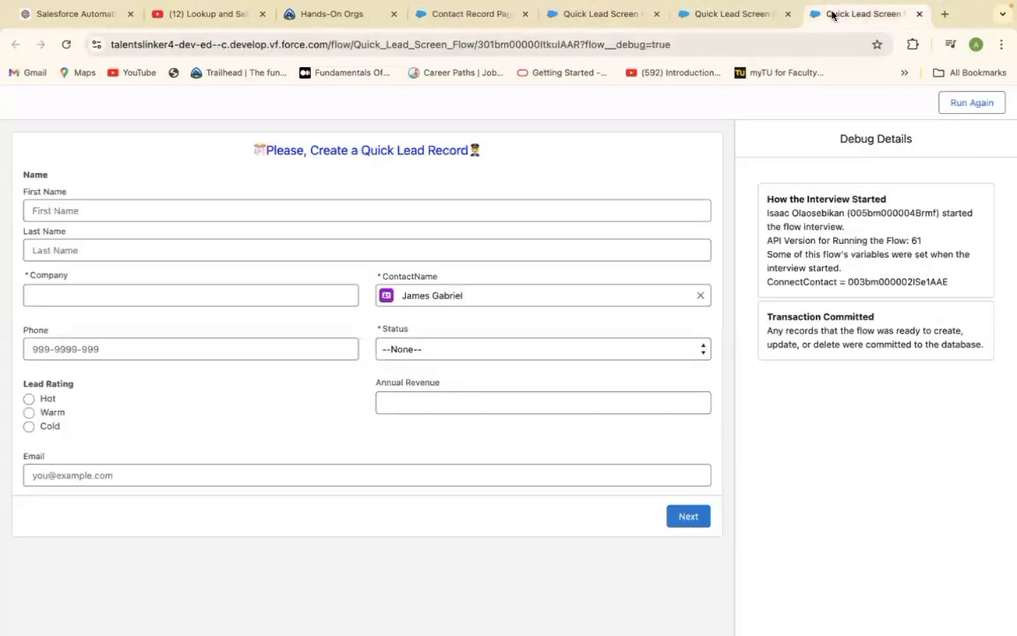
left_click(616, 13)
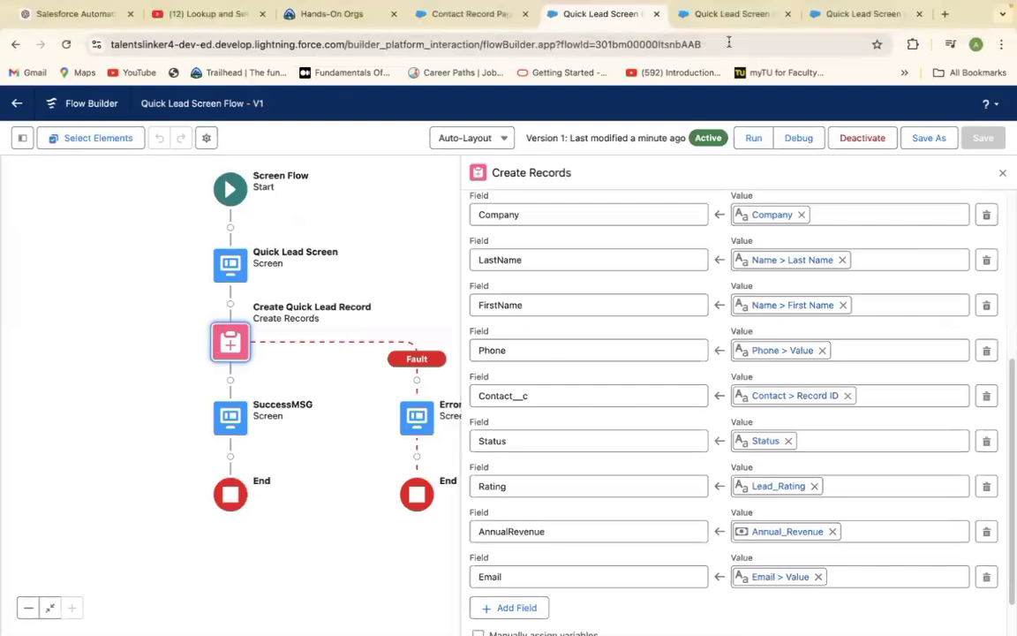
left_click(746, 17)
left_click(852, 14)
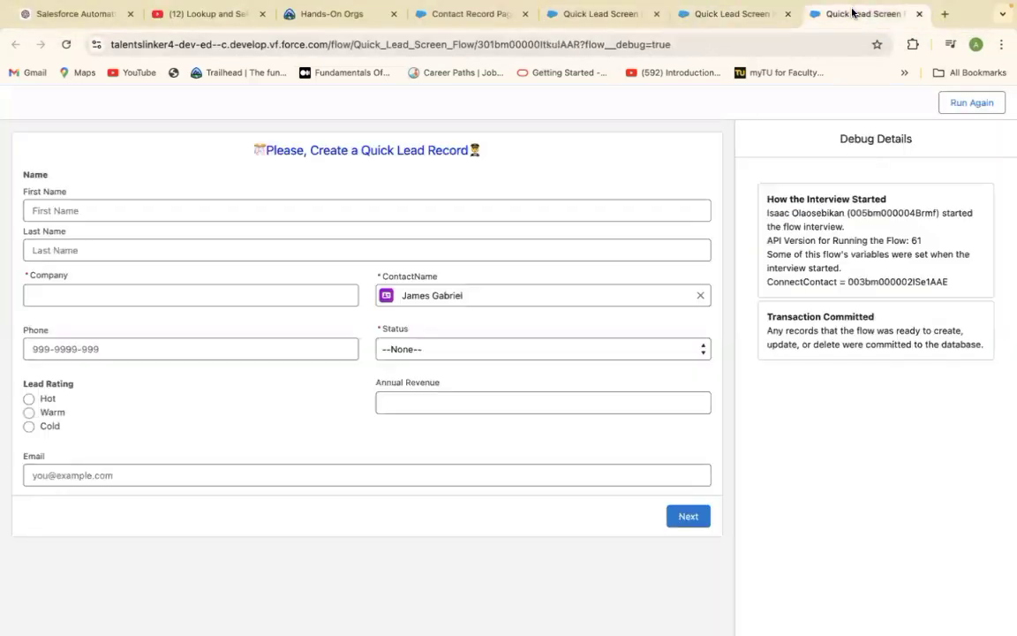
left_click(460, 16)
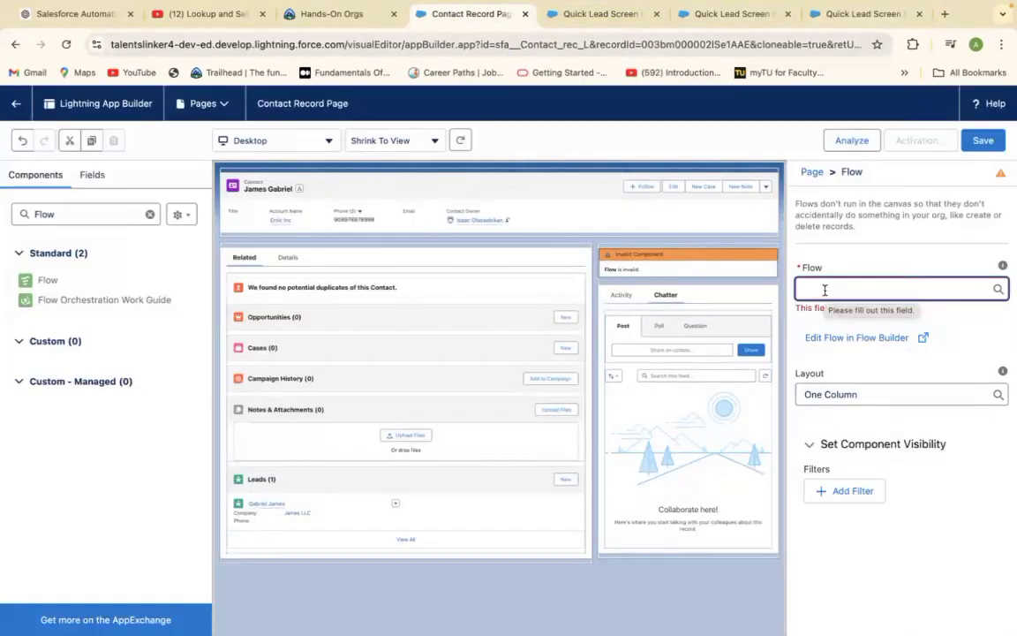
Step: Set the component's flow to Quick Lead Screen Flow and pass the record ID into its ConnectContact variable
left_click(830, 289)
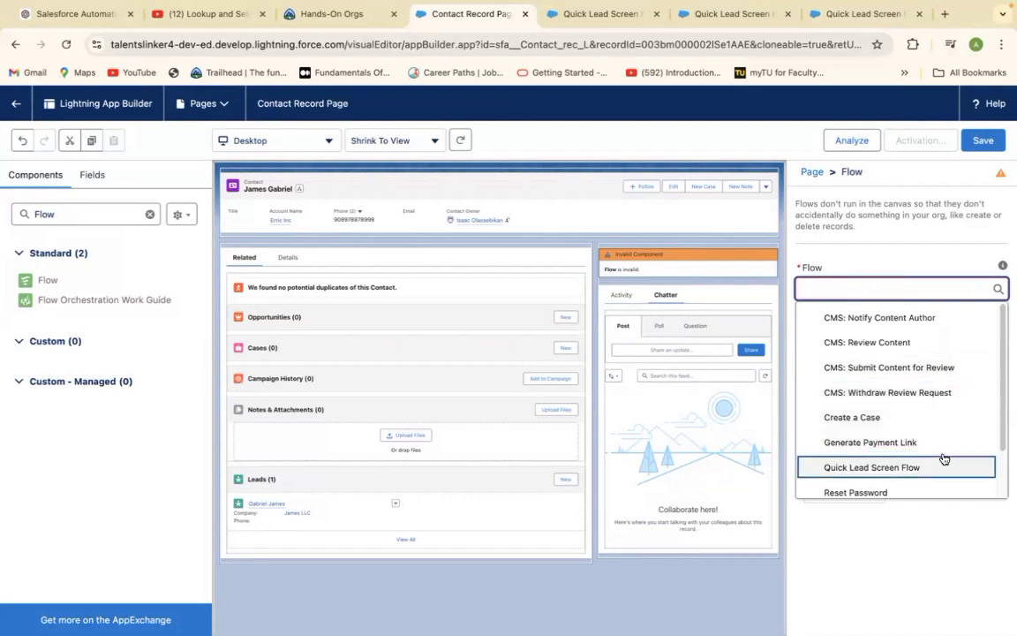
left_click(818, 468)
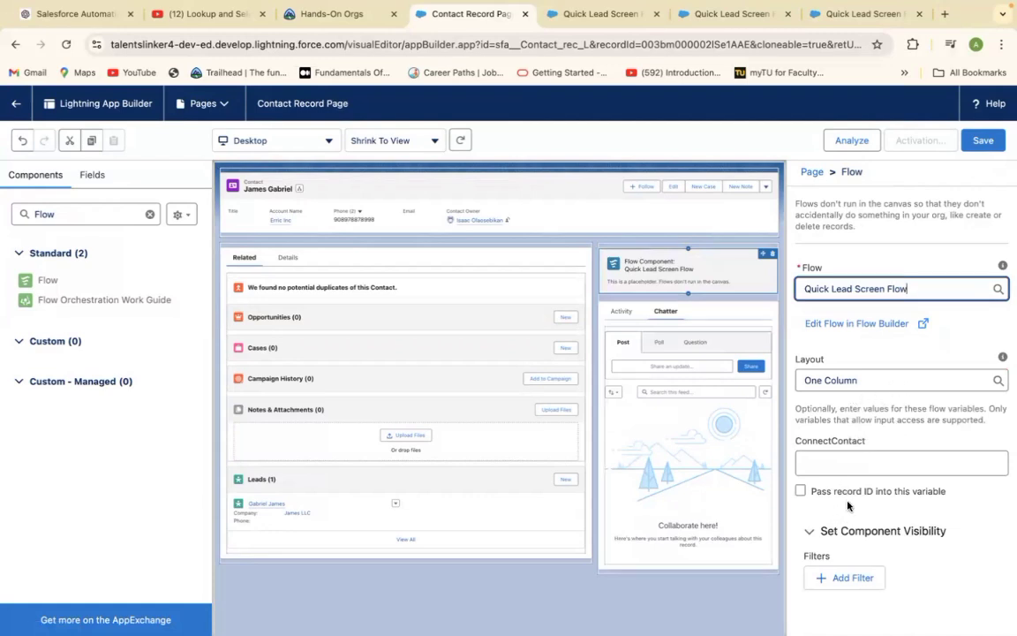
left_click(801, 491)
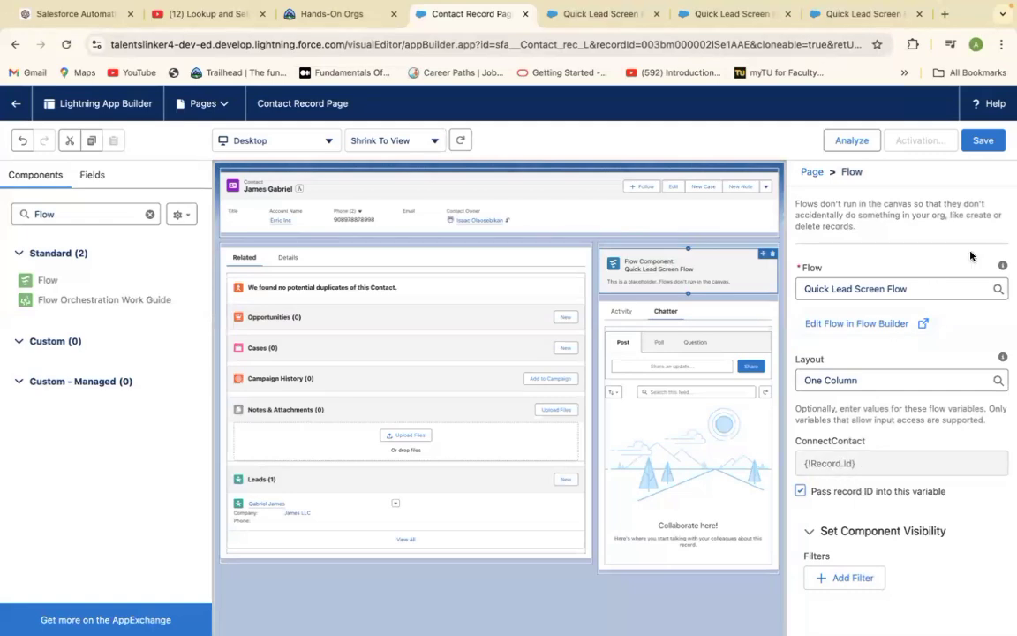
Step: Save the Contact Record Page and activate it as the org default for desktop and phone
left_click(979, 142)
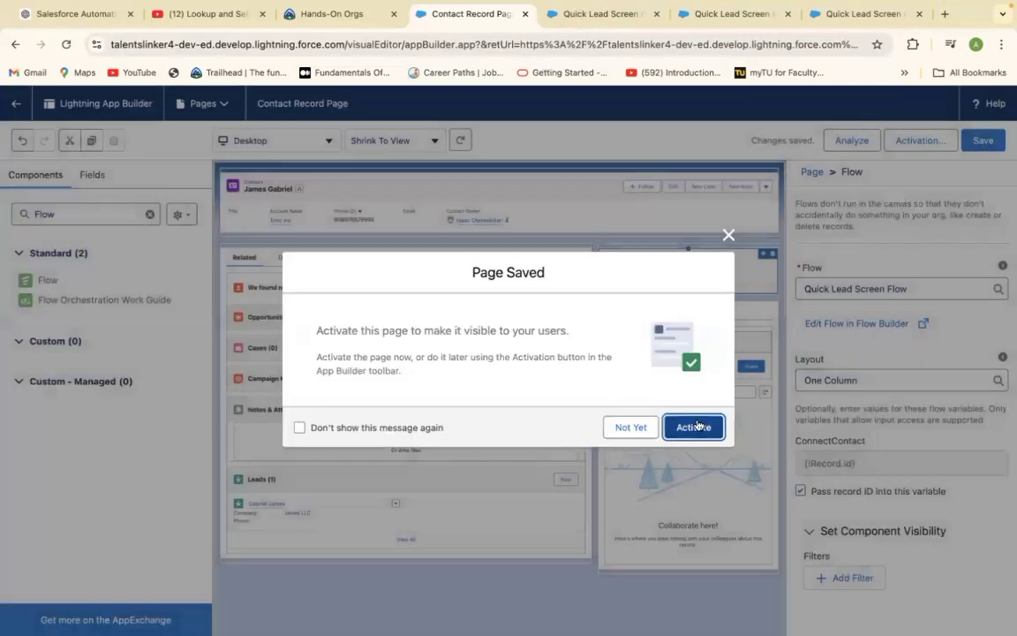
left_click(691, 428)
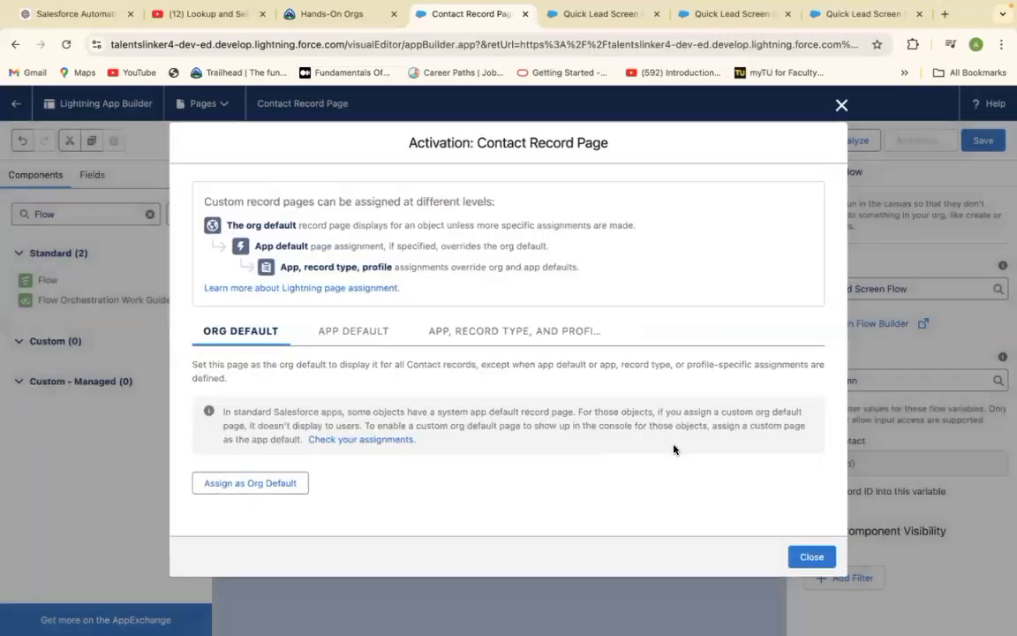
left_click(232, 483)
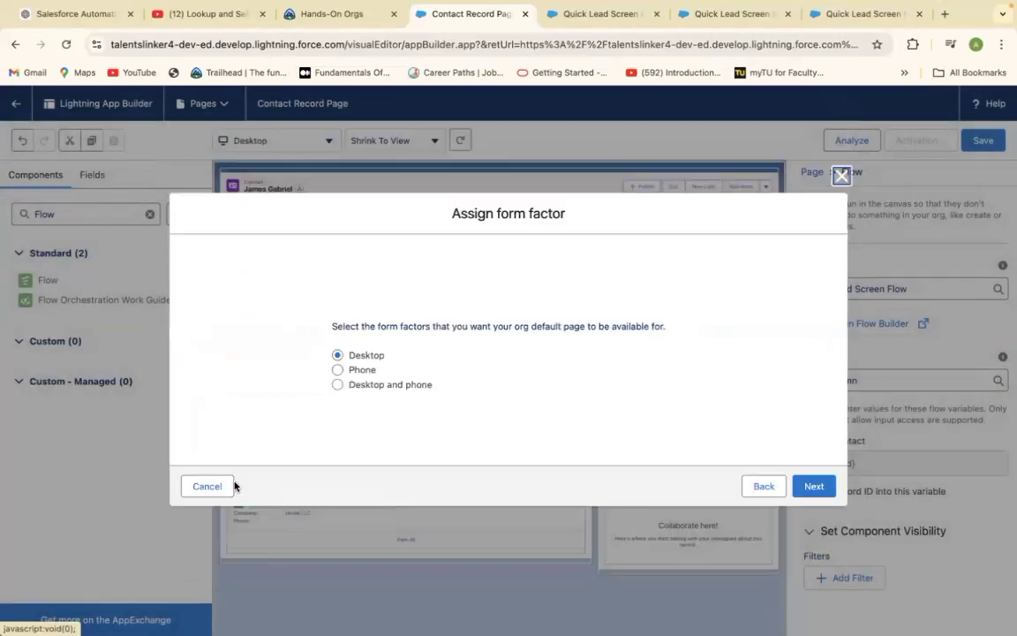
left_click(338, 385)
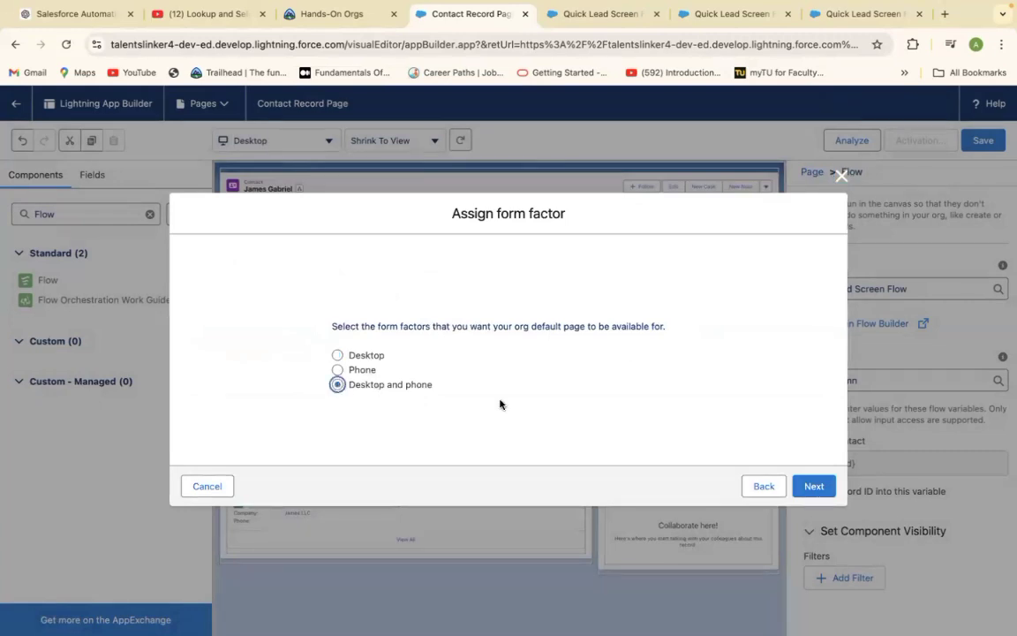
left_click(808, 486)
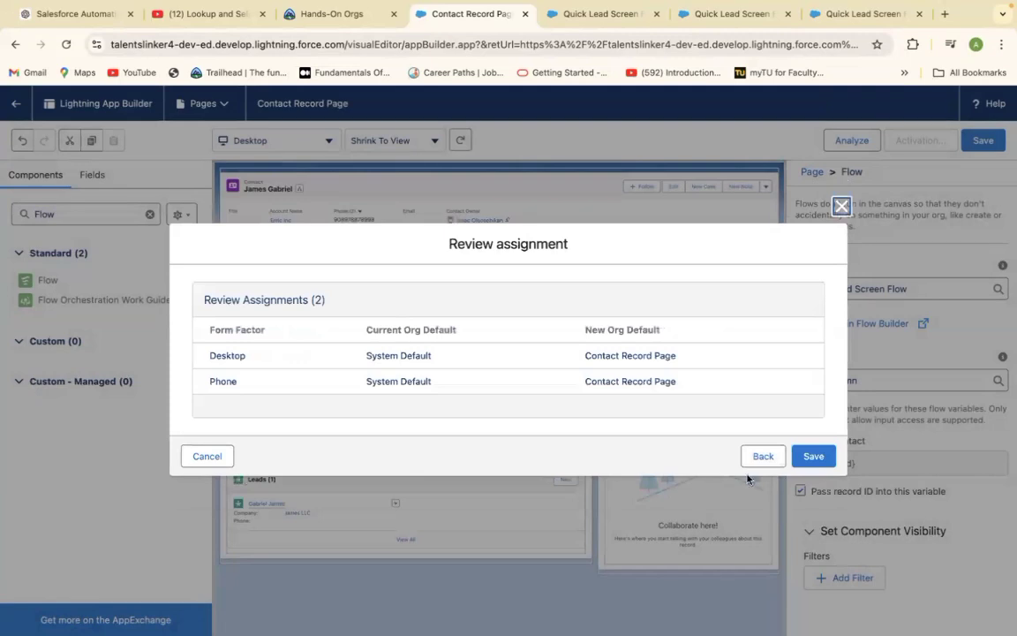
left_click(813, 455)
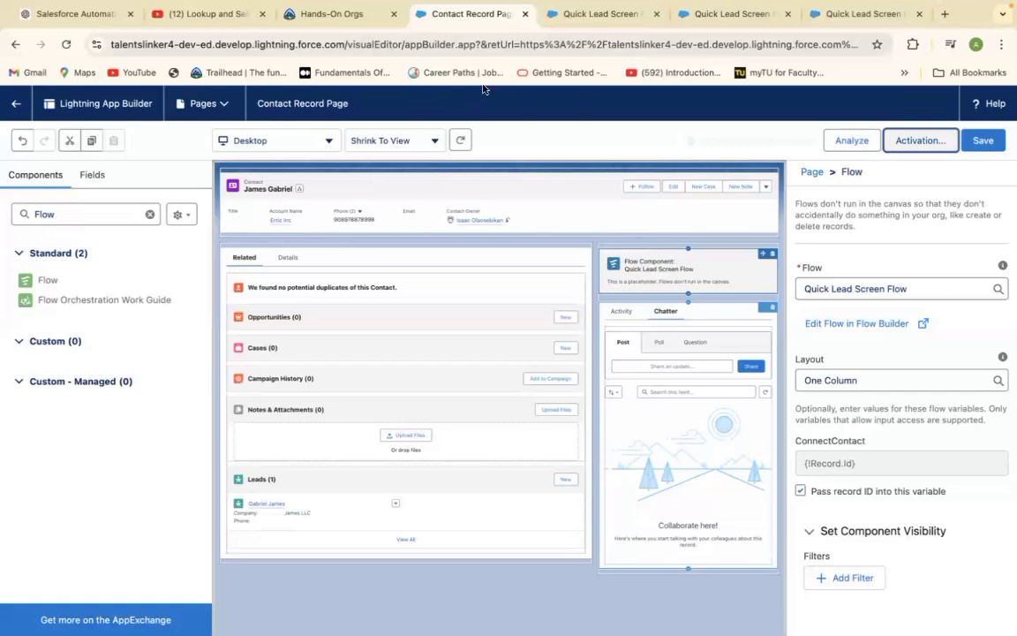
Step: Return to the contact record and examine the embedded Quick Lead form and the Leads related list
left_click(17, 106)
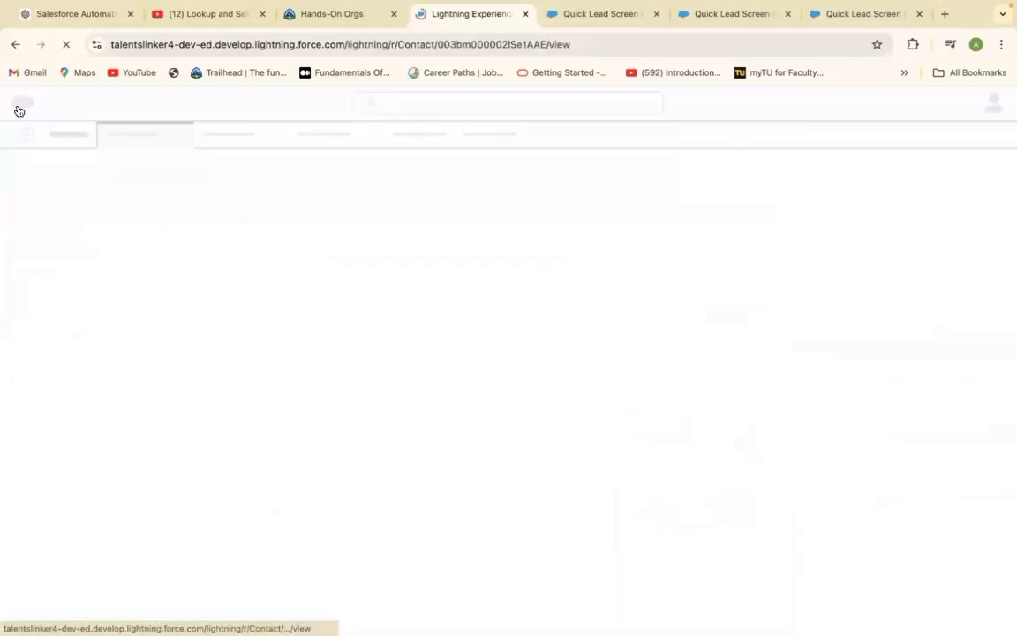
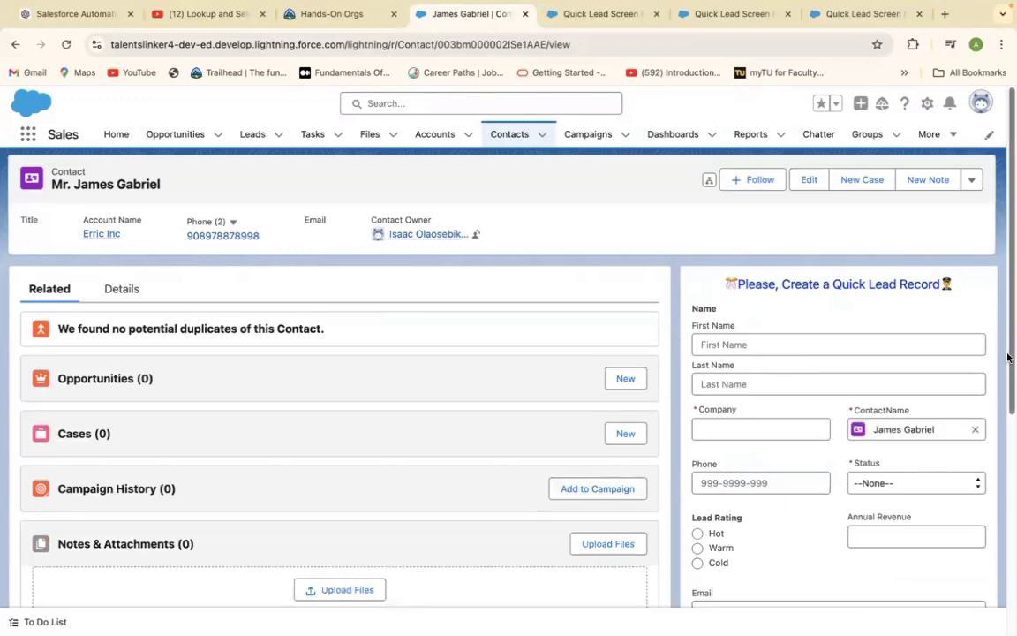
left_click_drag(1008, 357, 1006, 537)
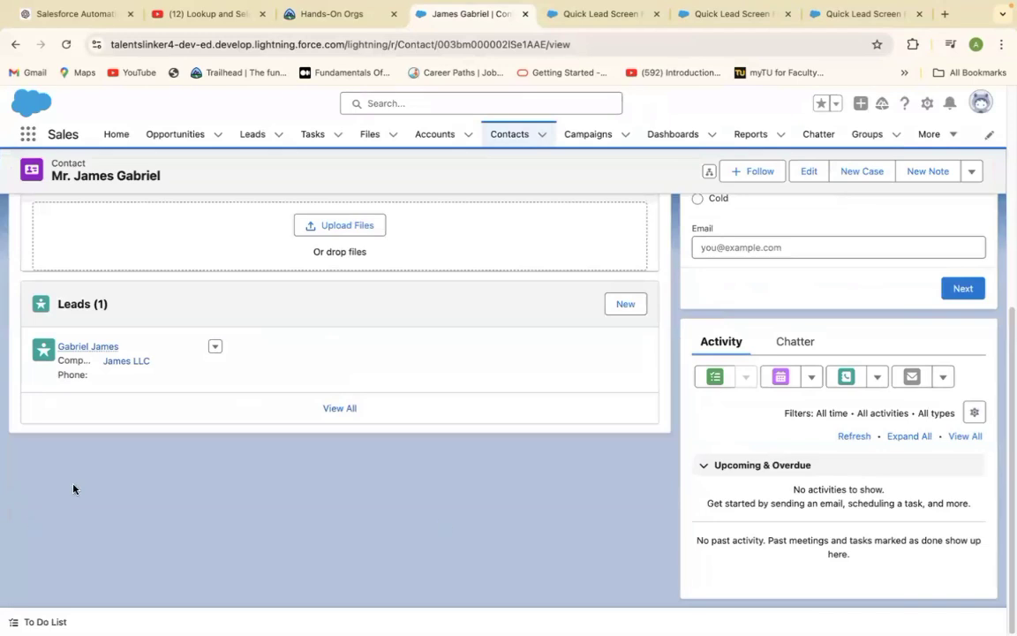
left_click_drag(1007, 401, 1006, 311)
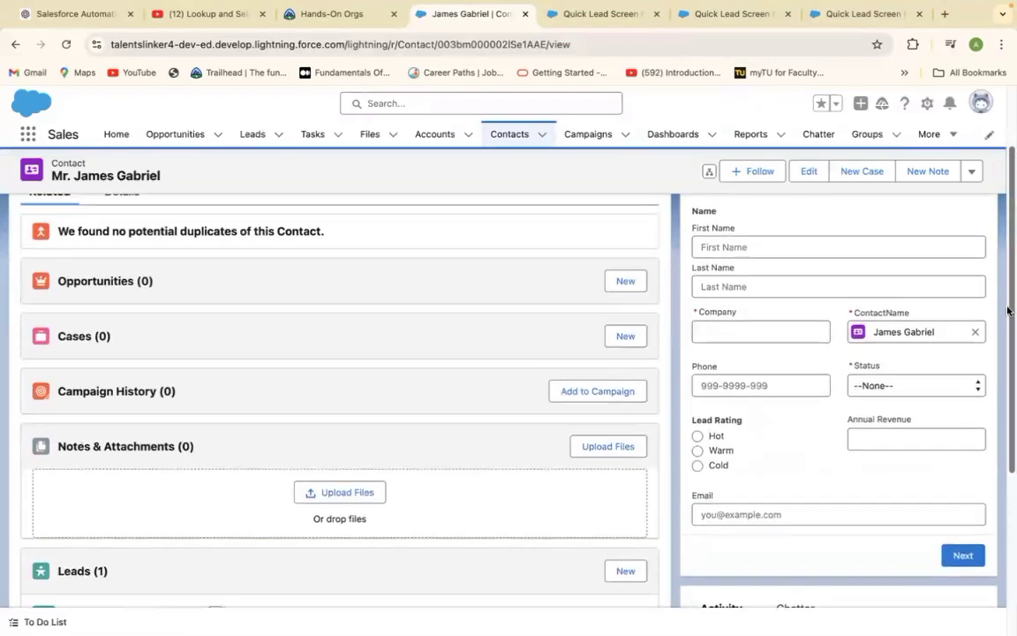
Step: Enter the lead's first and last name in the Quick Lead form and set the company to Jack LLC
left_click(763, 251)
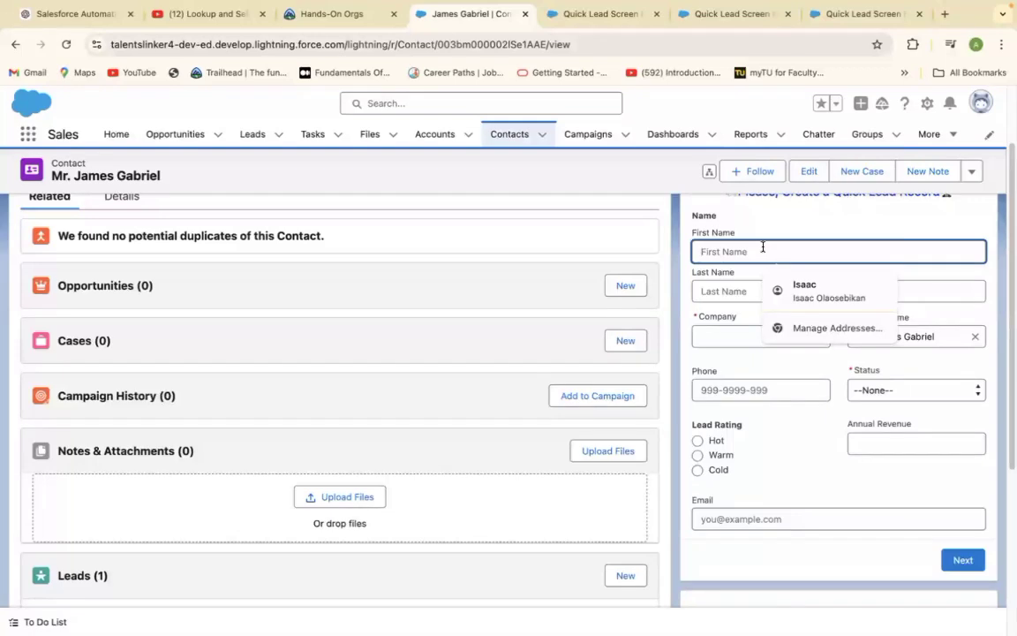
type("Jac")
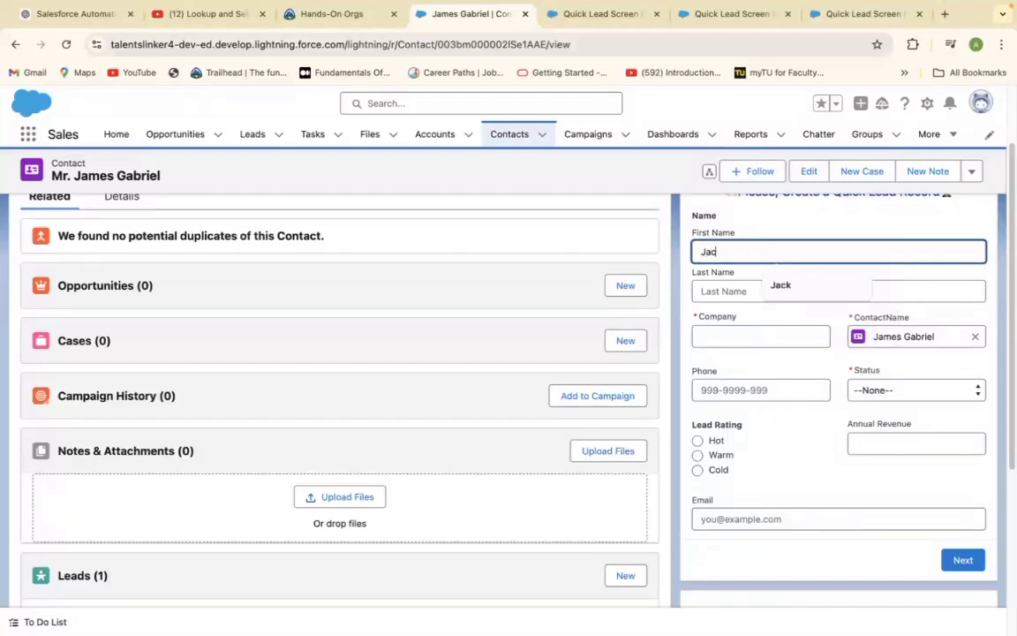
type("k")
left_click(770, 286)
type("Ric")
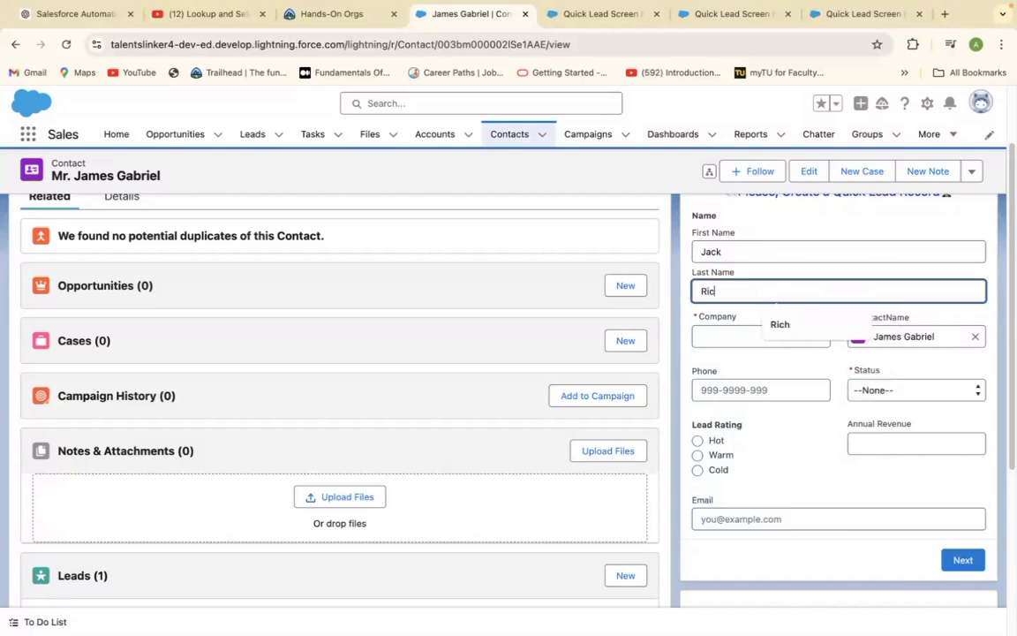
type("h")
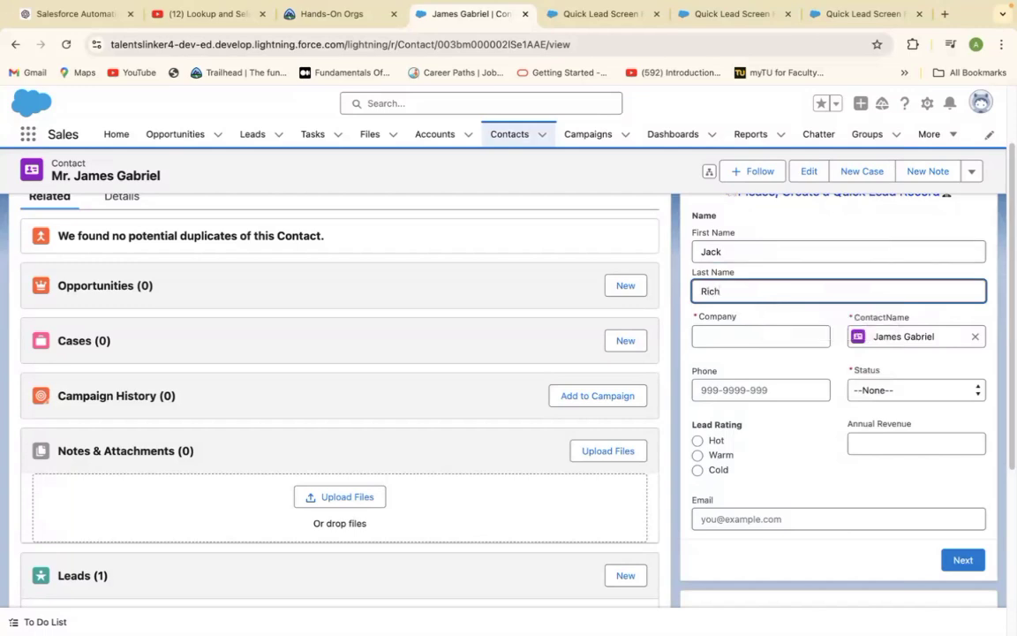
left_click(723, 339)
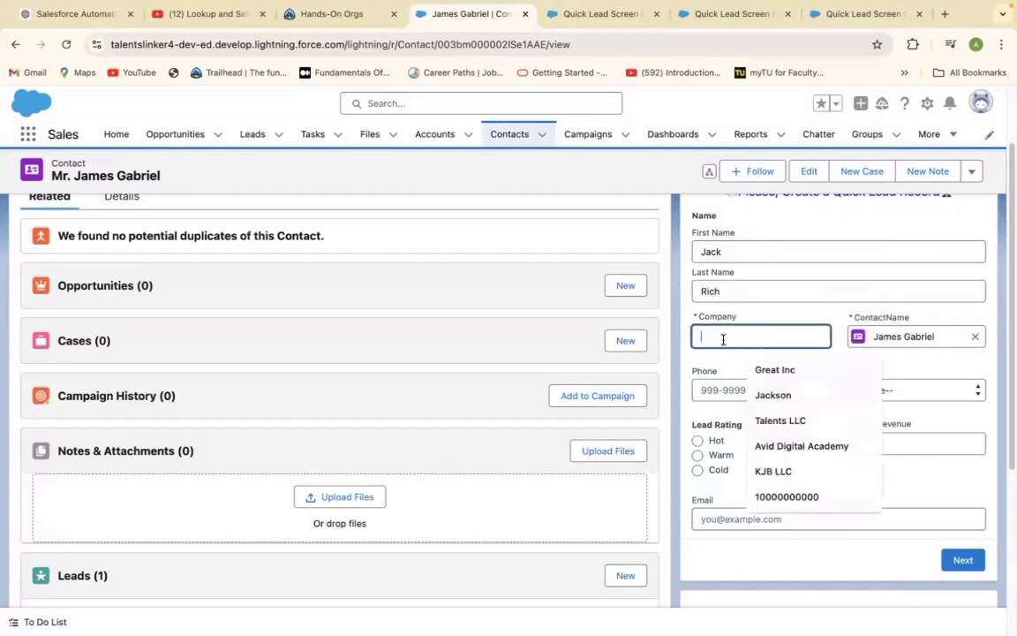
type("Jack LLC")
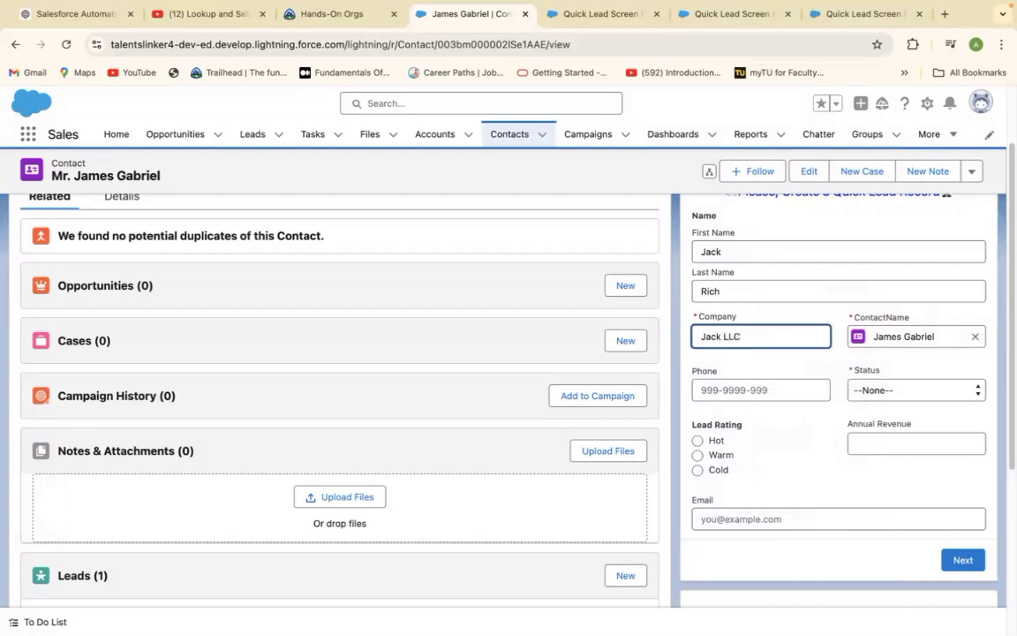
left_click(789, 354)
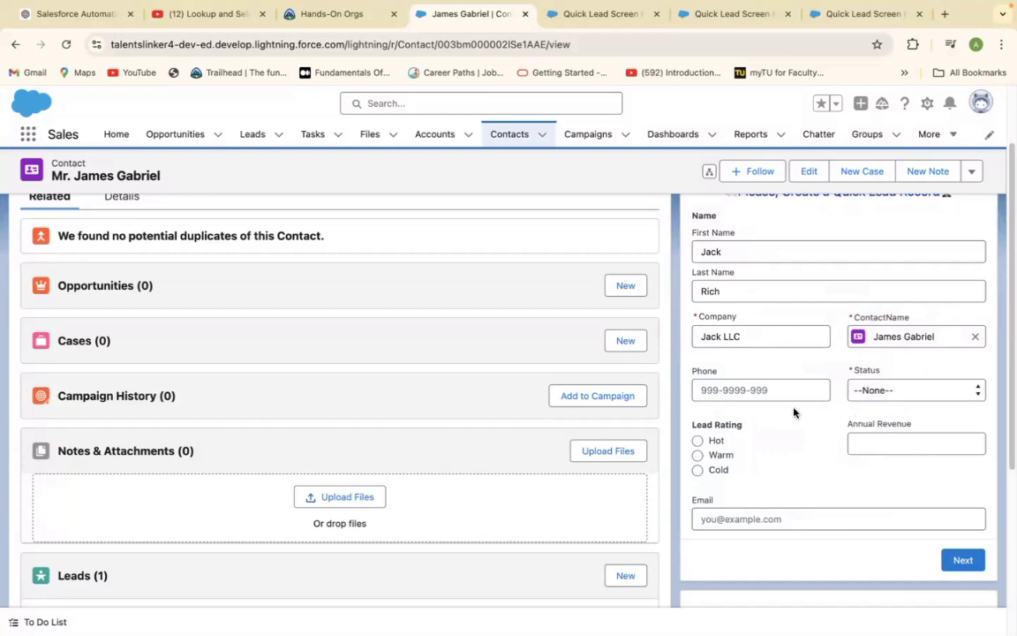
Step: Set the lead rating to Hot and the annual revenue to 4000000 in the Quick Lead form
left_click(698, 439)
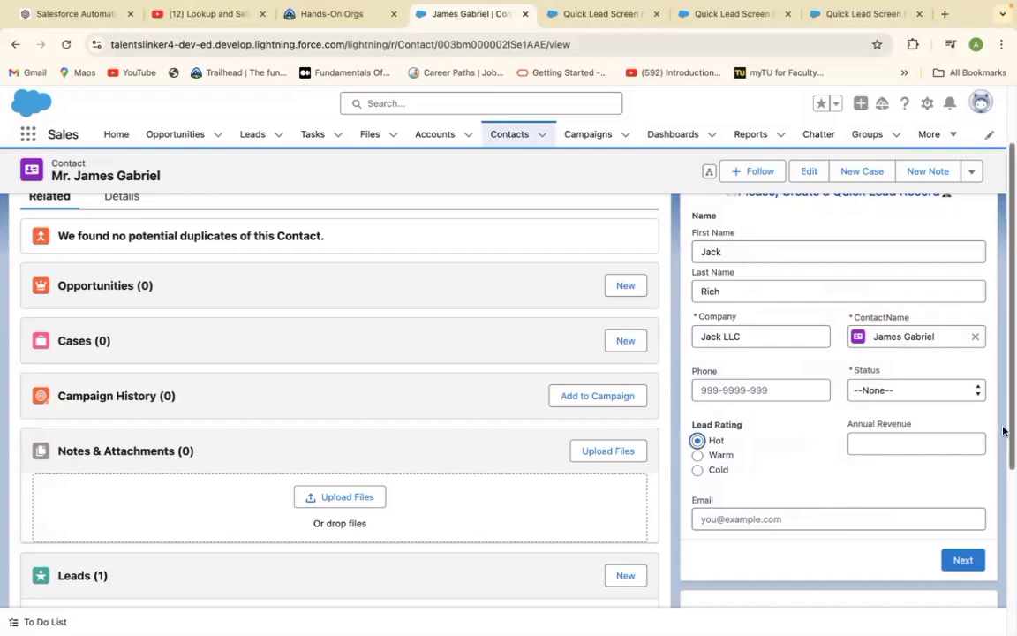
left_click(910, 444)
type("700000")
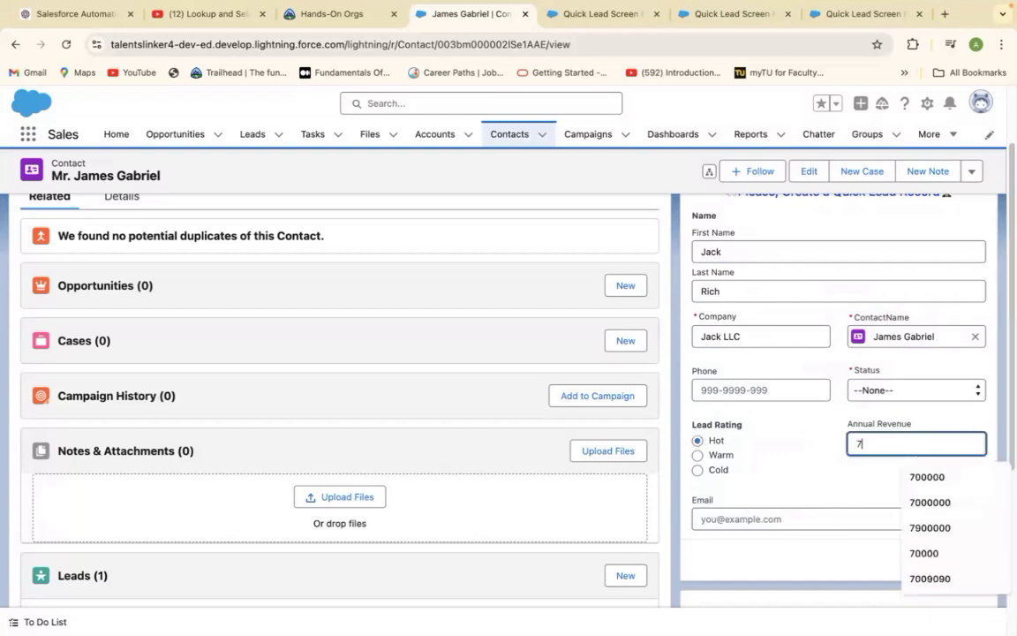
key("BackSpace")
key("BackSpace")
key("BackSpace")
key("BackSpace")
key("BackSpace")
key("BackSpace")
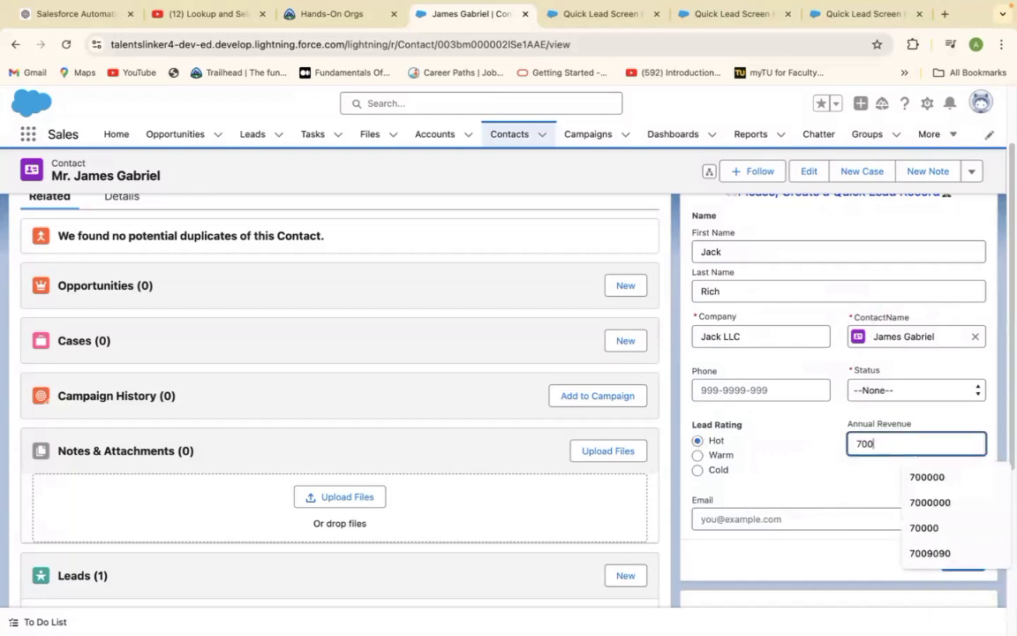
type("40")
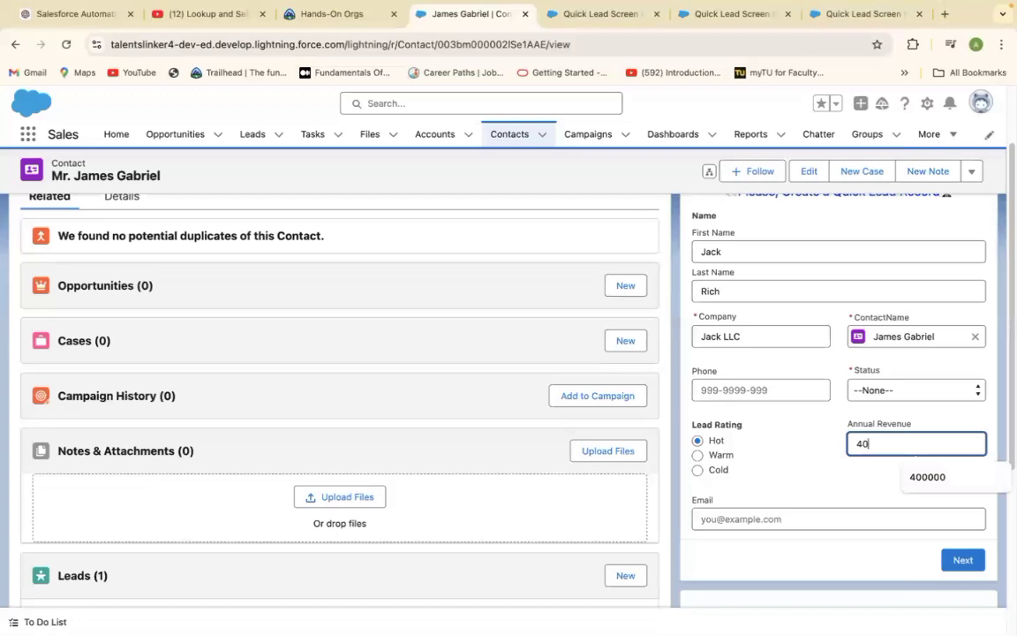
type("00000")
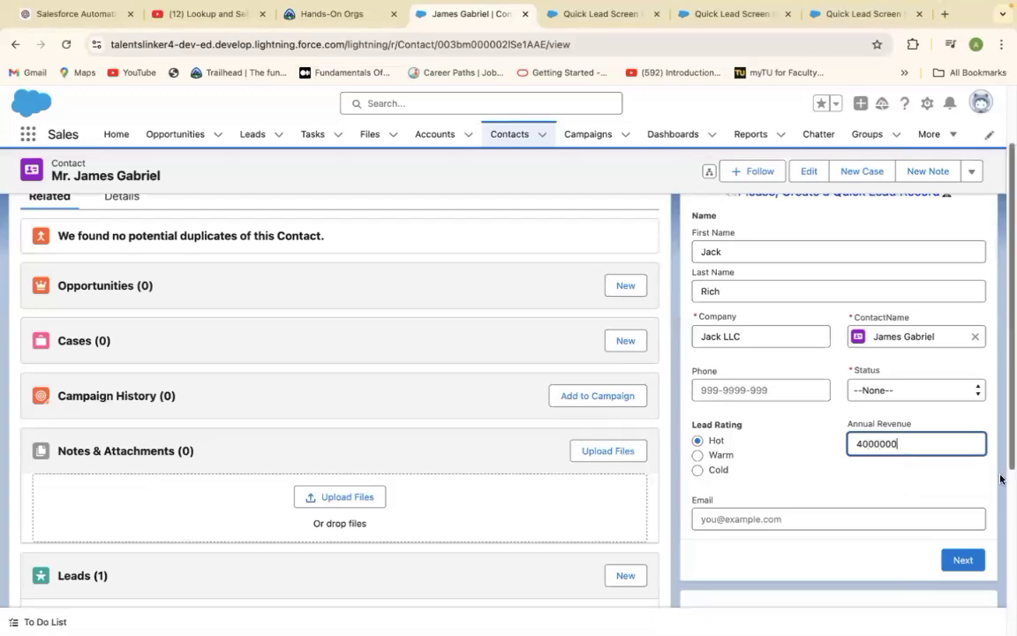
Step: Set the lead's status to Open - Not Contacted and submit the Quick Lead form
left_click_drag(1006, 466, 1007, 561)
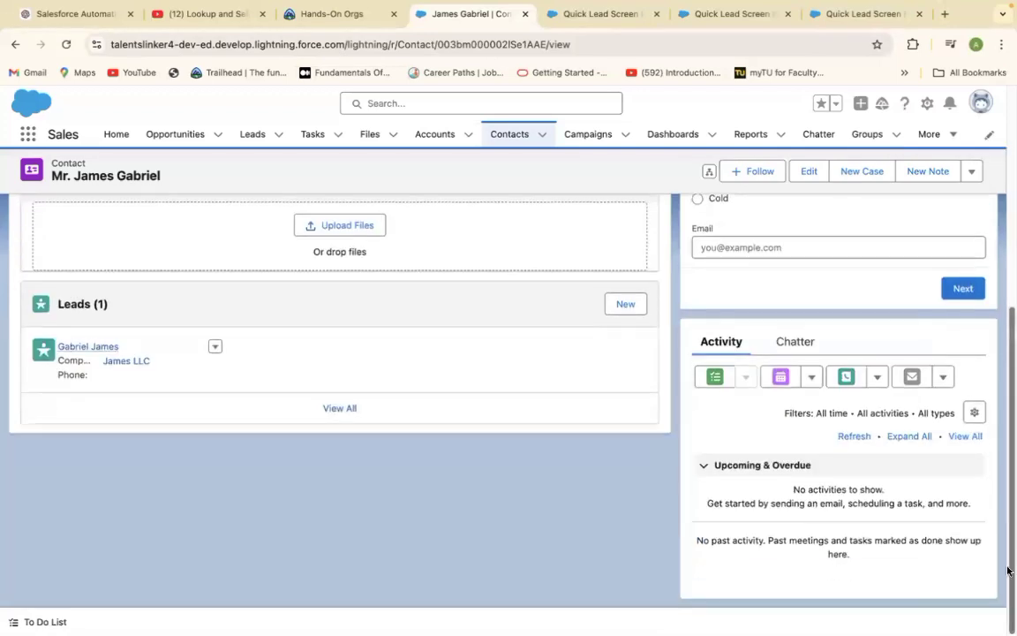
scroll(990, 439, "up", 1)
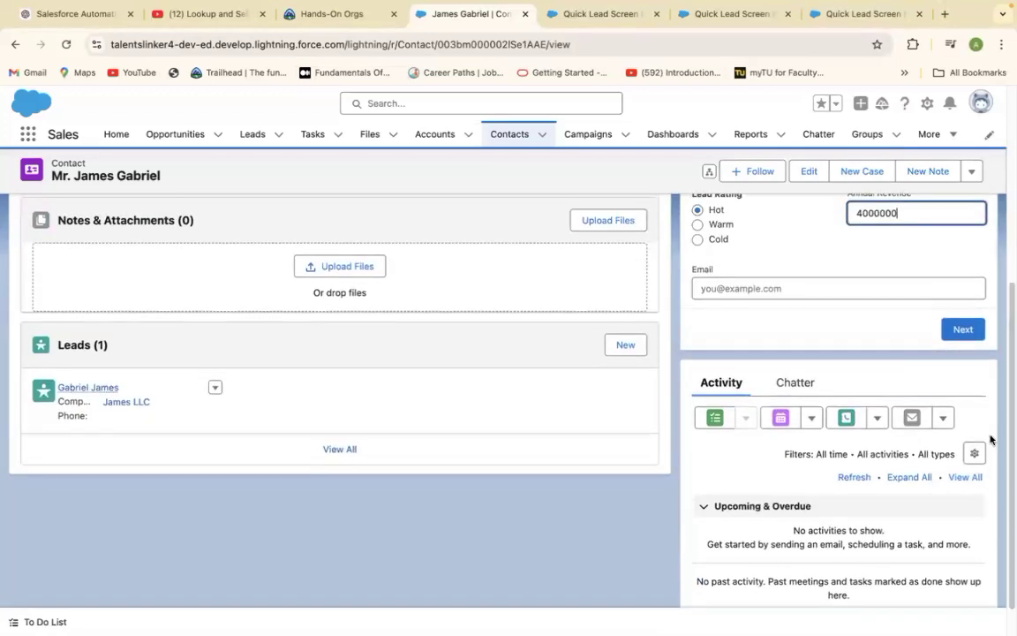
left_click(970, 330)
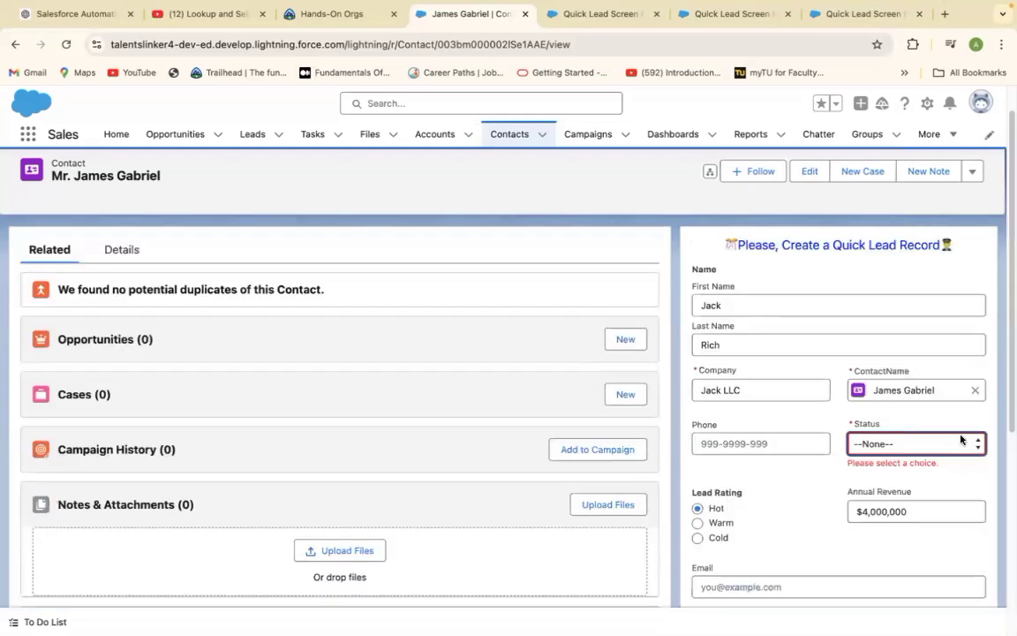
left_click(961, 450)
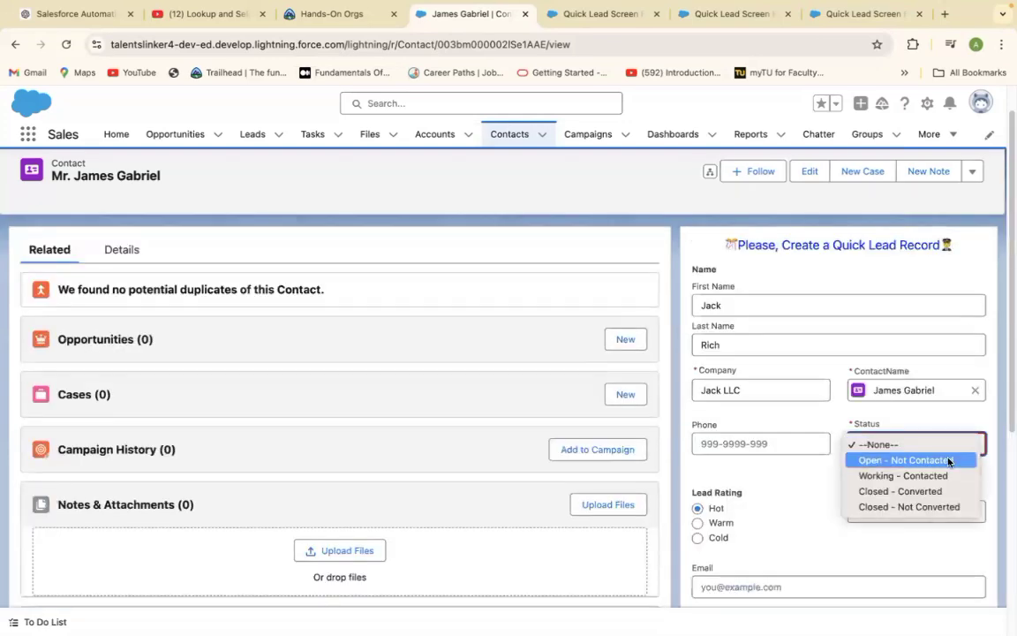
left_click(947, 461)
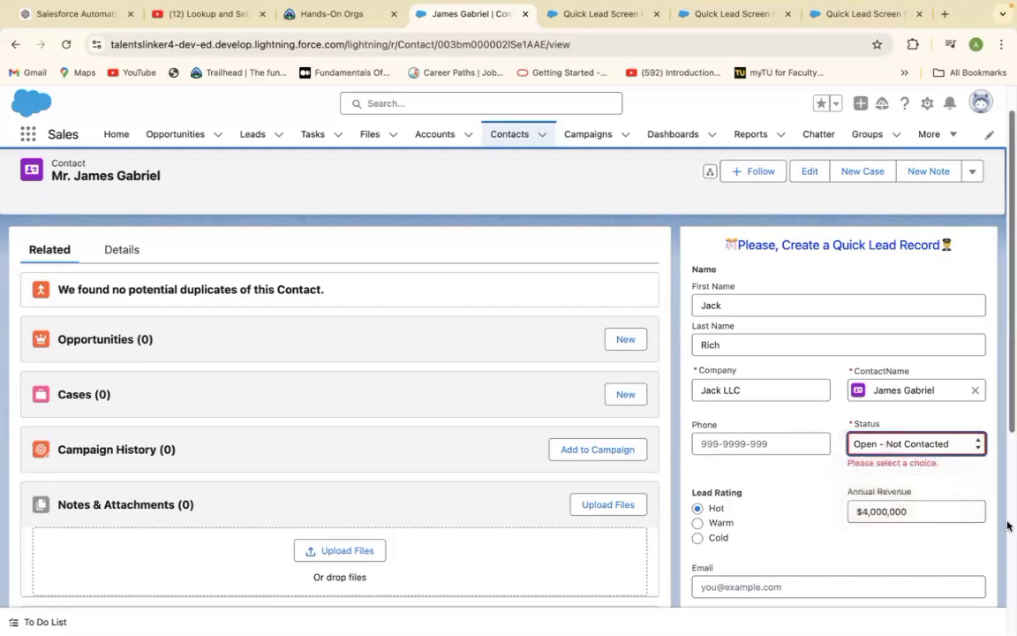
scroll(1007, 526, "down", 5)
left_click(962, 289)
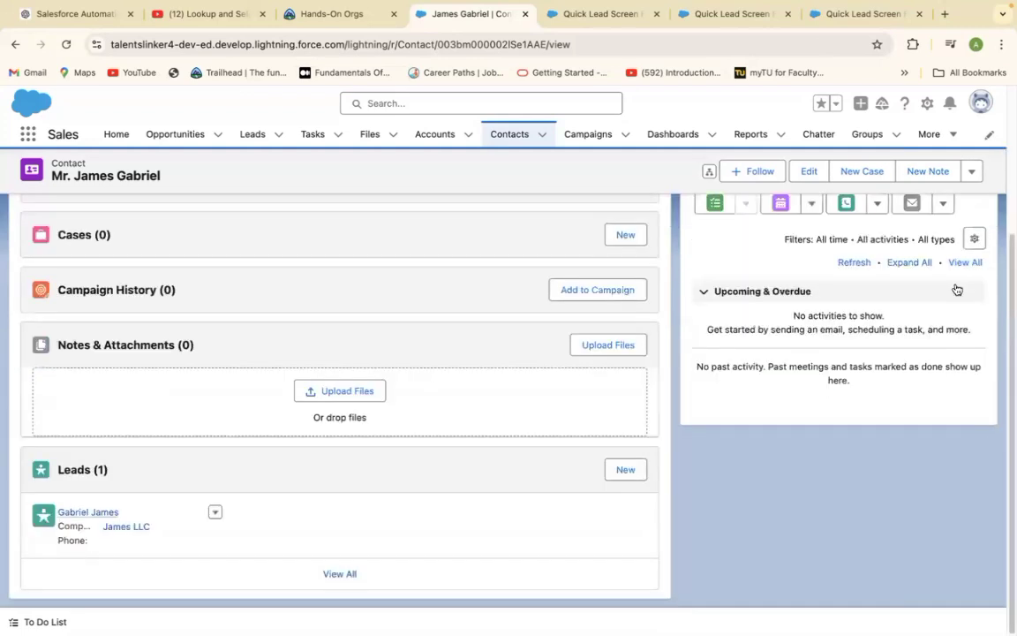
left_click(958, 284)
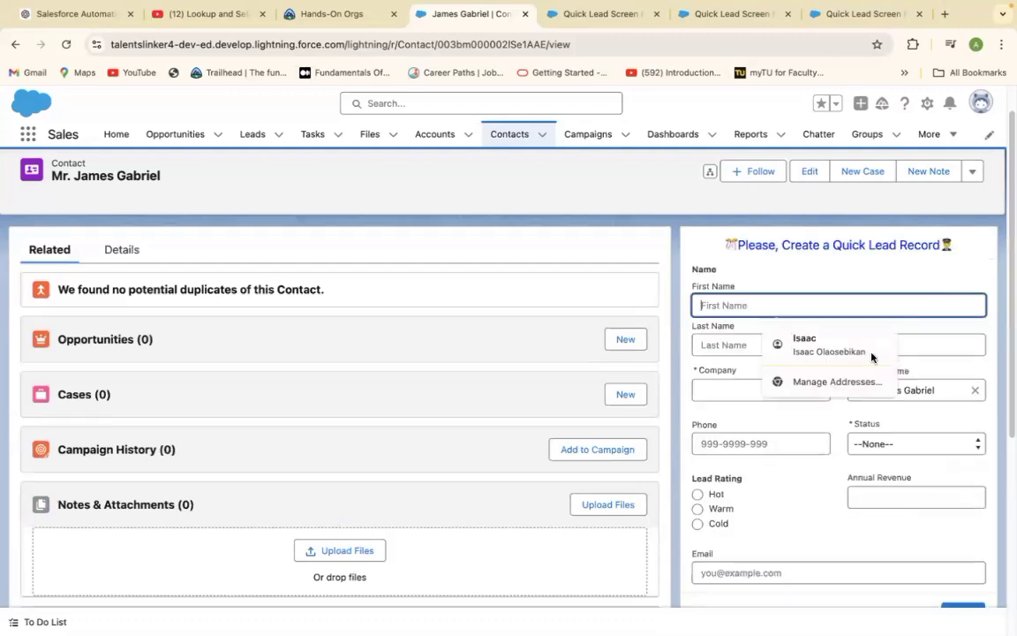
Step: Check the contact's Leads related list for the new lead and open the full list of related leads
left_click(797, 520)
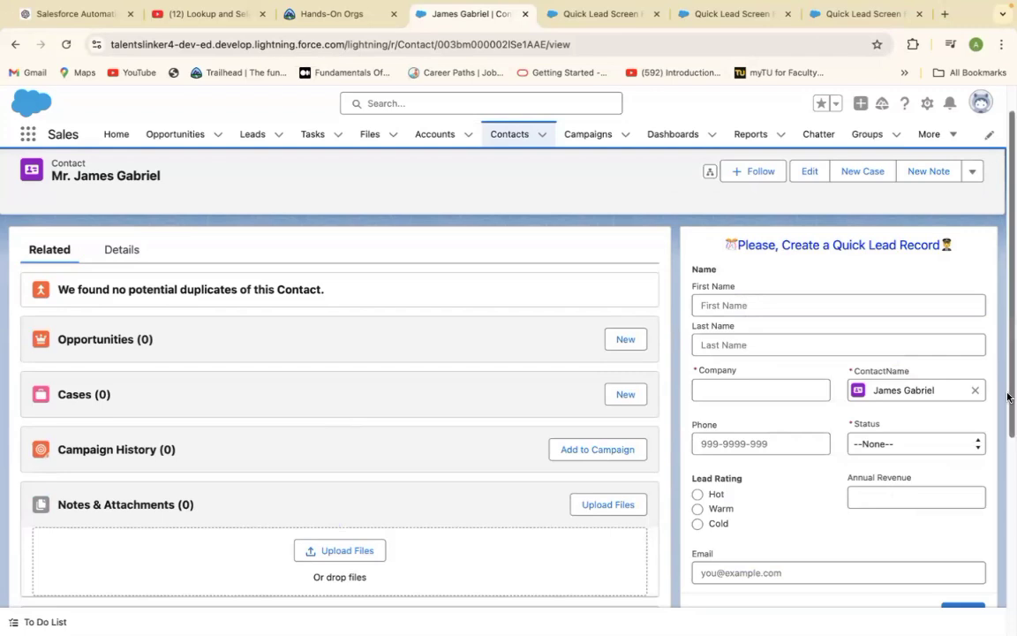
scroll(1007, 397, "down", 5)
scroll(1007, 357, "up", 3)
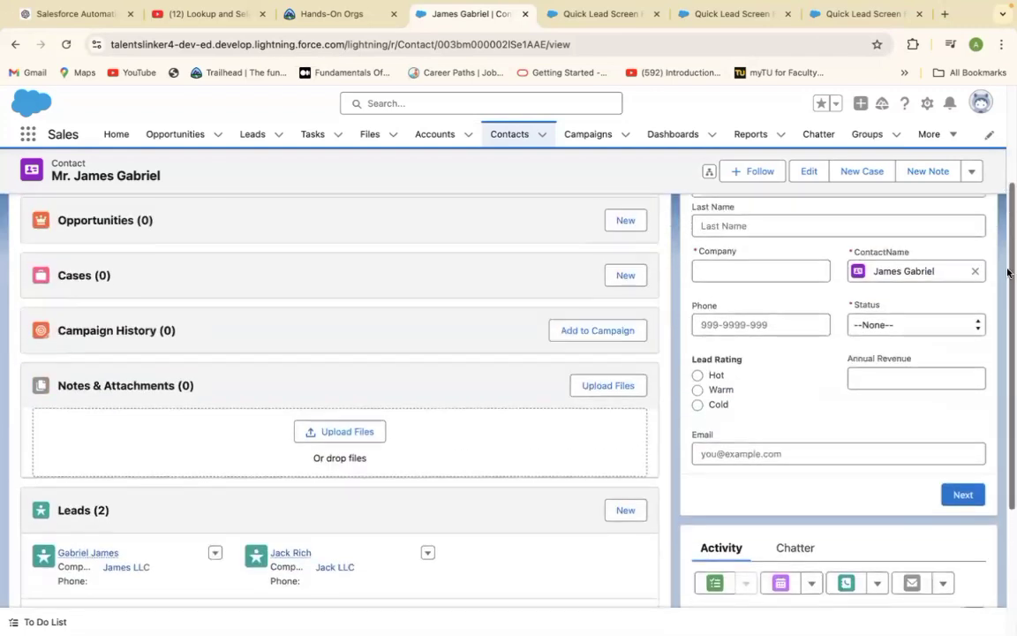
scroll(1007, 273, "up", 3)
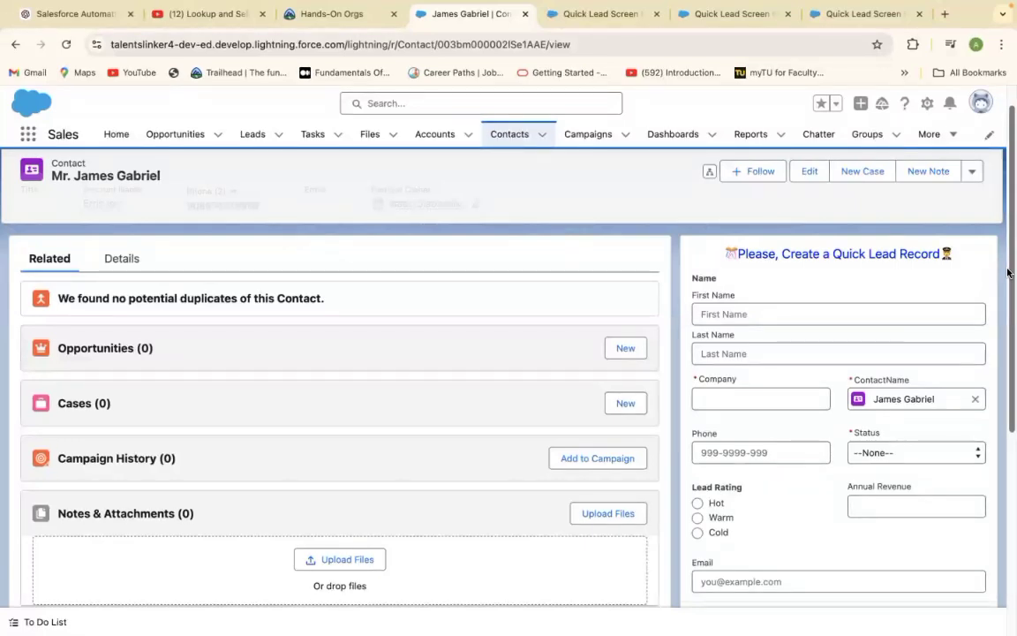
left_click_drag(1007, 282, 1008, 401)
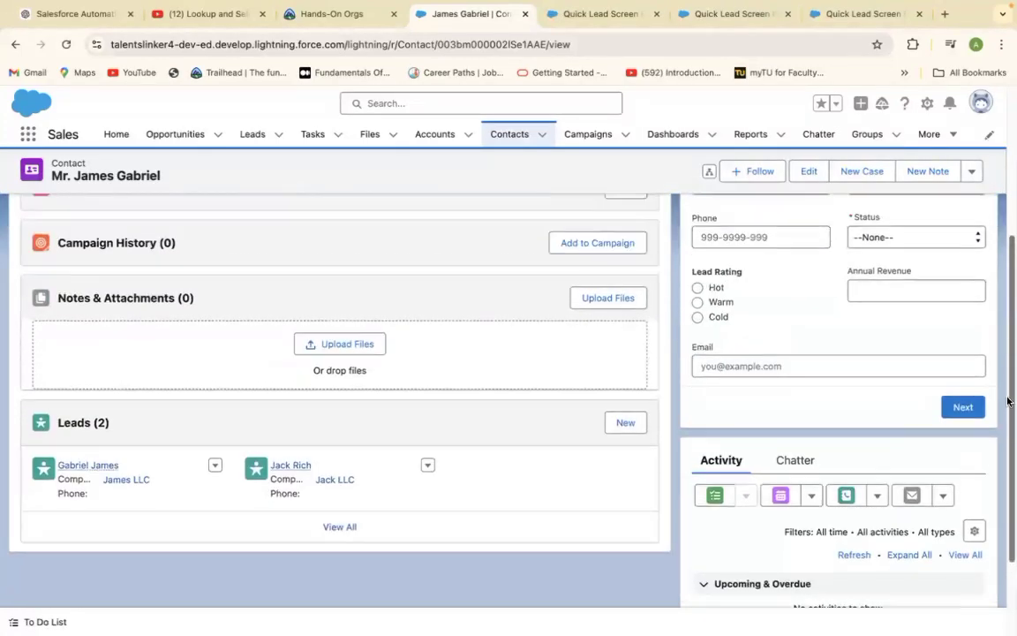
left_click(74, 426)
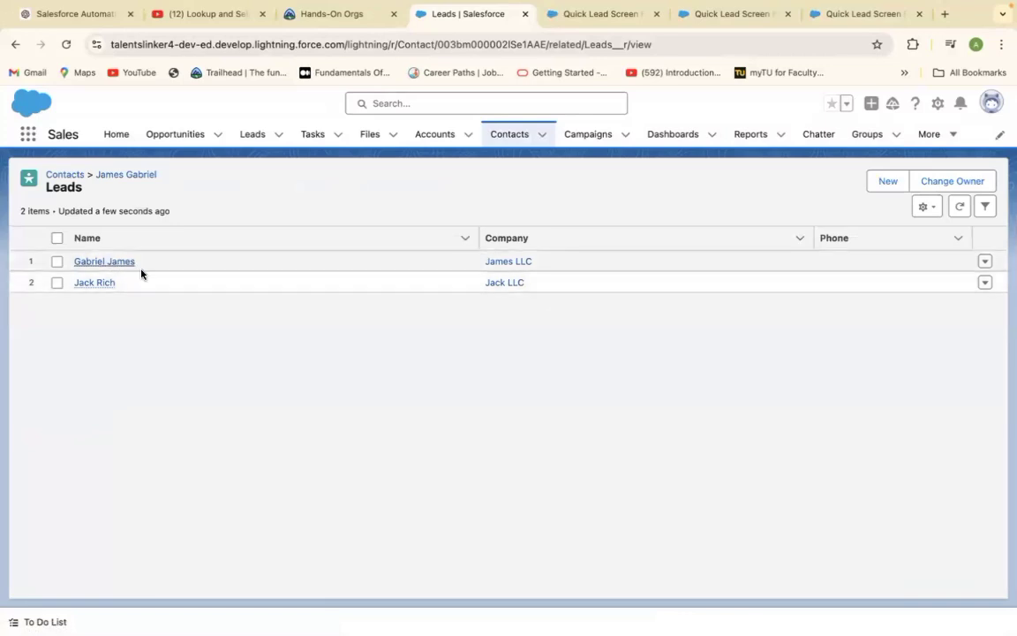
mouse_move(108, 263)
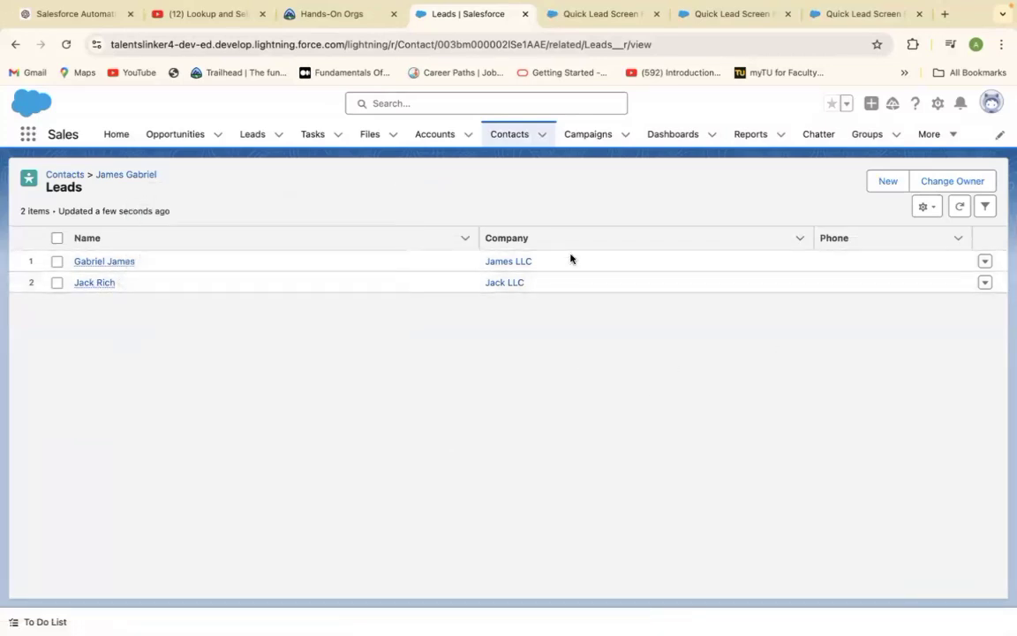
Step: Reopen the contact record from the Contacts list and review its related leads beside the Quick Lead form
left_click(511, 135)
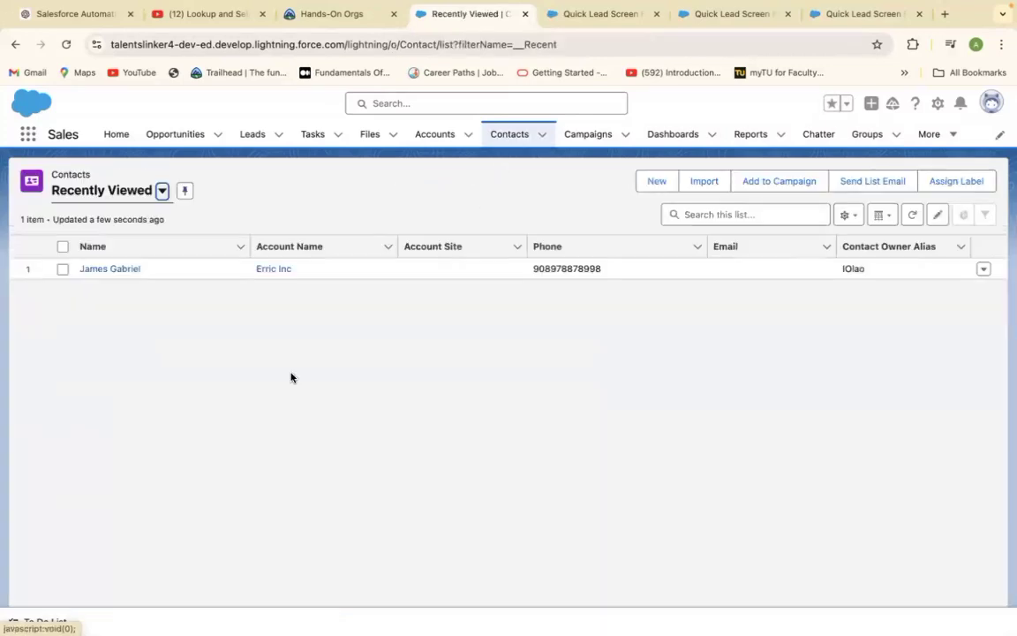
left_click(112, 269)
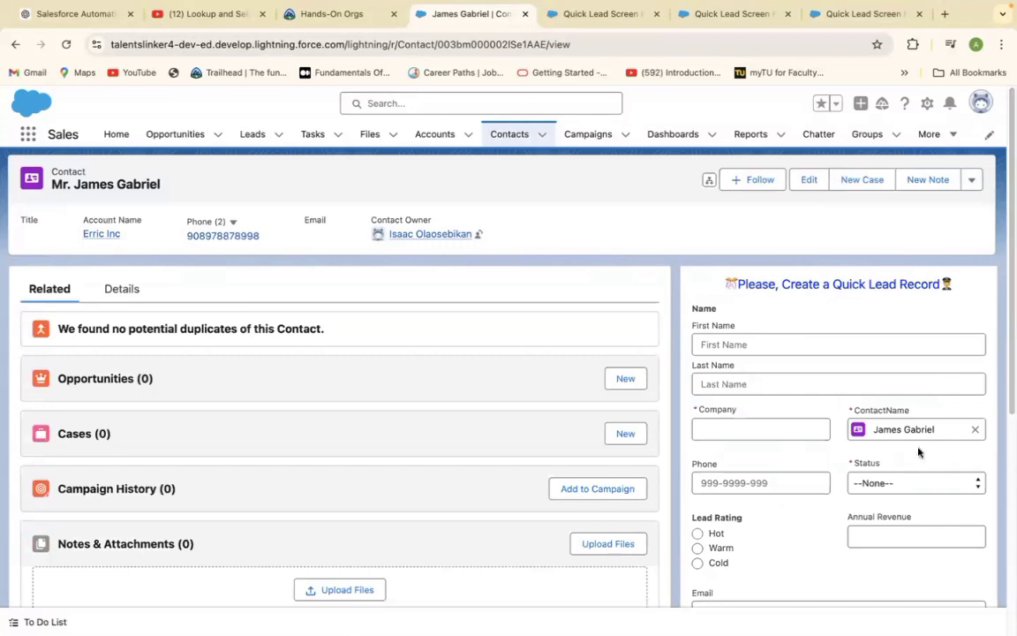
scroll(1010, 521, "down", 5)
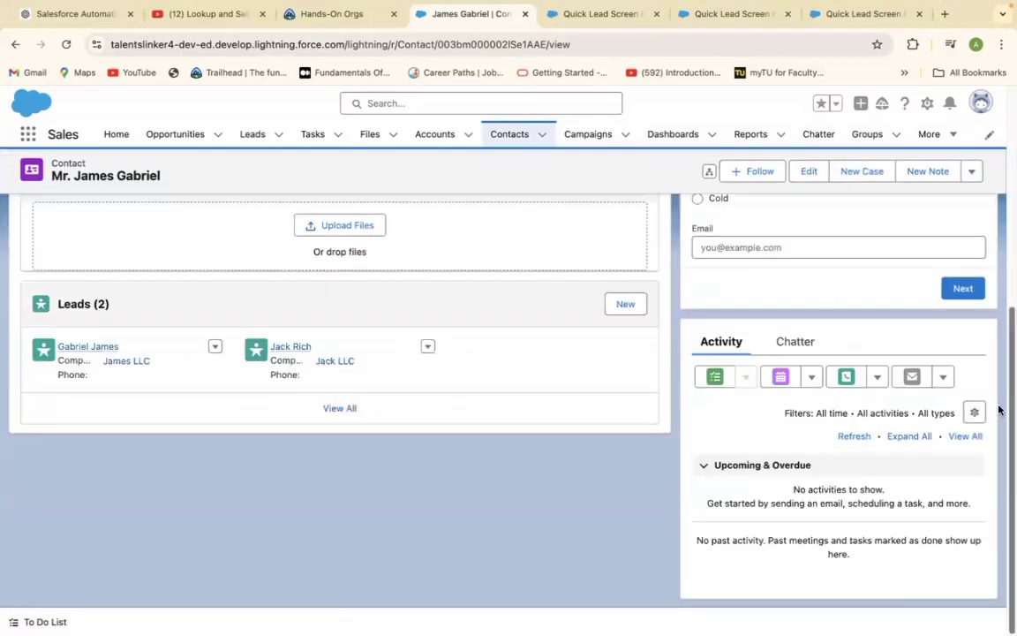
scroll(1003, 373, "up", 2)
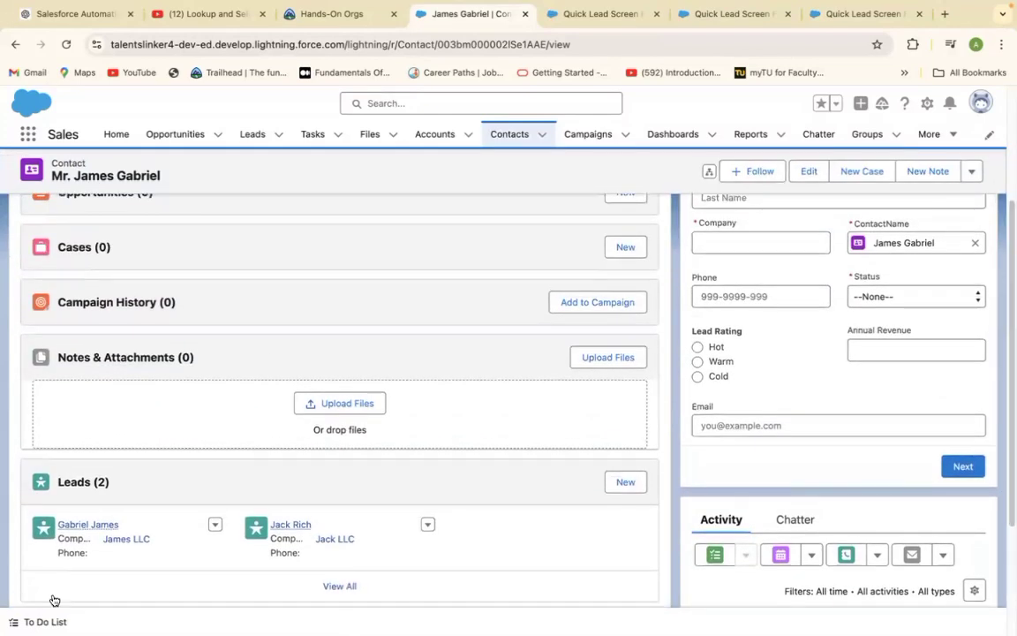